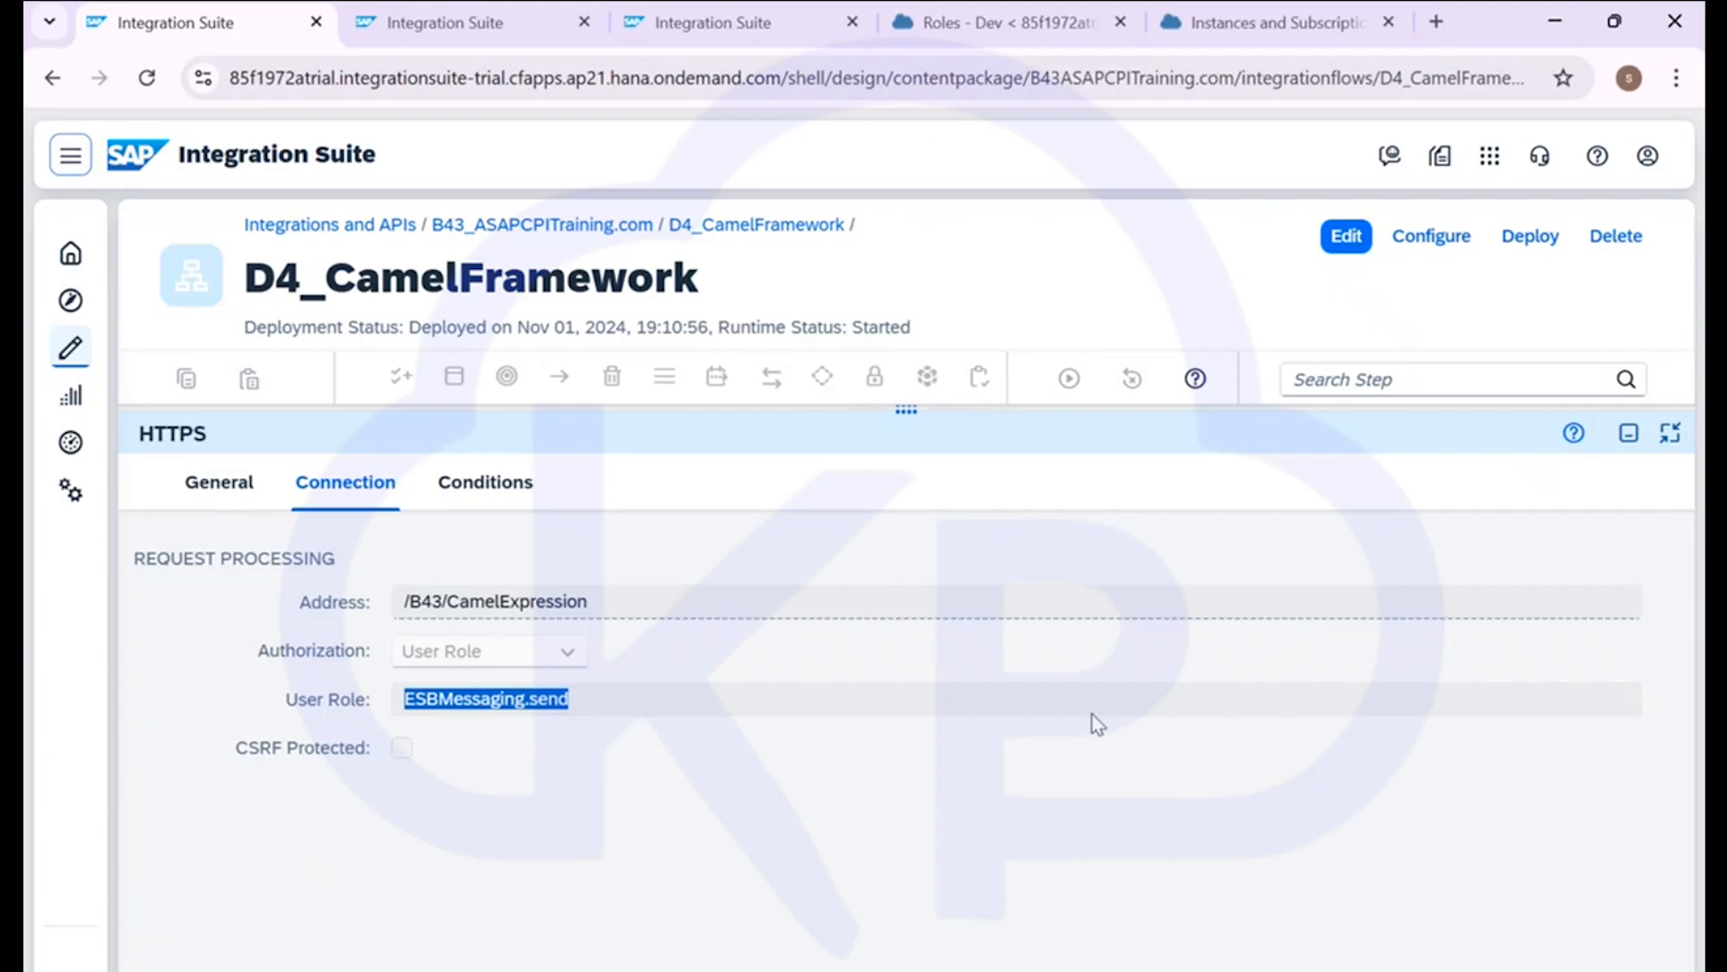
Minimize the HTTPS channel properties and view the whole D4_CamelFramework integration flow
click(1629, 434)
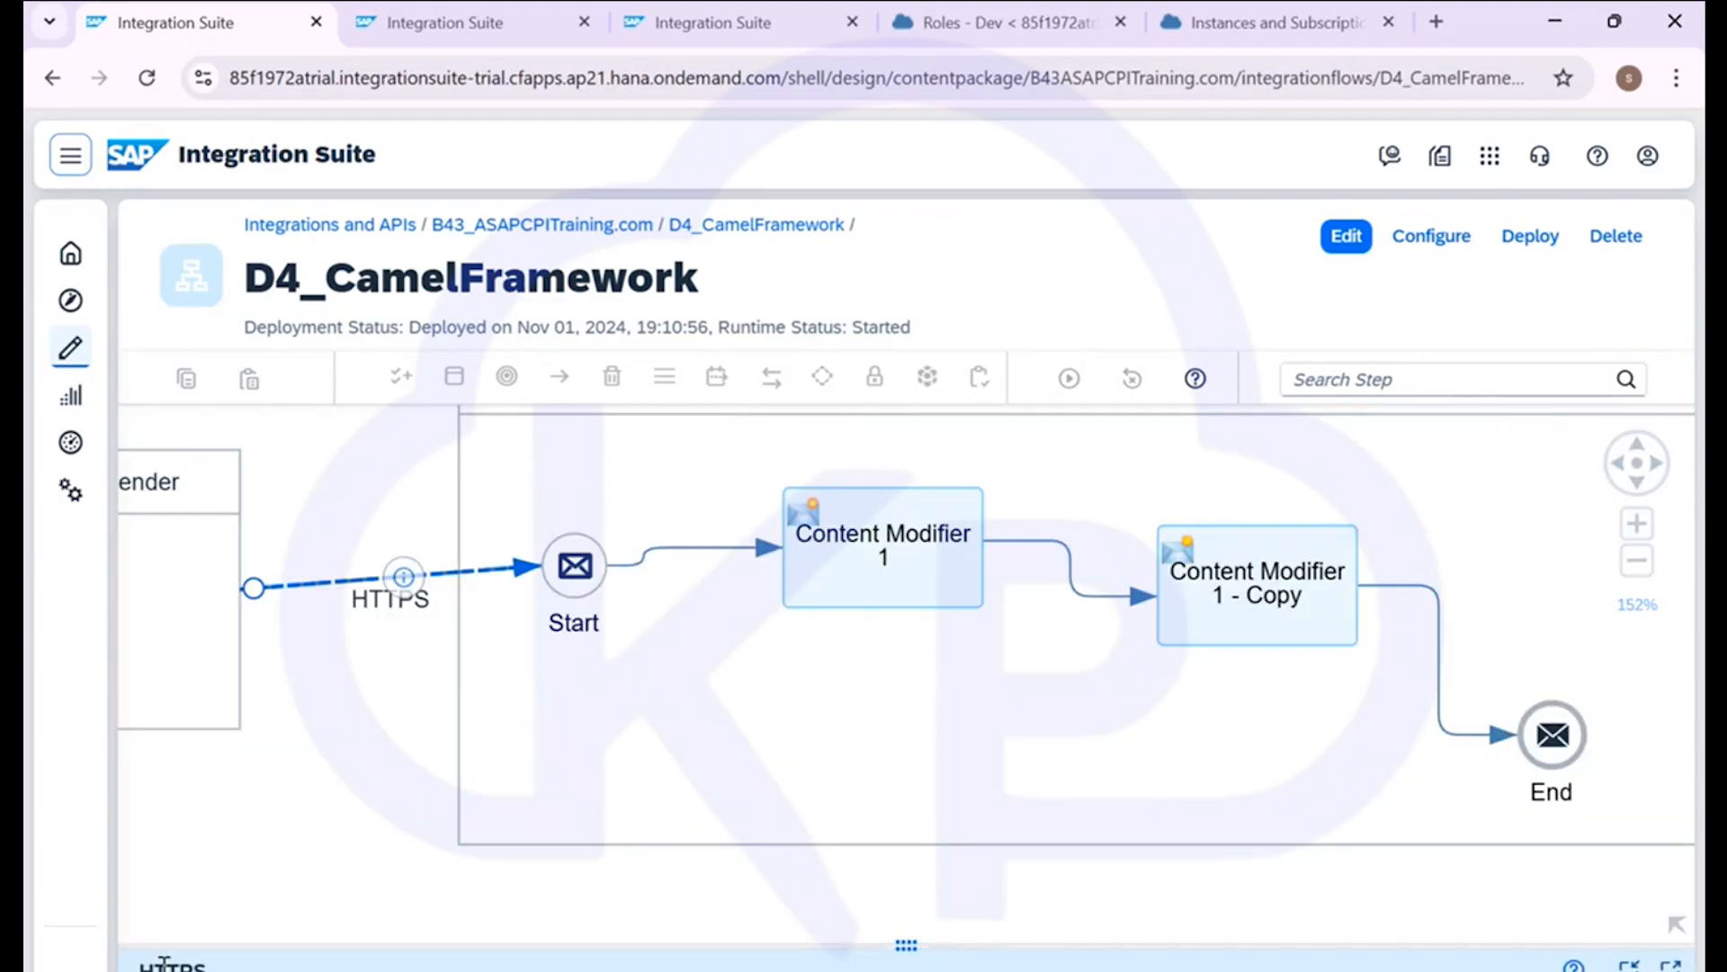
scroll(267, 814, down, 3)
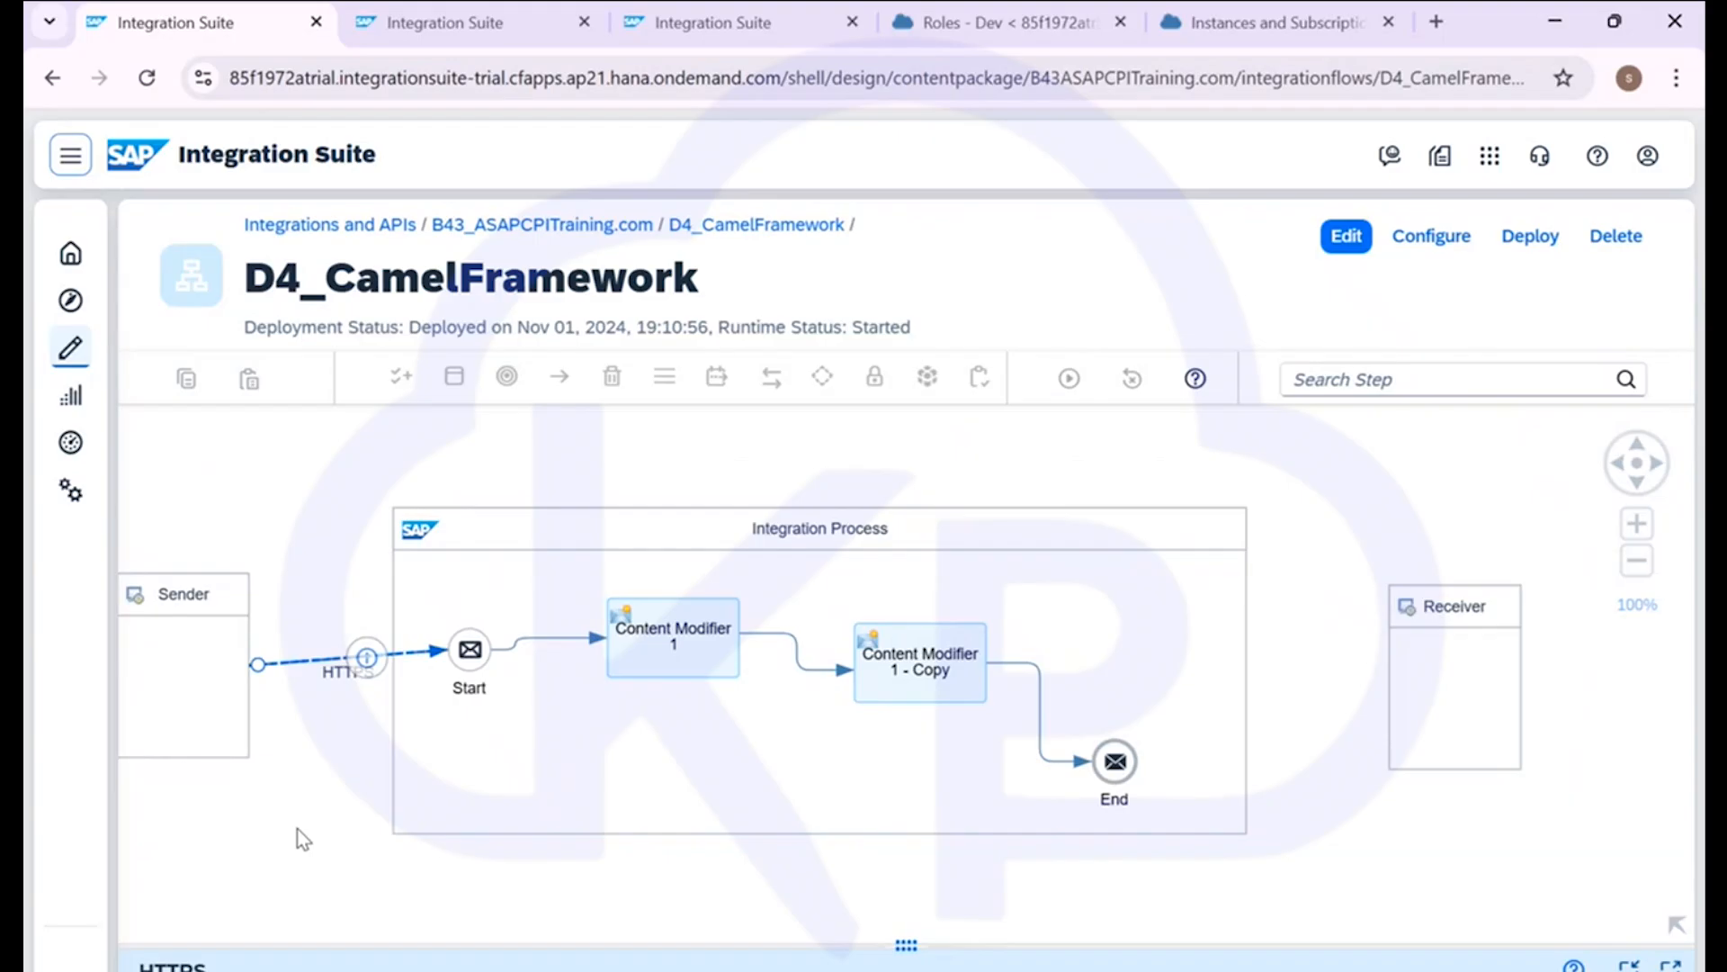
drag(303, 839, 339, 780)
Open the User Roles management page from the Integration Suite monitoring overview
click(783, 22)
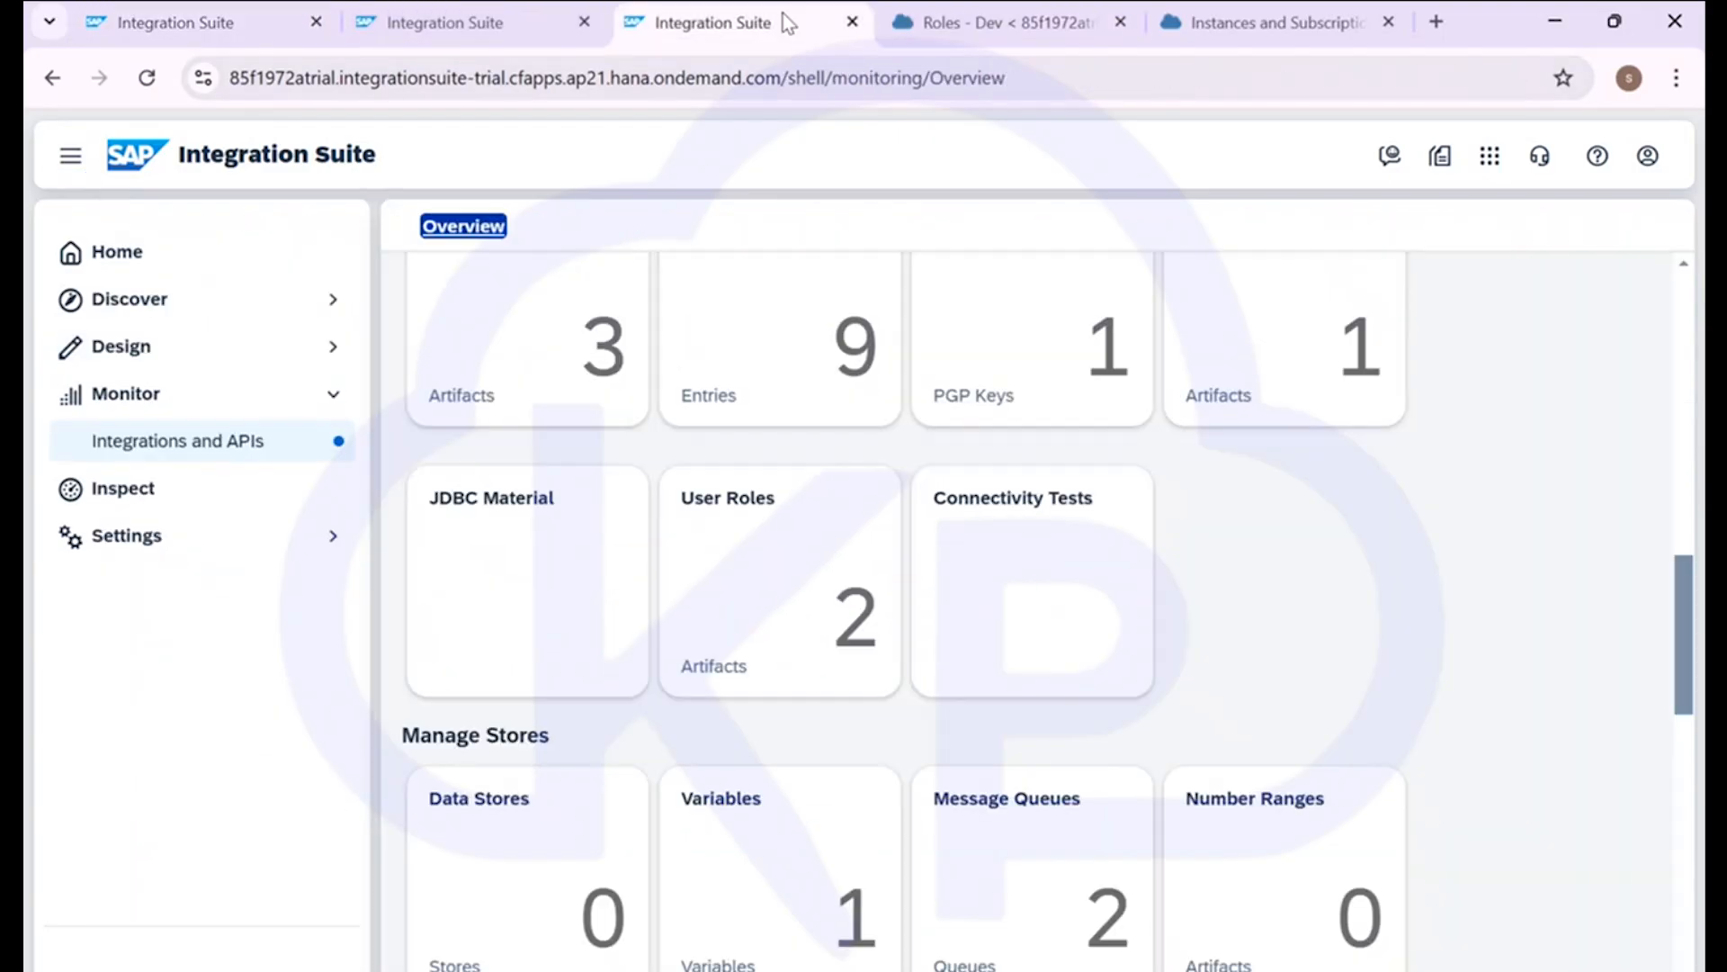
scroll(597, 716, down, 4)
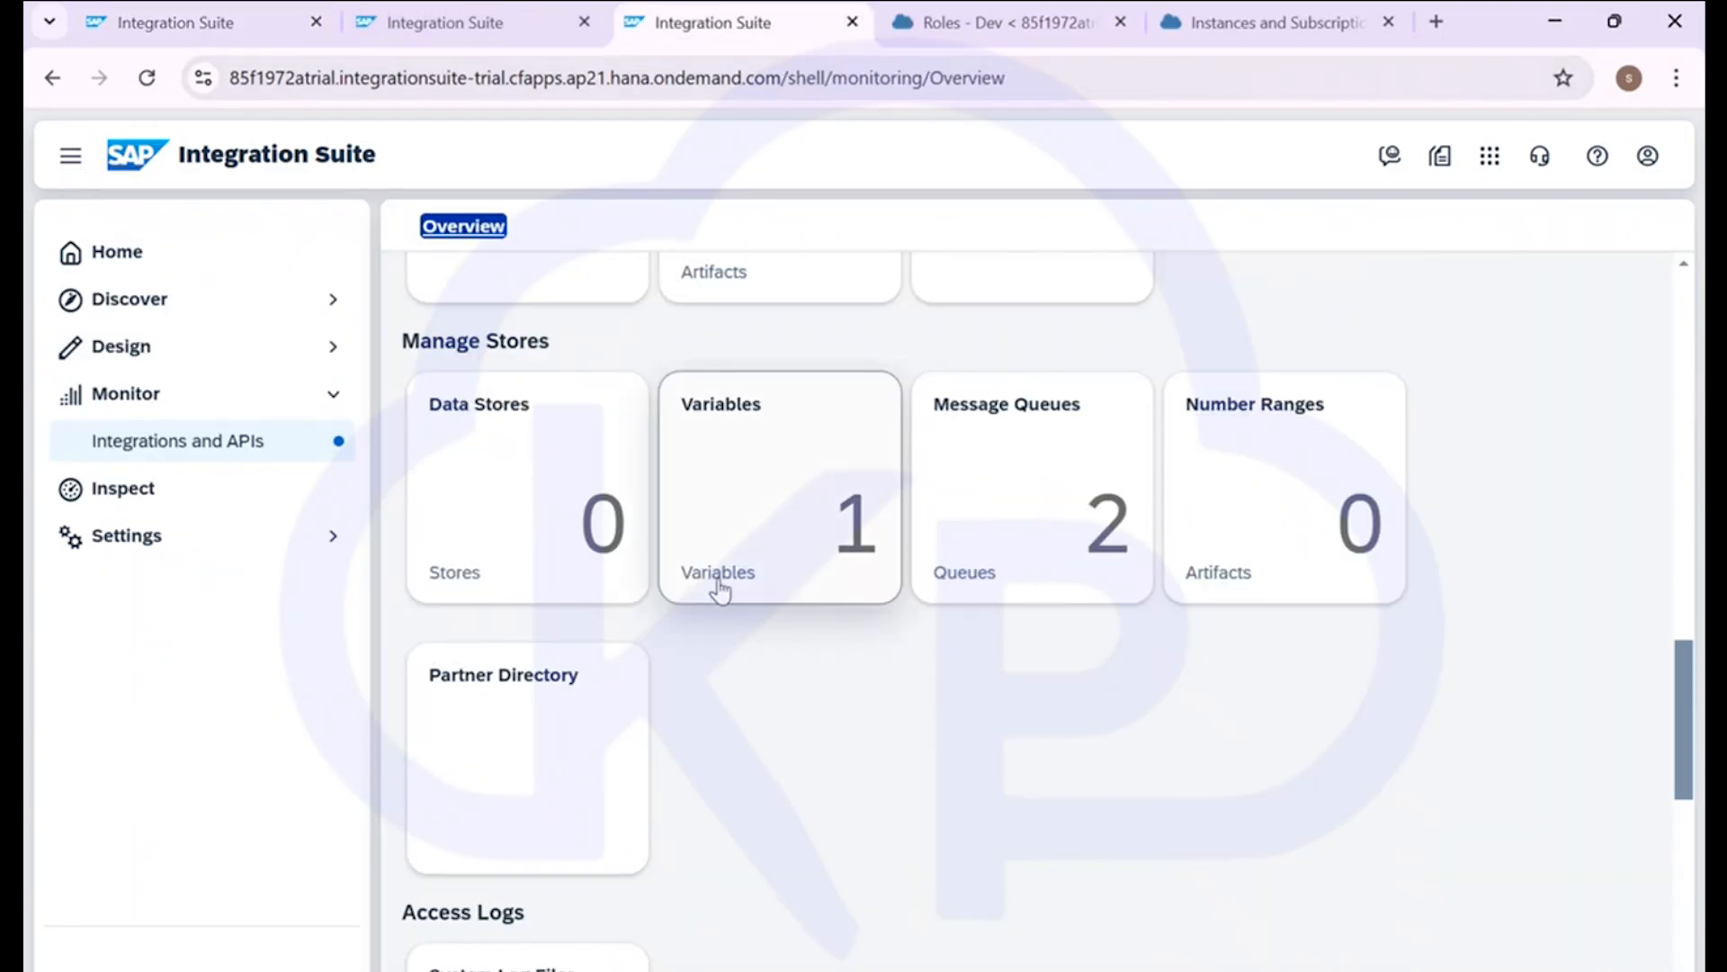
scroll(877, 778, down, 3)
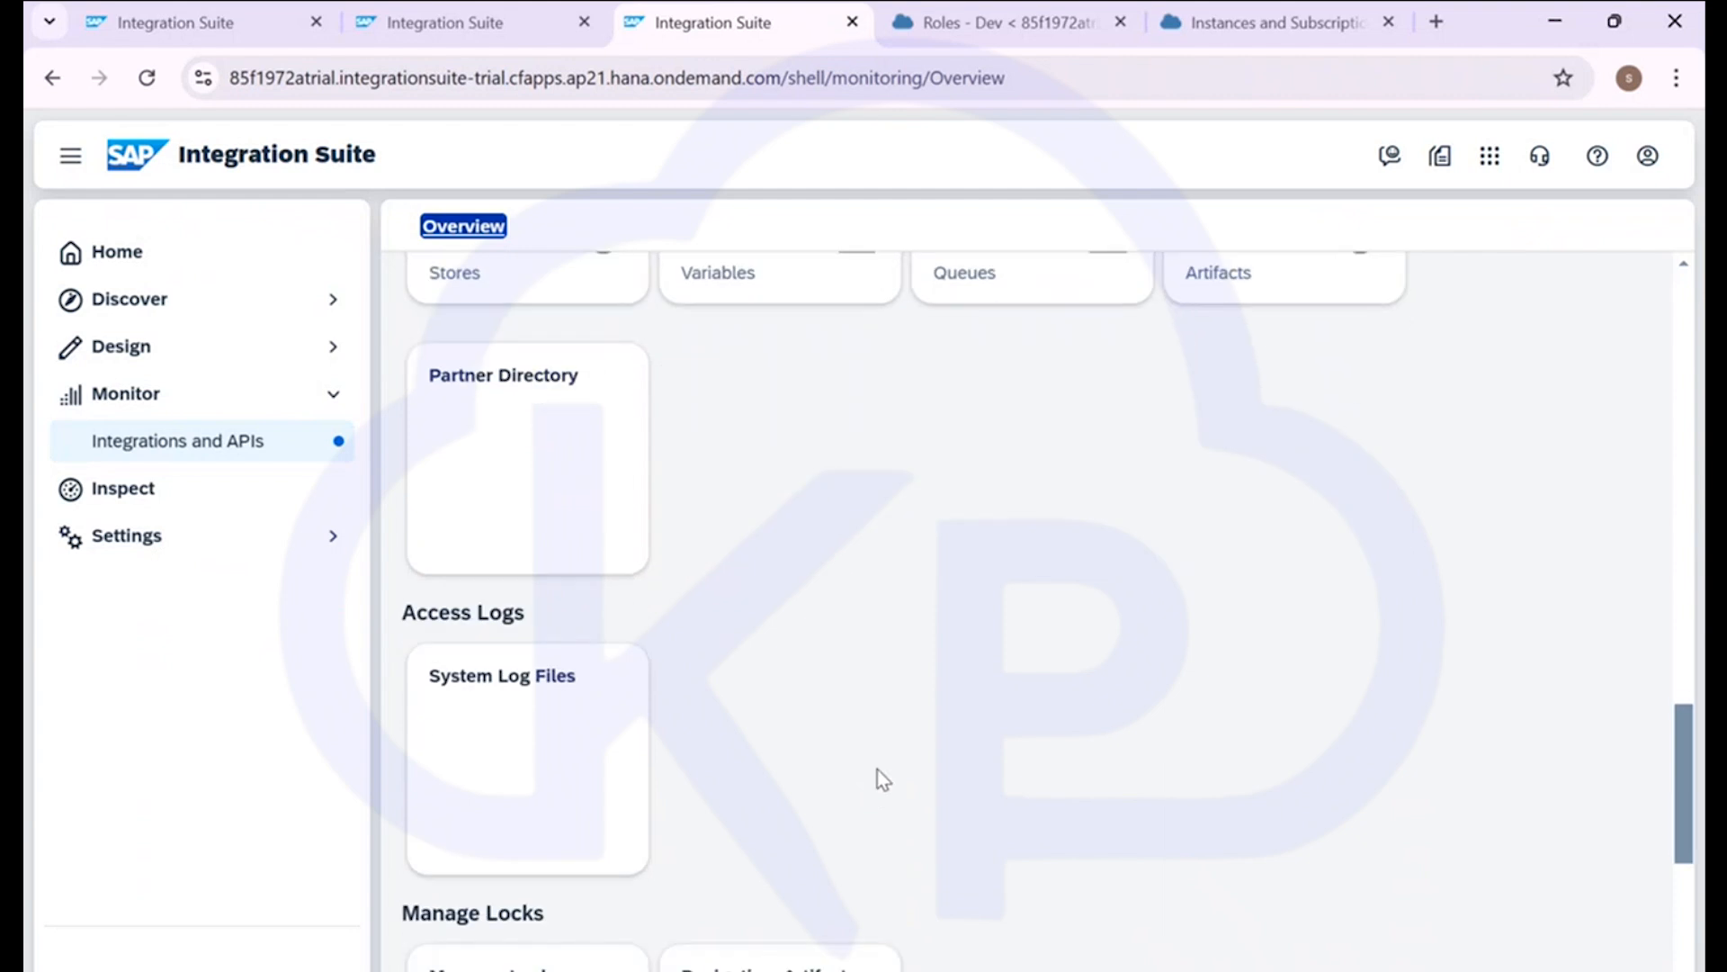
scroll(877, 769, down, 4)
scroll(927, 709, up, 8)
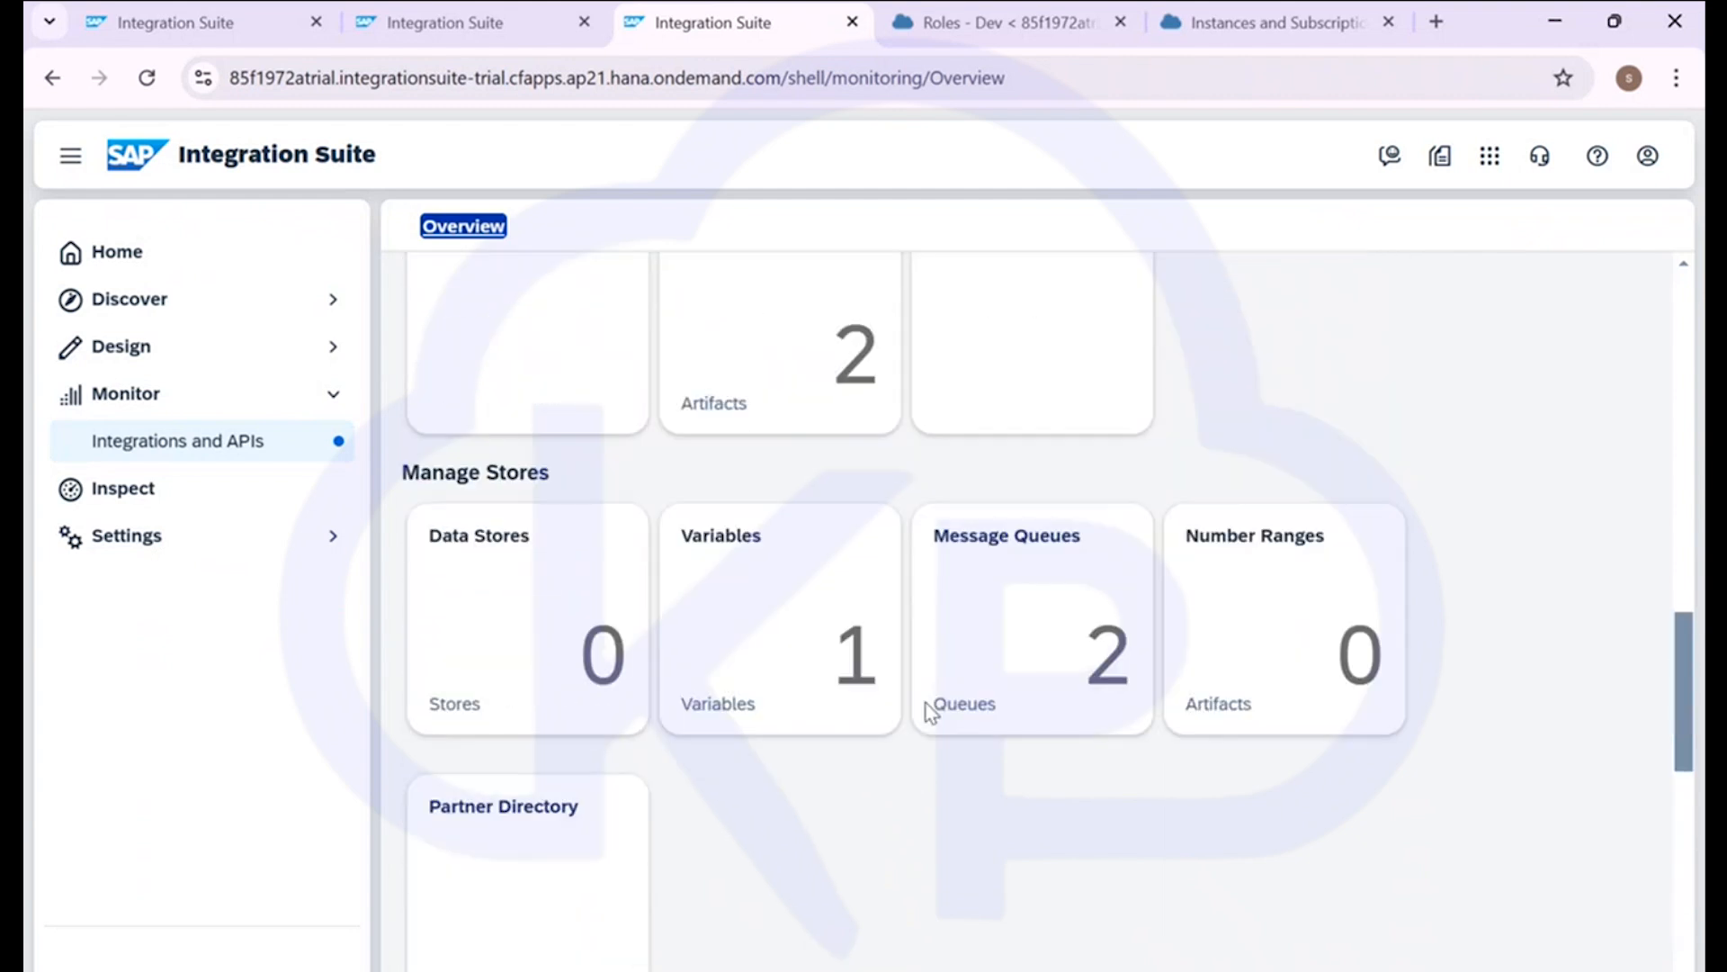
scroll(872, 832, up, 2)
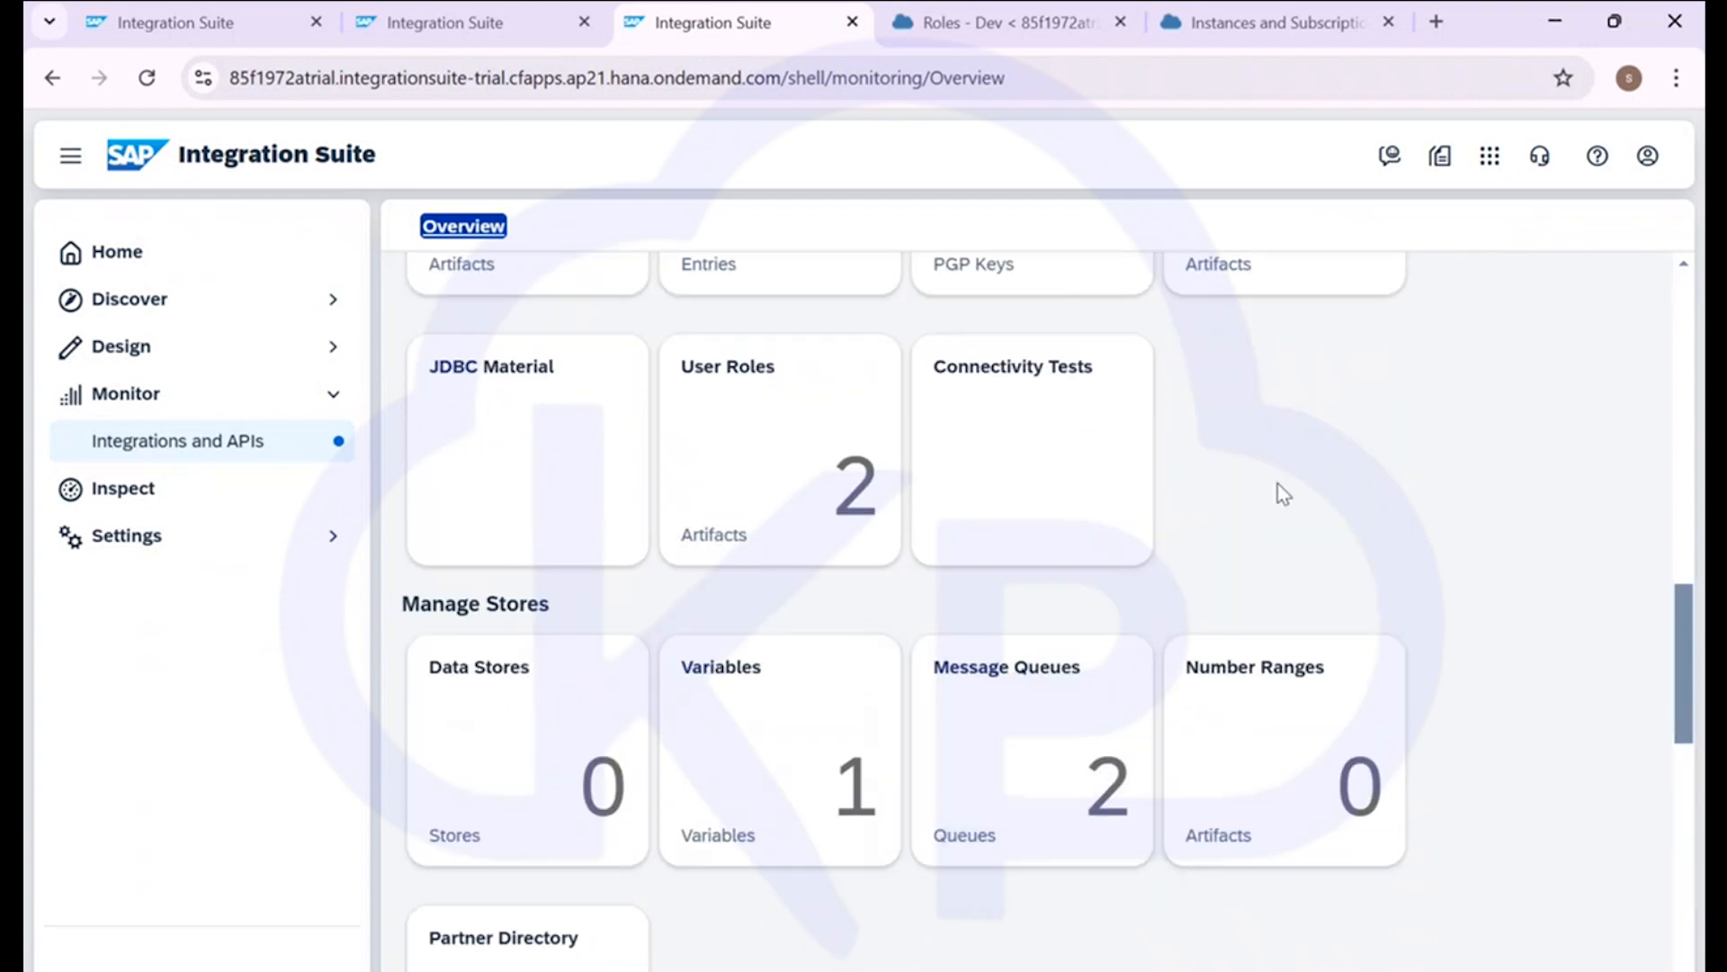
scroll(1284, 493, up, 2)
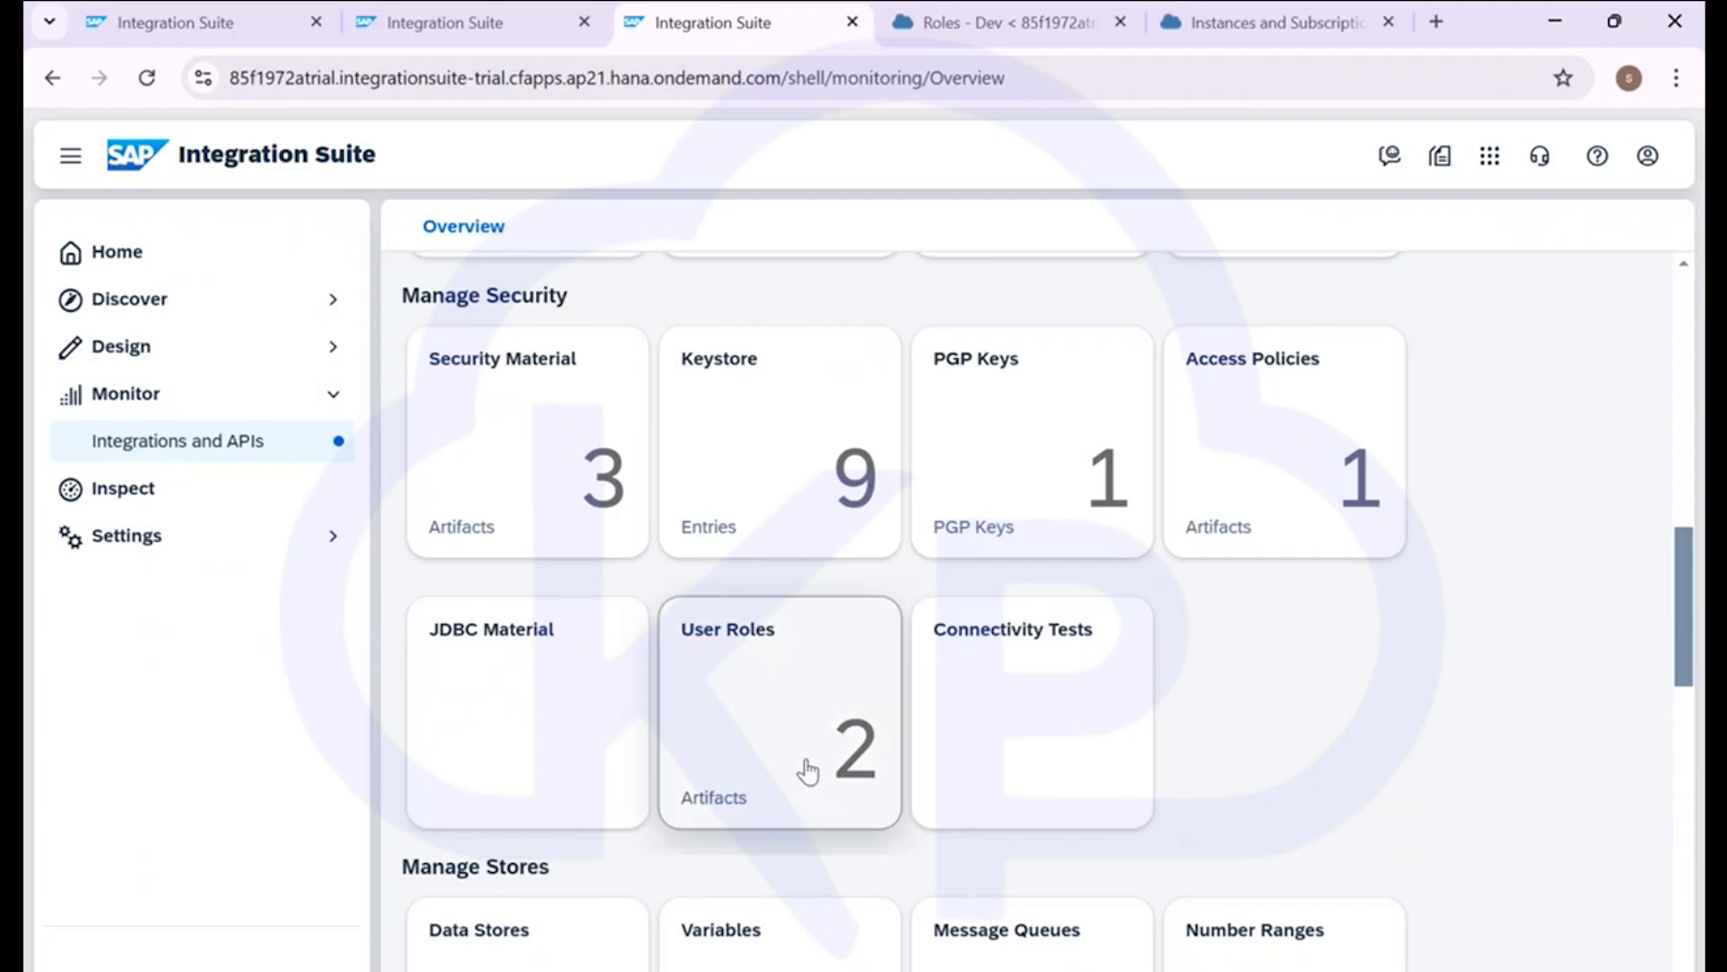
click(760, 688)
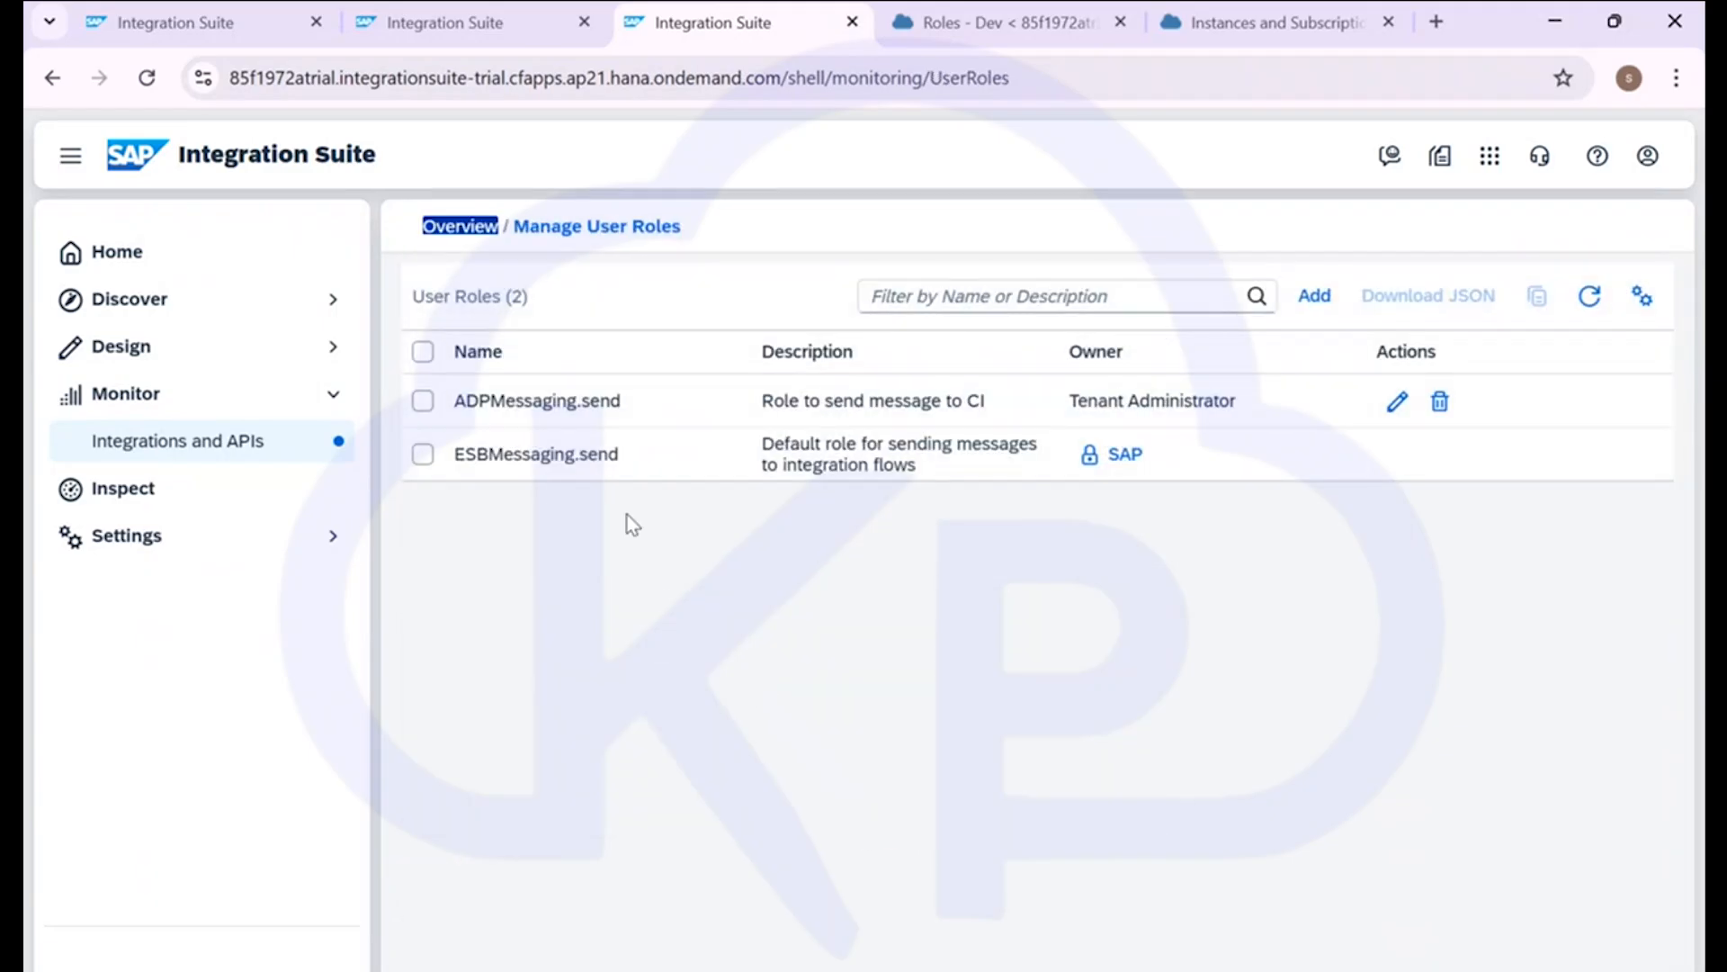
Examine the name and description of the ESBMessaging.send user role
drag(460, 457, 706, 478)
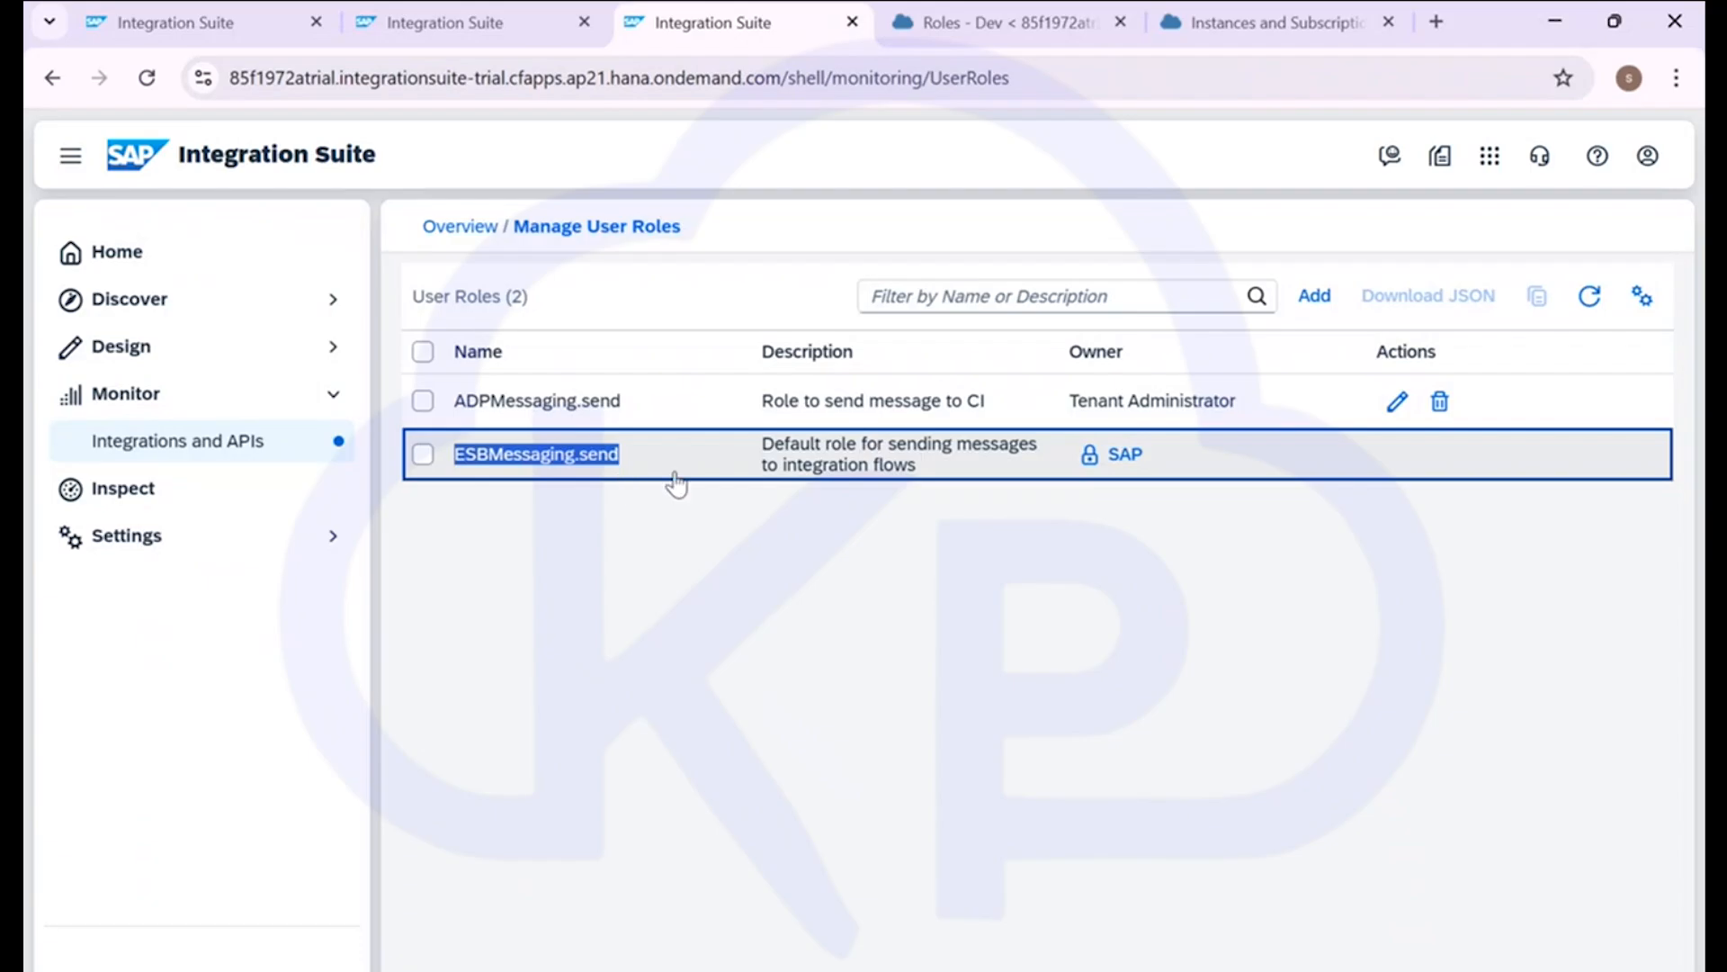
click(899, 580)
drag(935, 470, 761, 444)
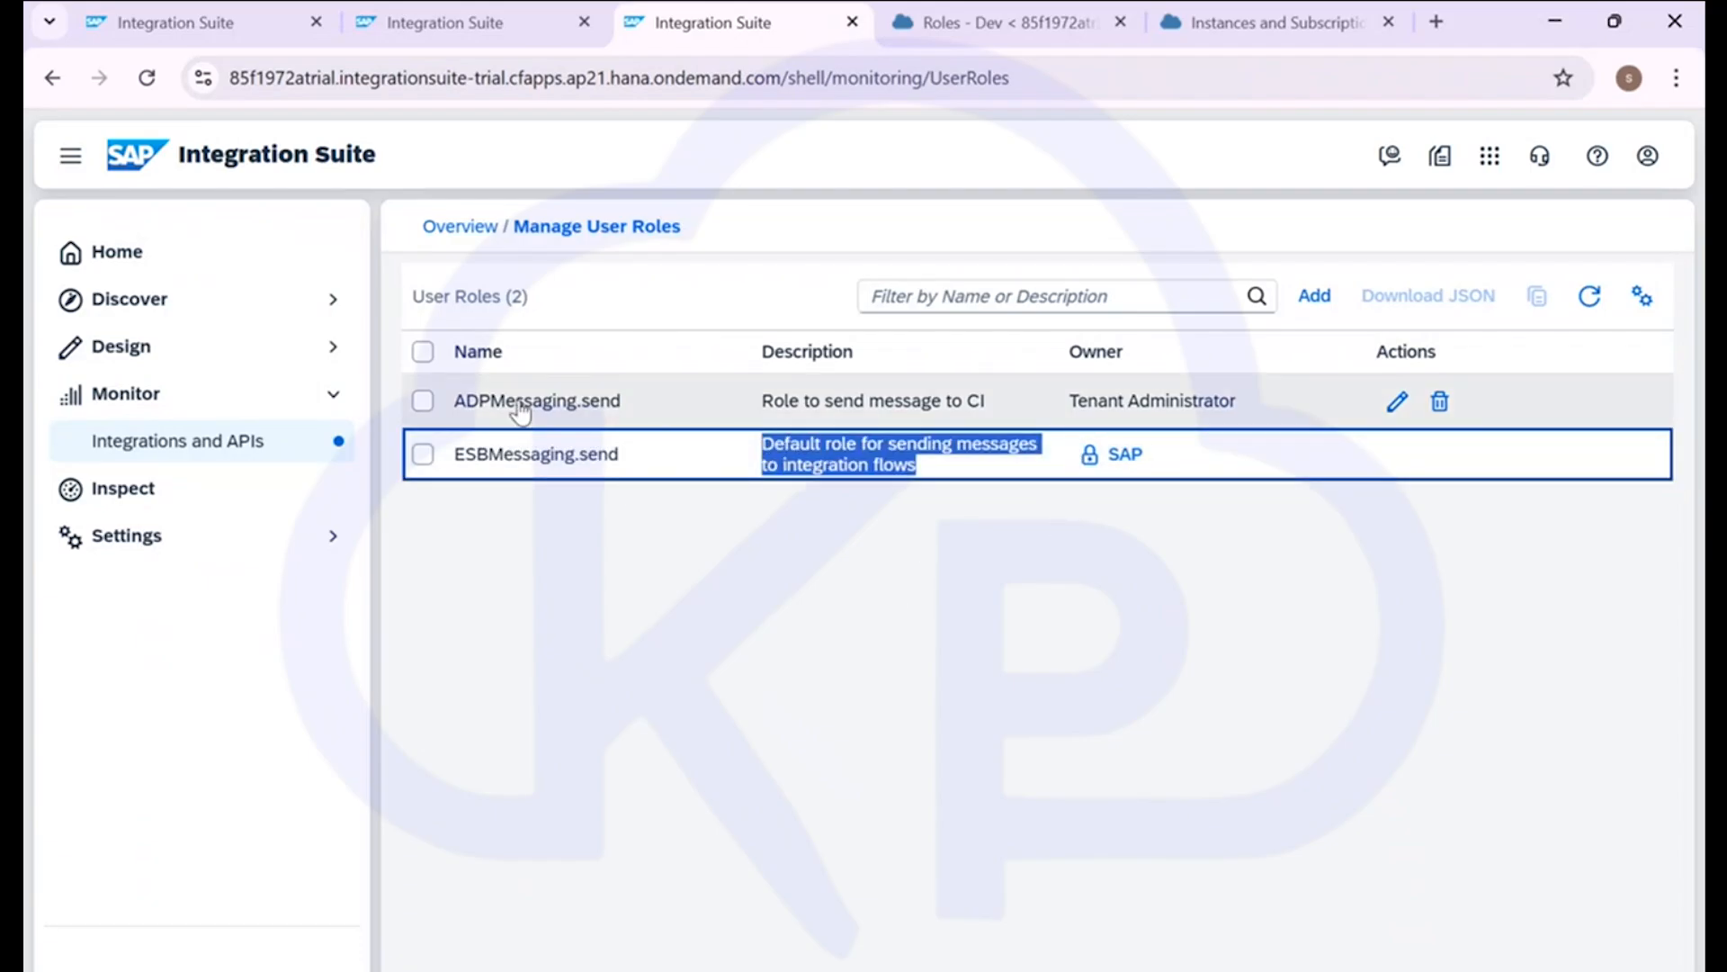
Add a user role named Test_role_kc with the description "testing role"
click(1315, 296)
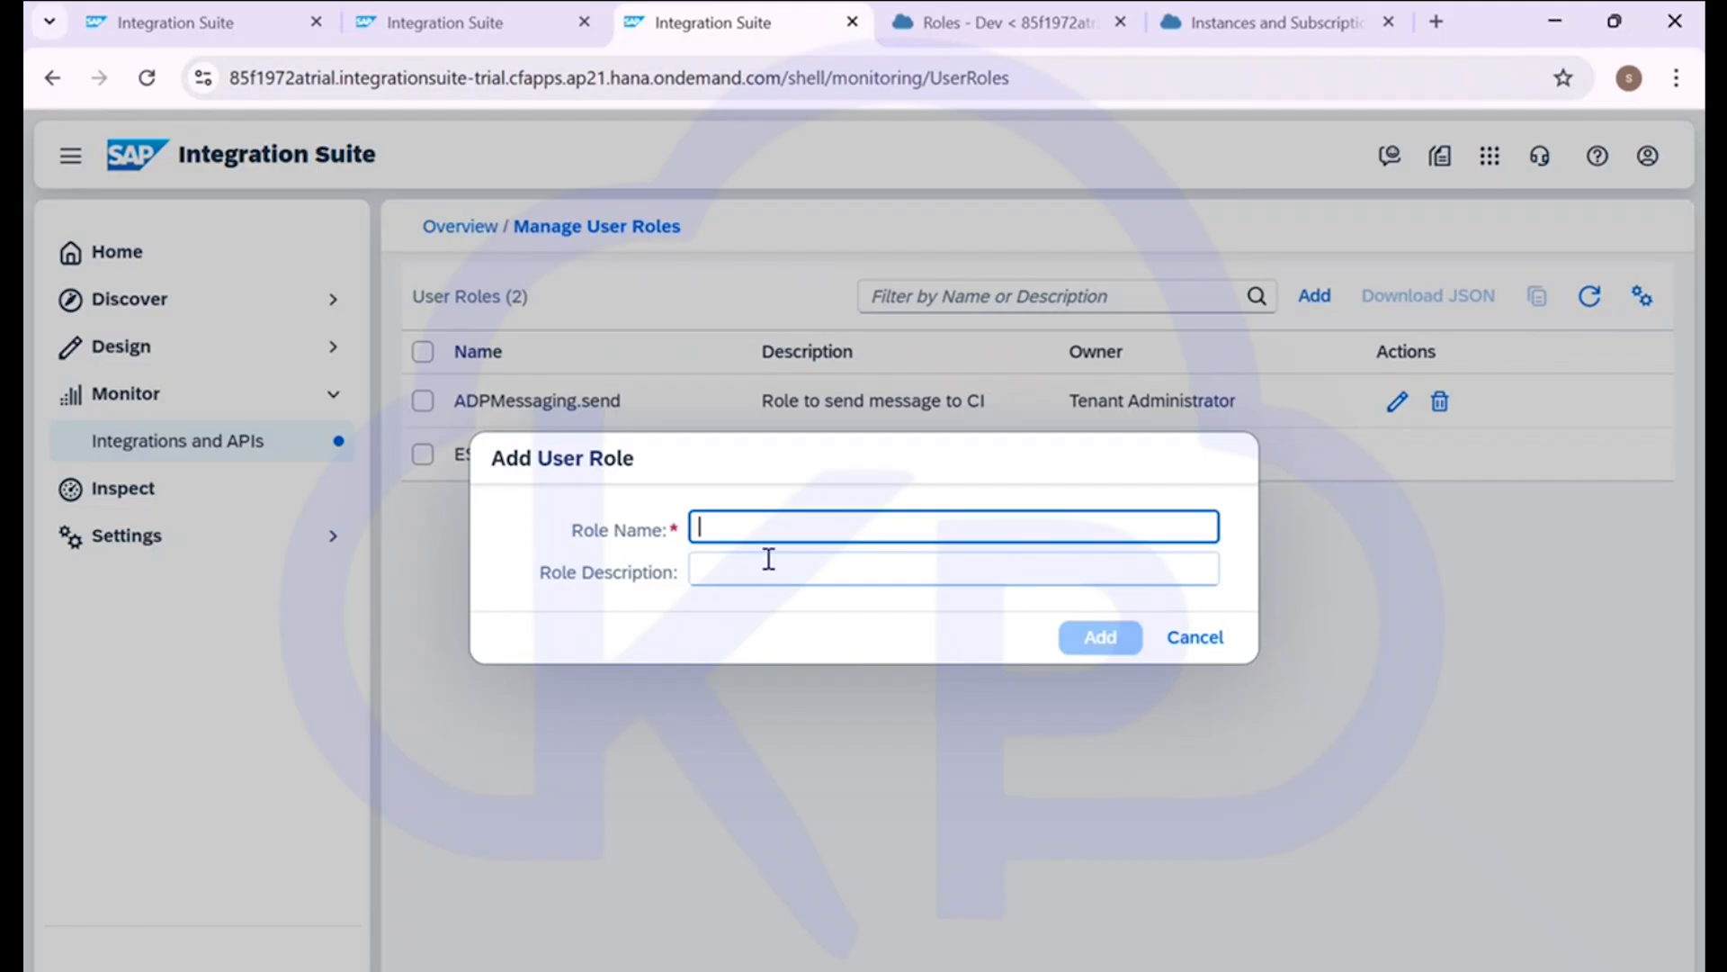
text(Test_role_kd)
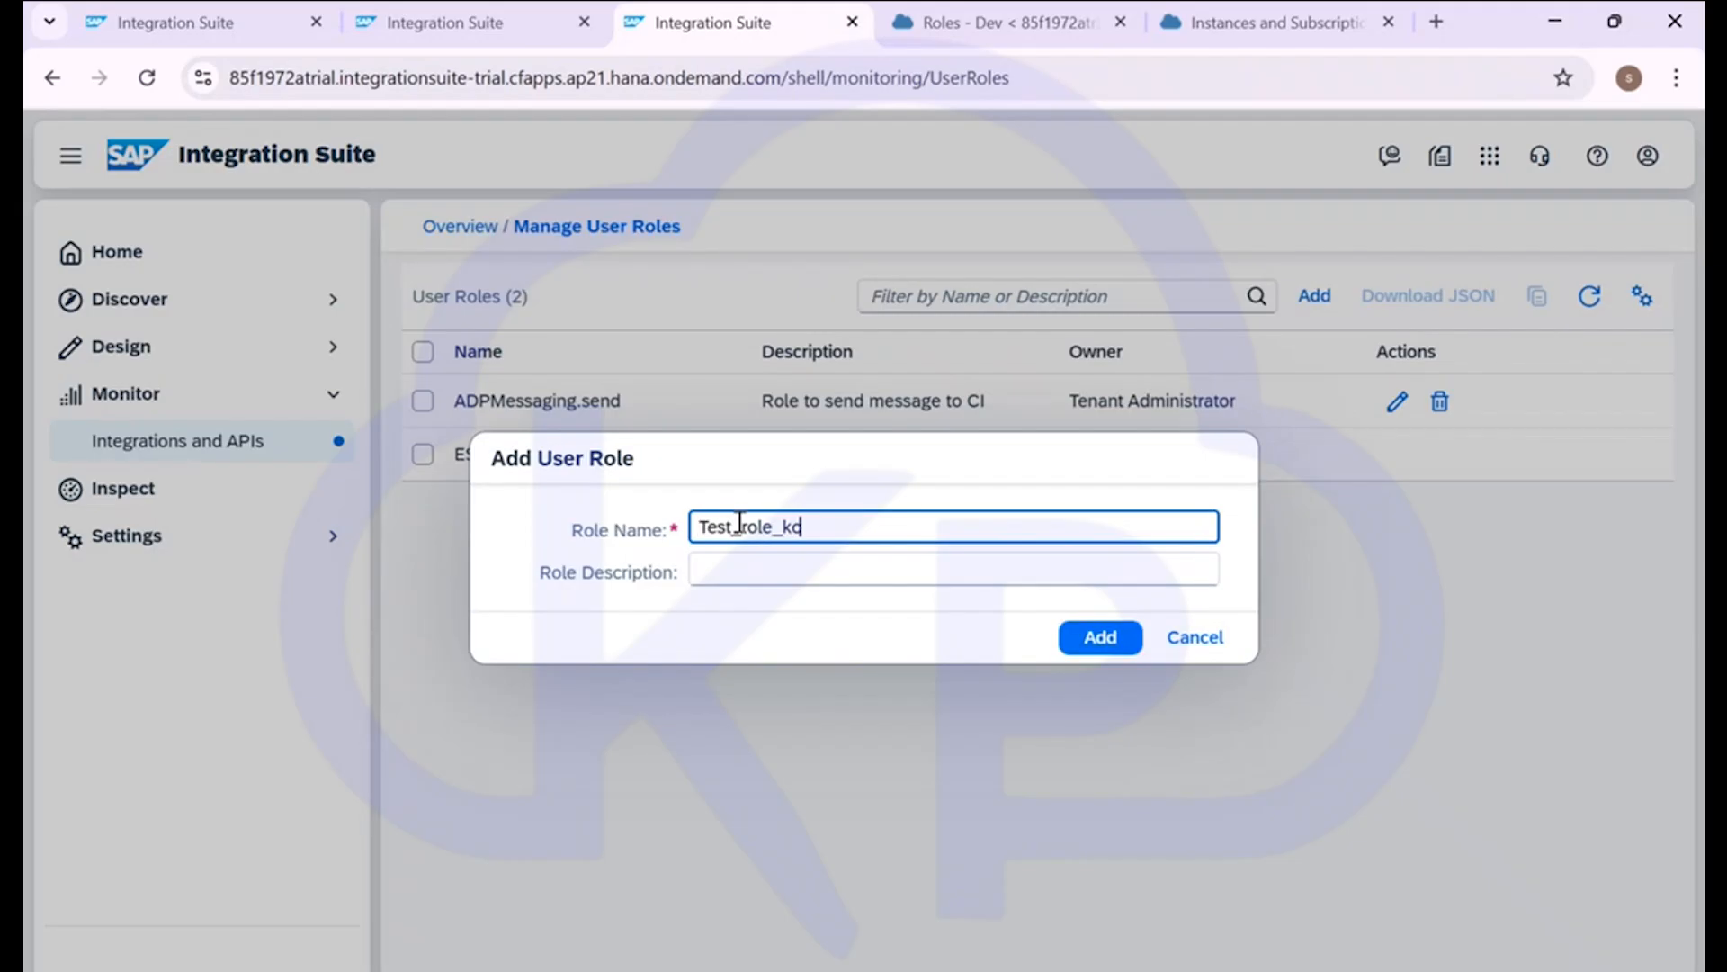
click(798, 564)
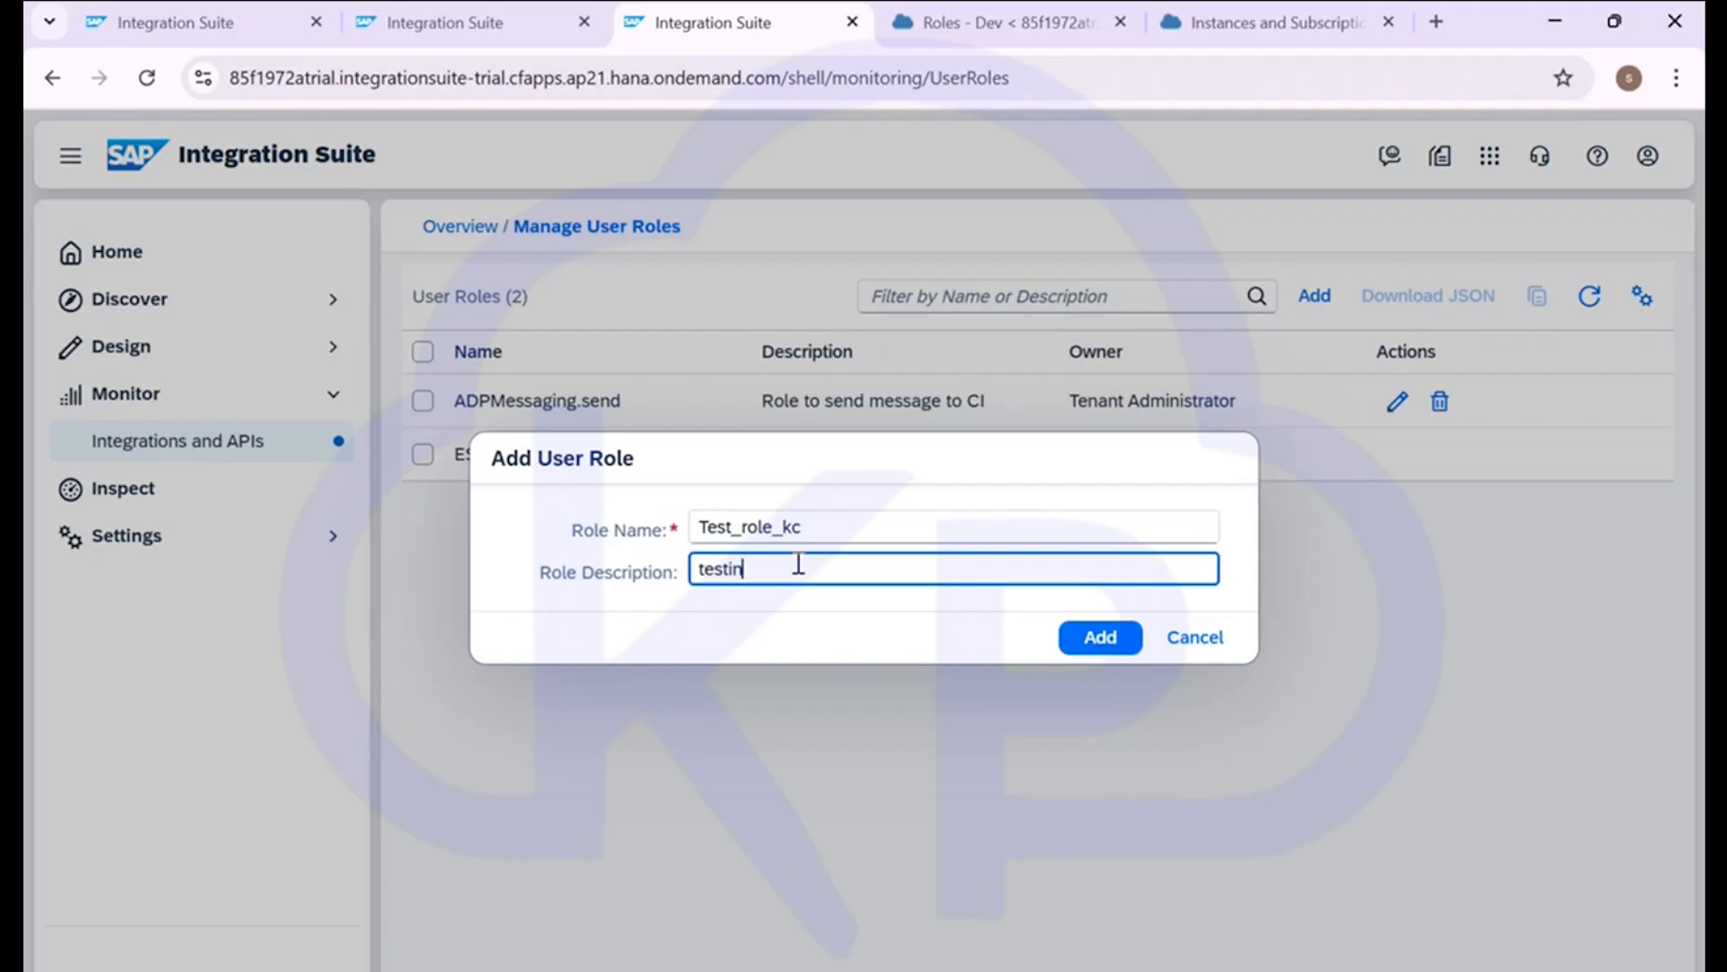
click(1073, 637)
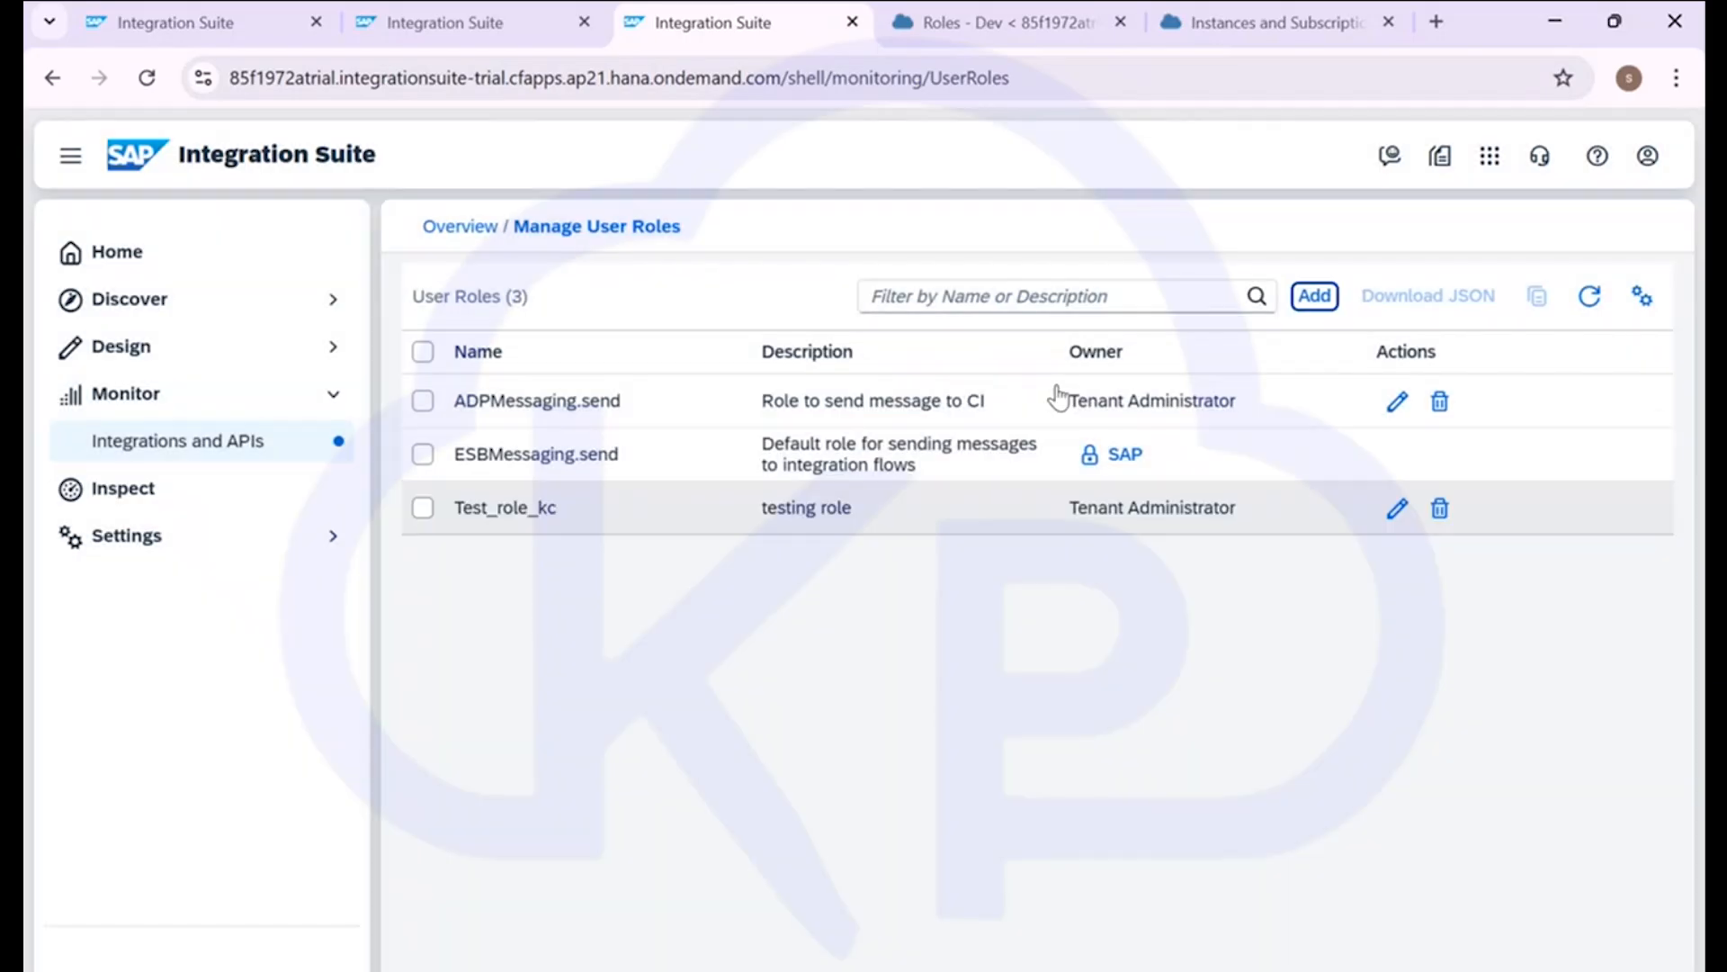
Switch to SAP BTP Cockpit and reload the Roles page of the Dev subaccount
click(990, 23)
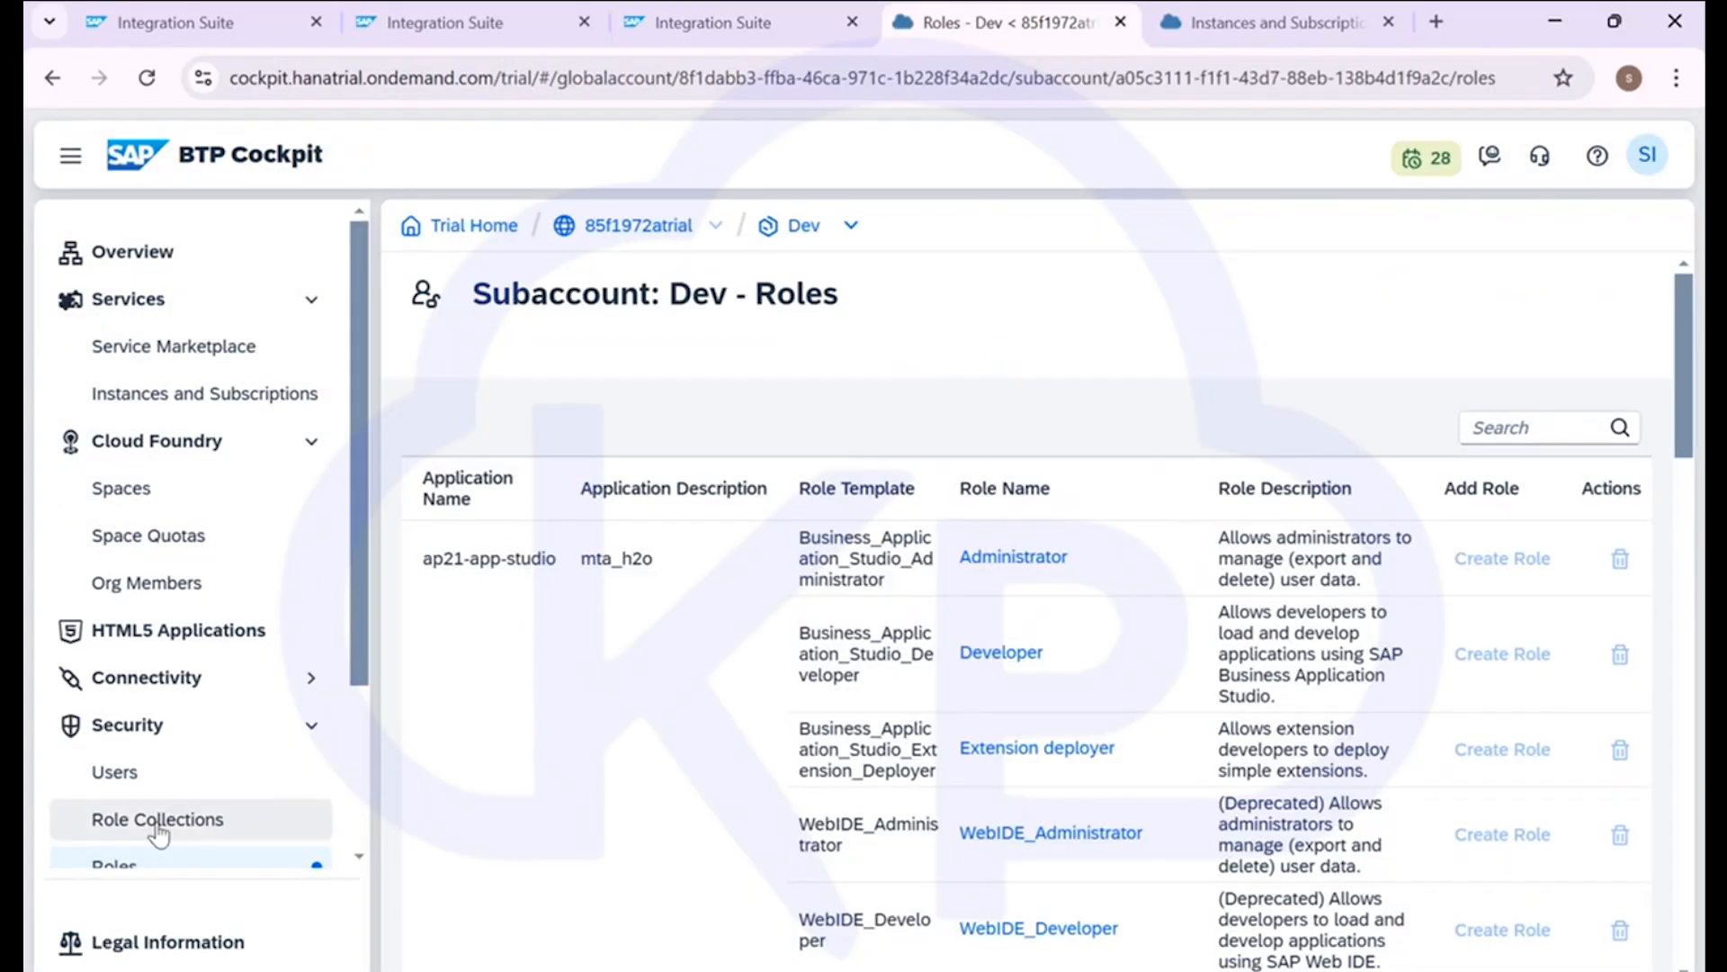
scroll(159, 844, down, 3)
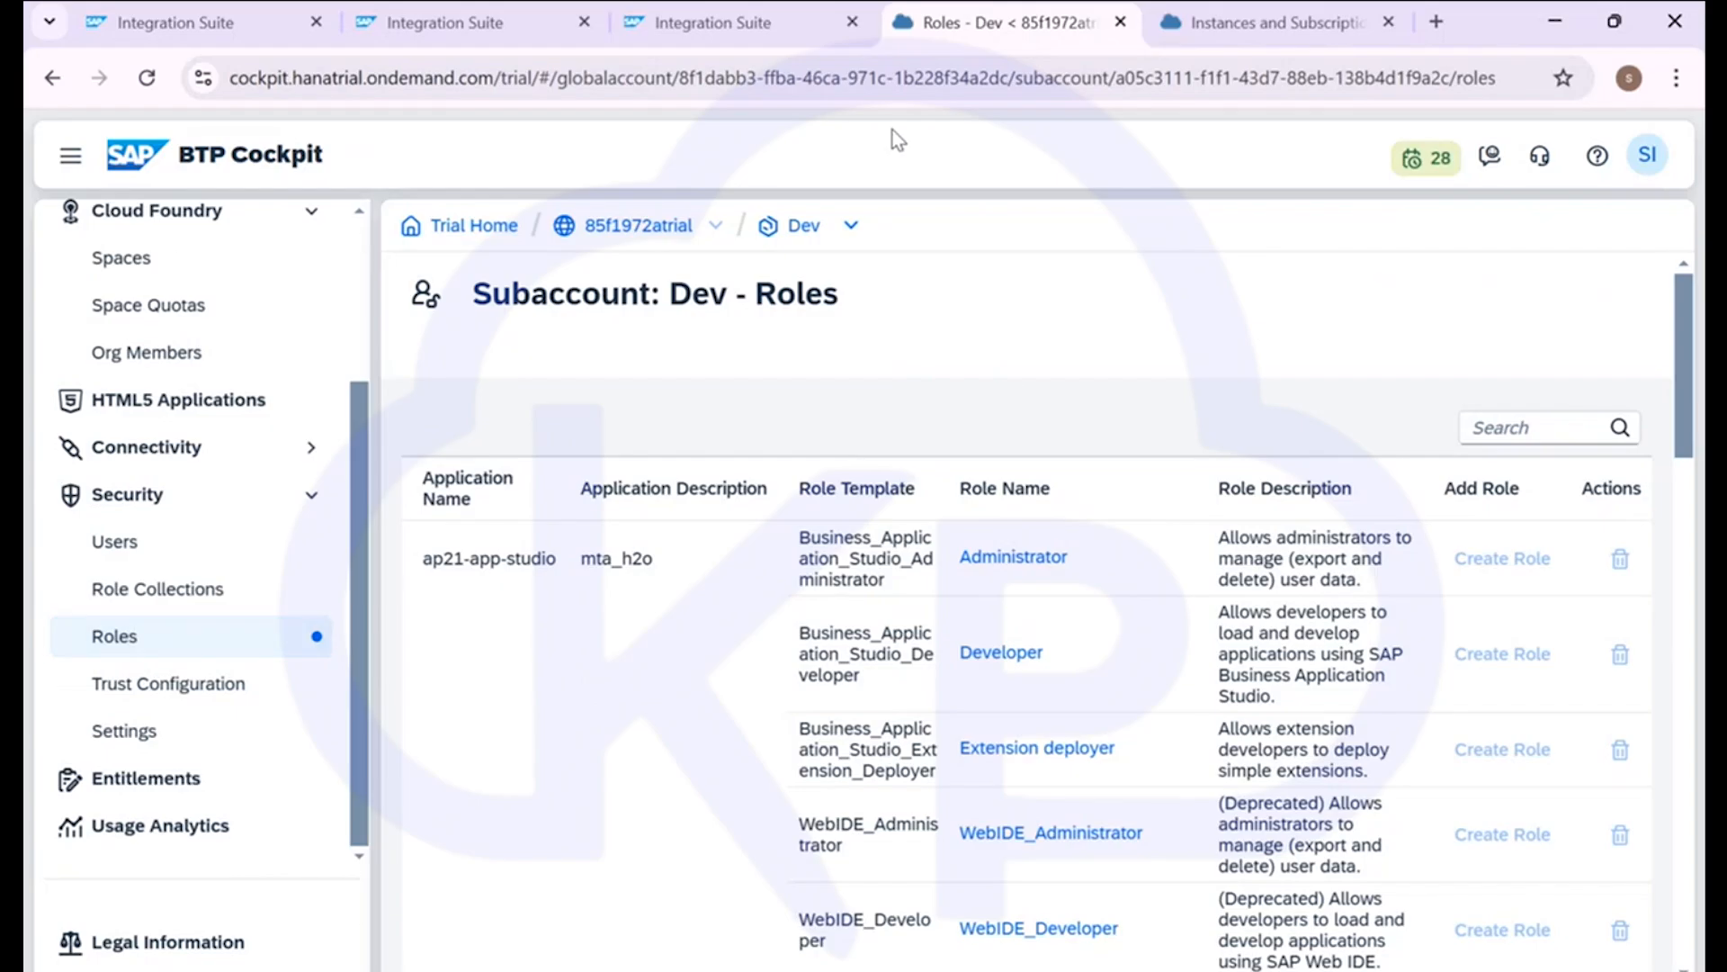
click(935, 95)
key(Return)
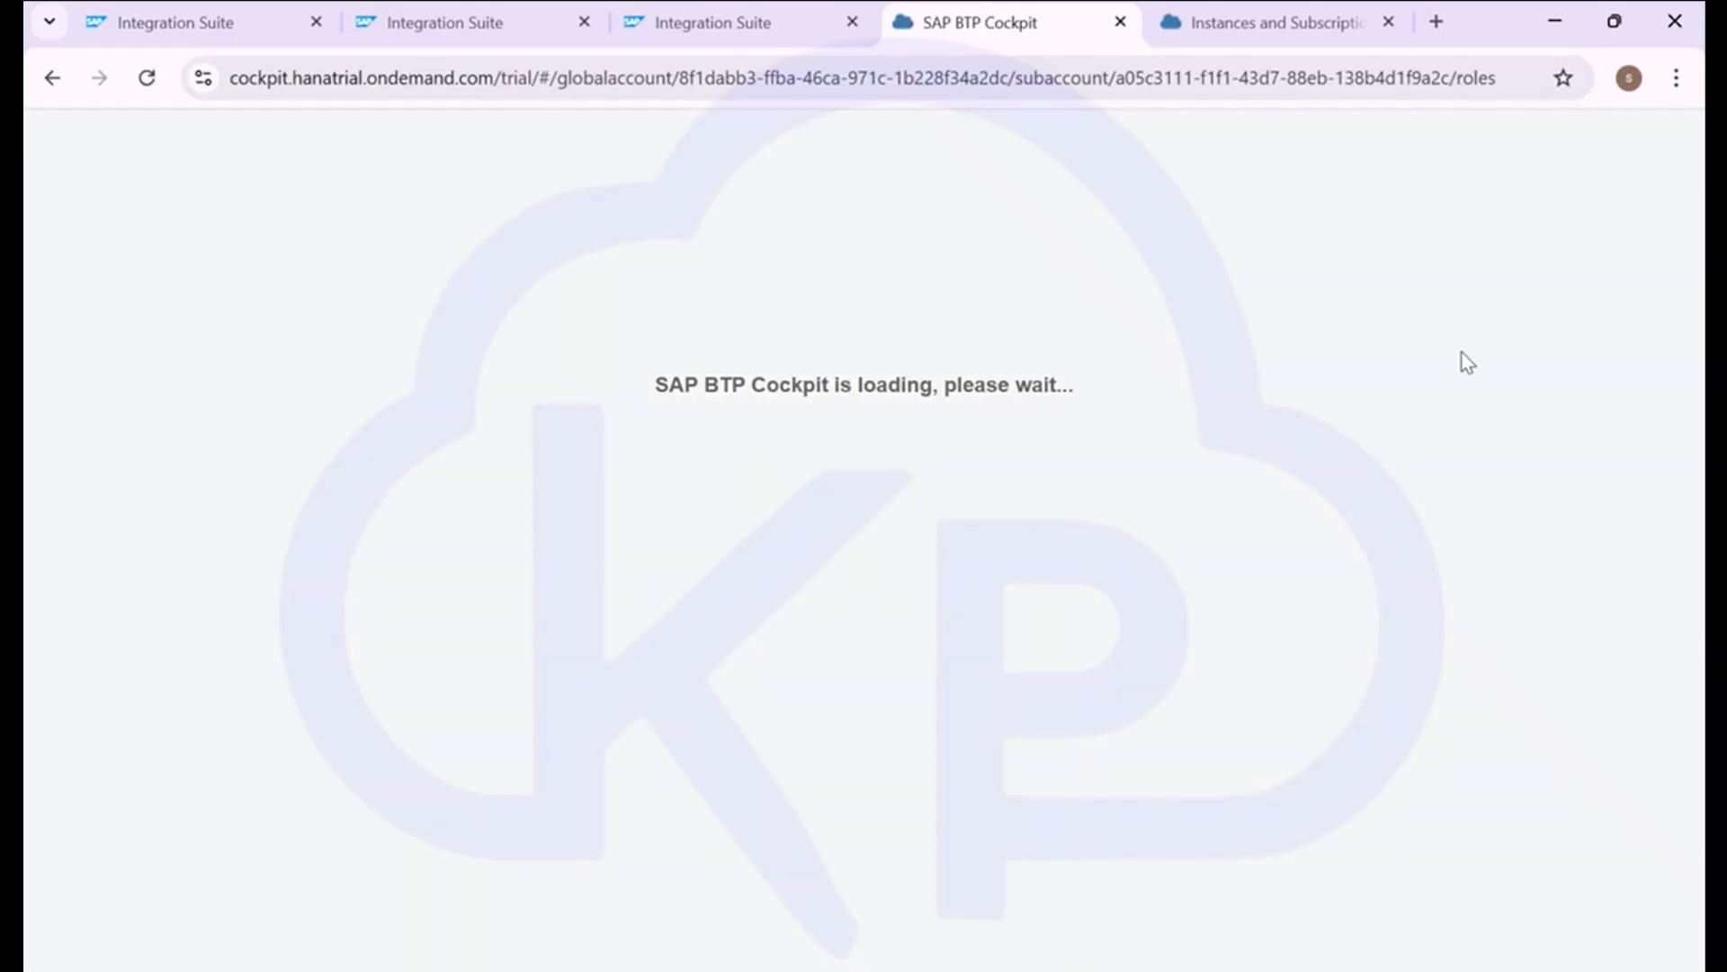
click(987, 78)
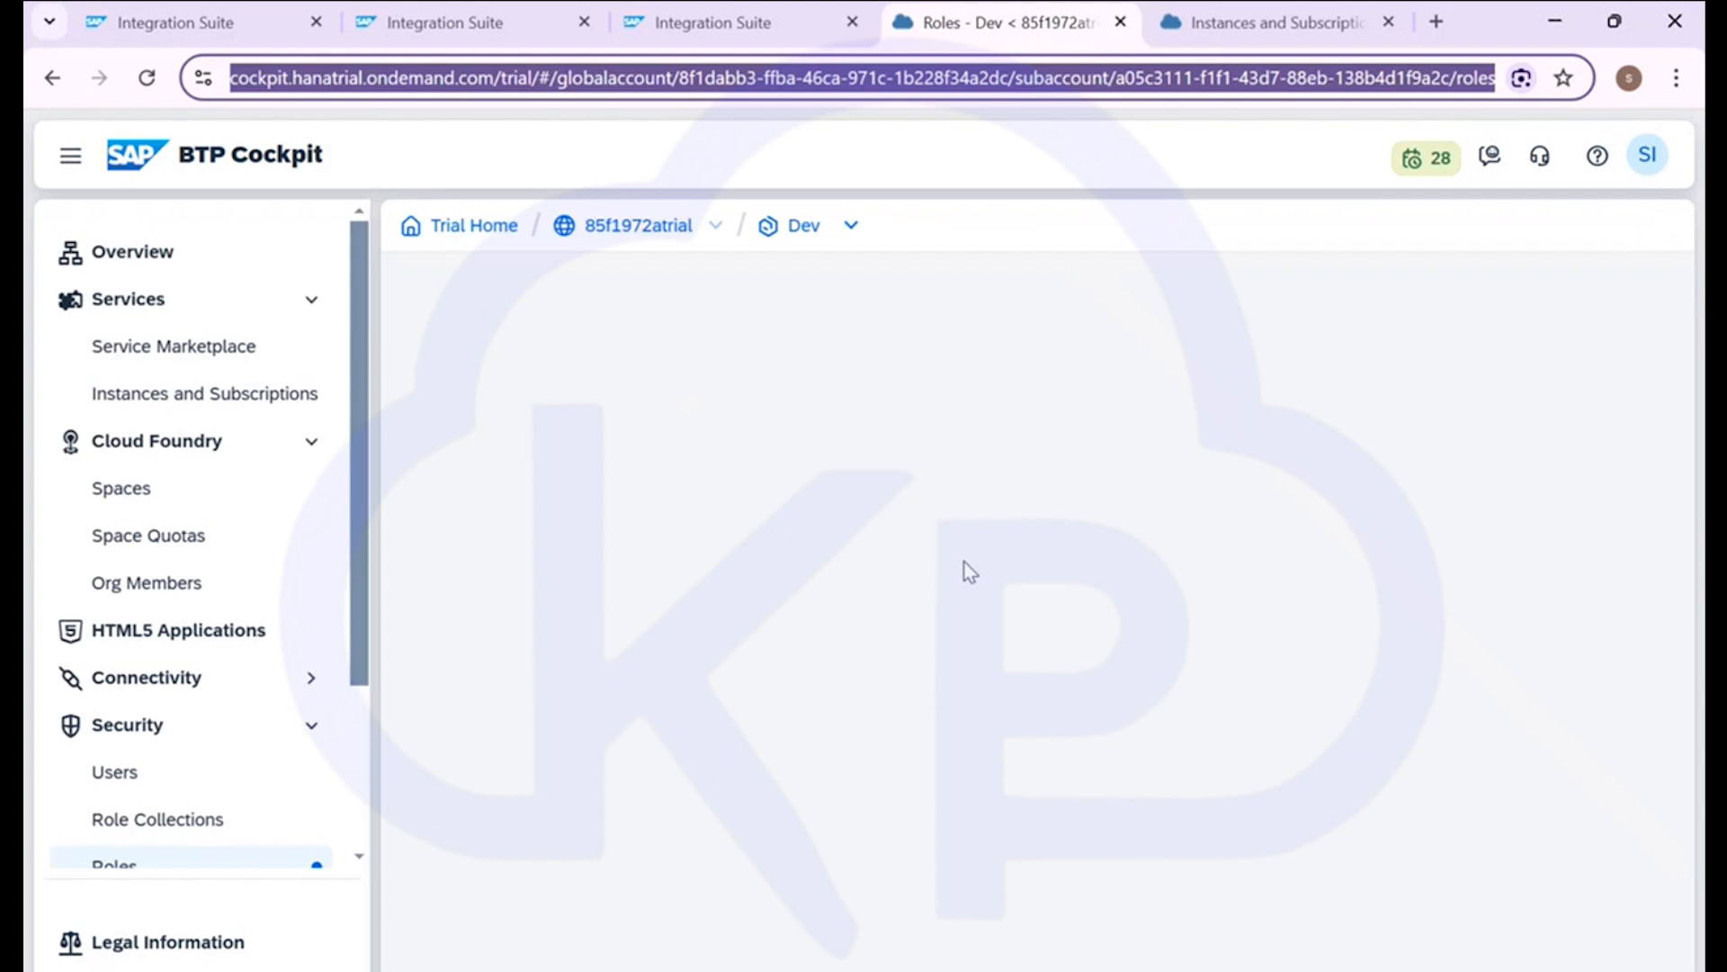
Look through the Dev subaccount's roles, loading more entries, to find Test_role_kc
scroll(986, 630, down, 10)
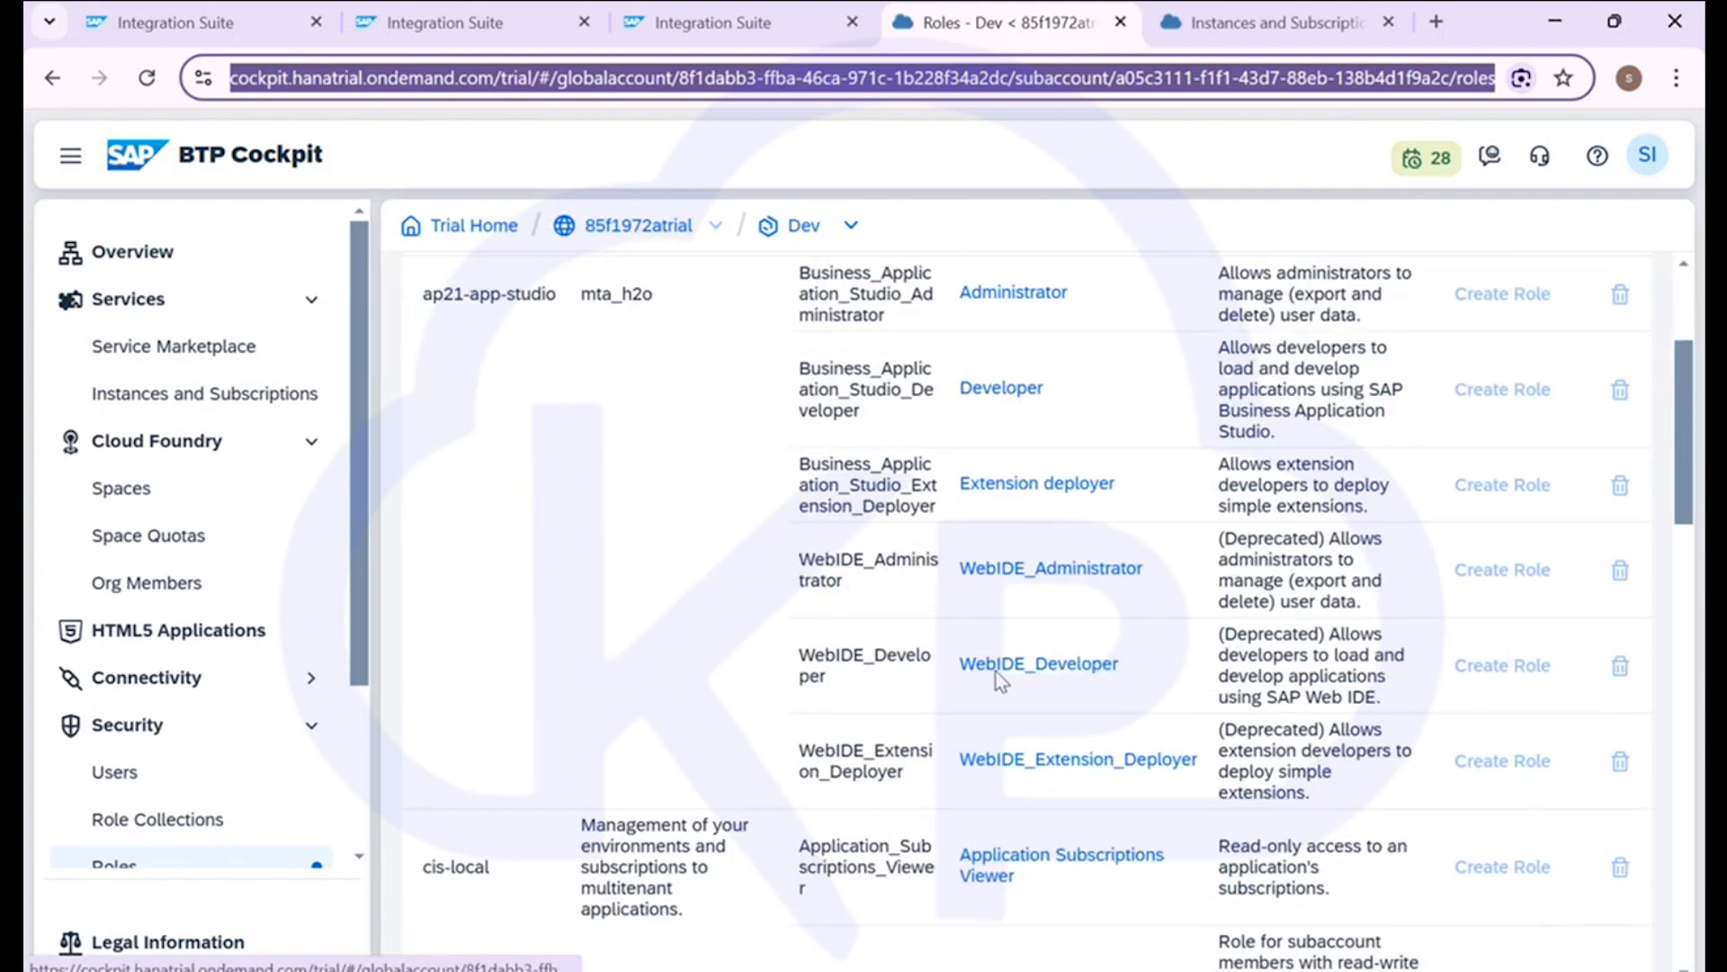
scroll(1005, 702, down, 5)
click(1046, 860)
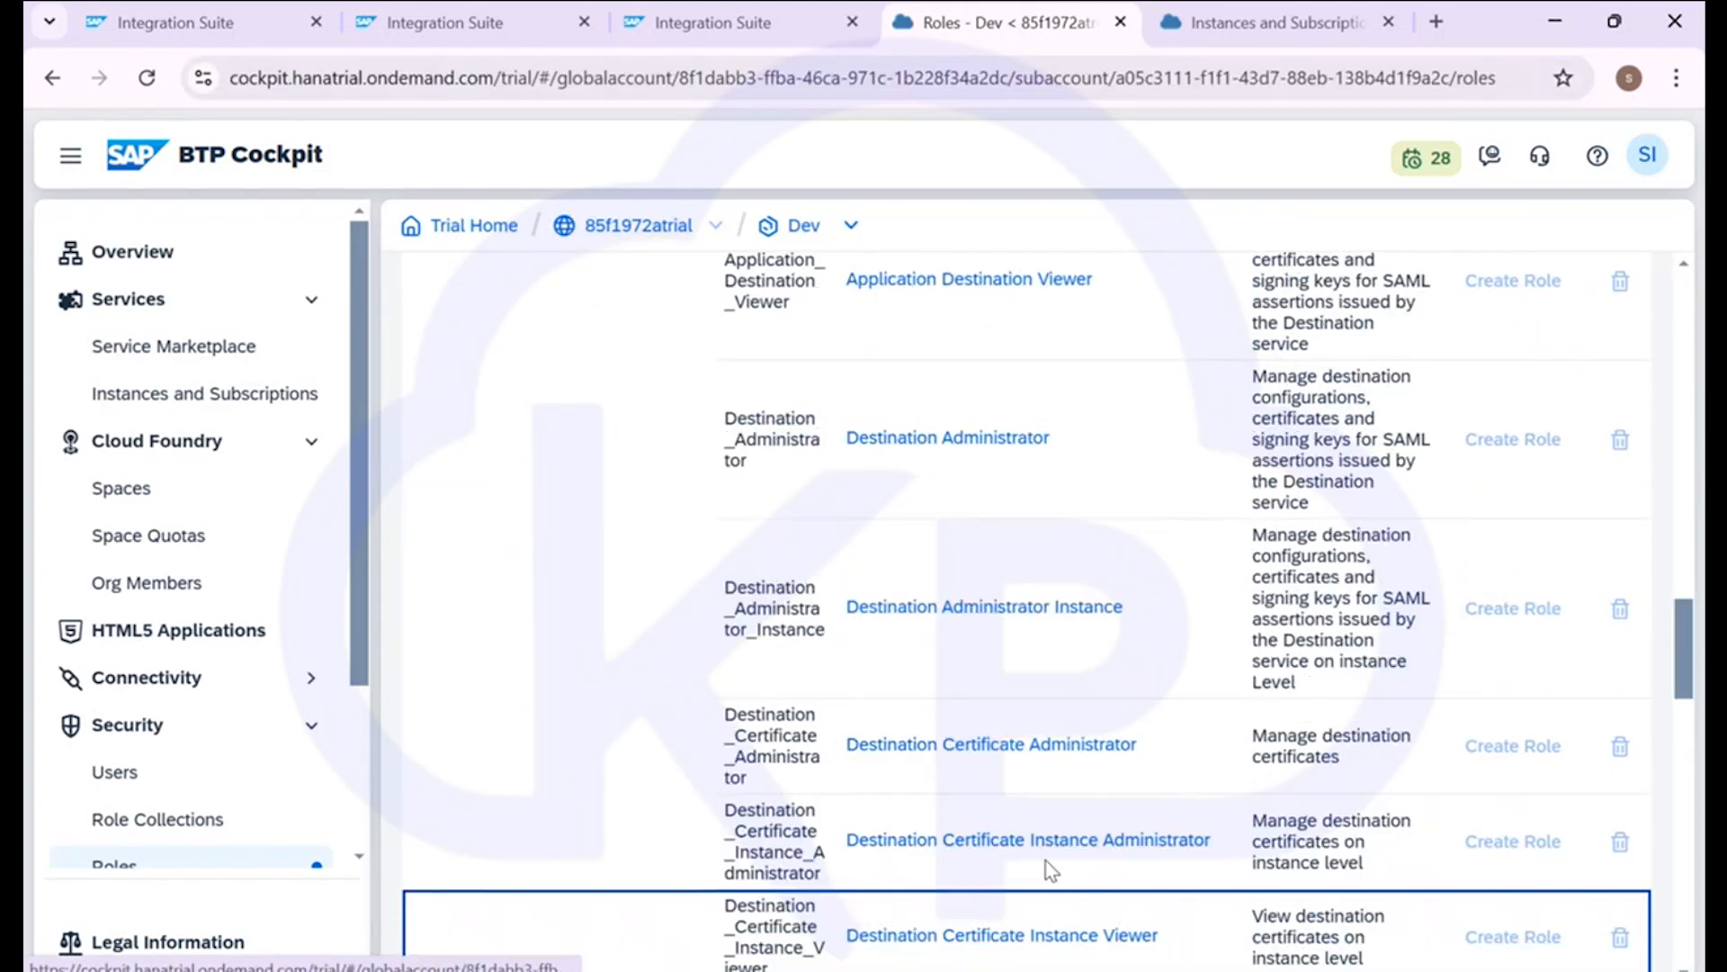
scroll(1025, 860, down, 15)
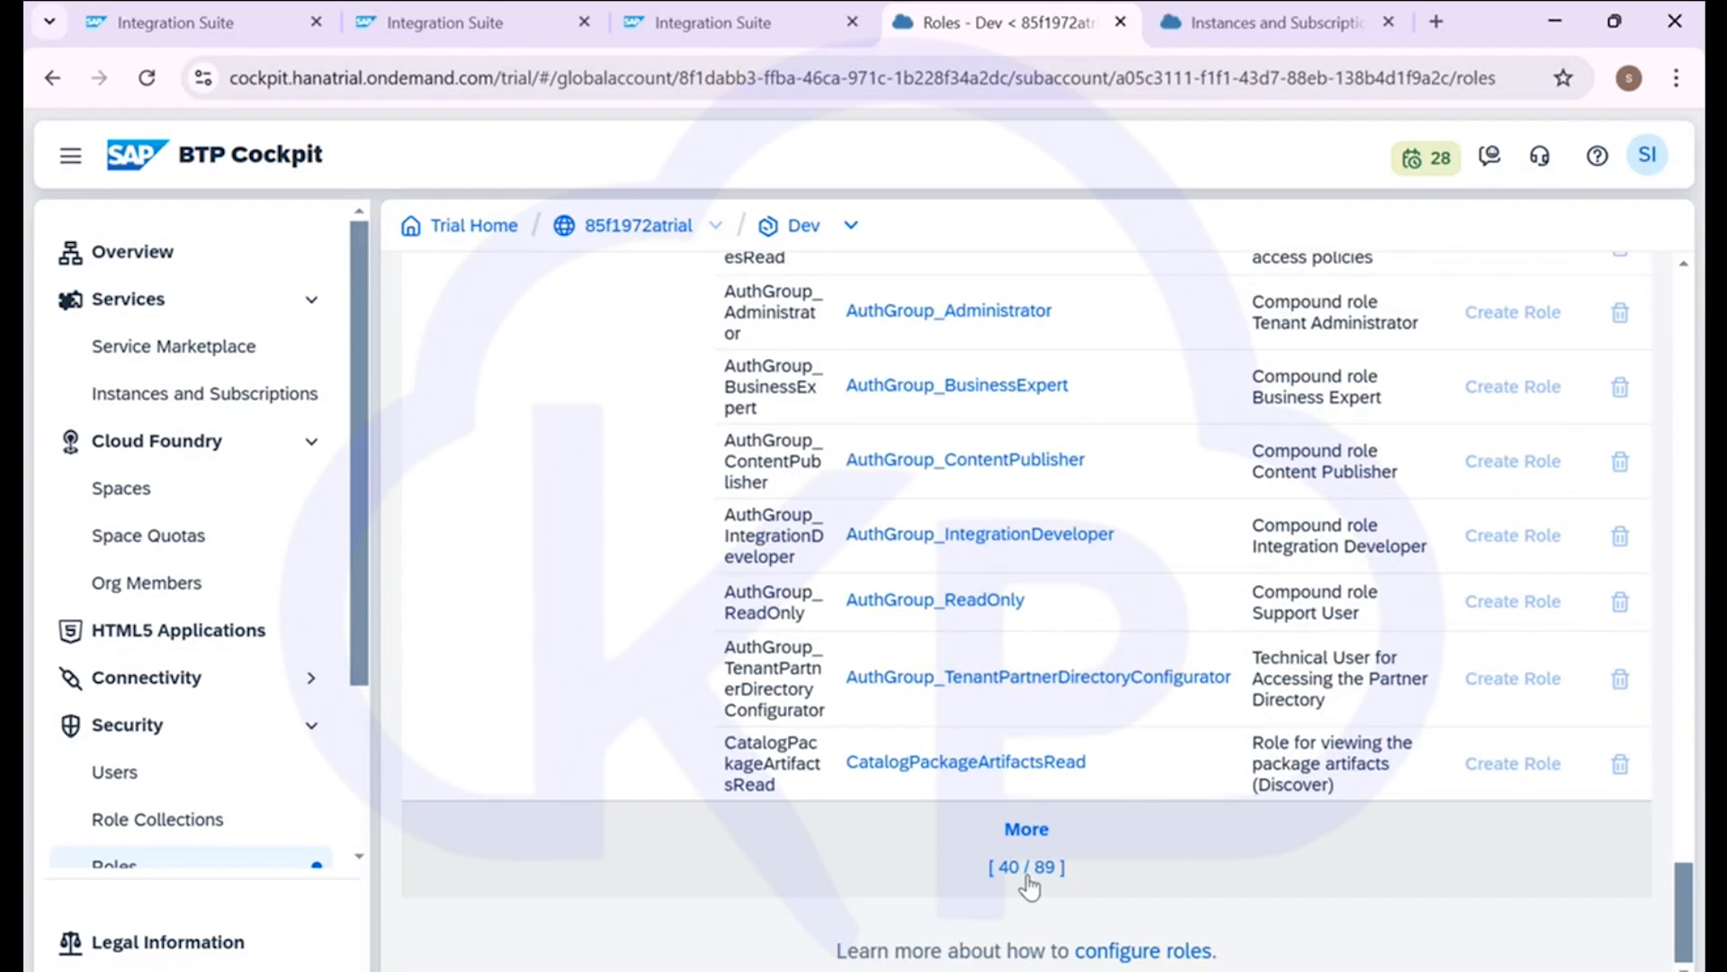
click(1029, 864)
scroll(892, 798, down, 15)
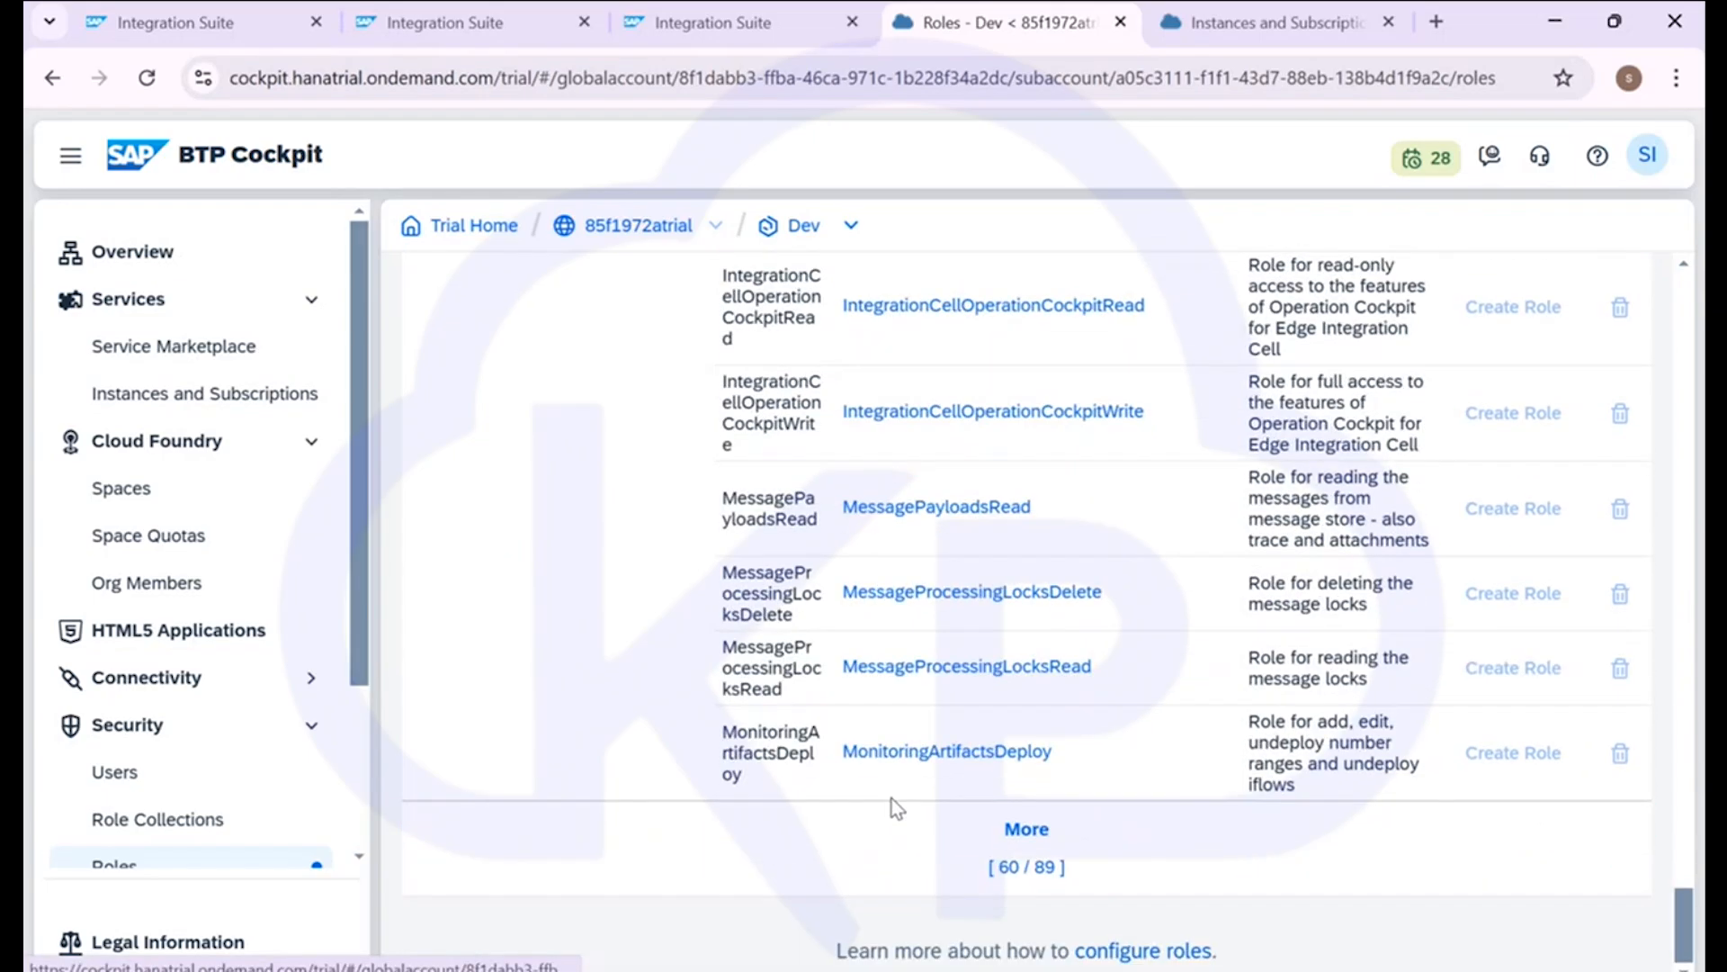
click(1044, 859)
scroll(846, 791, down, 10)
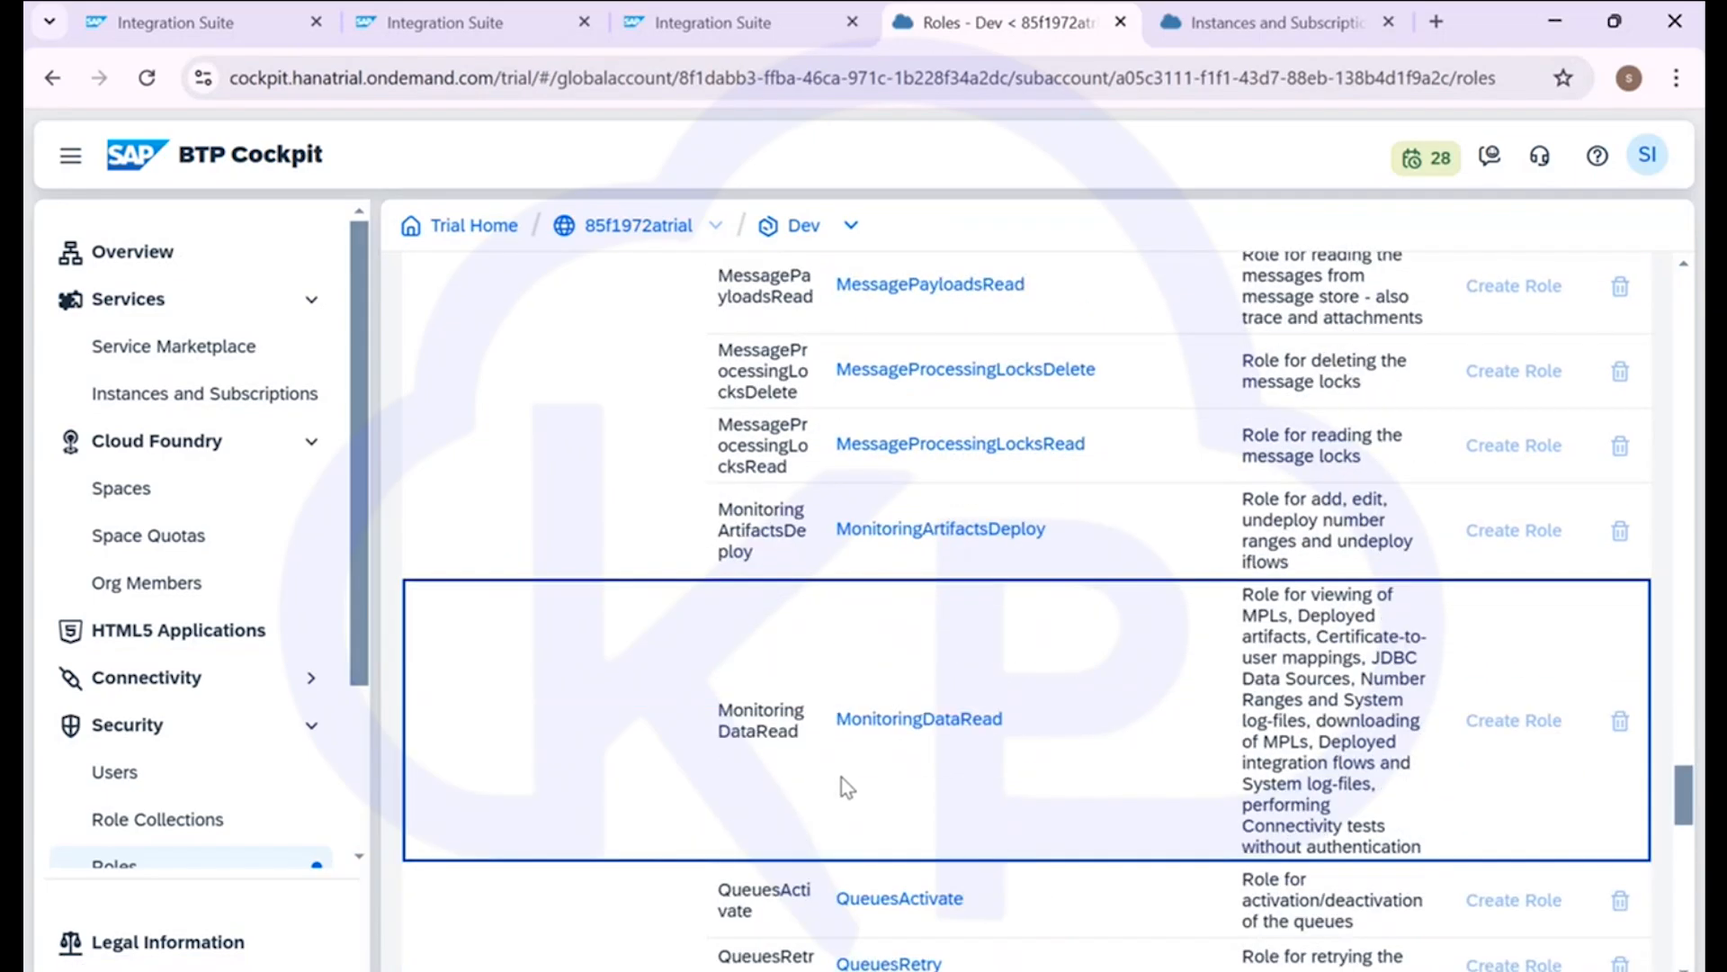
scroll(844, 793, down, 7)
drag(734, 785, 717, 765)
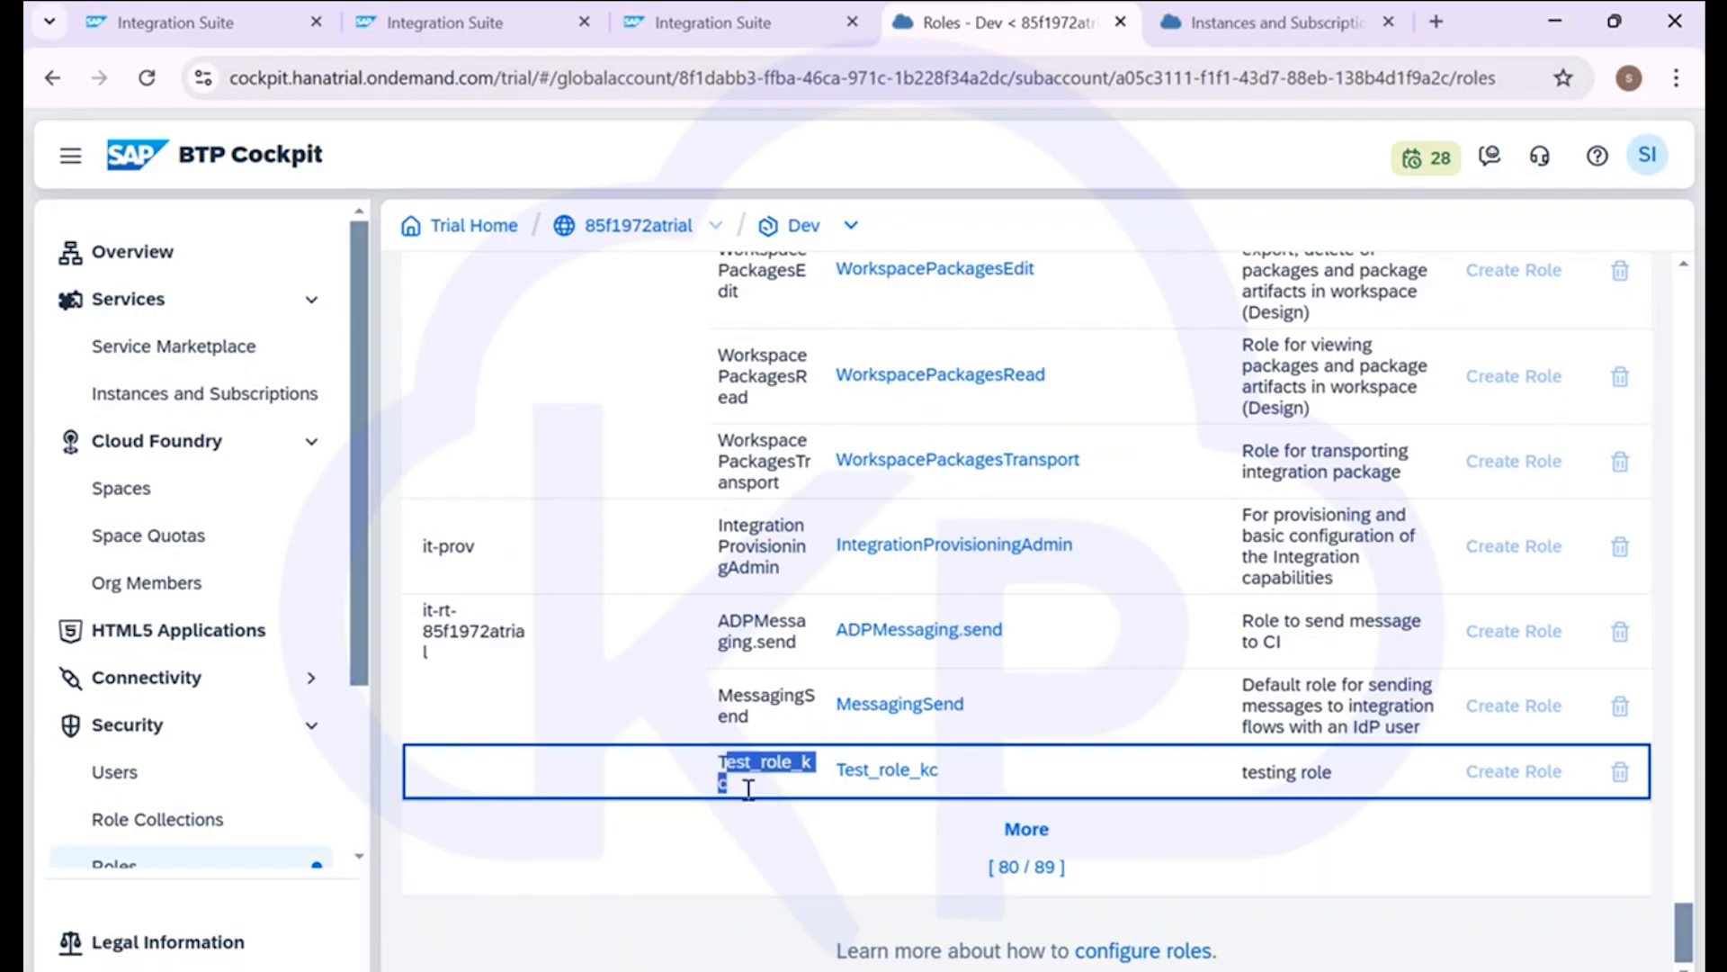
drag(729, 784, 713, 771)
Switch back to Integration Suite, try to delete the Test_role_kc user role, and view its edit form without changing anything
click(715, 42)
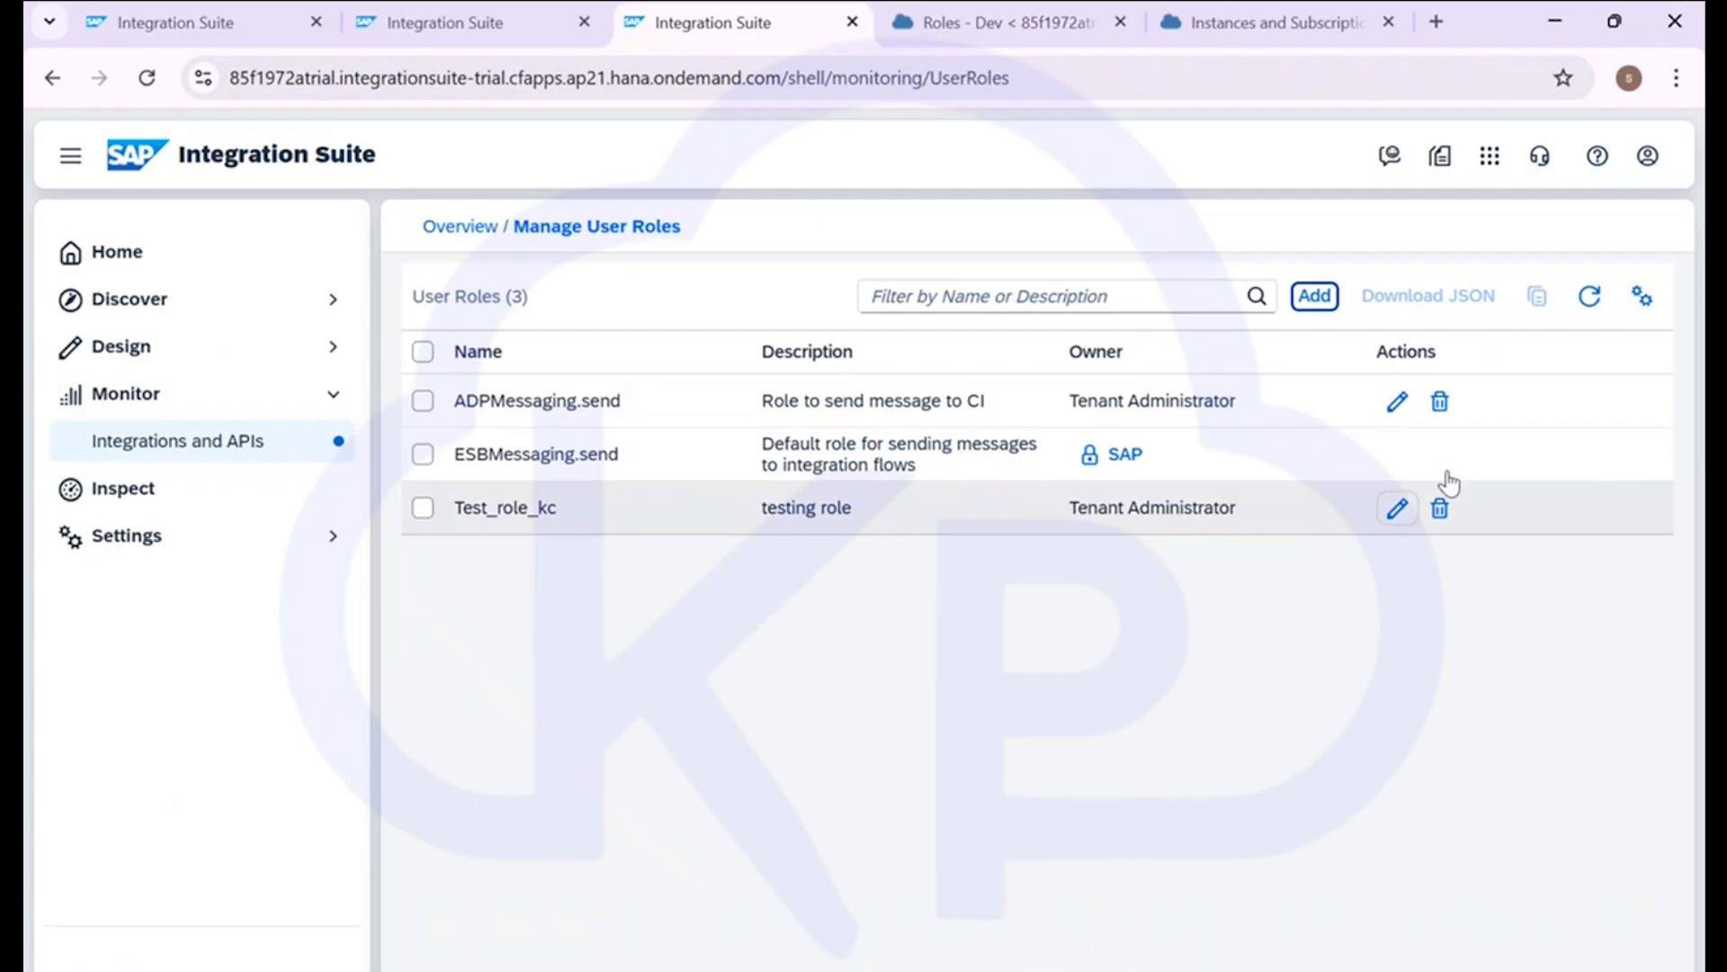
click(1441, 509)
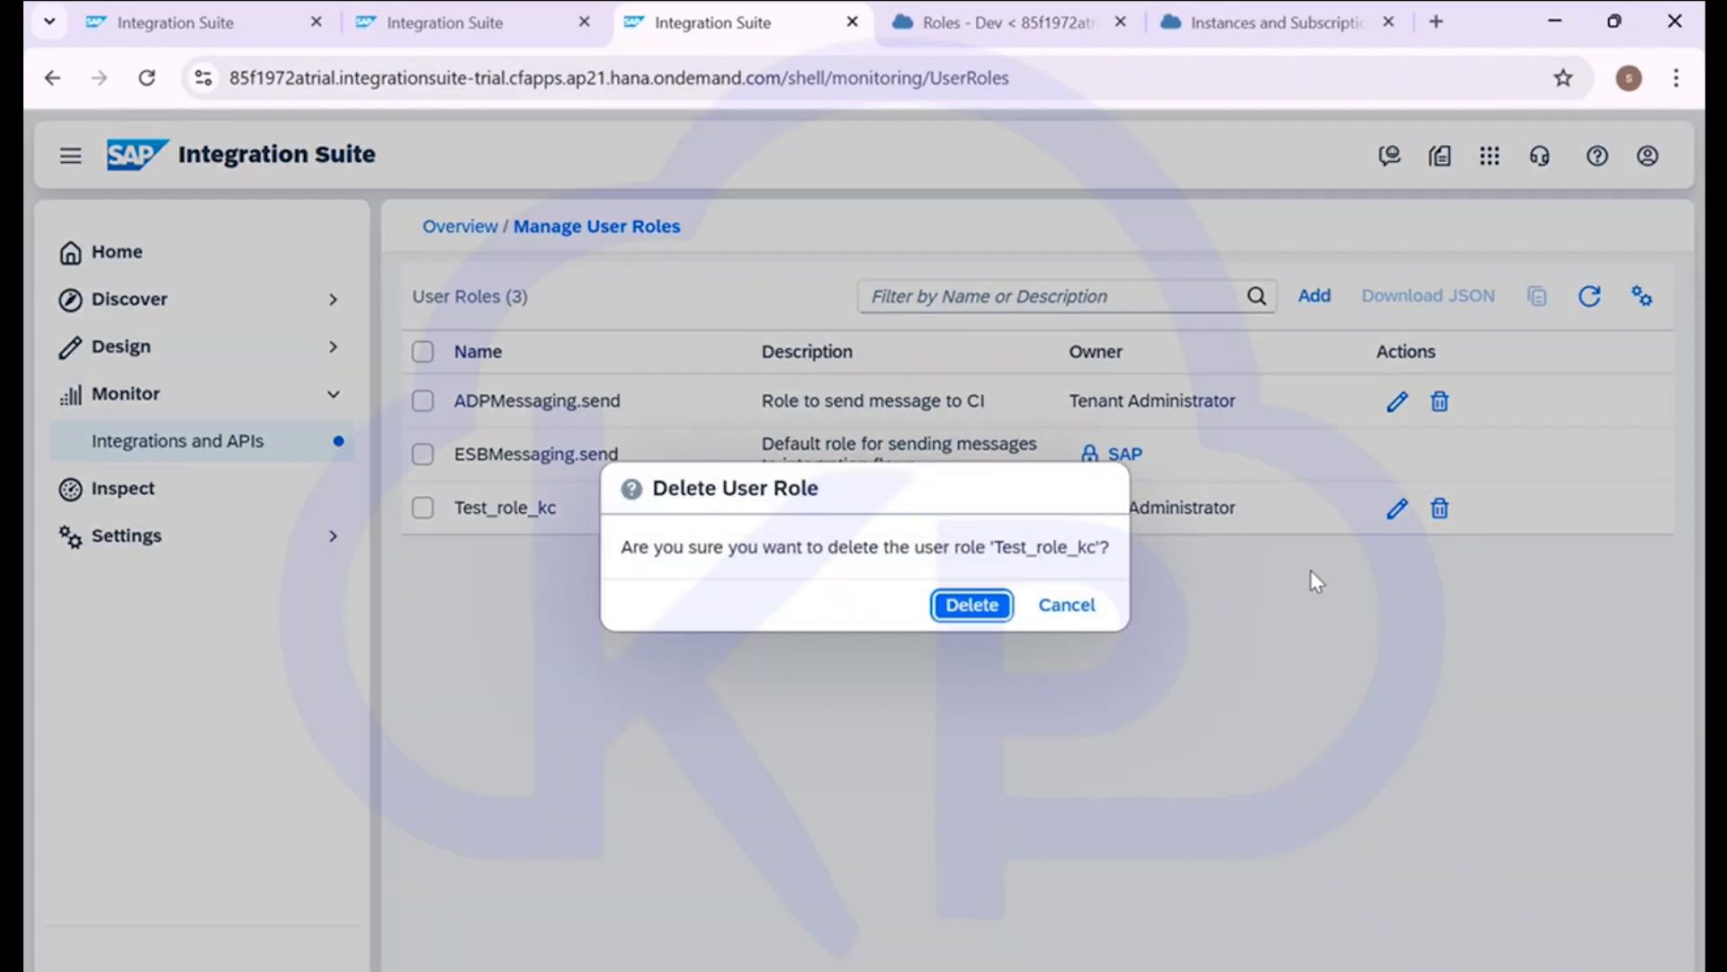
click(969, 602)
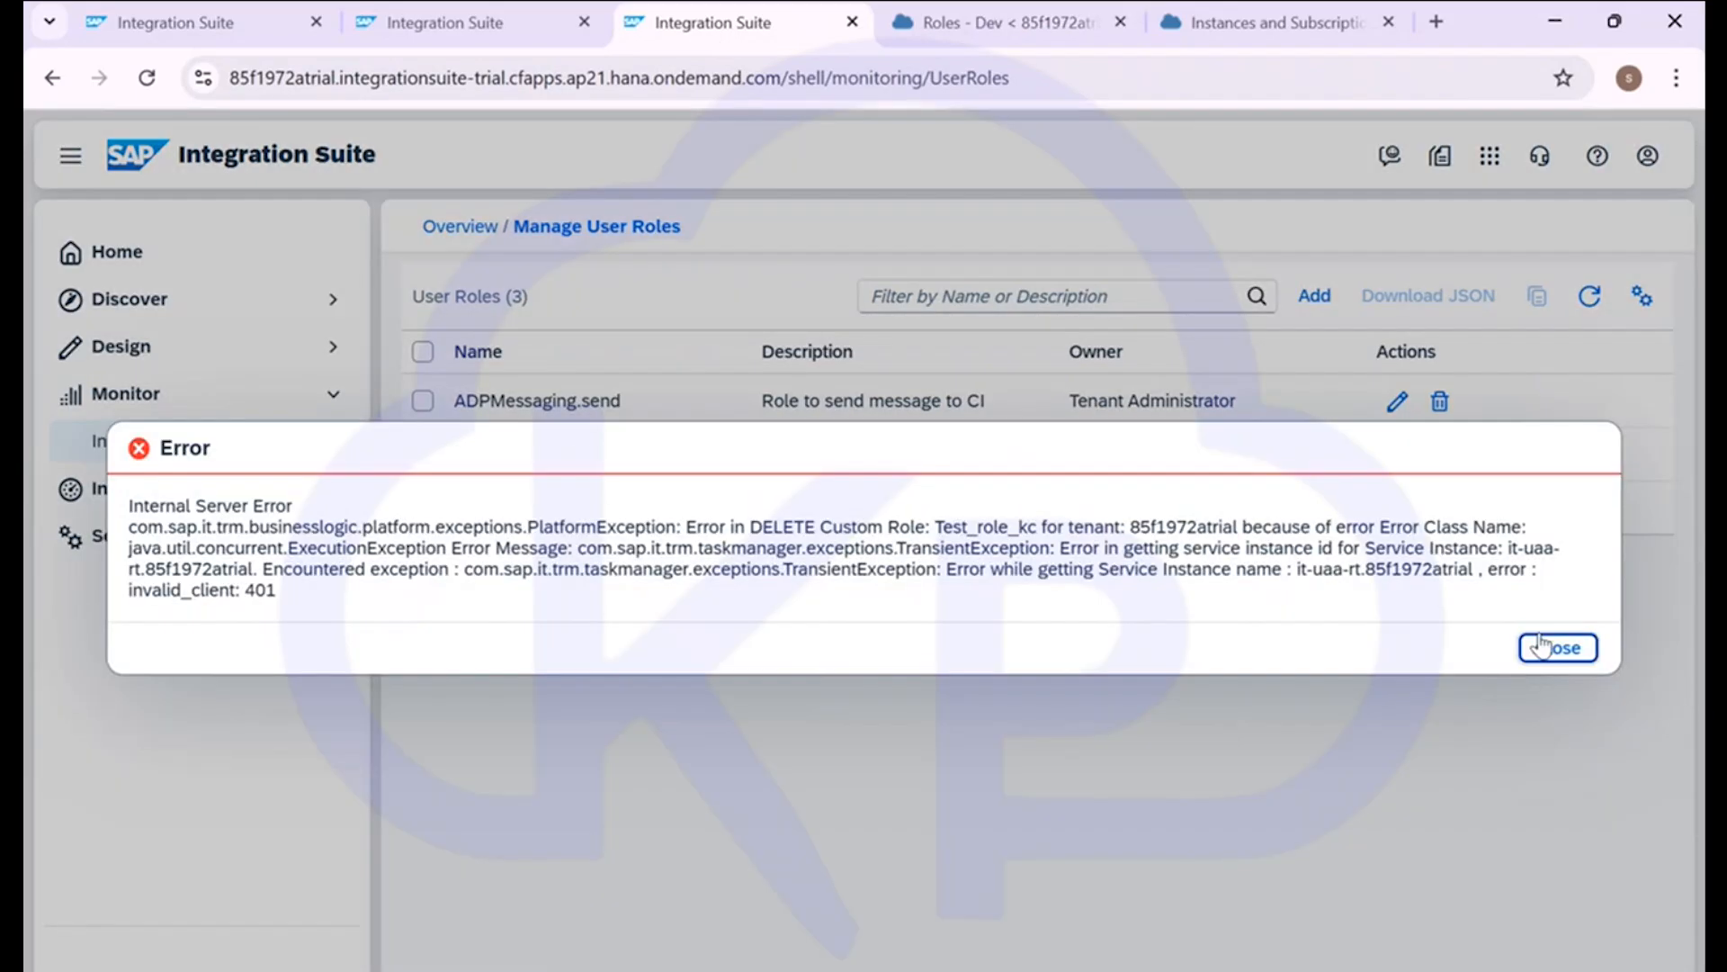
click(1555, 648)
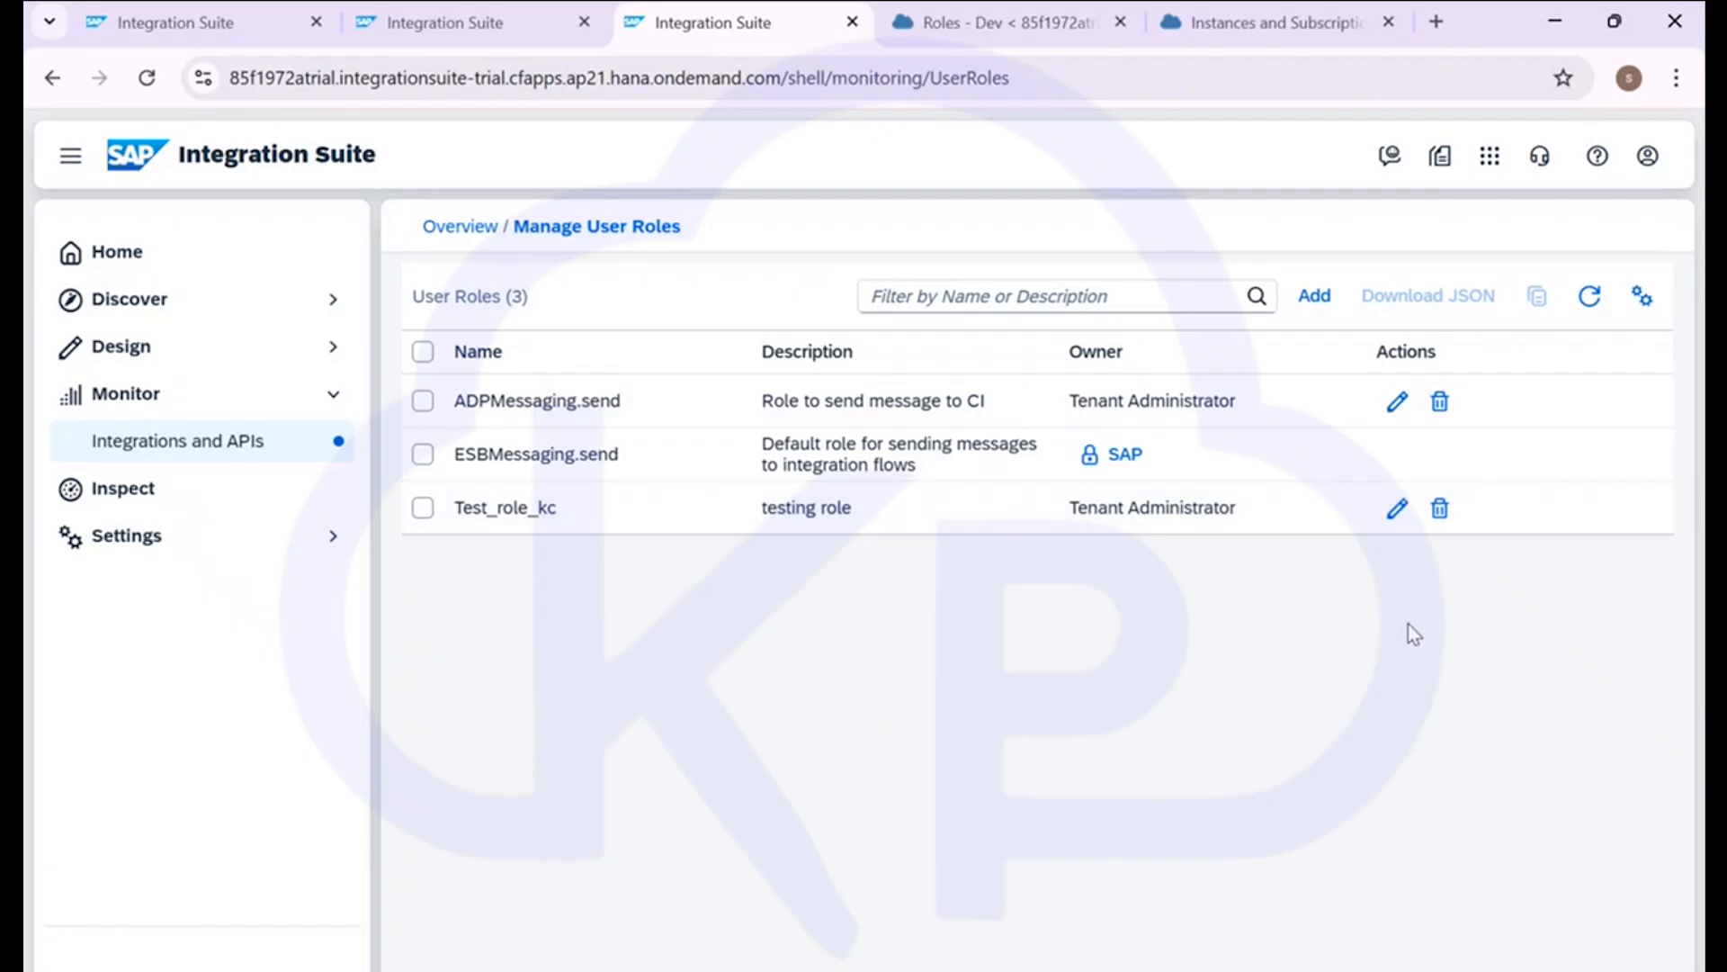
click(1397, 511)
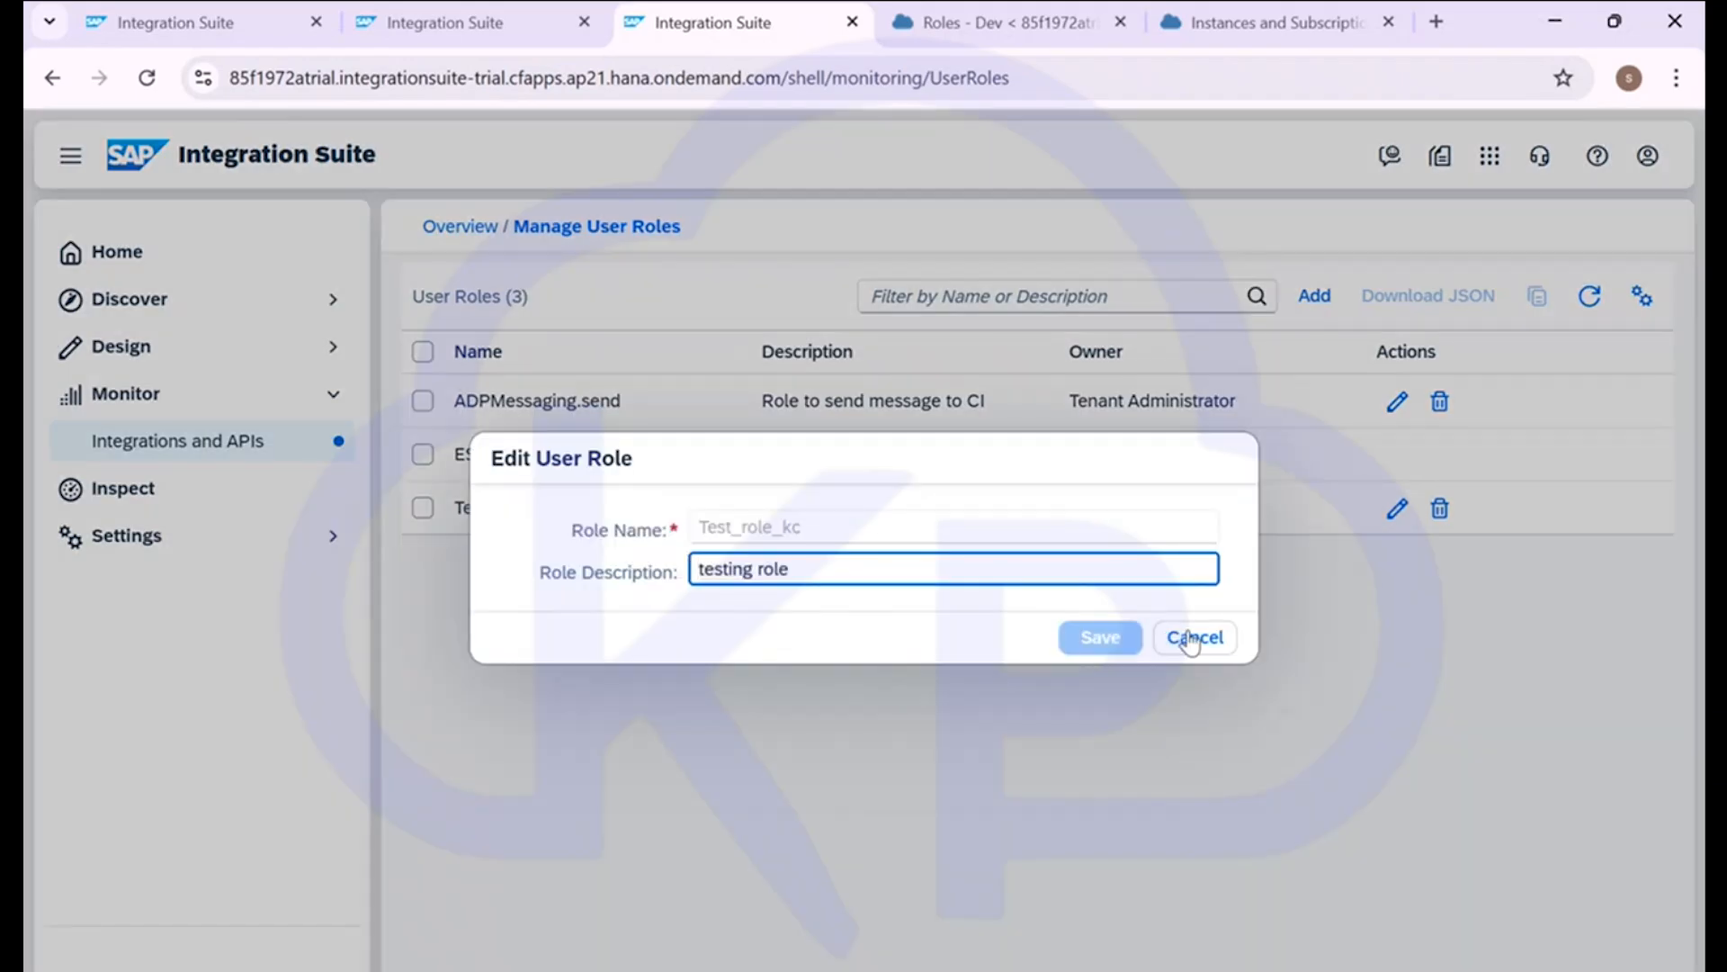
click(1189, 637)
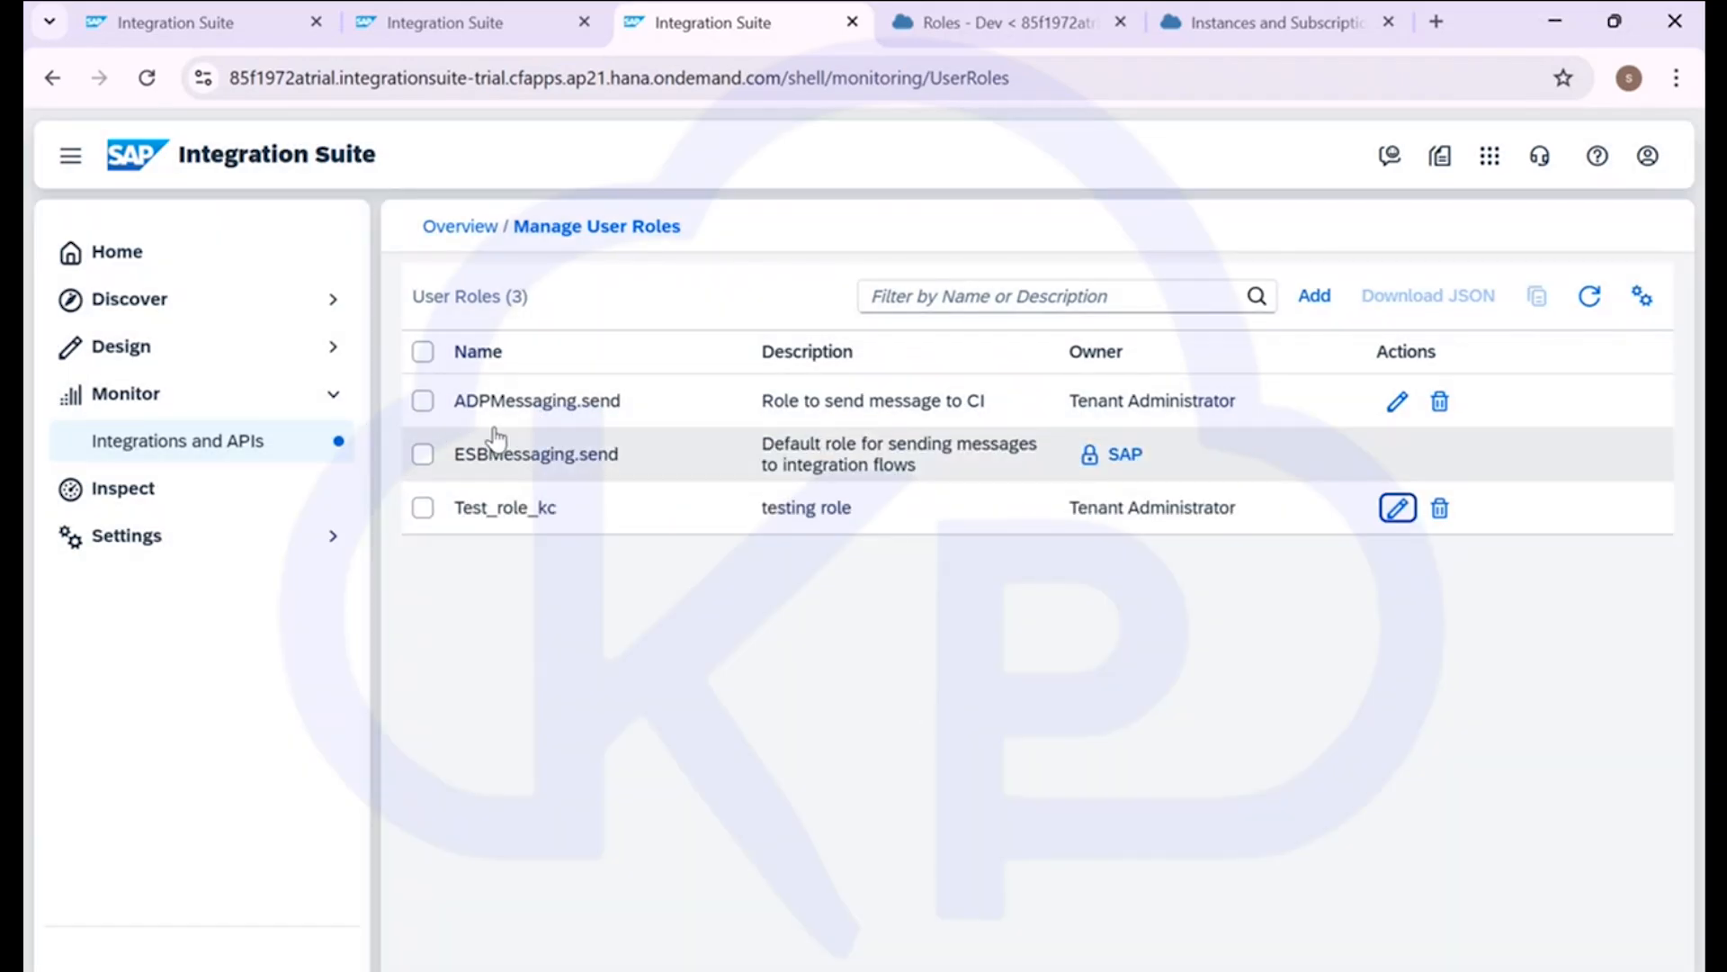
Locate the ADPMessaging.send role, open its overview in SAP BTP Cockpit, and check its role collections
drag(453, 416, 674, 417)
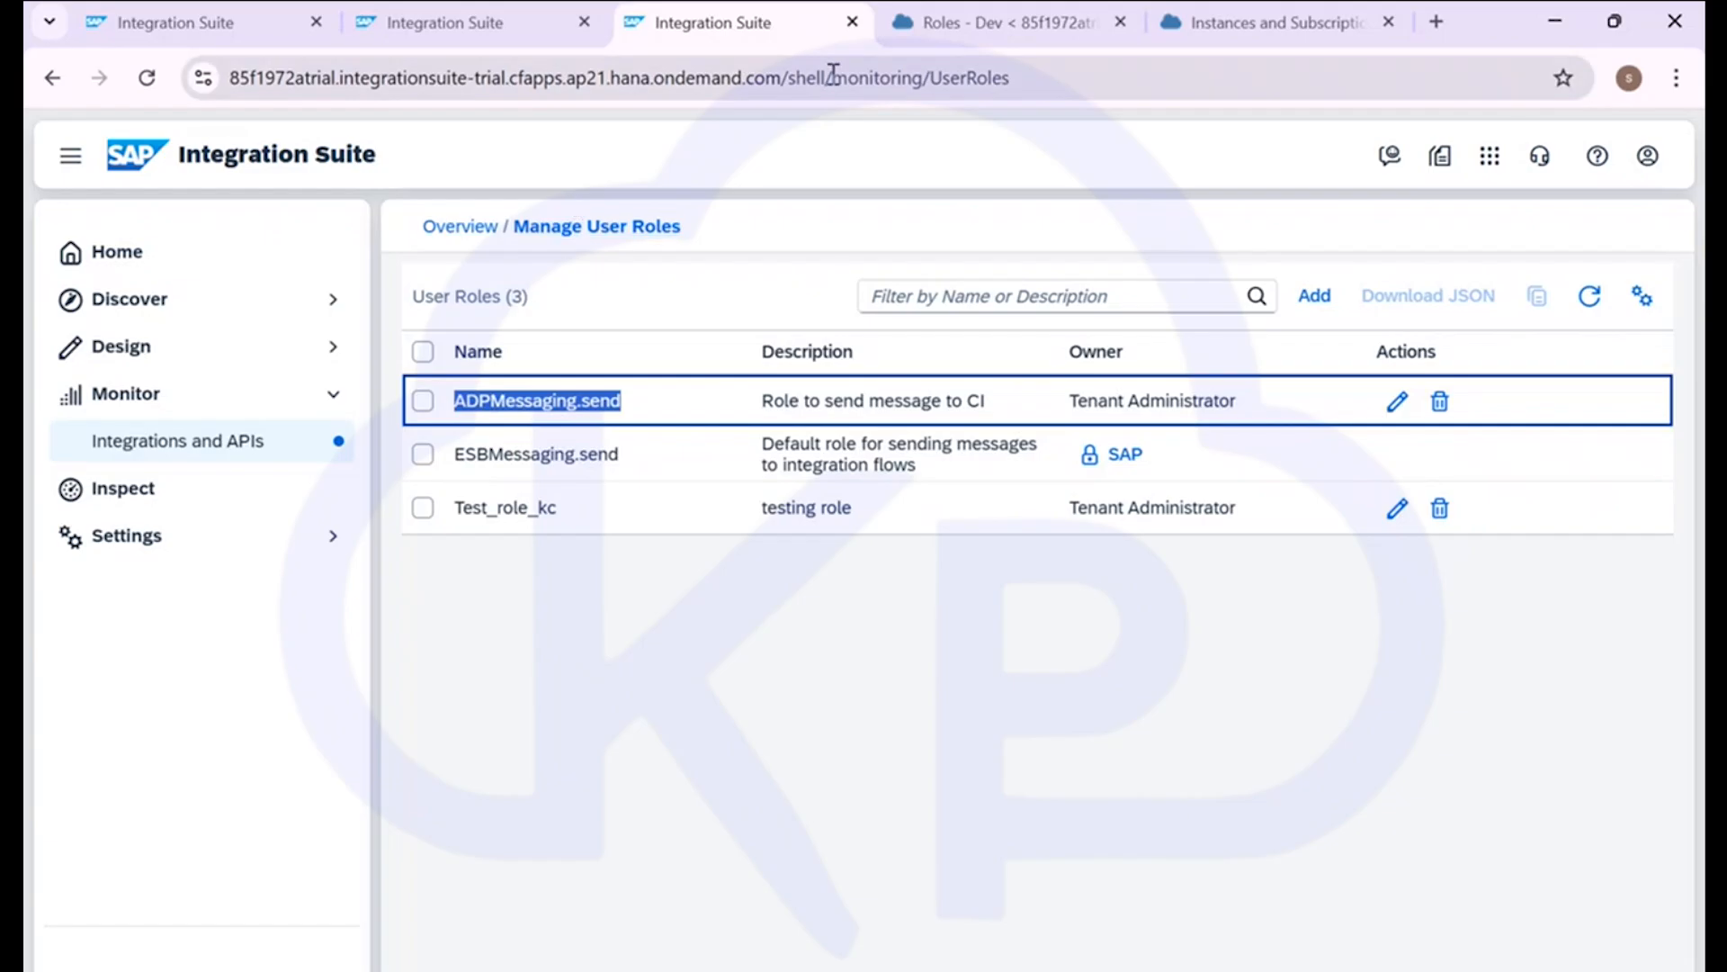
click(954, 21)
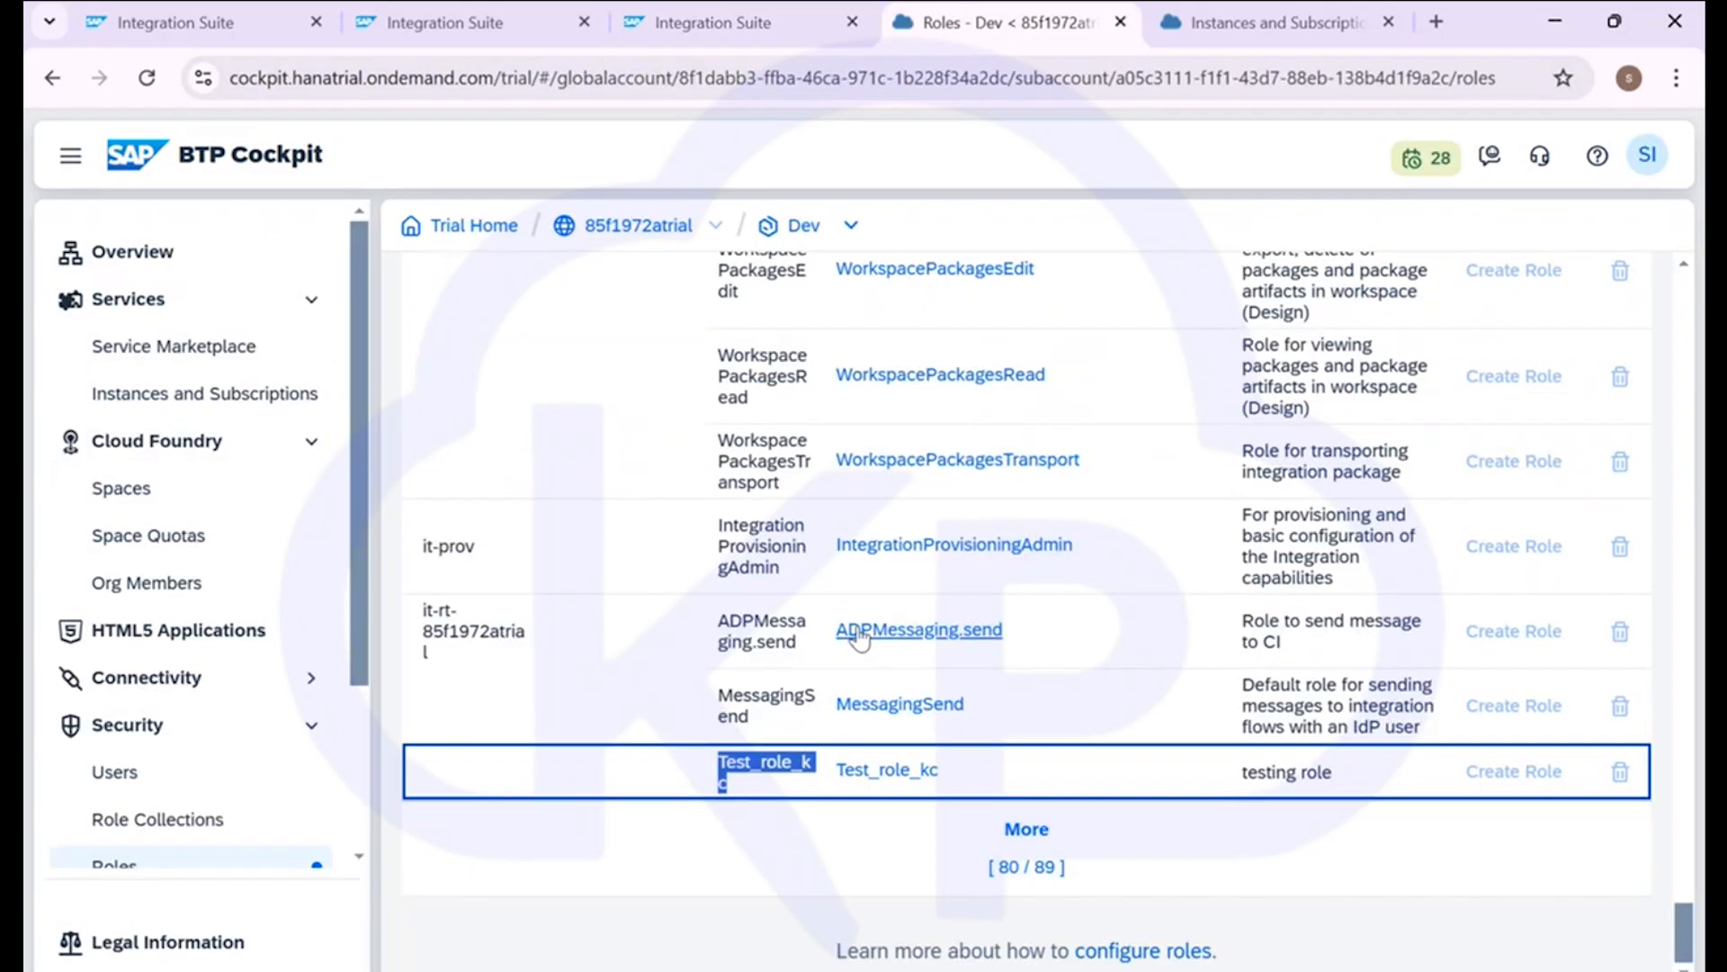
click(905, 634)
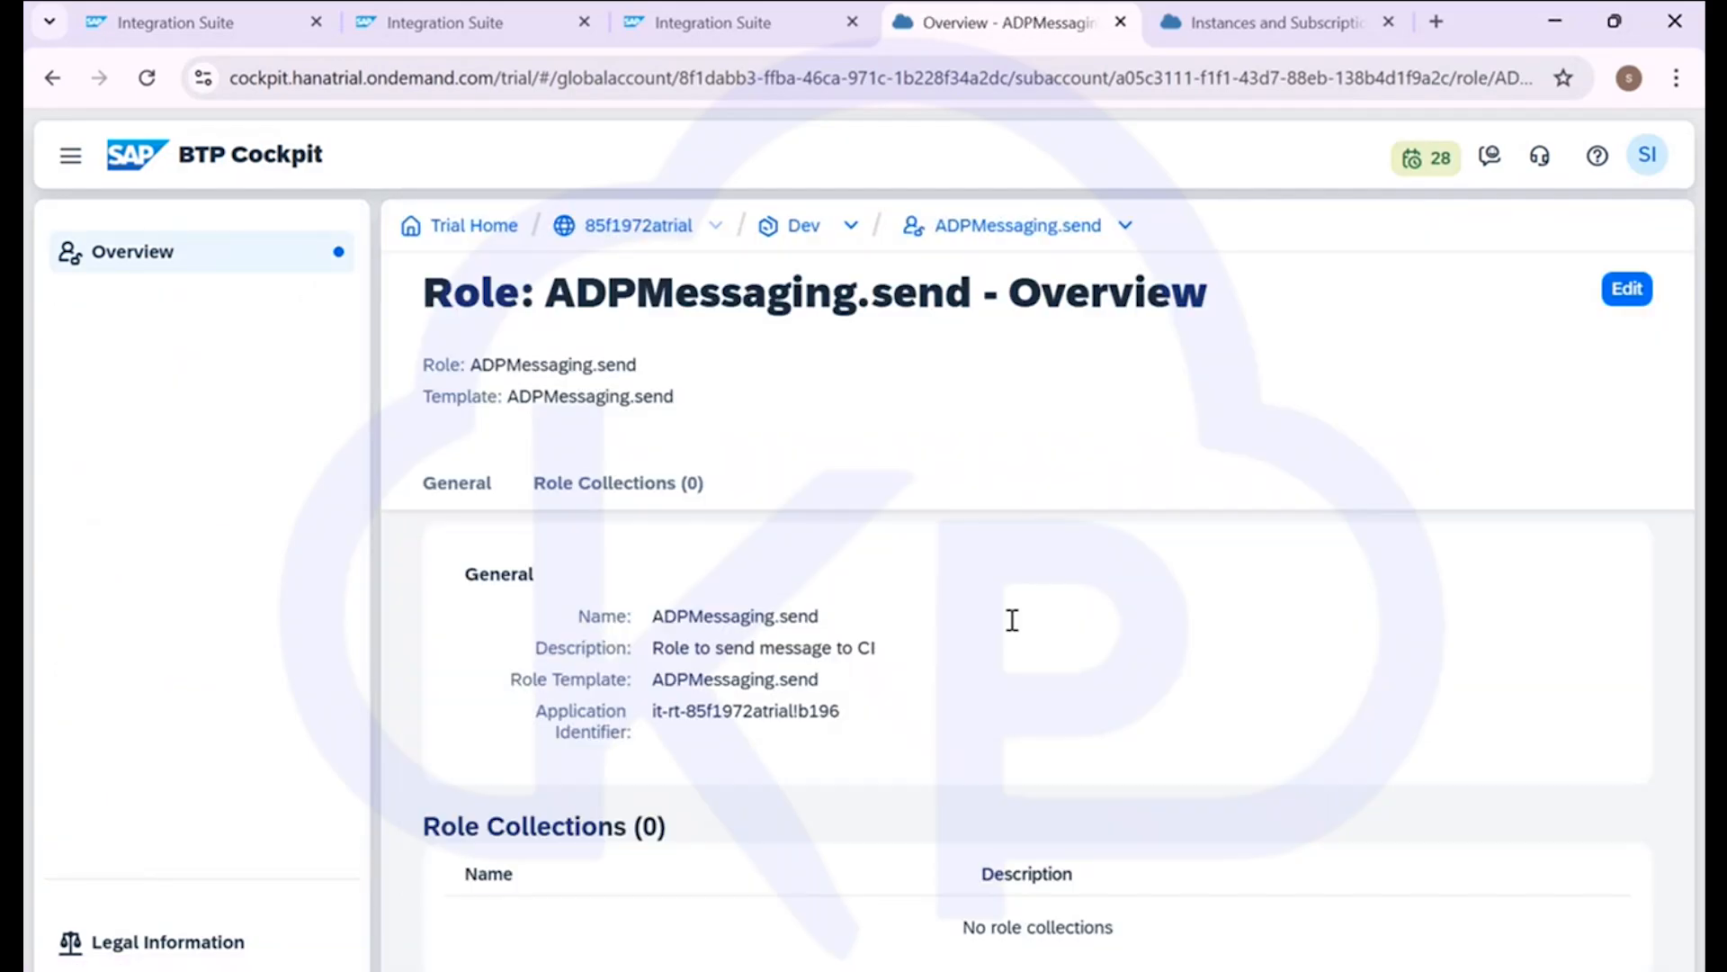
scroll(790, 635, down, 5)
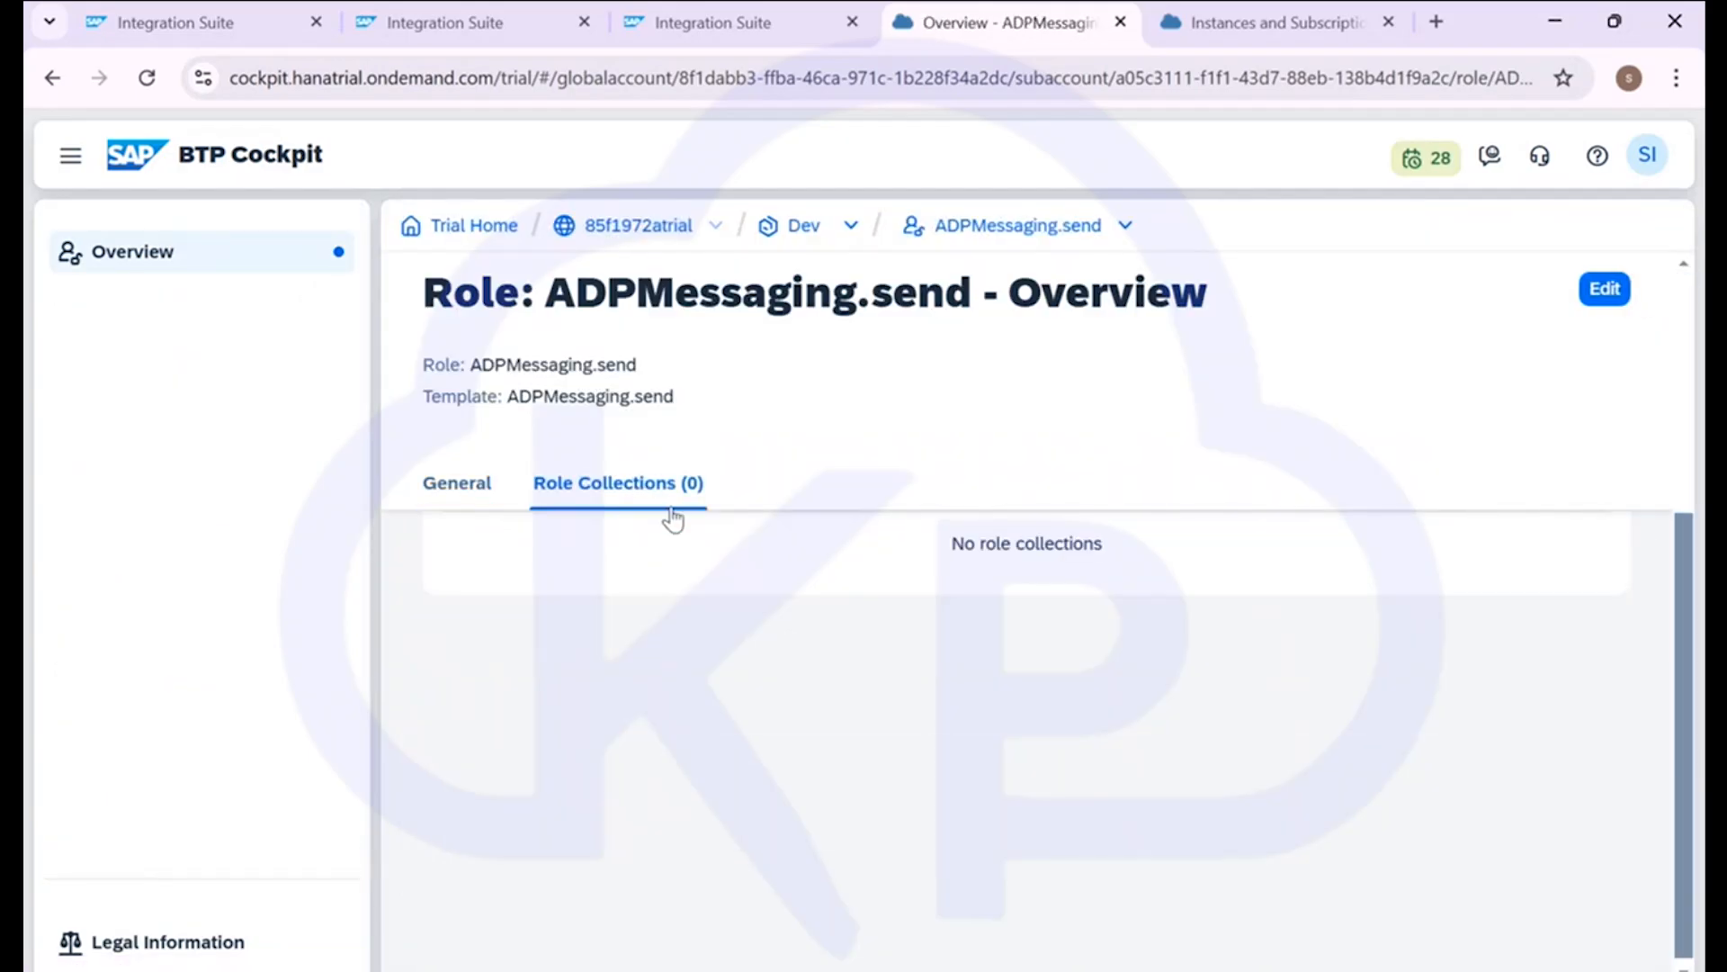
Switch back to Integration Suite and view the HTTPS sender's connection settings in the D4_CamelFramework integration flow
scroll(614, 574, up, 5)
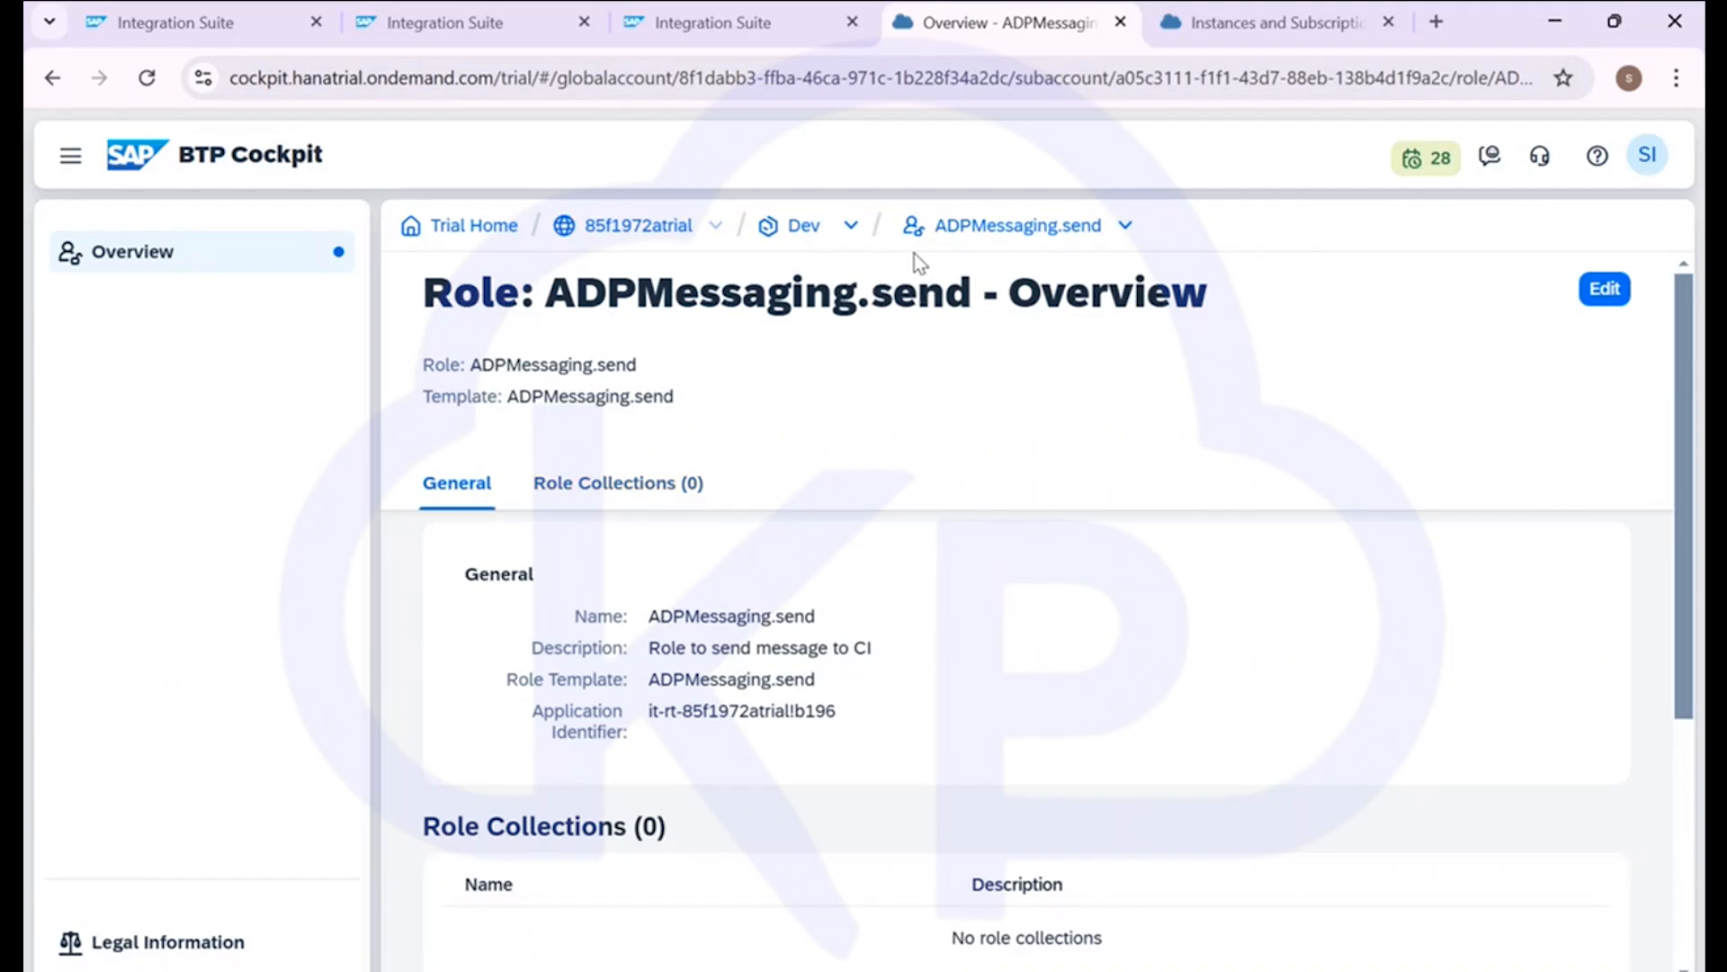
click(693, 20)
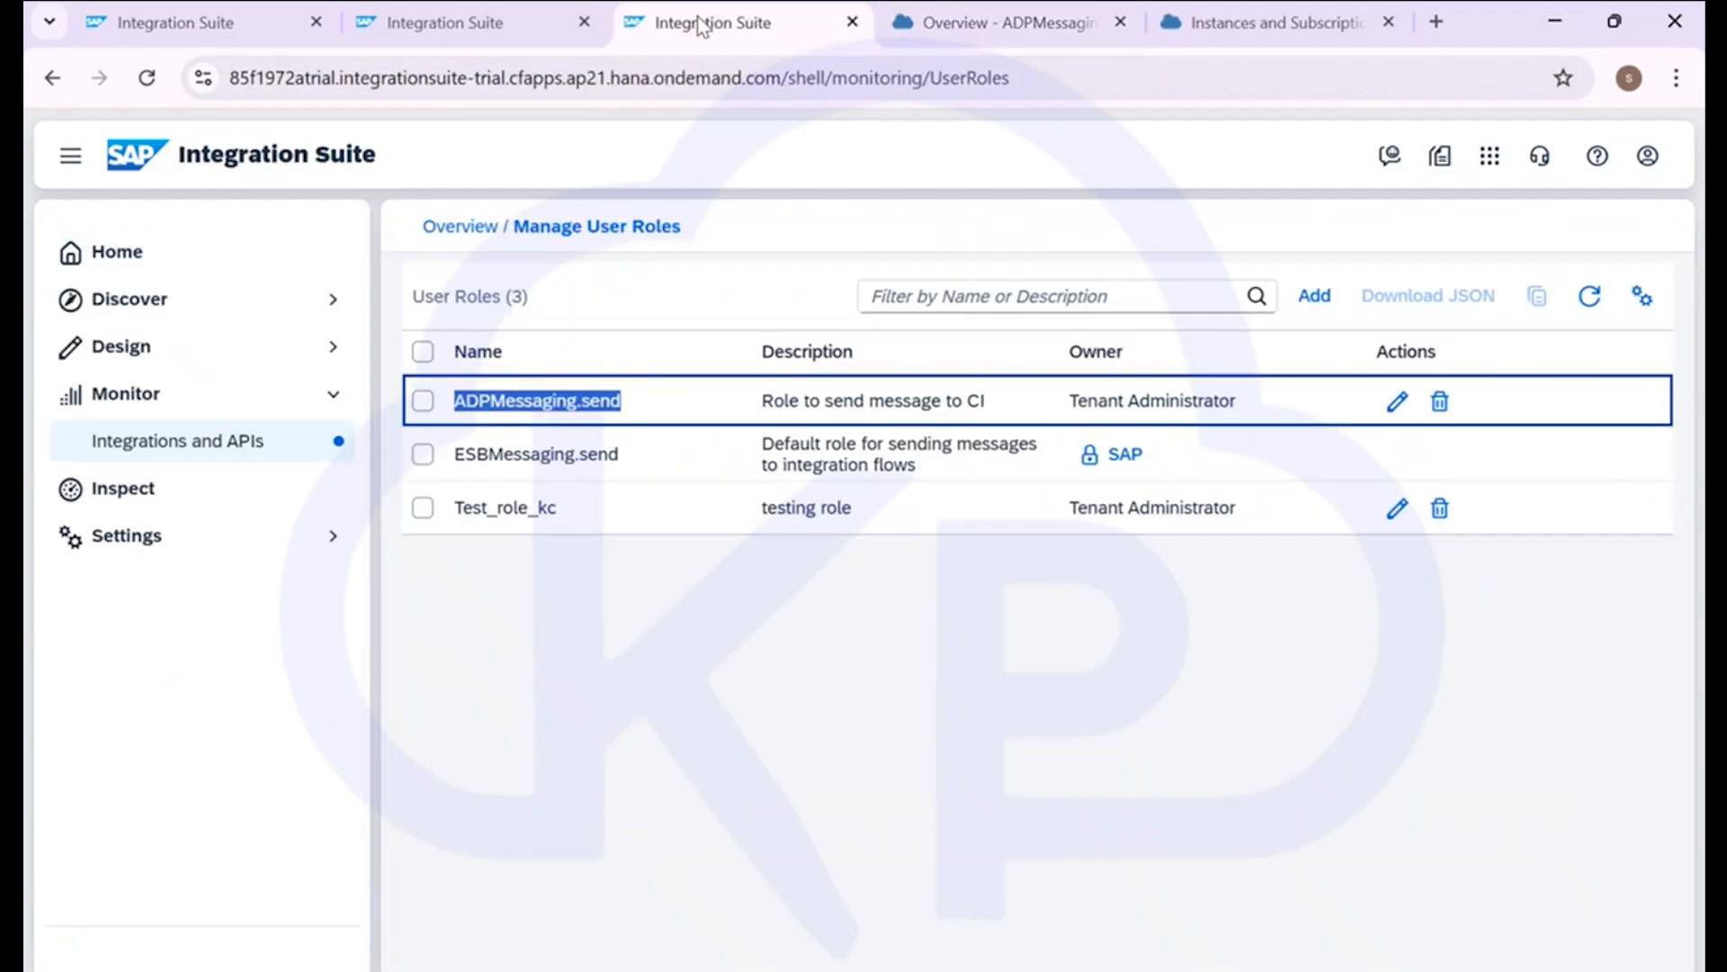
click(619, 599)
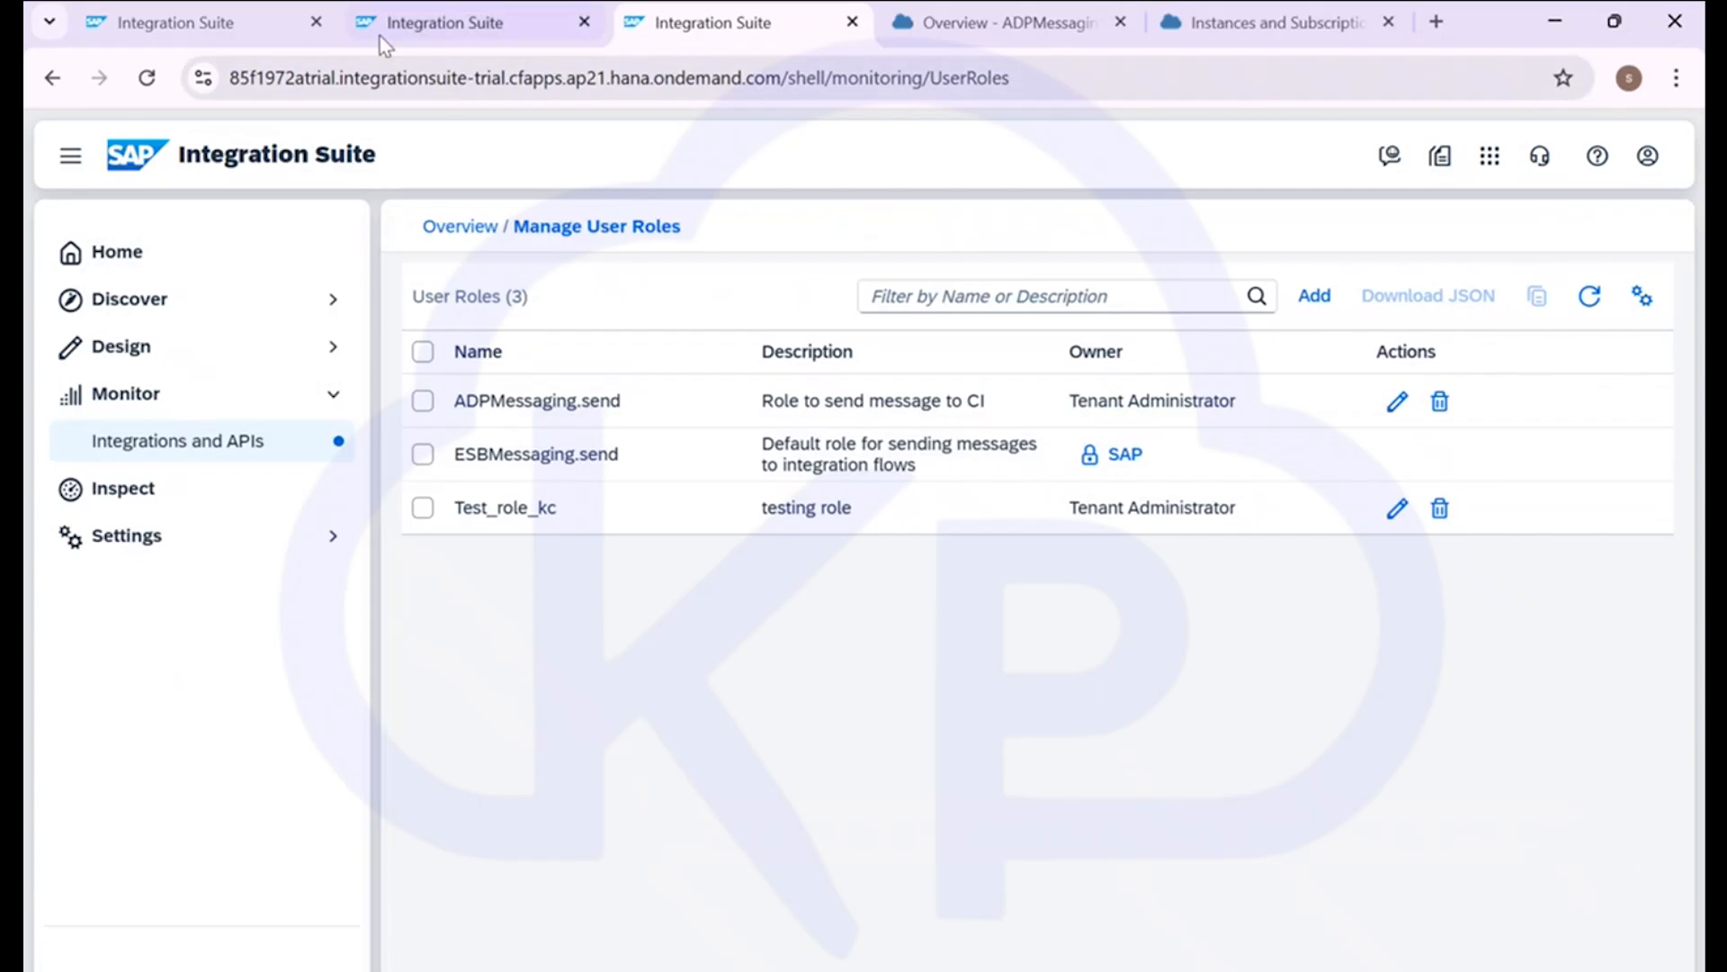
click(207, 22)
click(369, 620)
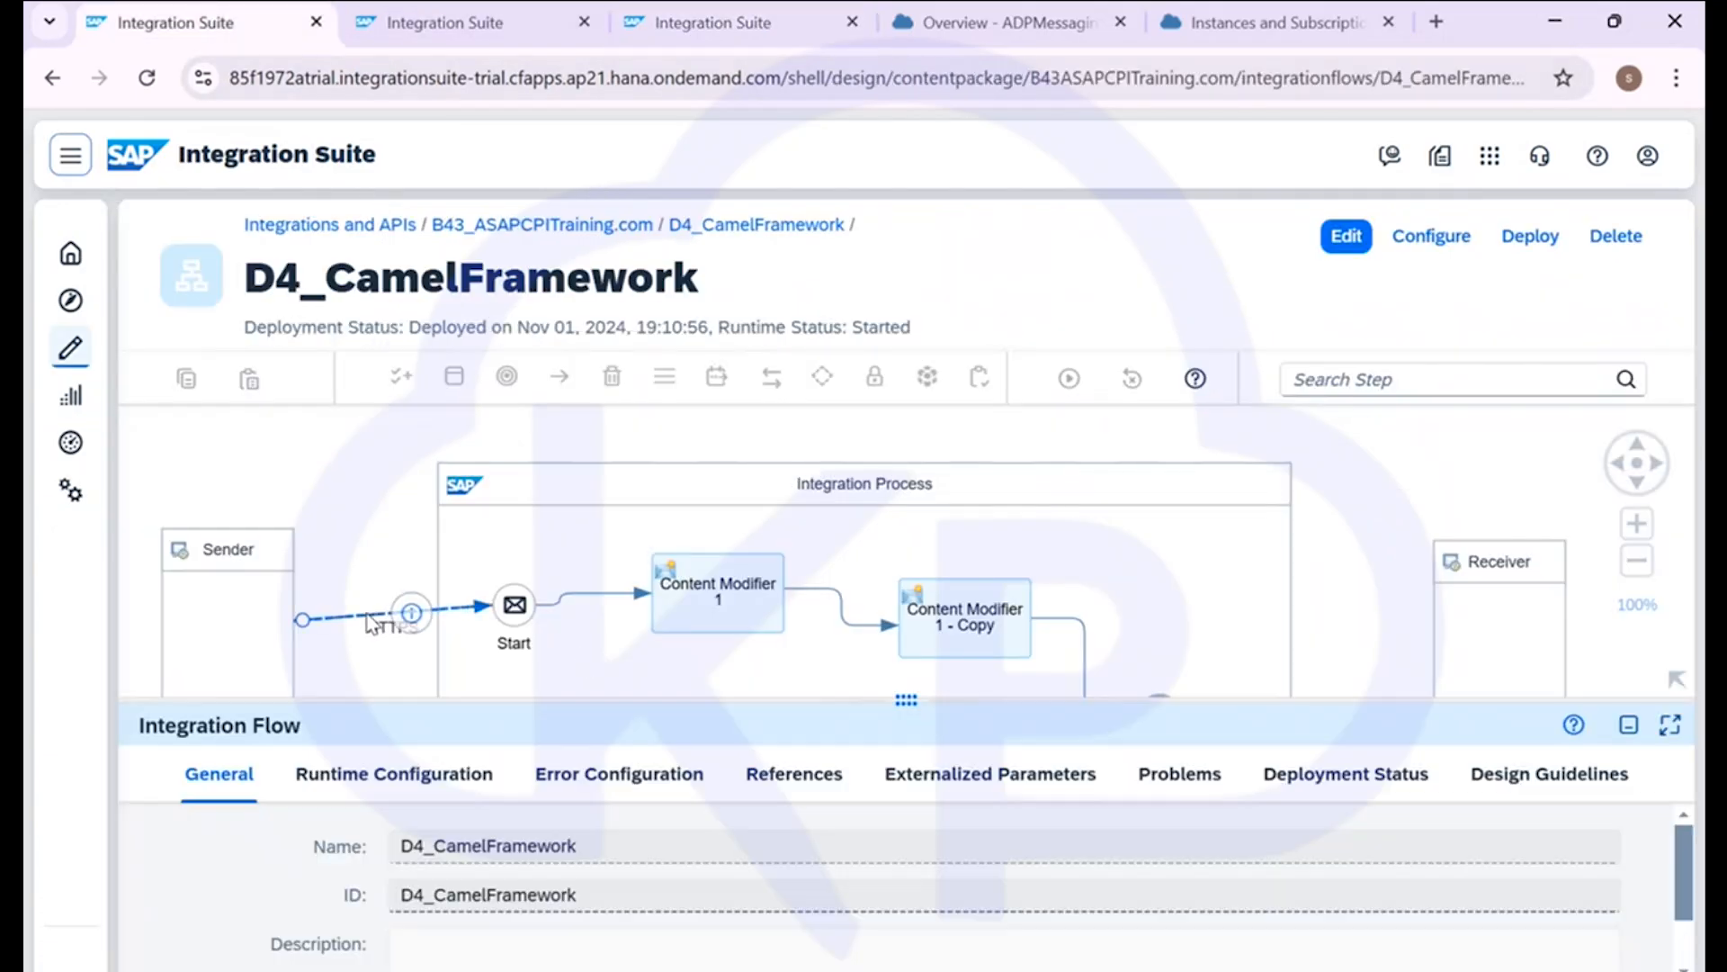
click(381, 776)
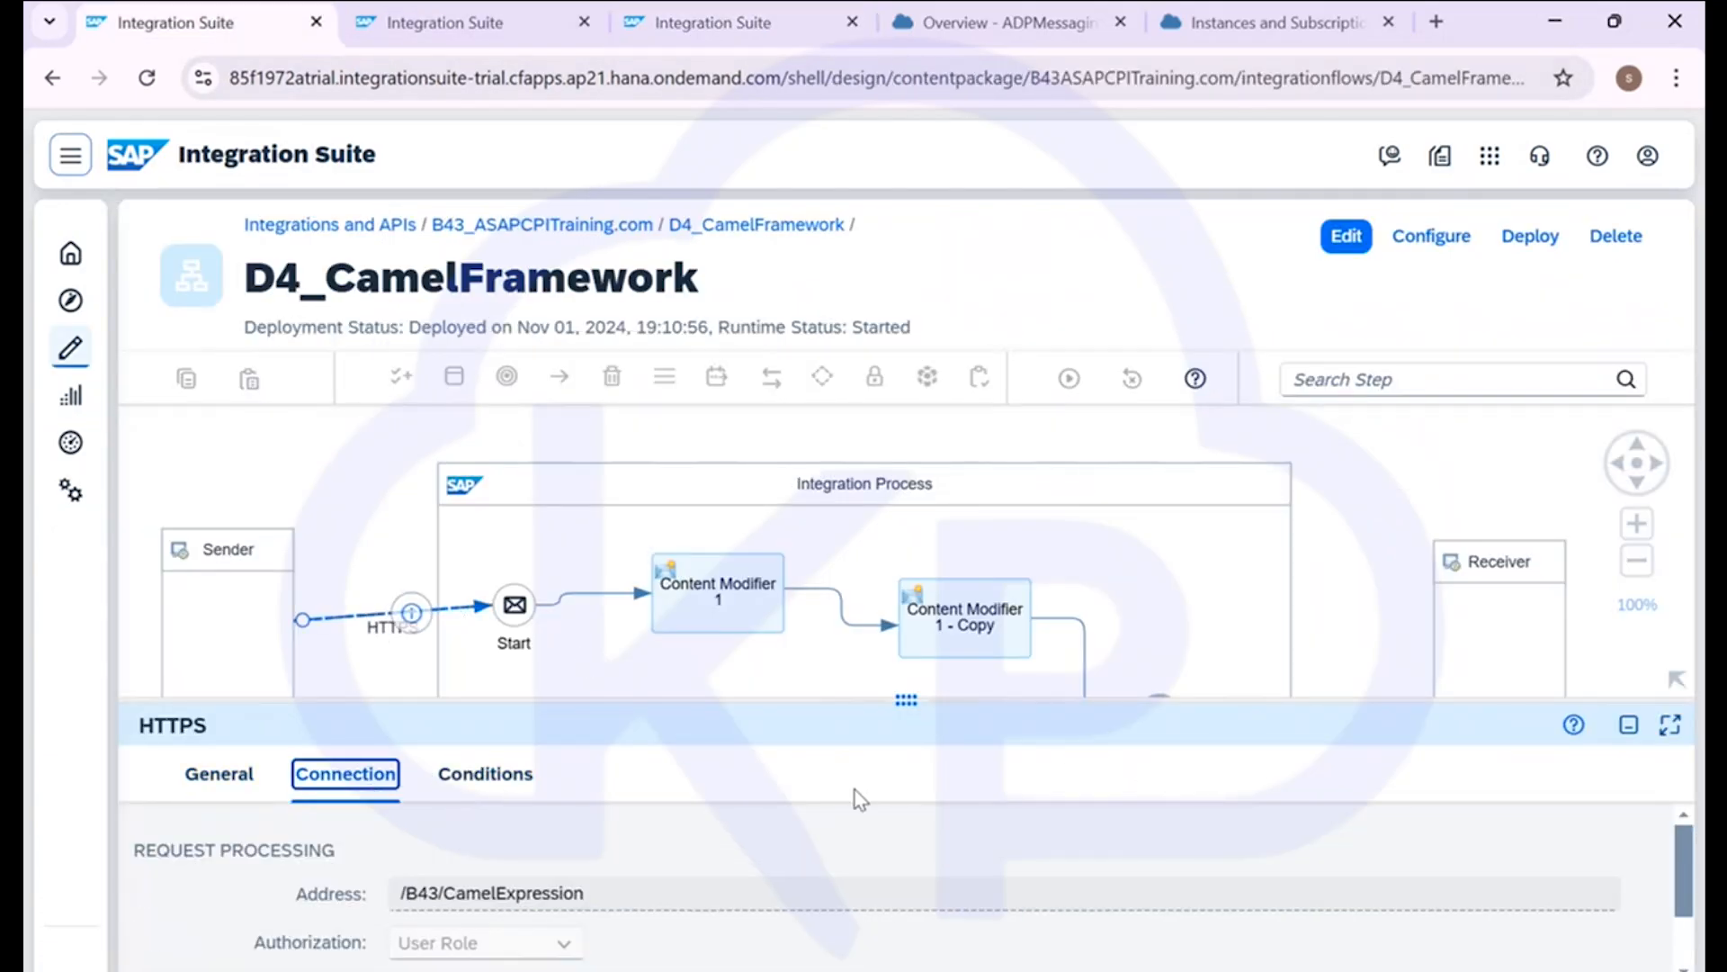
click(1670, 725)
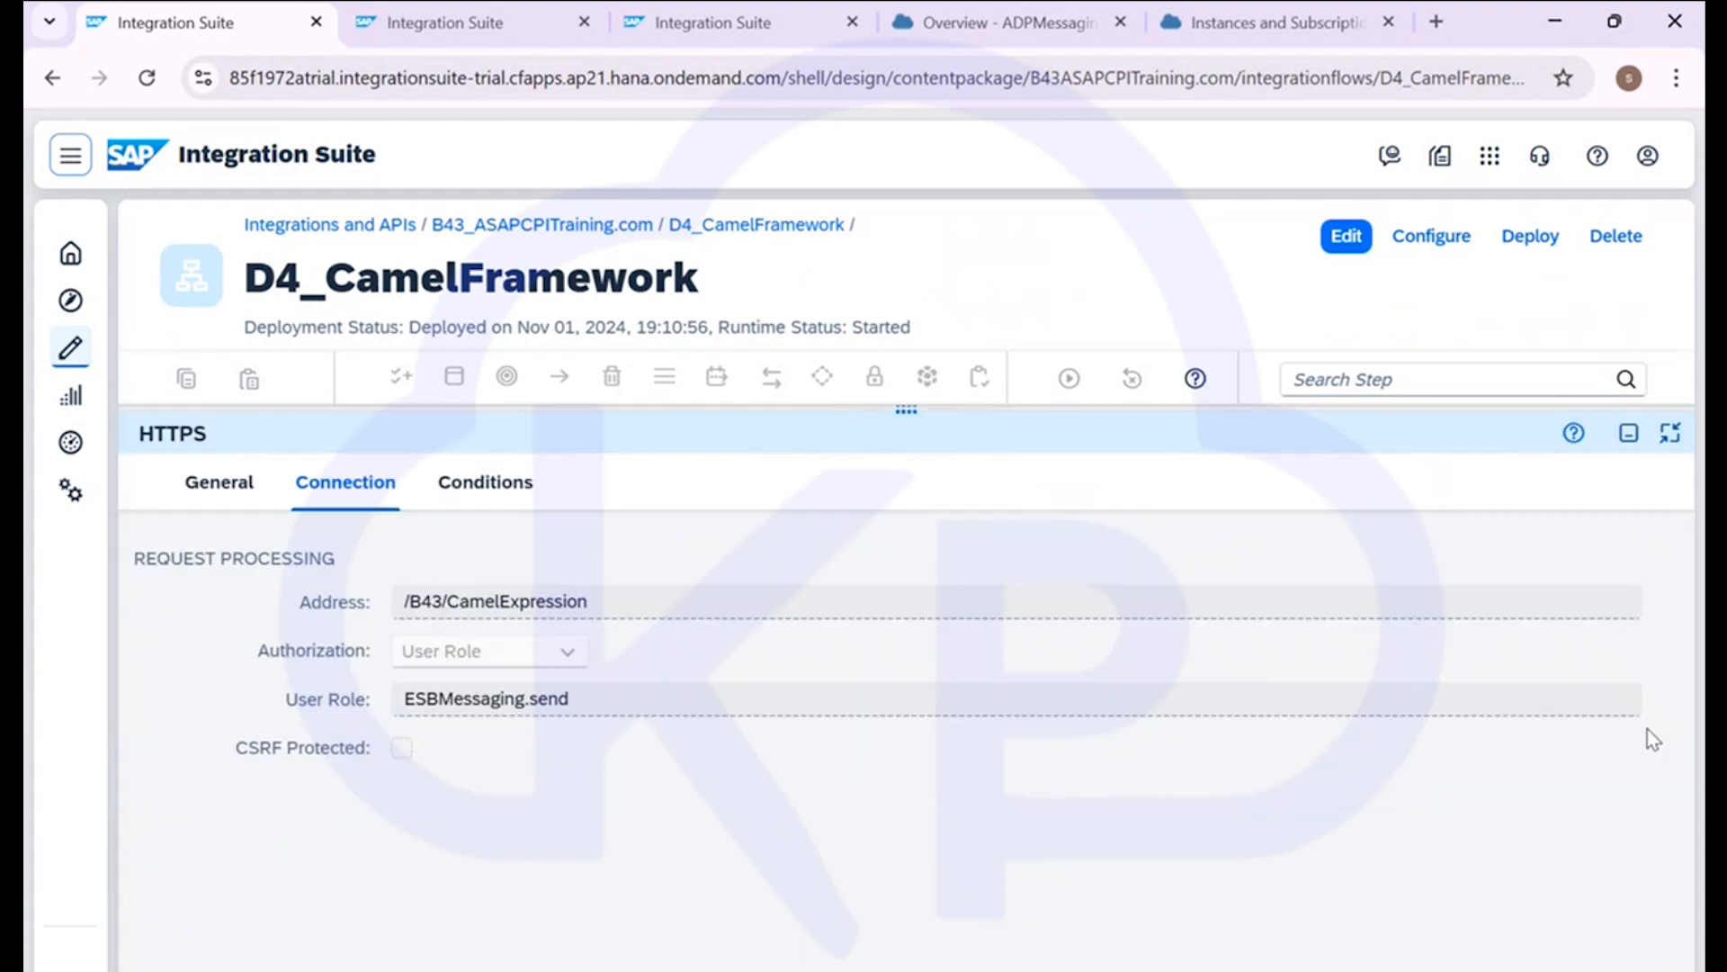
Enter edit mode for D4_CamelFramework, view the user roles selectable for the HTTPS sender, and cancel without changing anything
click(1346, 237)
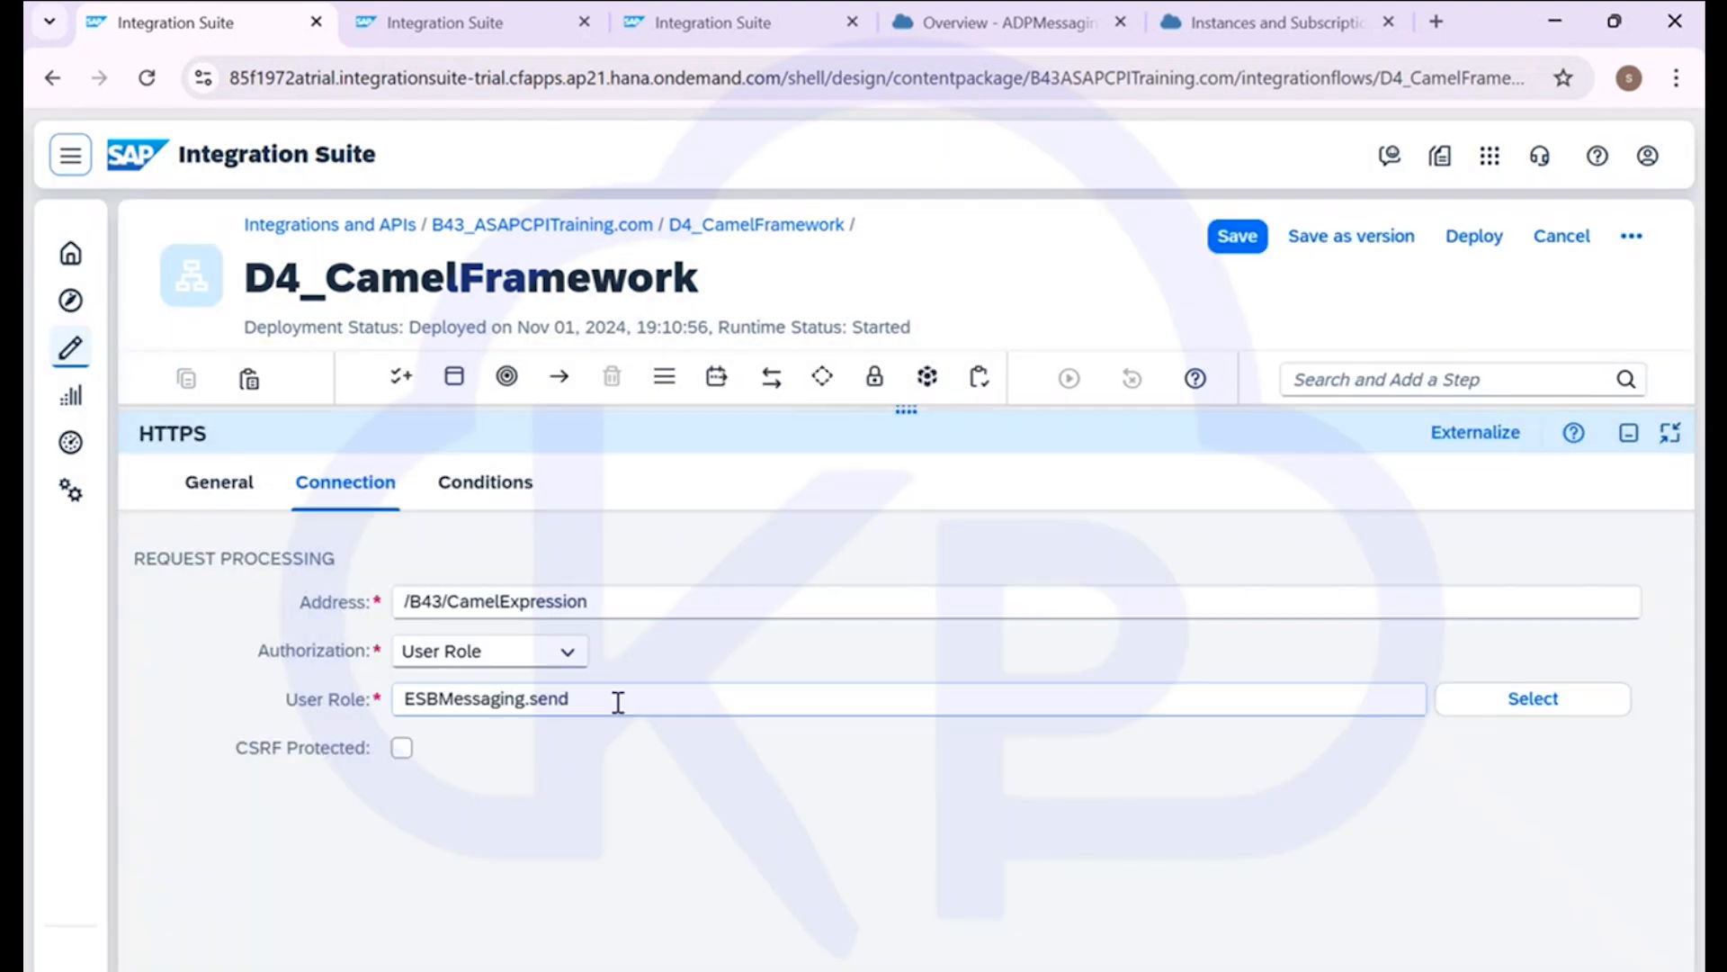
click(618, 700)
click(1544, 700)
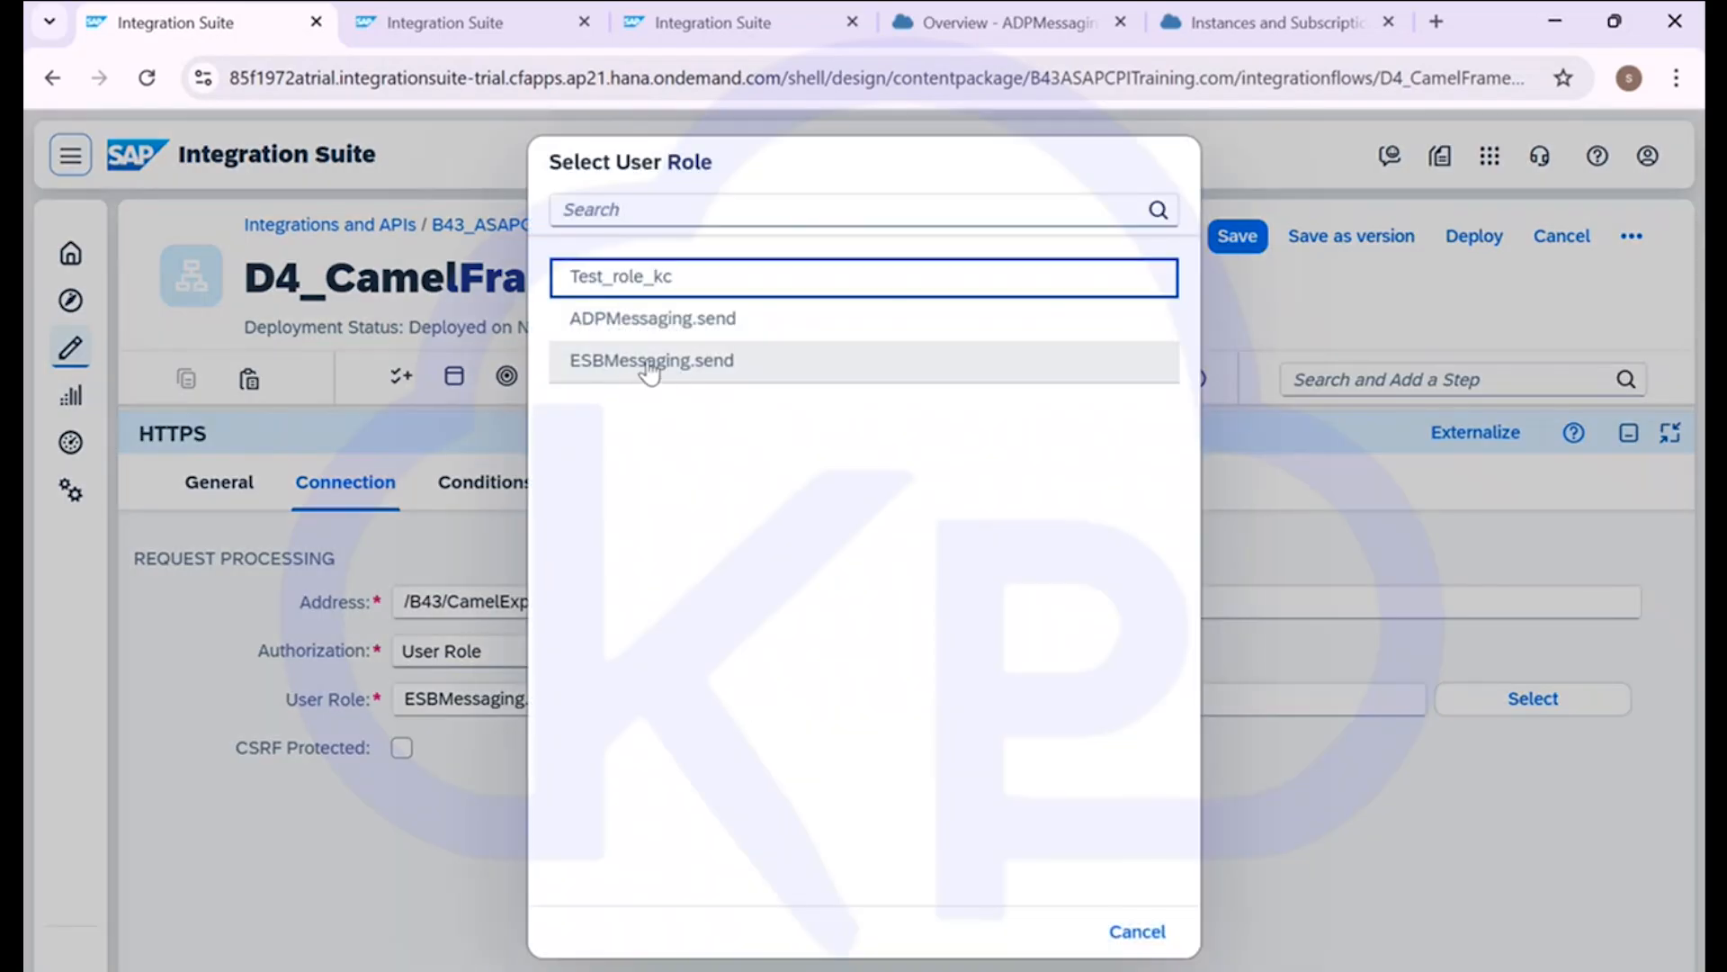
click(1137, 931)
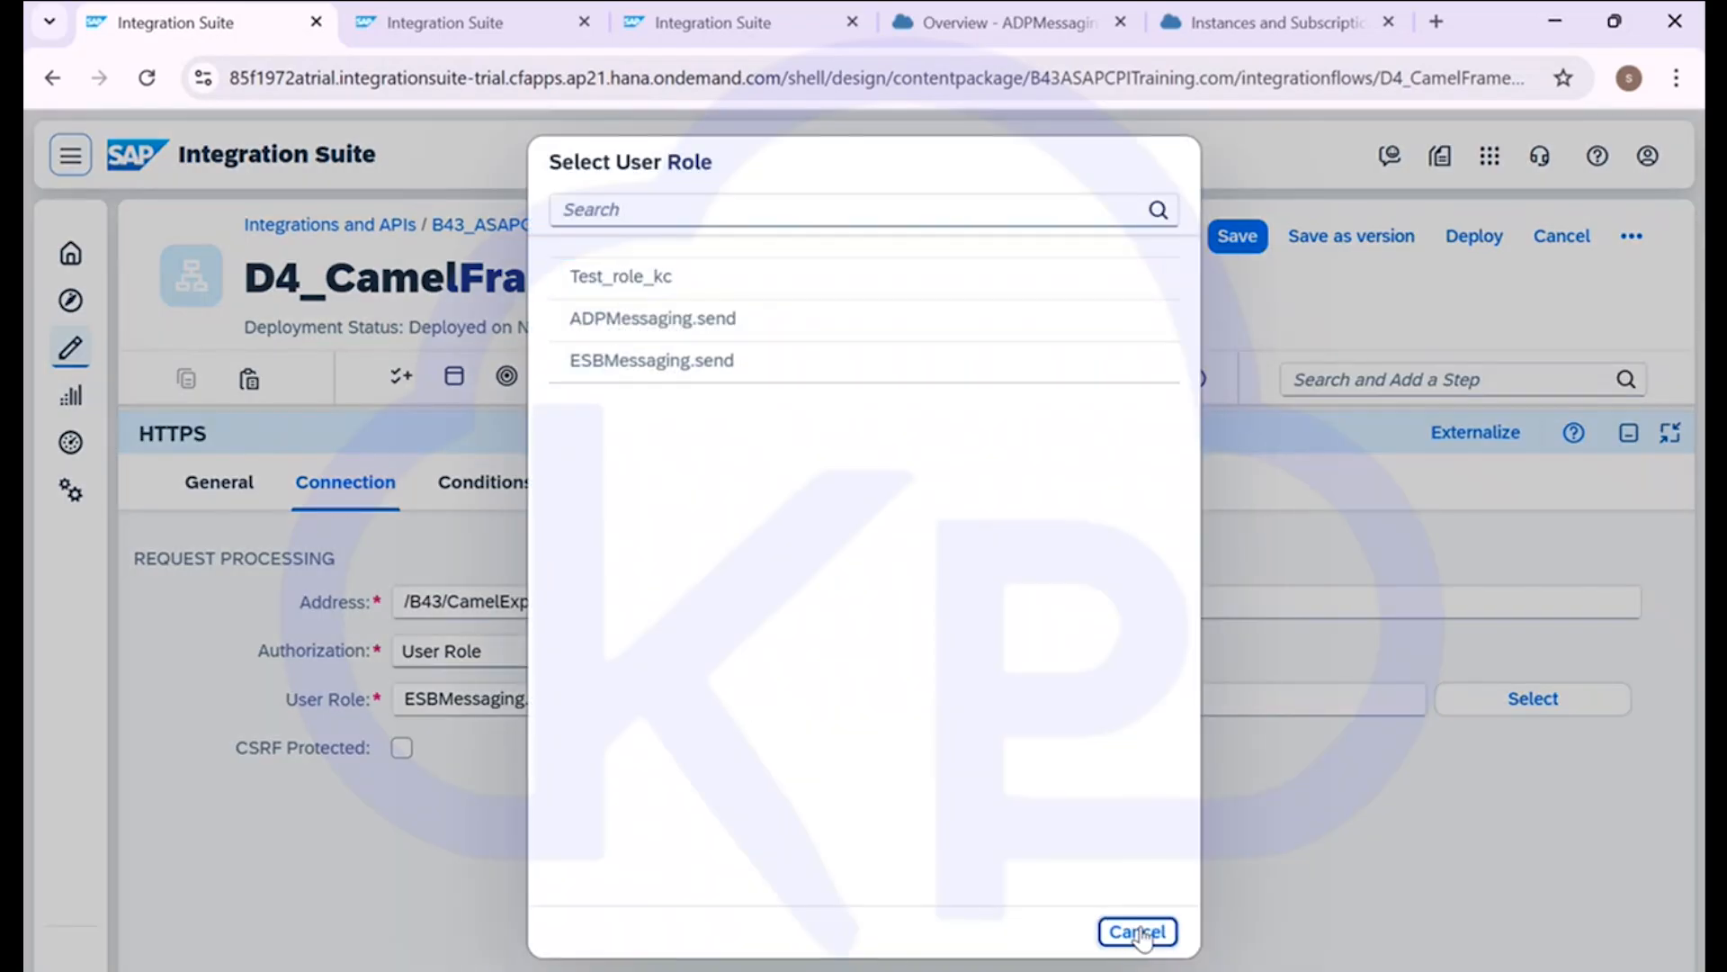
click(1562, 235)
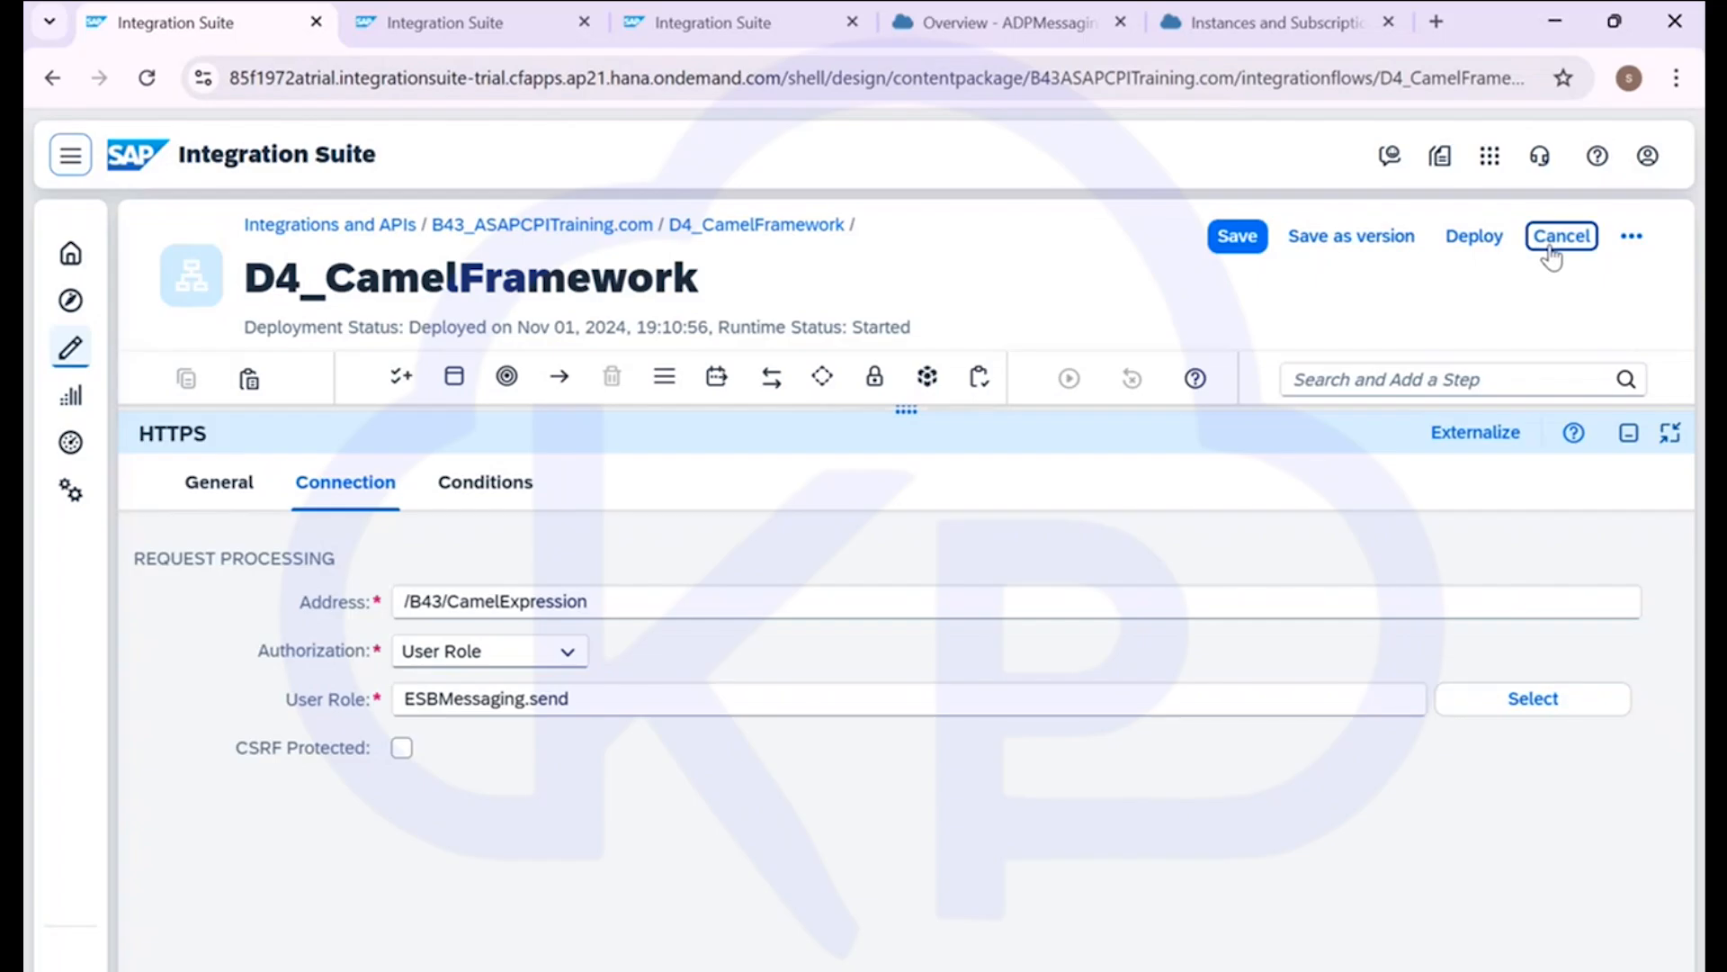
Open D4_CamelFramework_Roles from the B43_ASAPCPITraining.com package and examine the user role and address in its HTTPS sender connection
click(605, 229)
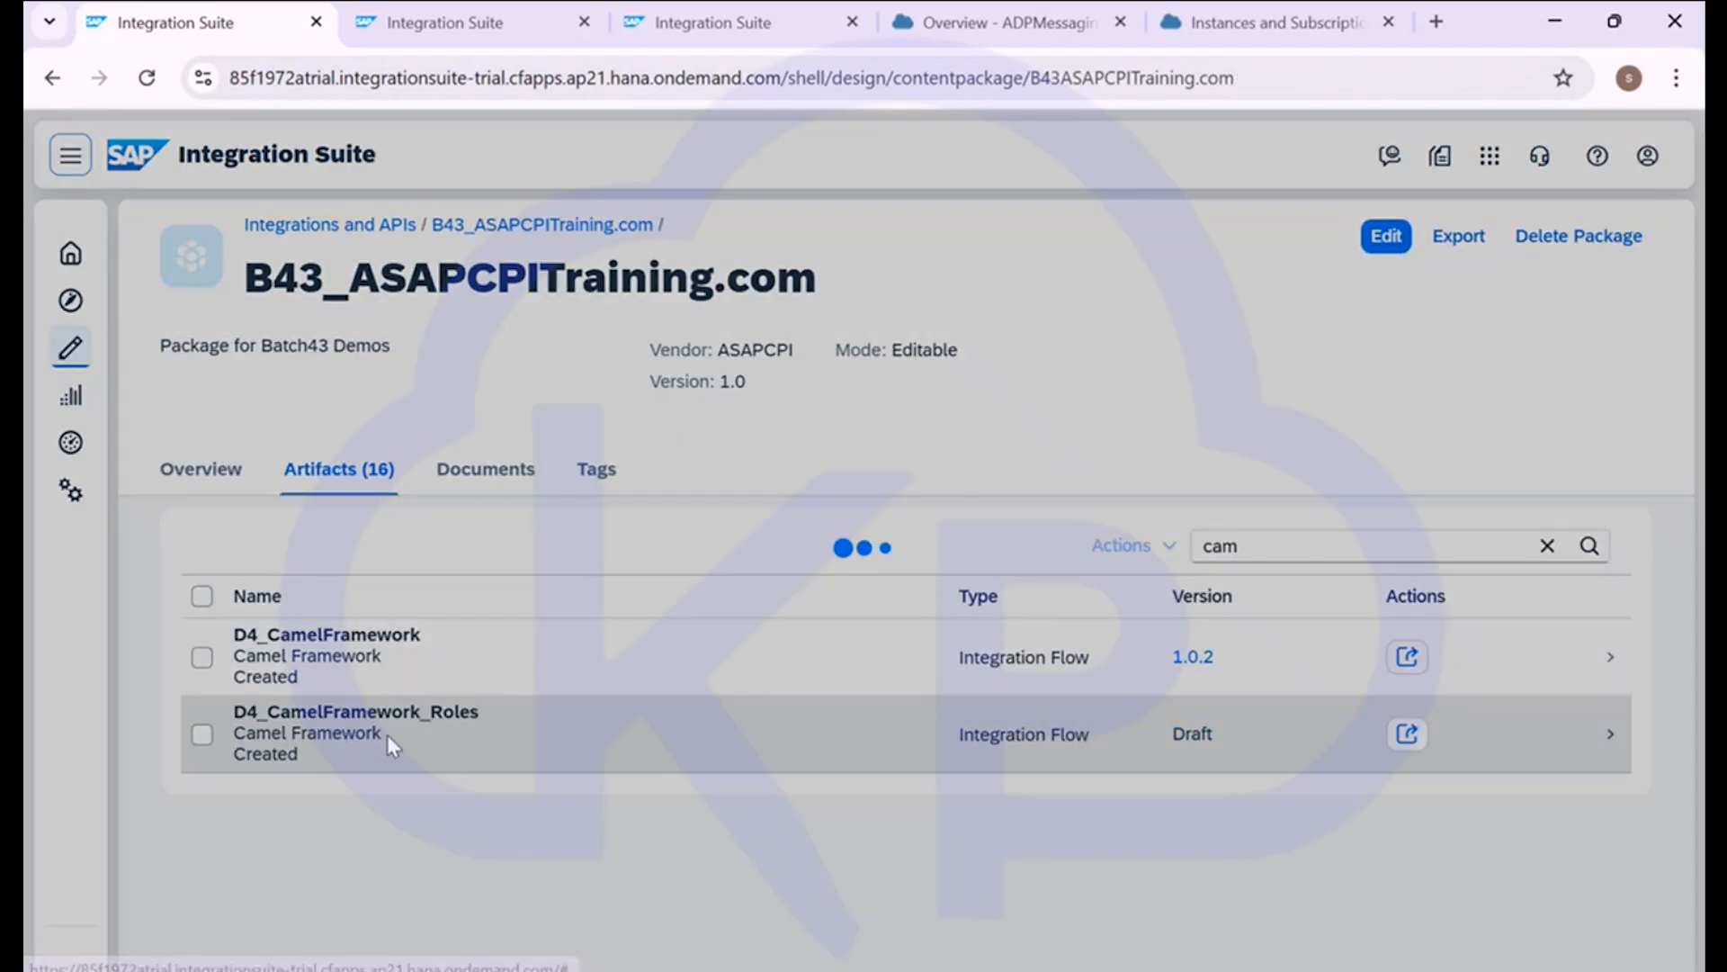
click(396, 730)
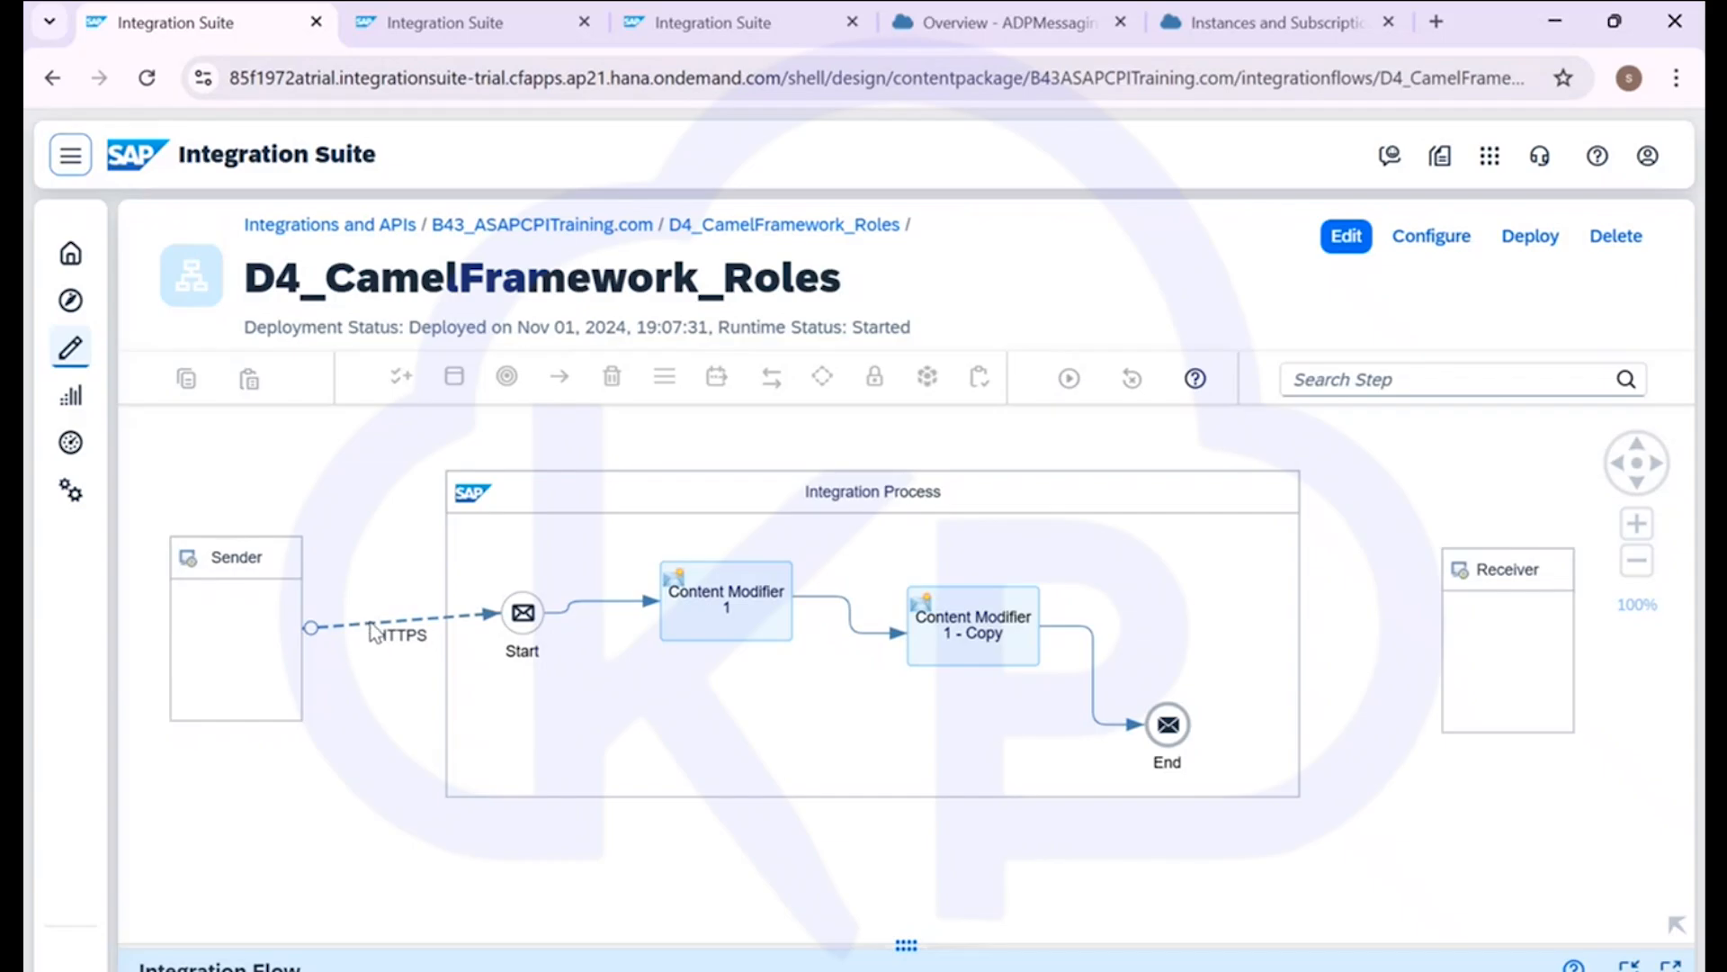
click(374, 633)
click(1670, 721)
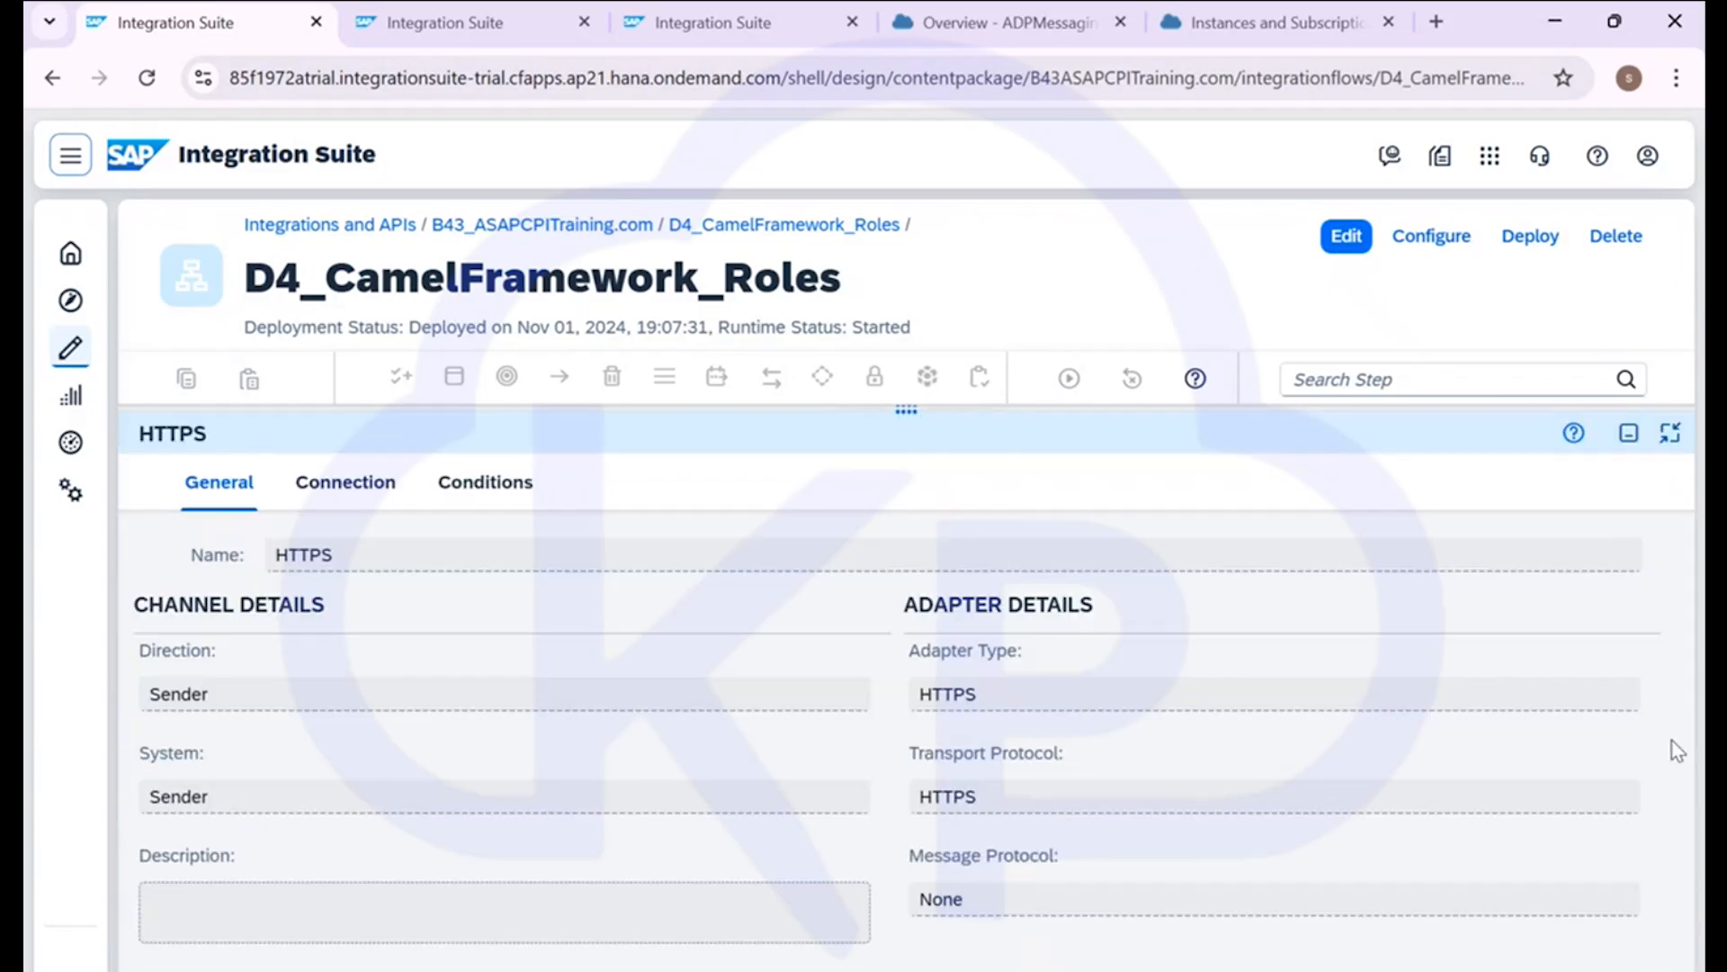
click(335, 486)
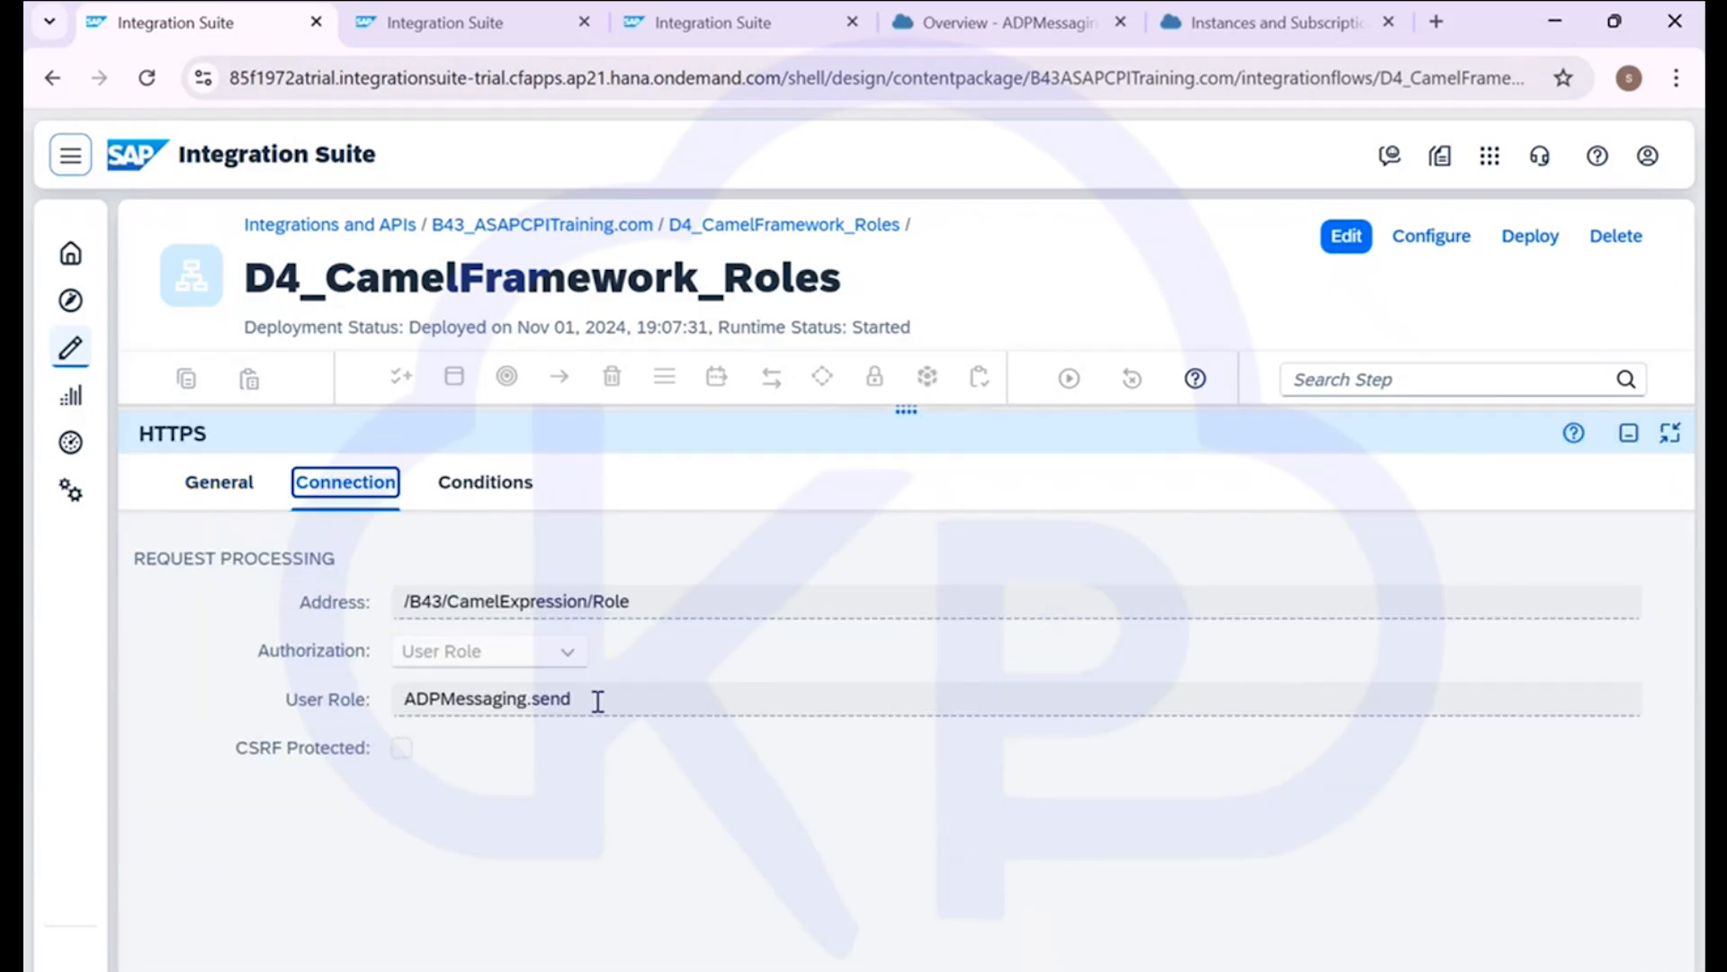
drag(598, 700, 346, 699)
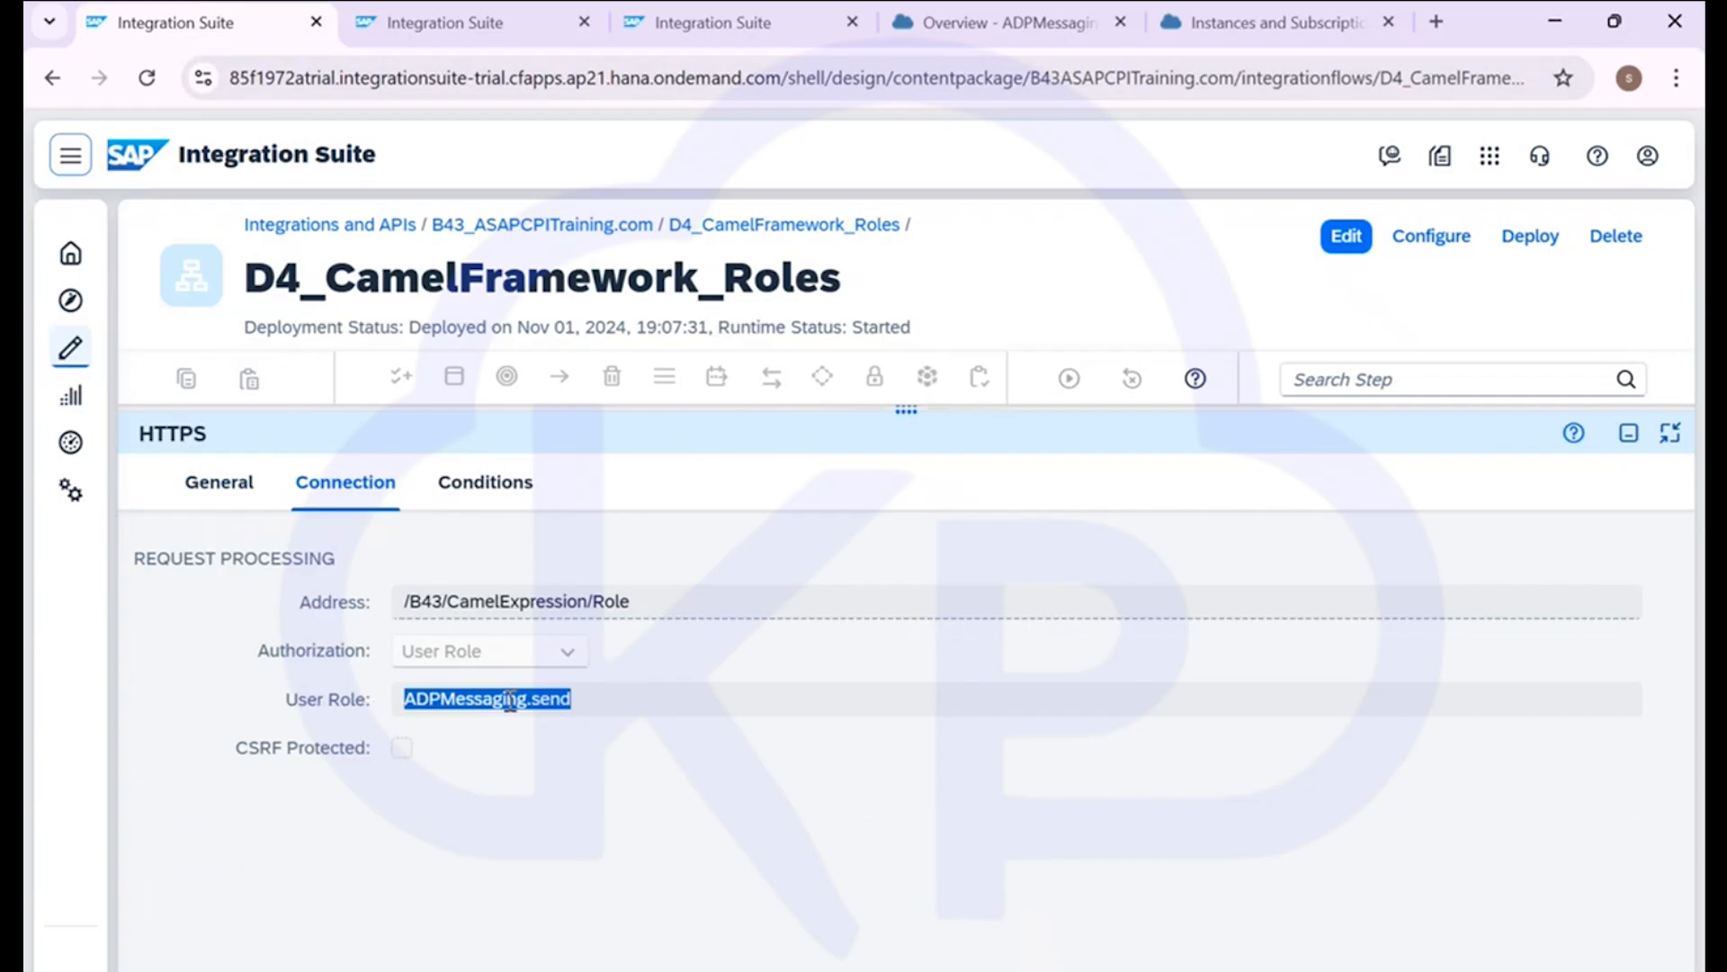
click(635, 704)
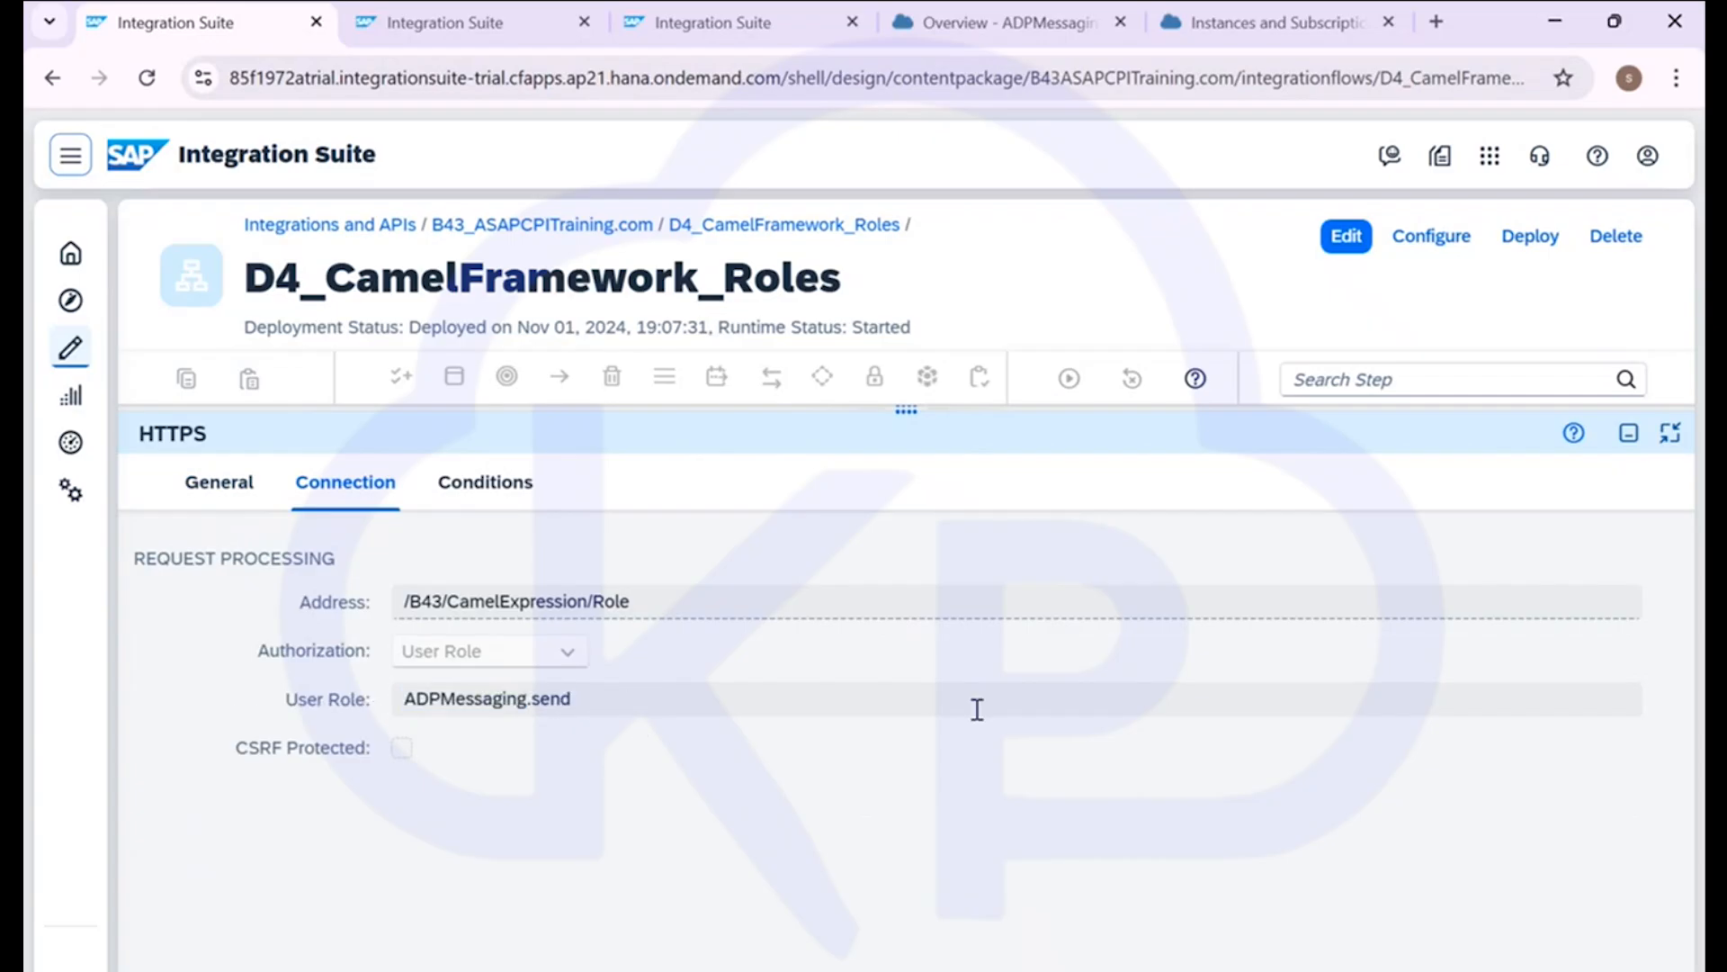
drag(566, 708, 395, 707)
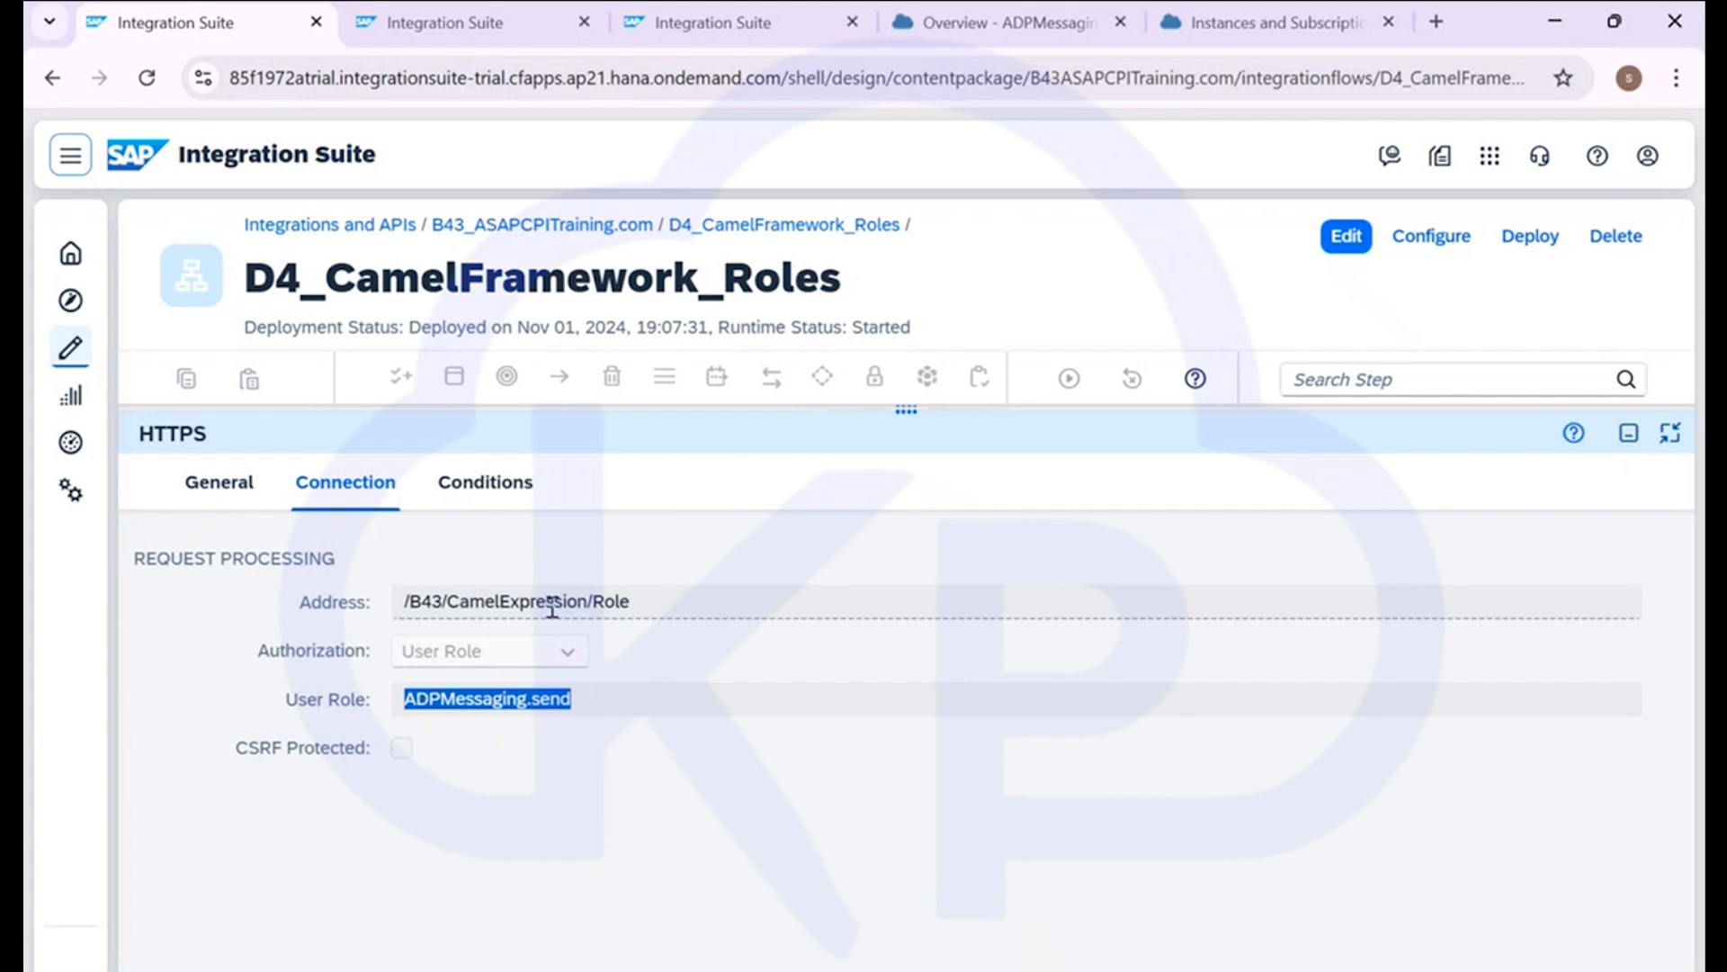
click(653, 604)
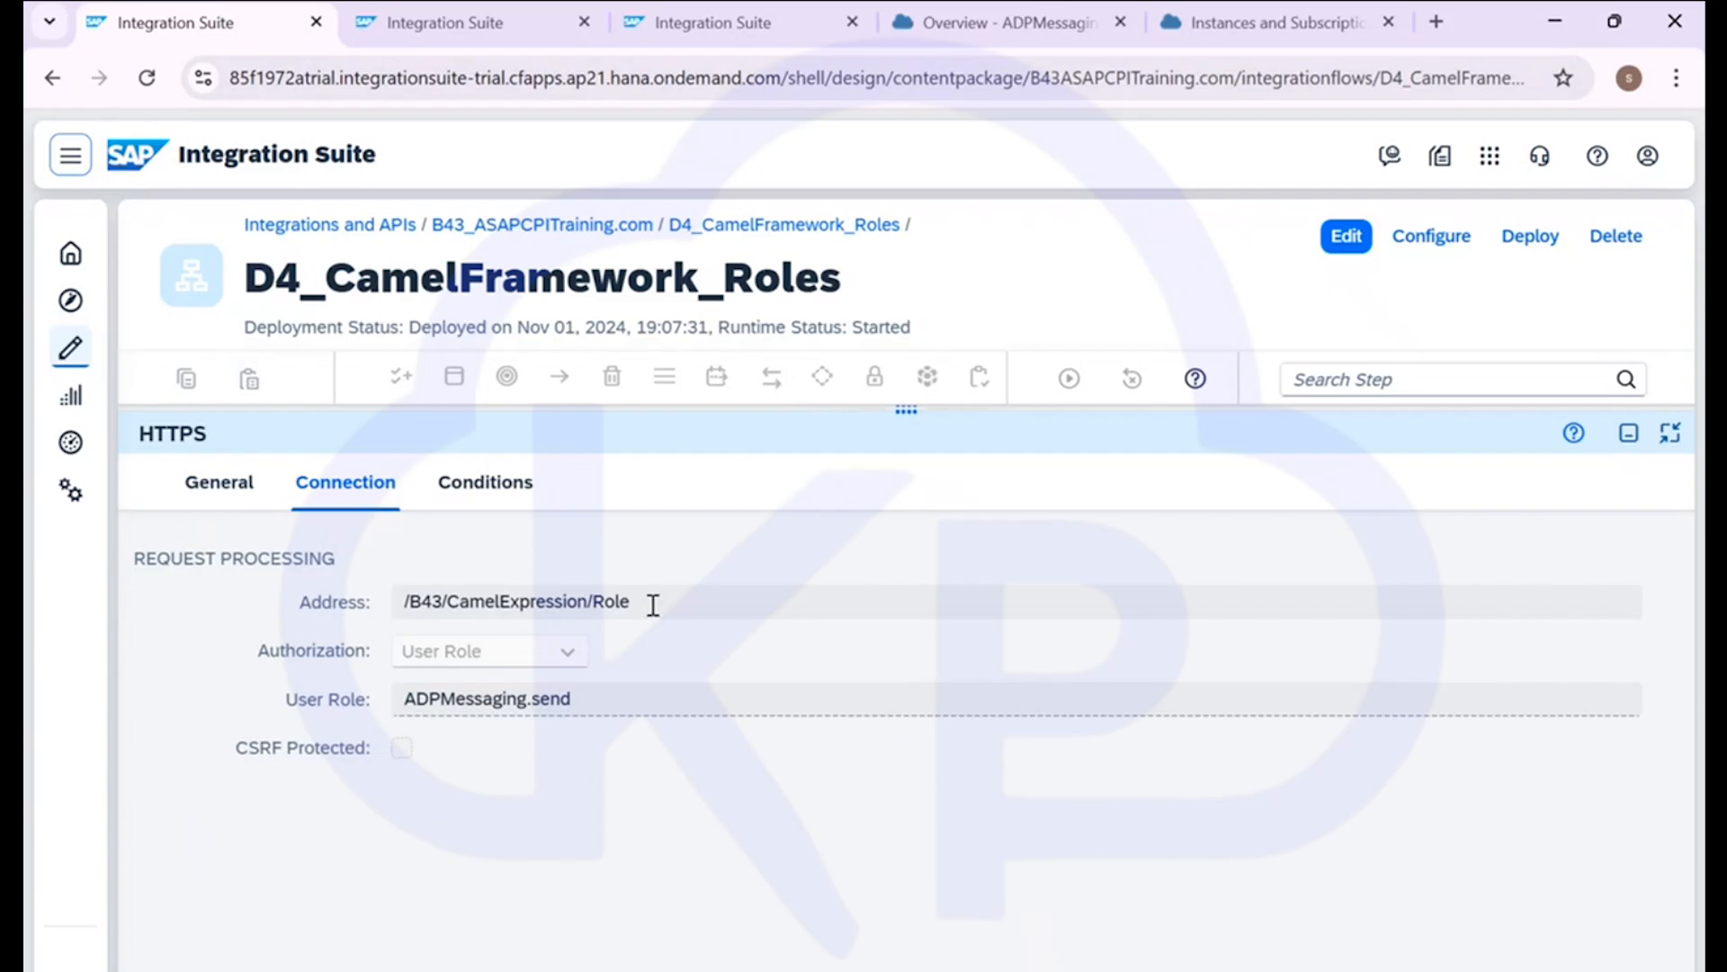
Switch to Notepad and write the line "Role --->", leaving a blank line below it
click(1017, 969)
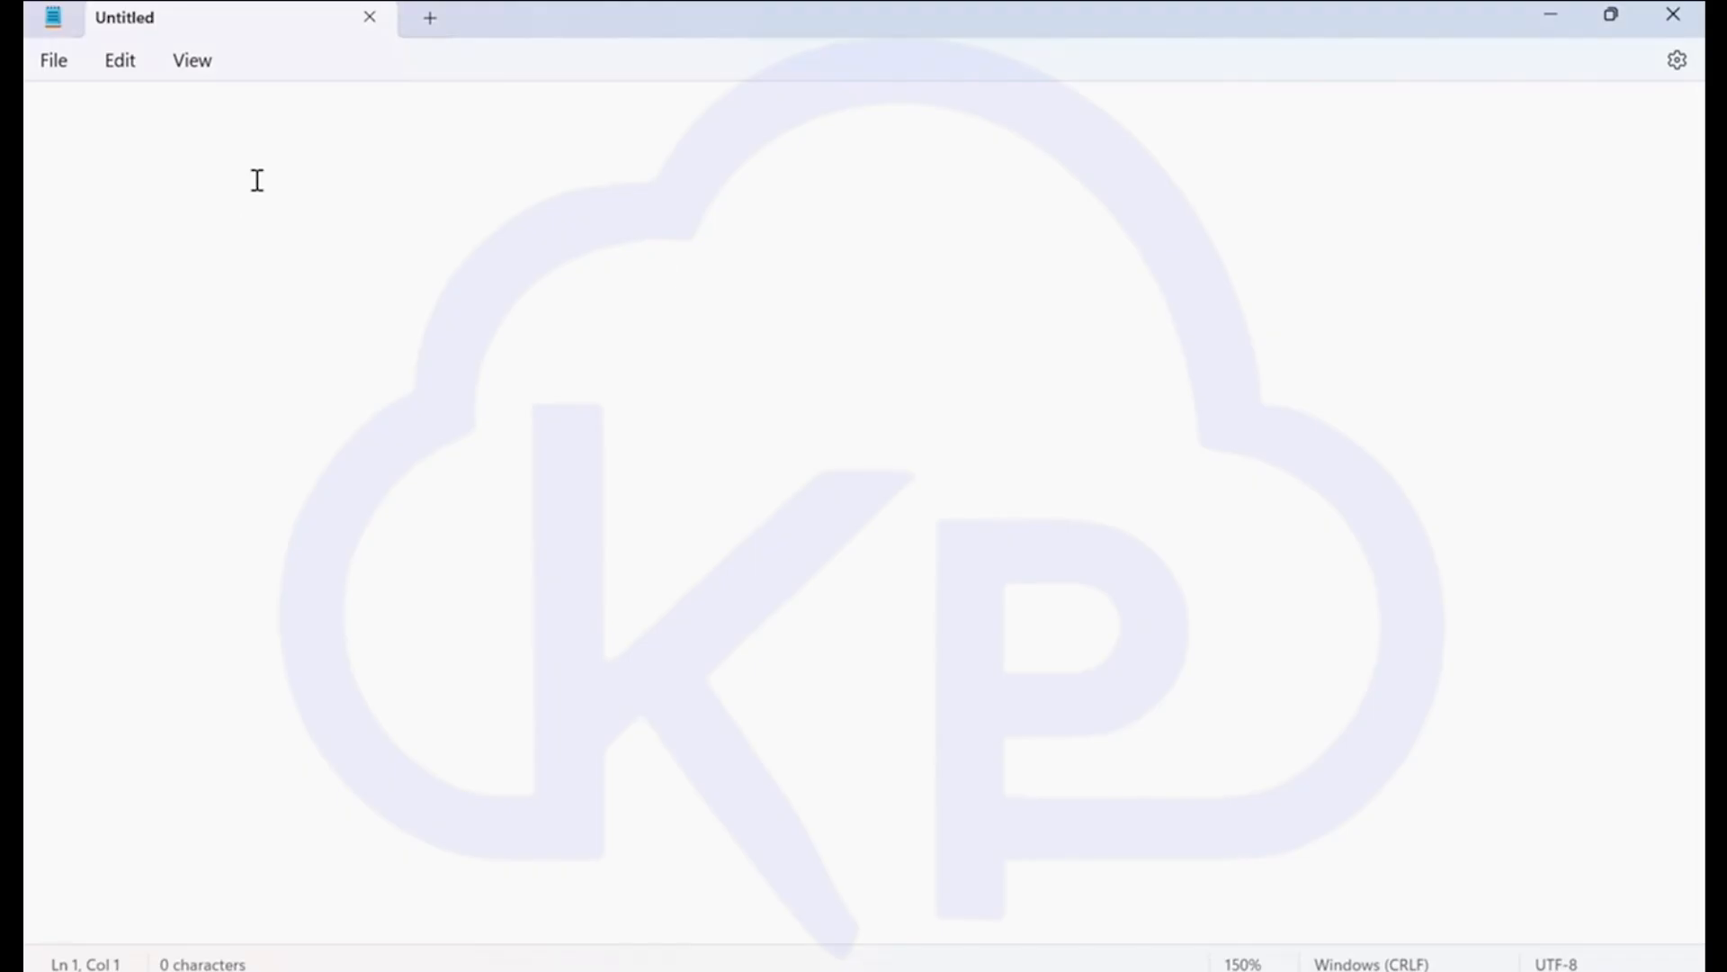
text(Role ---)
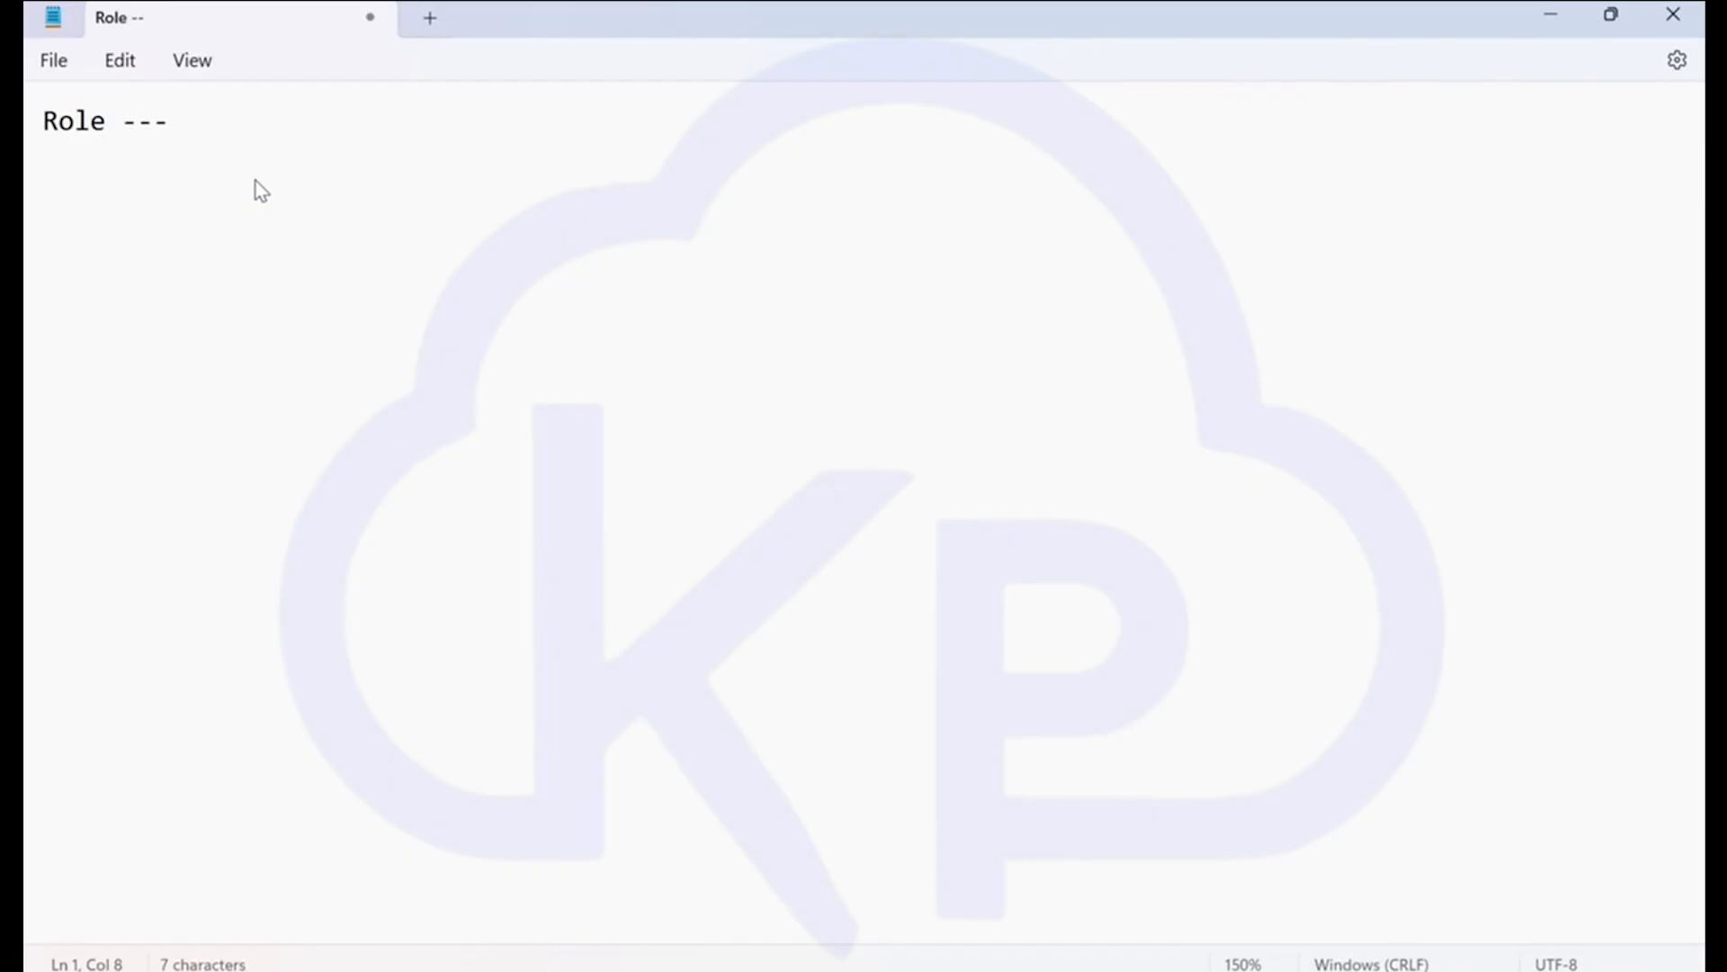
text(>)
key(Return)
key(Return)
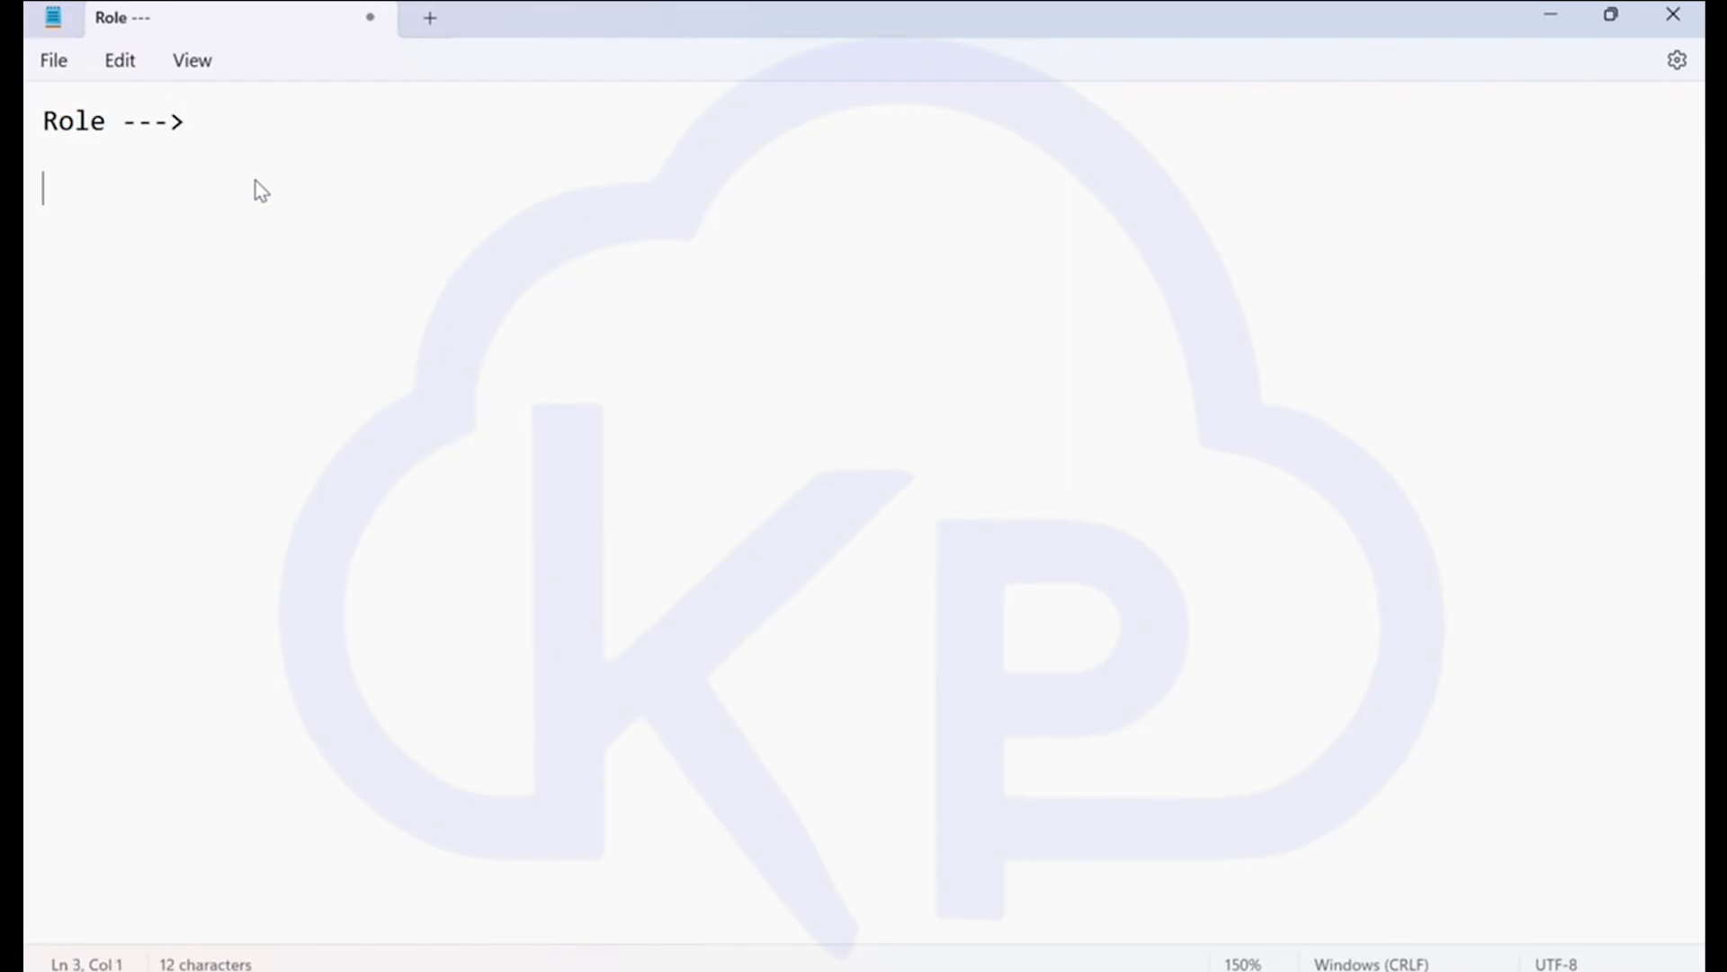
Start a second note line reading "Instance--> [Role]" to show the role inside the instance
text(Instance)
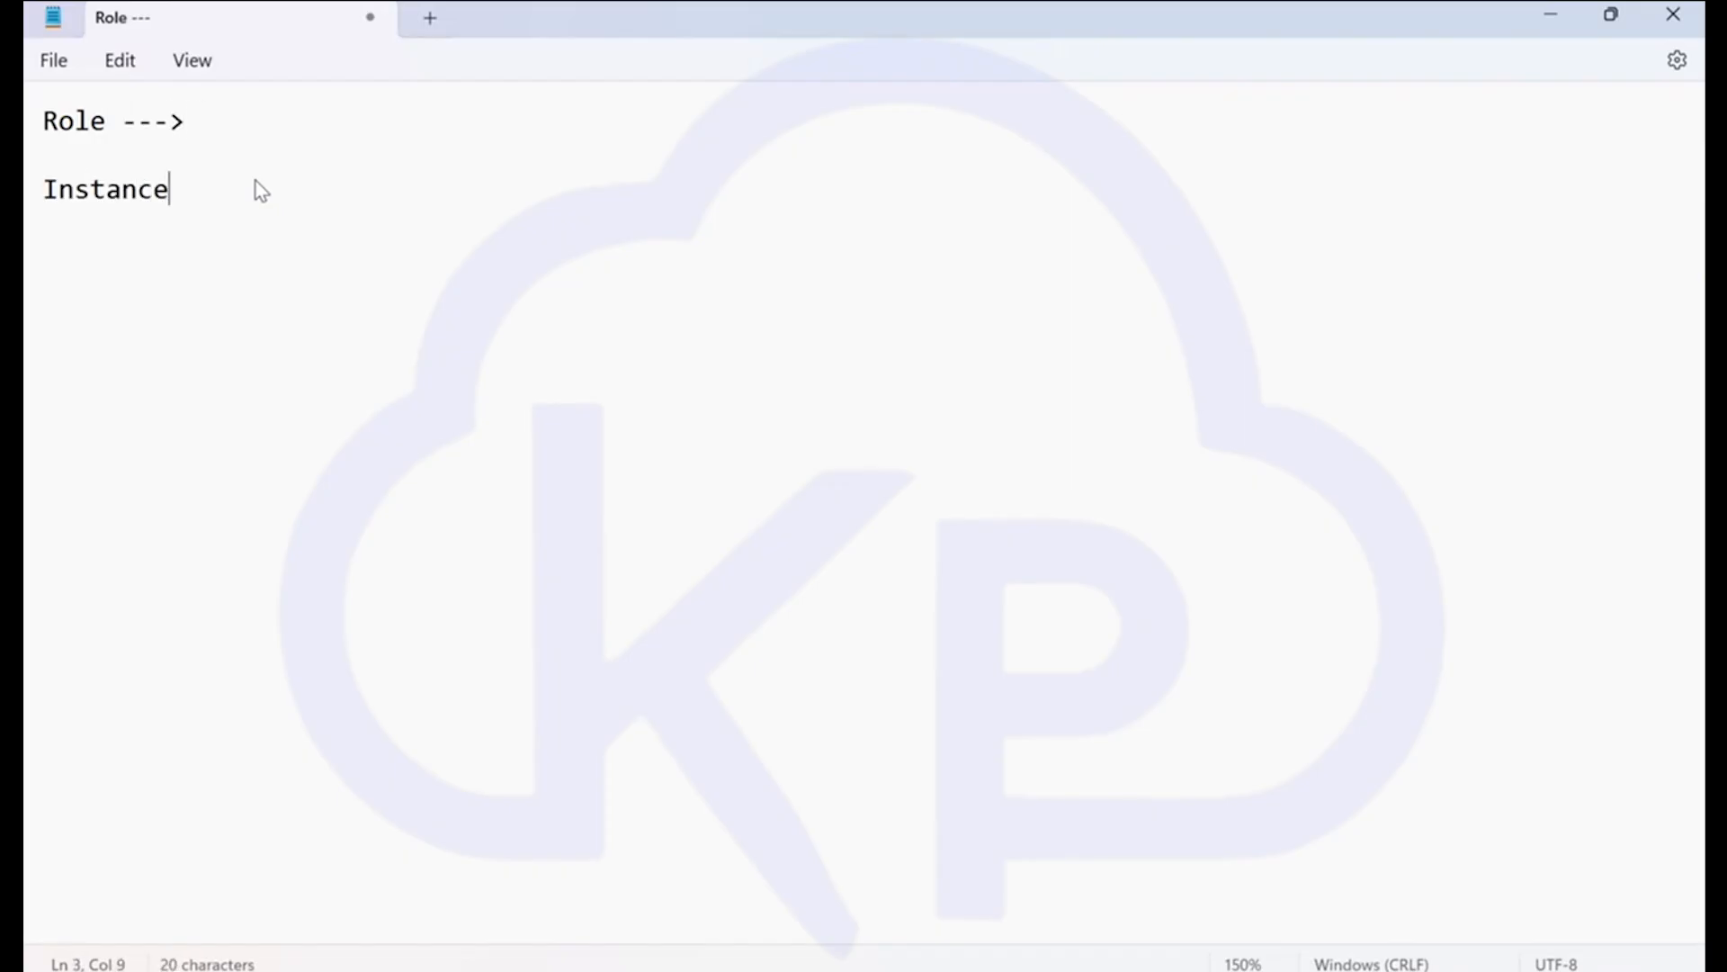
text(--)
text(> [])
key(Left)
text(Role)
double_click(81, 123)
drag(251, 189, 294, 196)
Extend the Instance line with "--> client _ID & Secret ---> End point of CI"
click(355, 190)
text(--)
text(ient _ID )
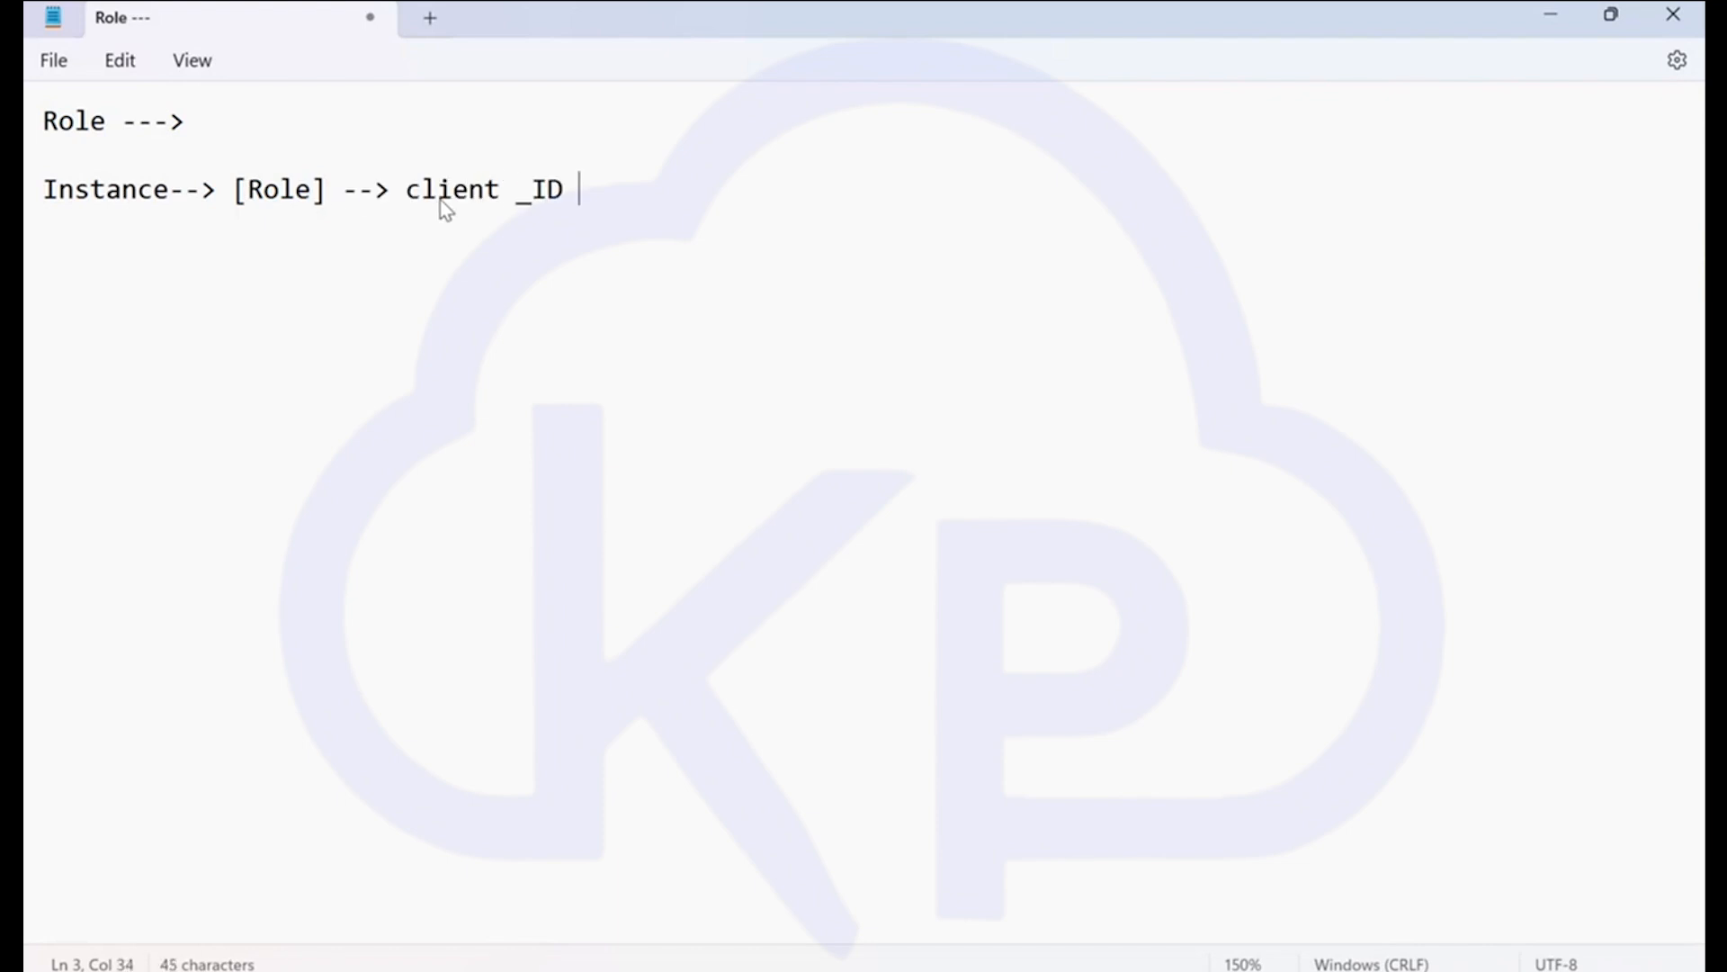
text( & Secre)
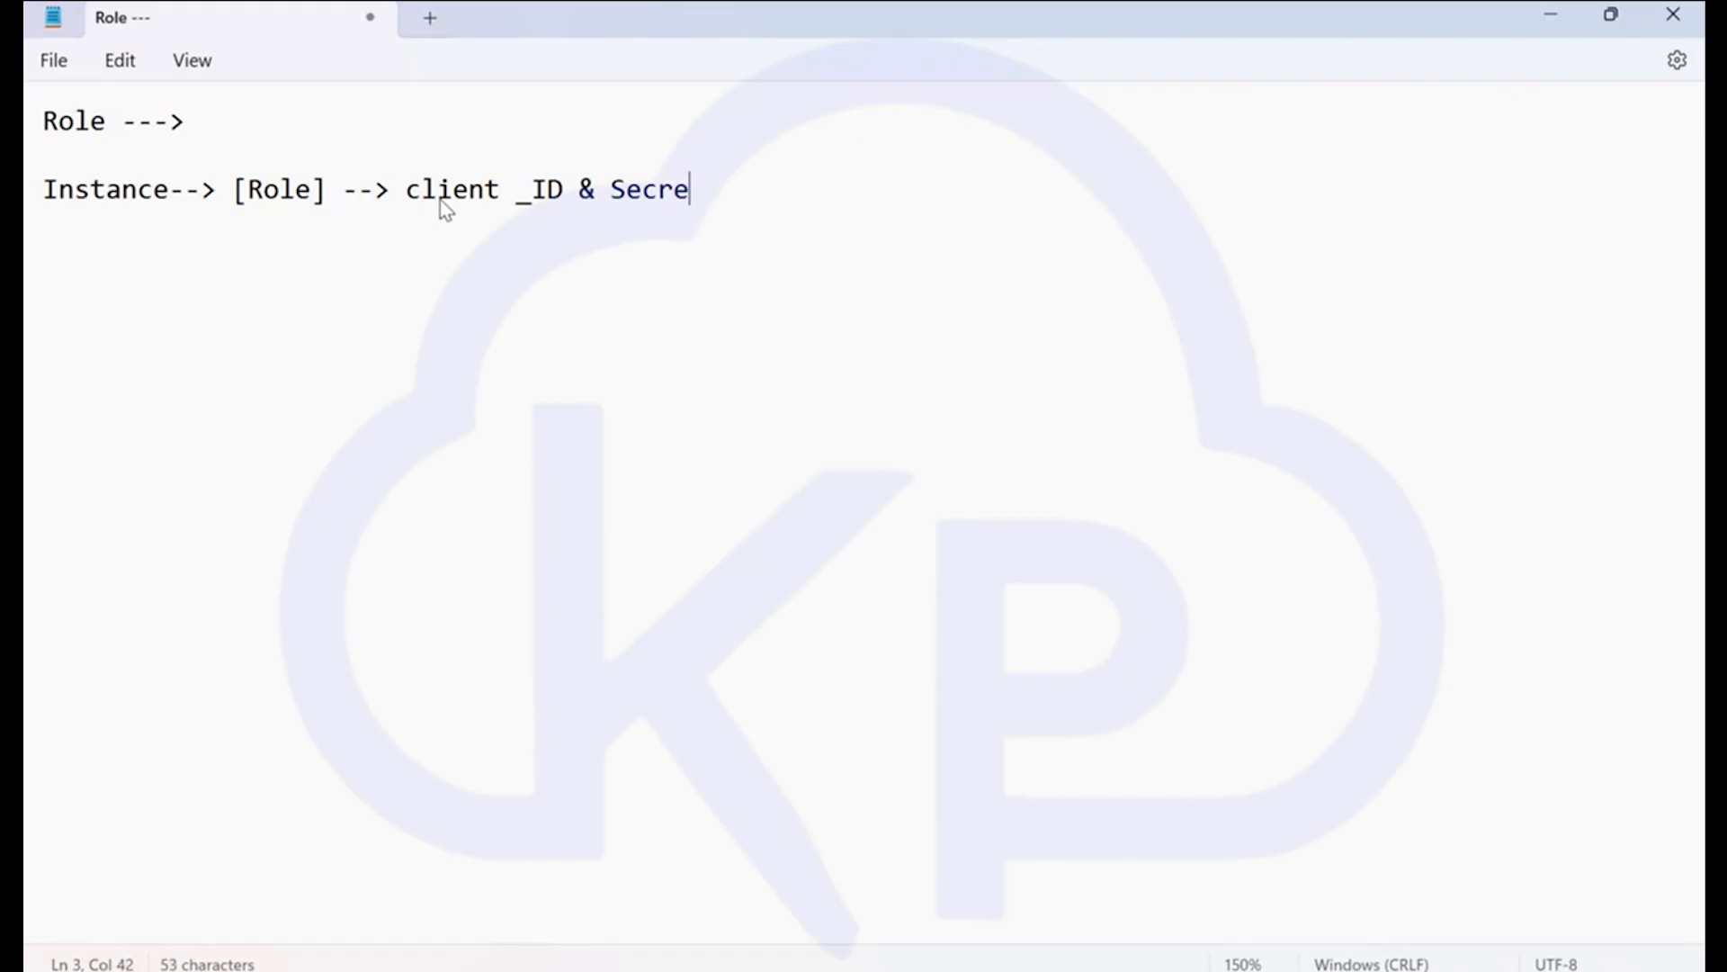
text(t ---> End point of )
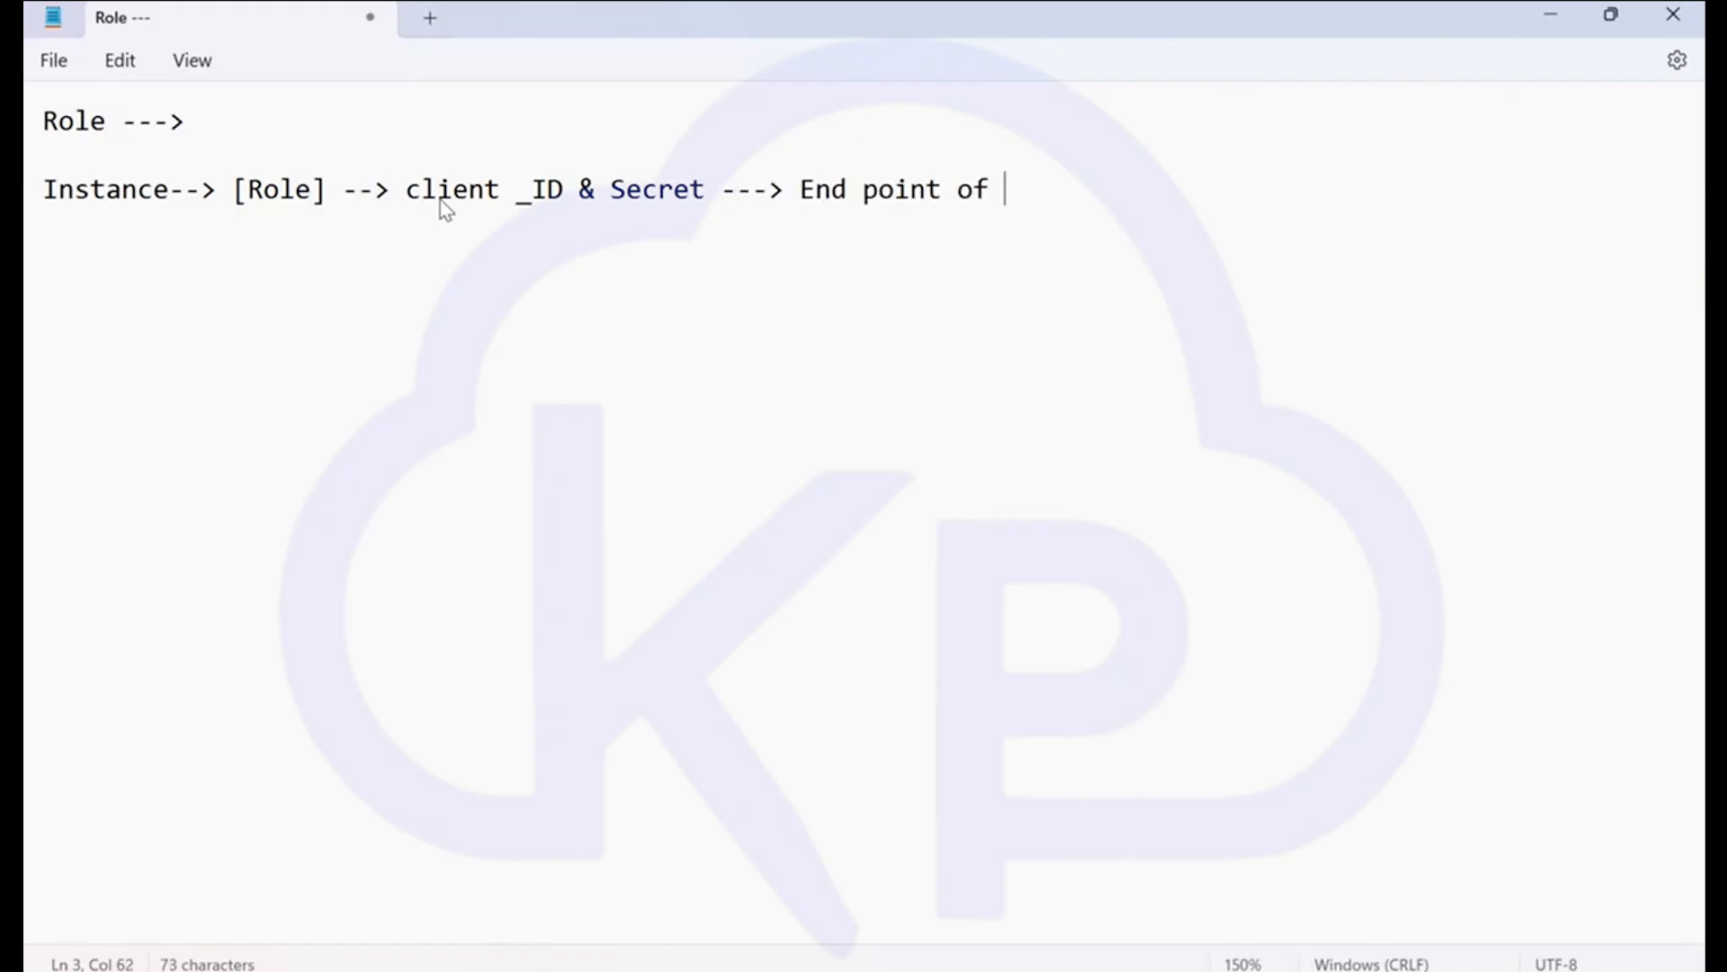
text(CI)
Switch back to Integration Suite and open the monitored messages of all artifacts for the past hour
click(521, 968)
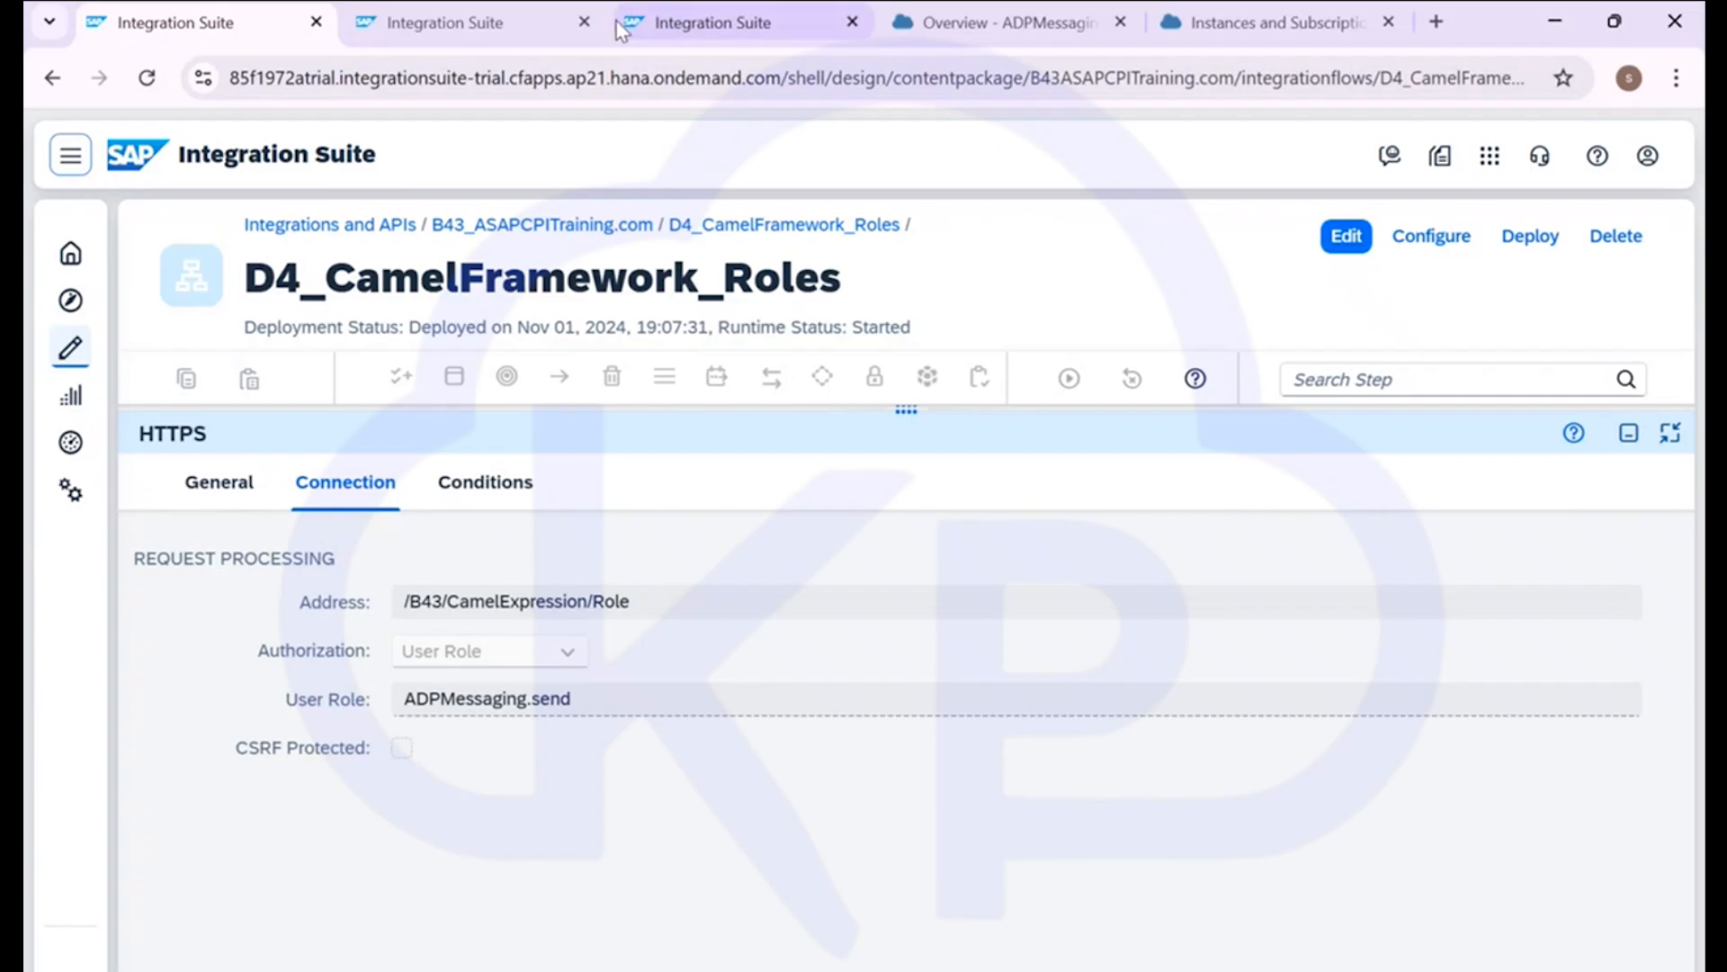
click(488, 18)
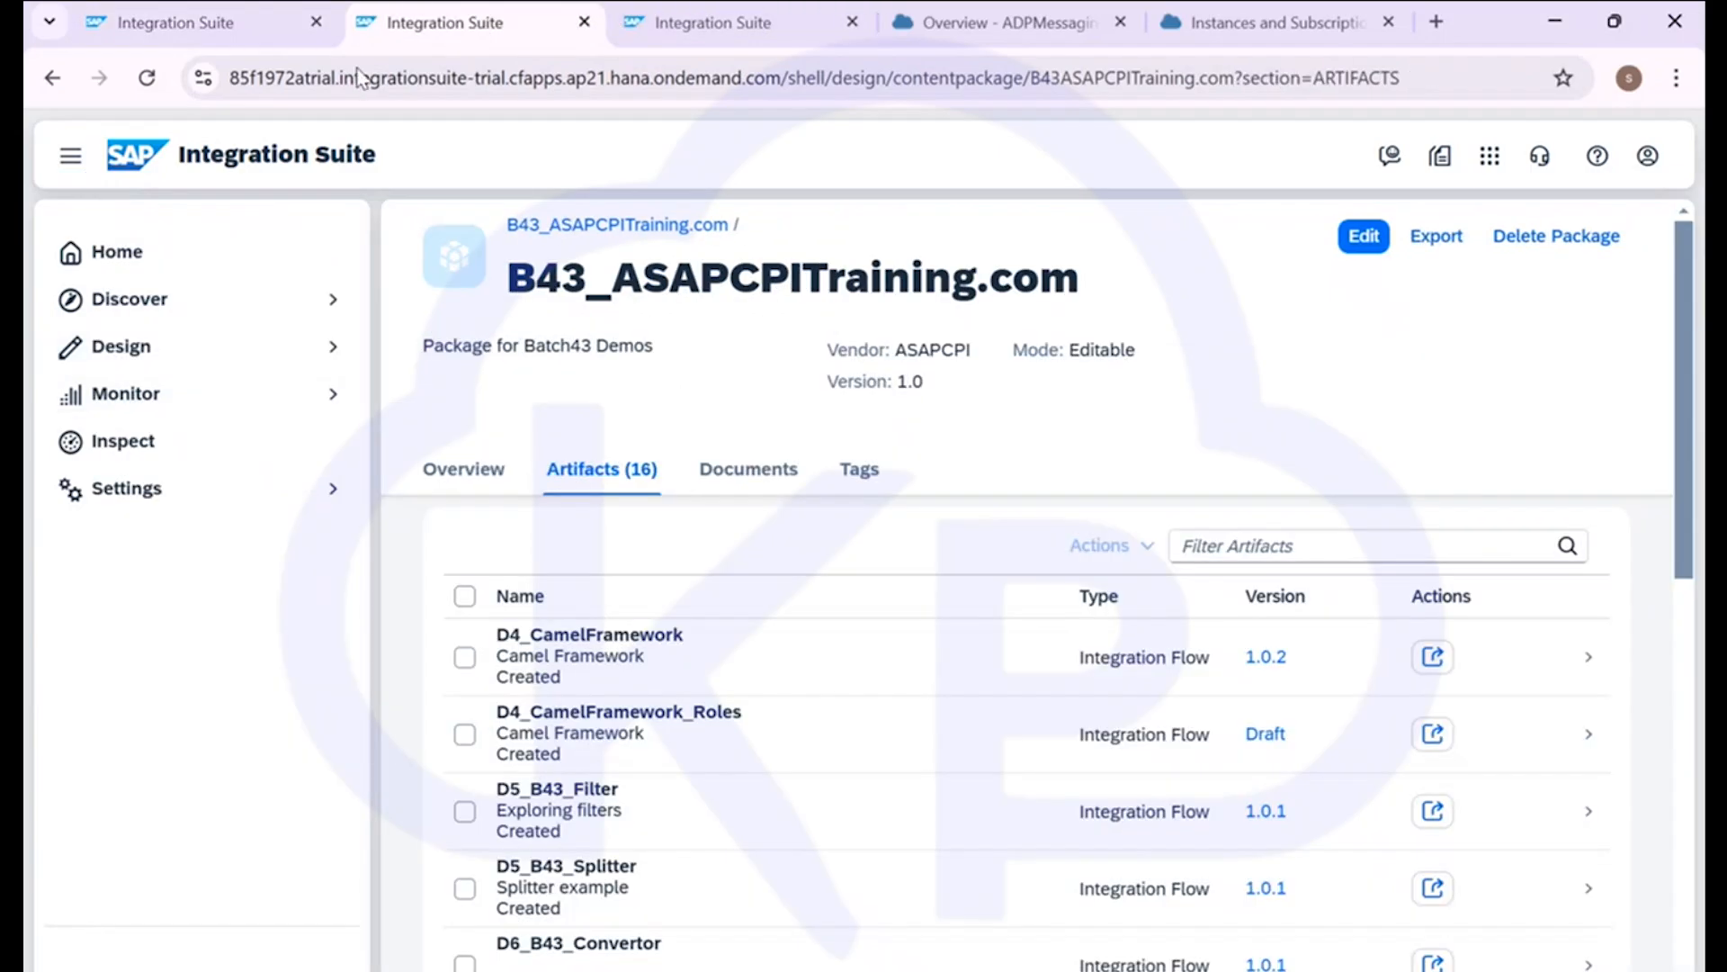
click(155, 394)
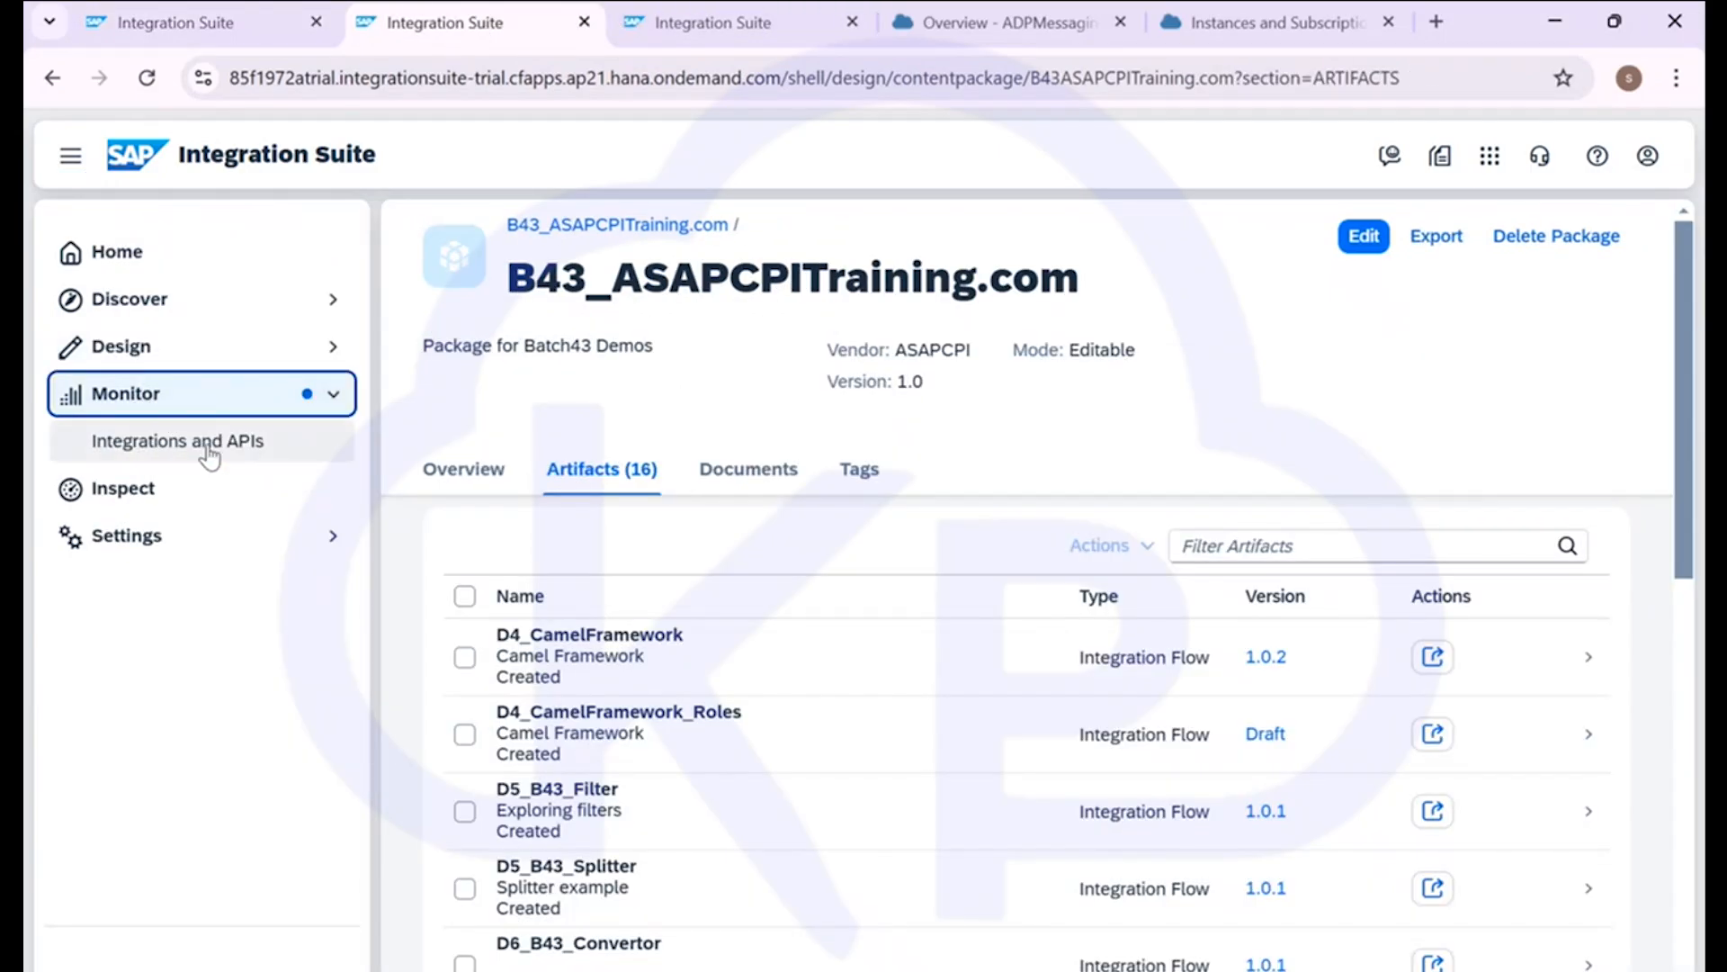
click(209, 449)
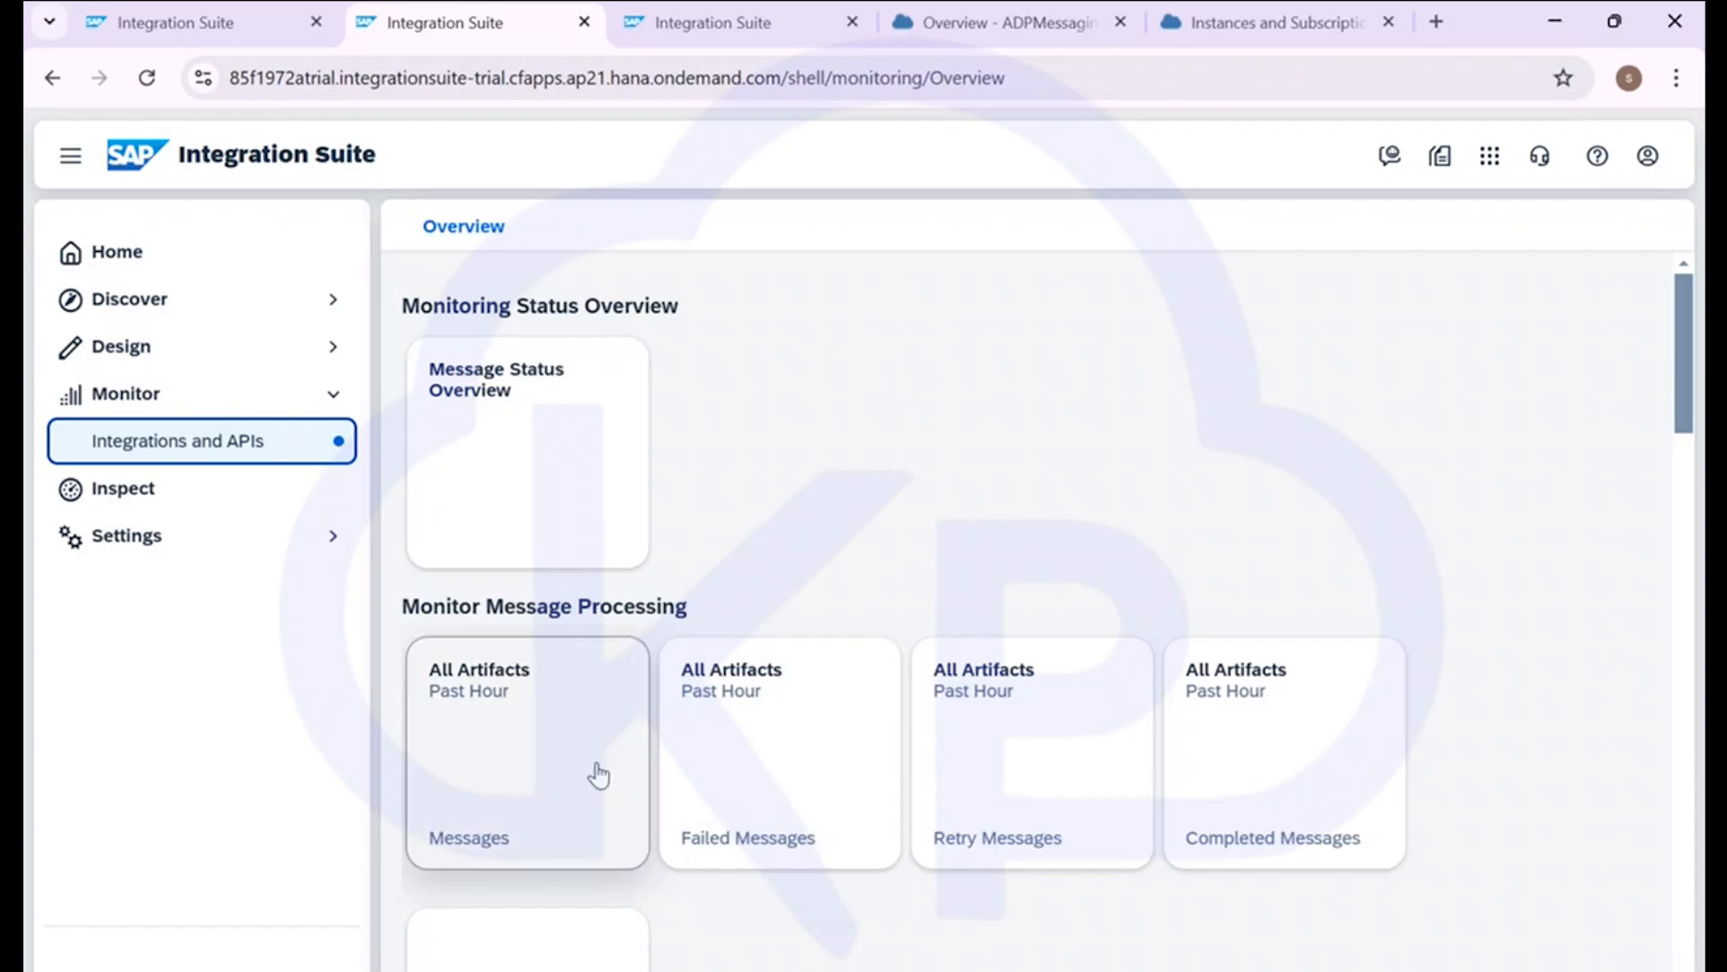
click(576, 774)
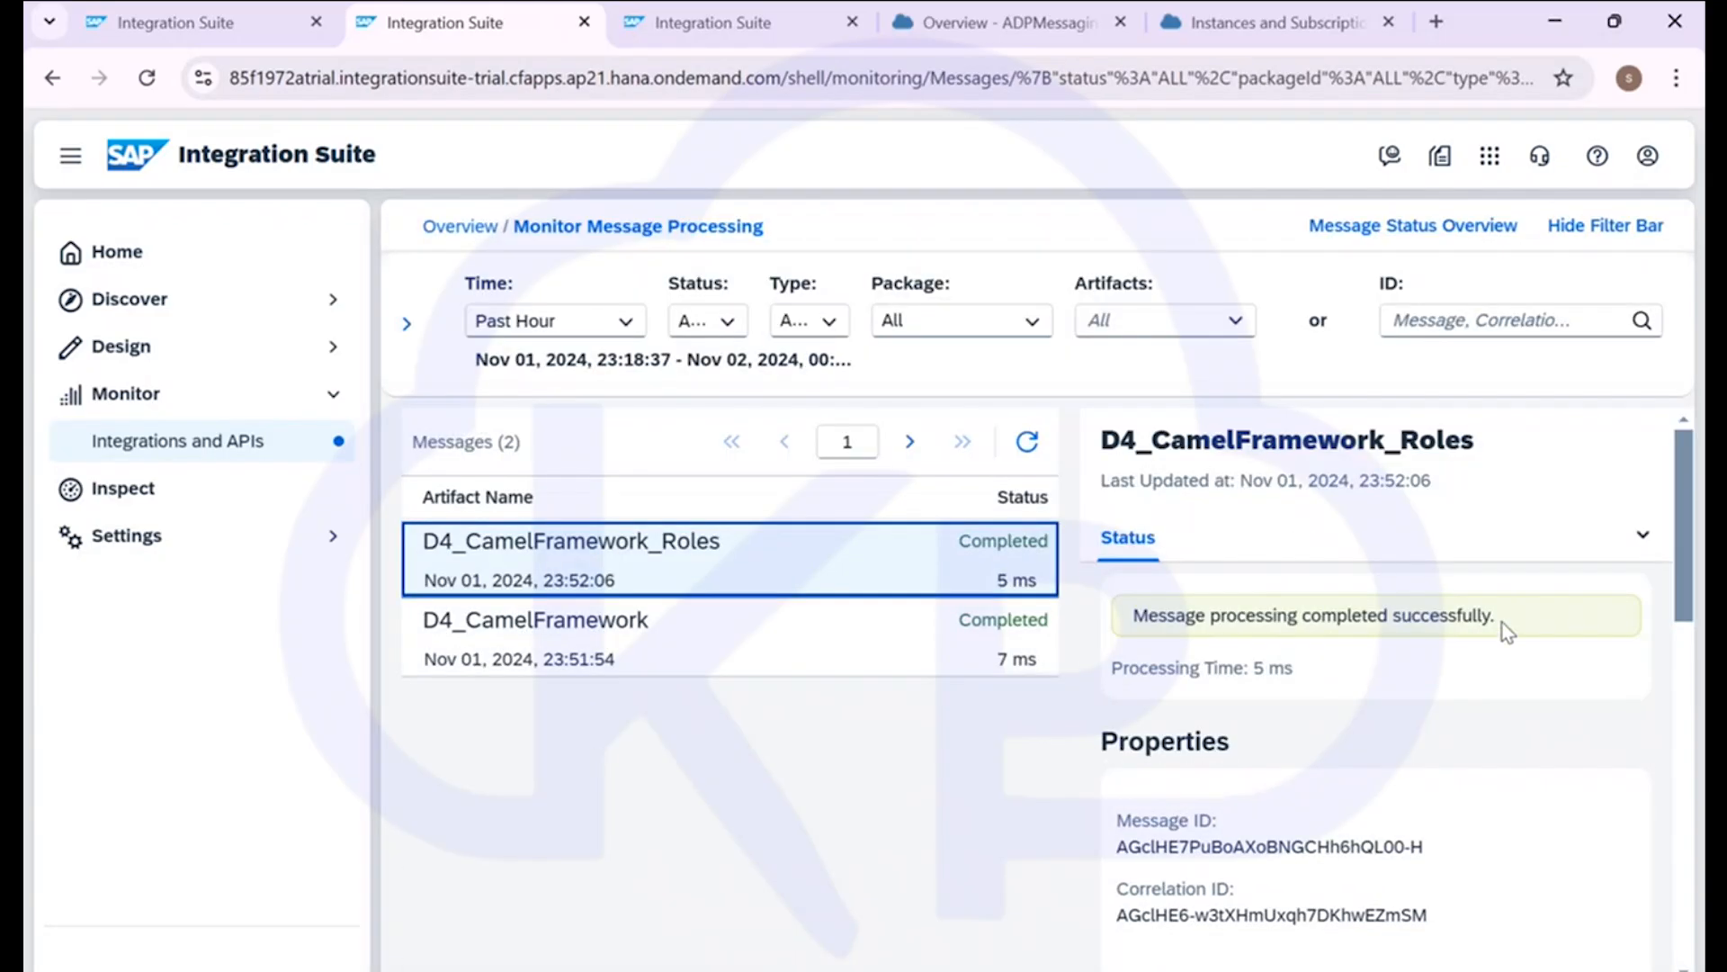
Examine the processing details of the D4_CamelFramework_Roles message, collapsing the side navigation for more room
scroll(1446, 639, down, 3)
scroll(1446, 641, up, 3)
click(70, 155)
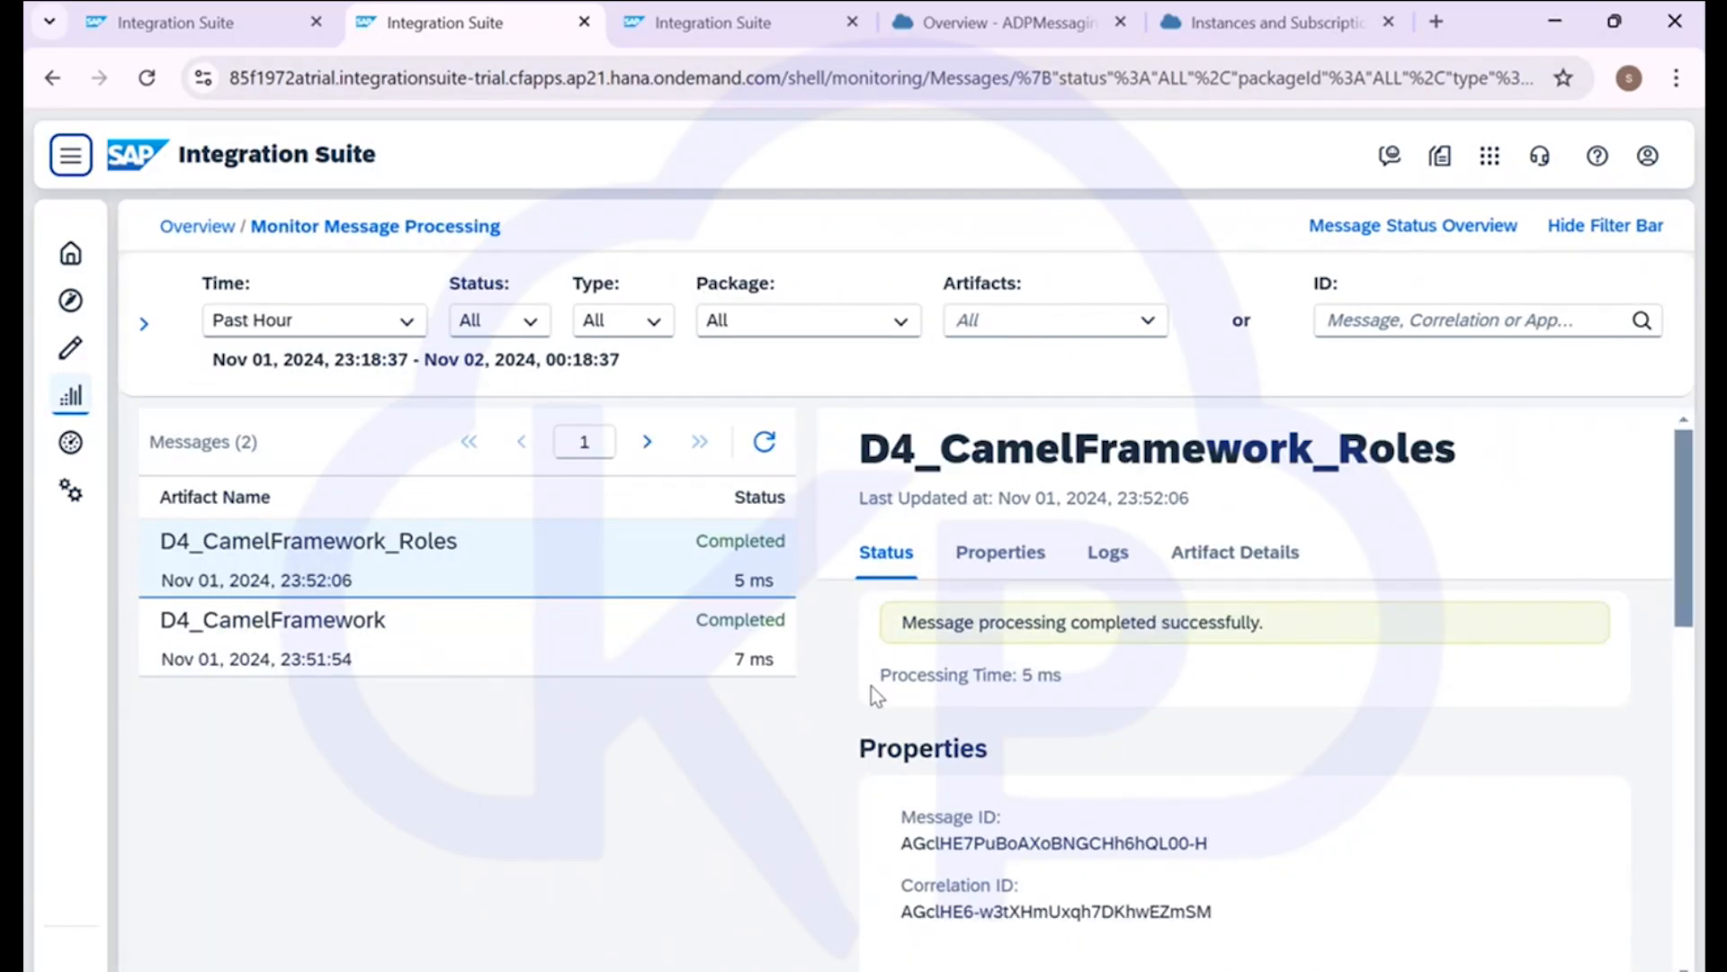
click(371, 565)
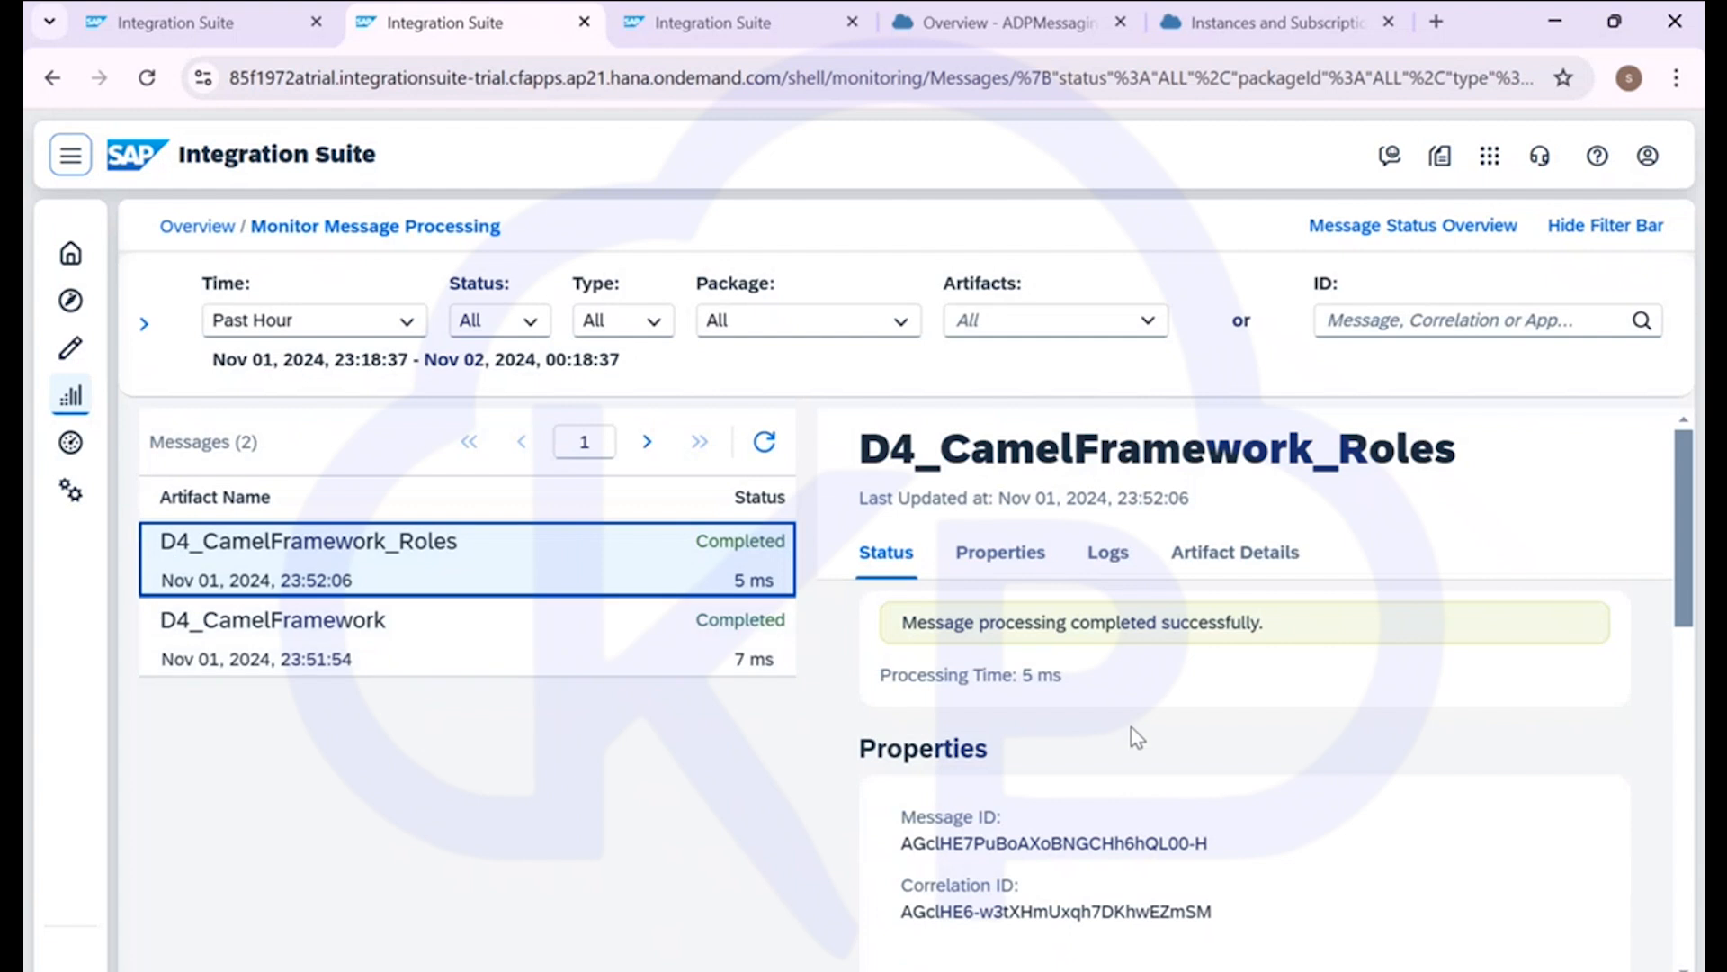
Reload the message monitoring page and return to the D4_CamelFramework_Roles integration flow
click(617, 90)
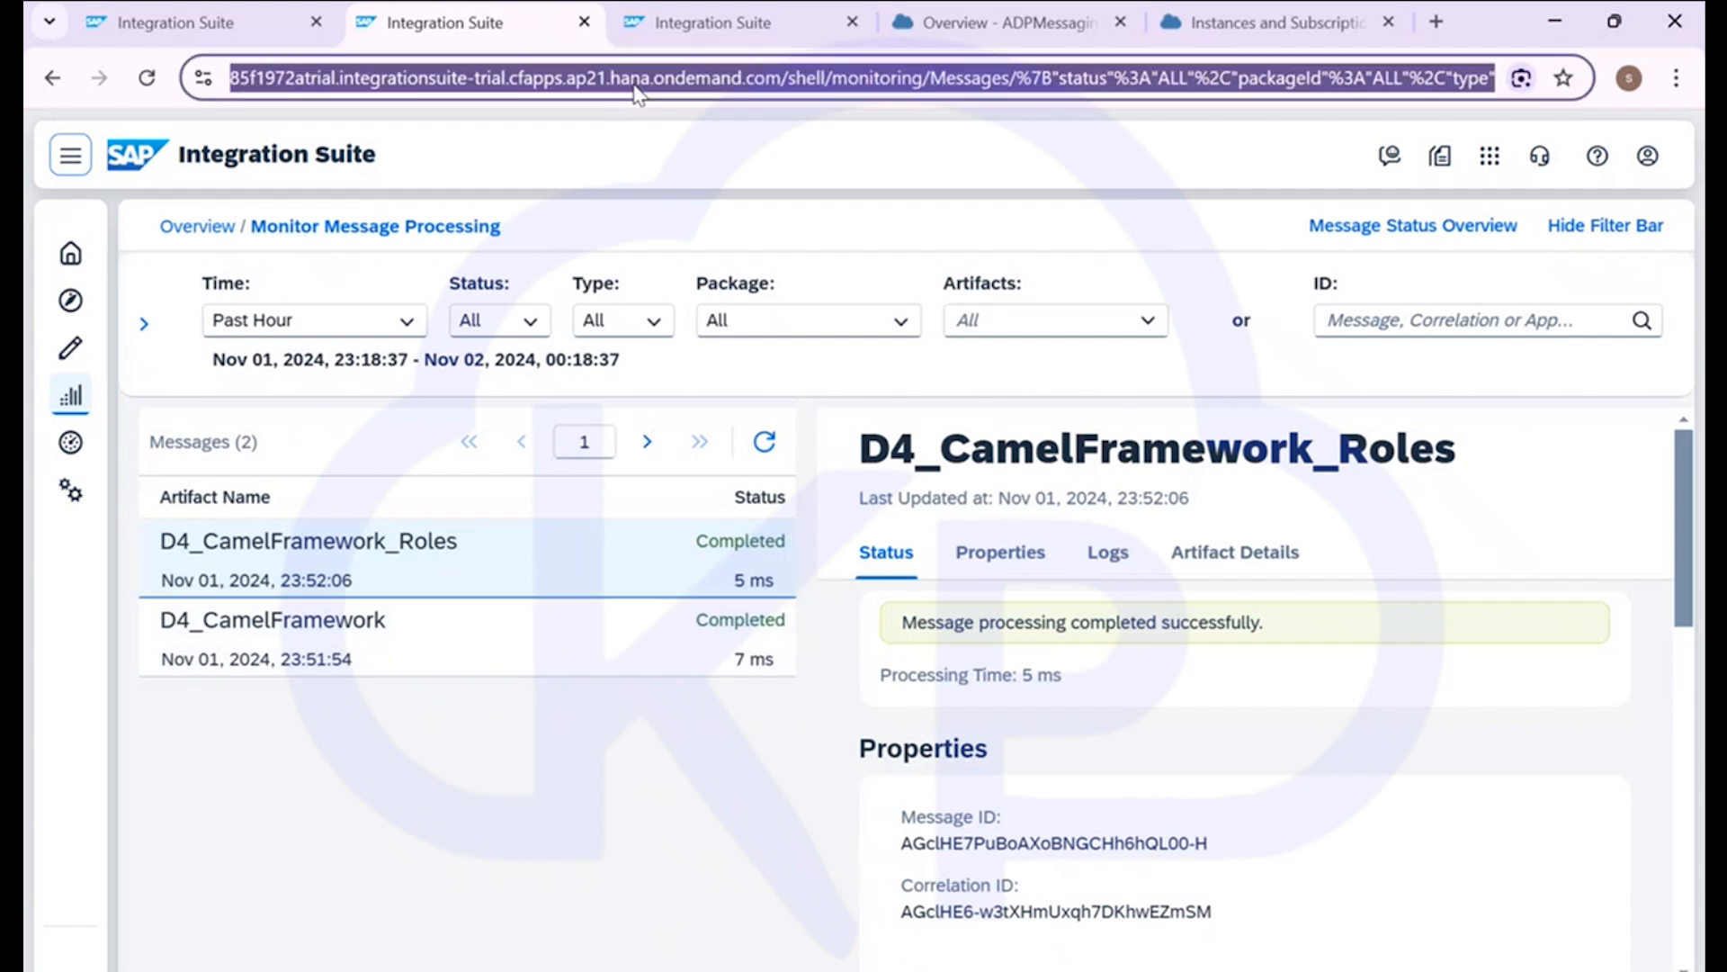
key(Return)
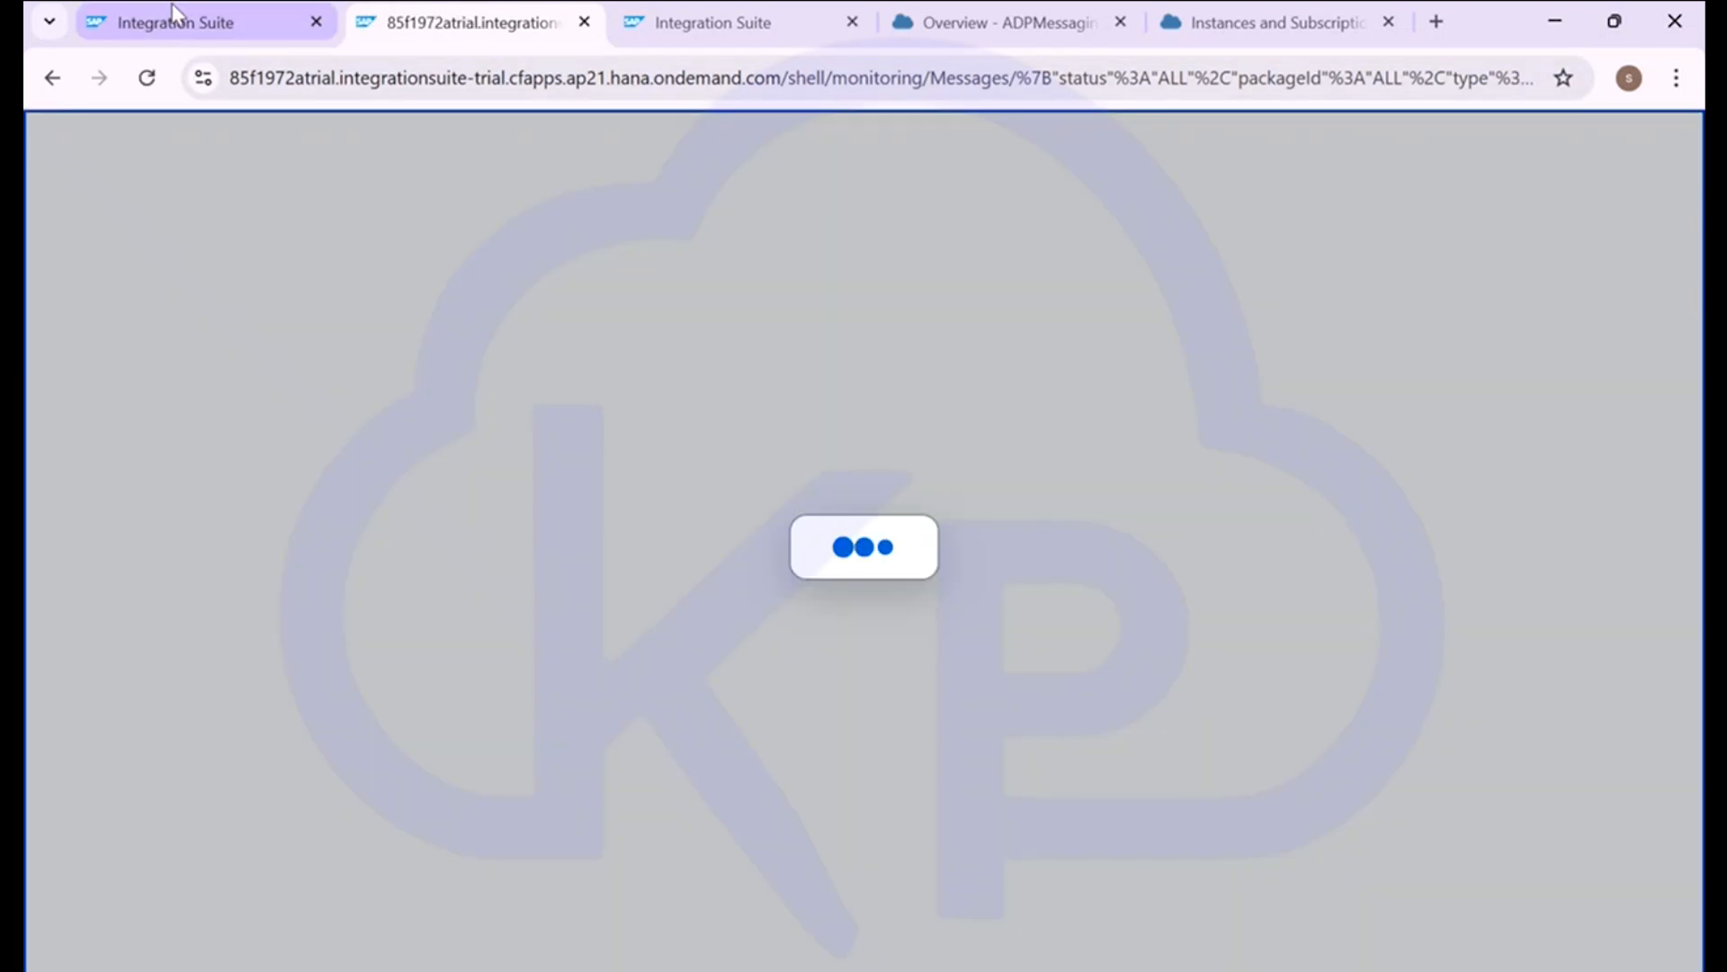
click(173, 14)
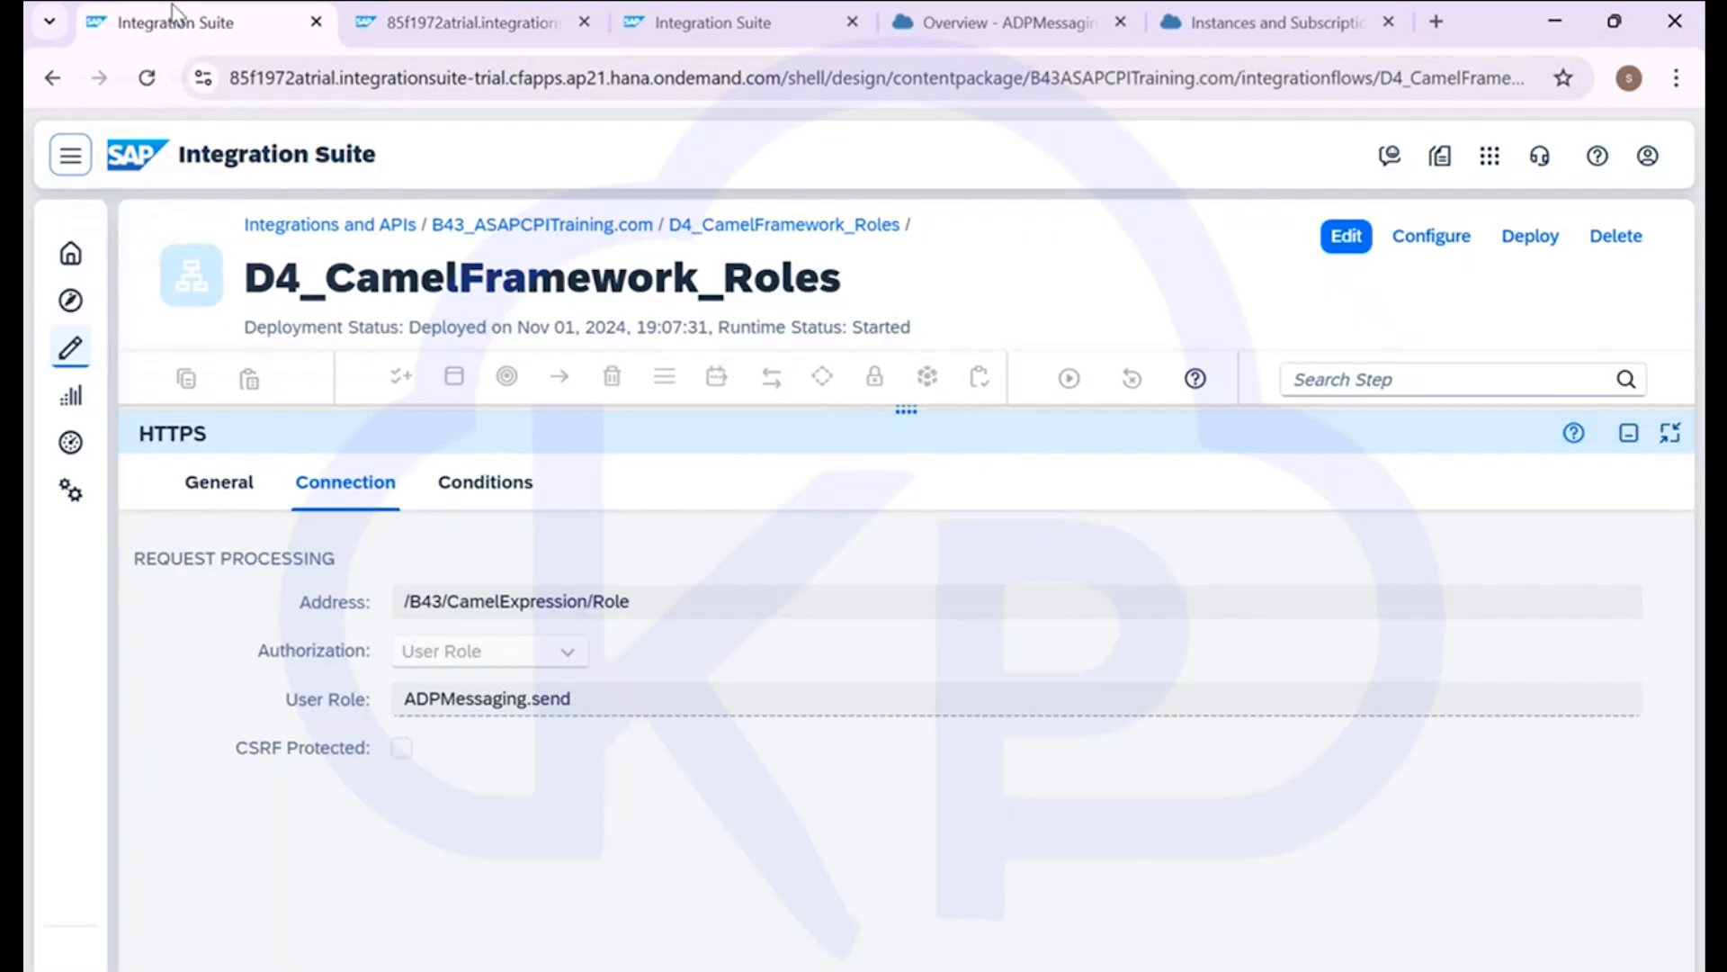
Deploy the D4_CamelFramework_Roles integration flow with the Cloud Integration runtime profile and acknowledge the deployment
click(1629, 436)
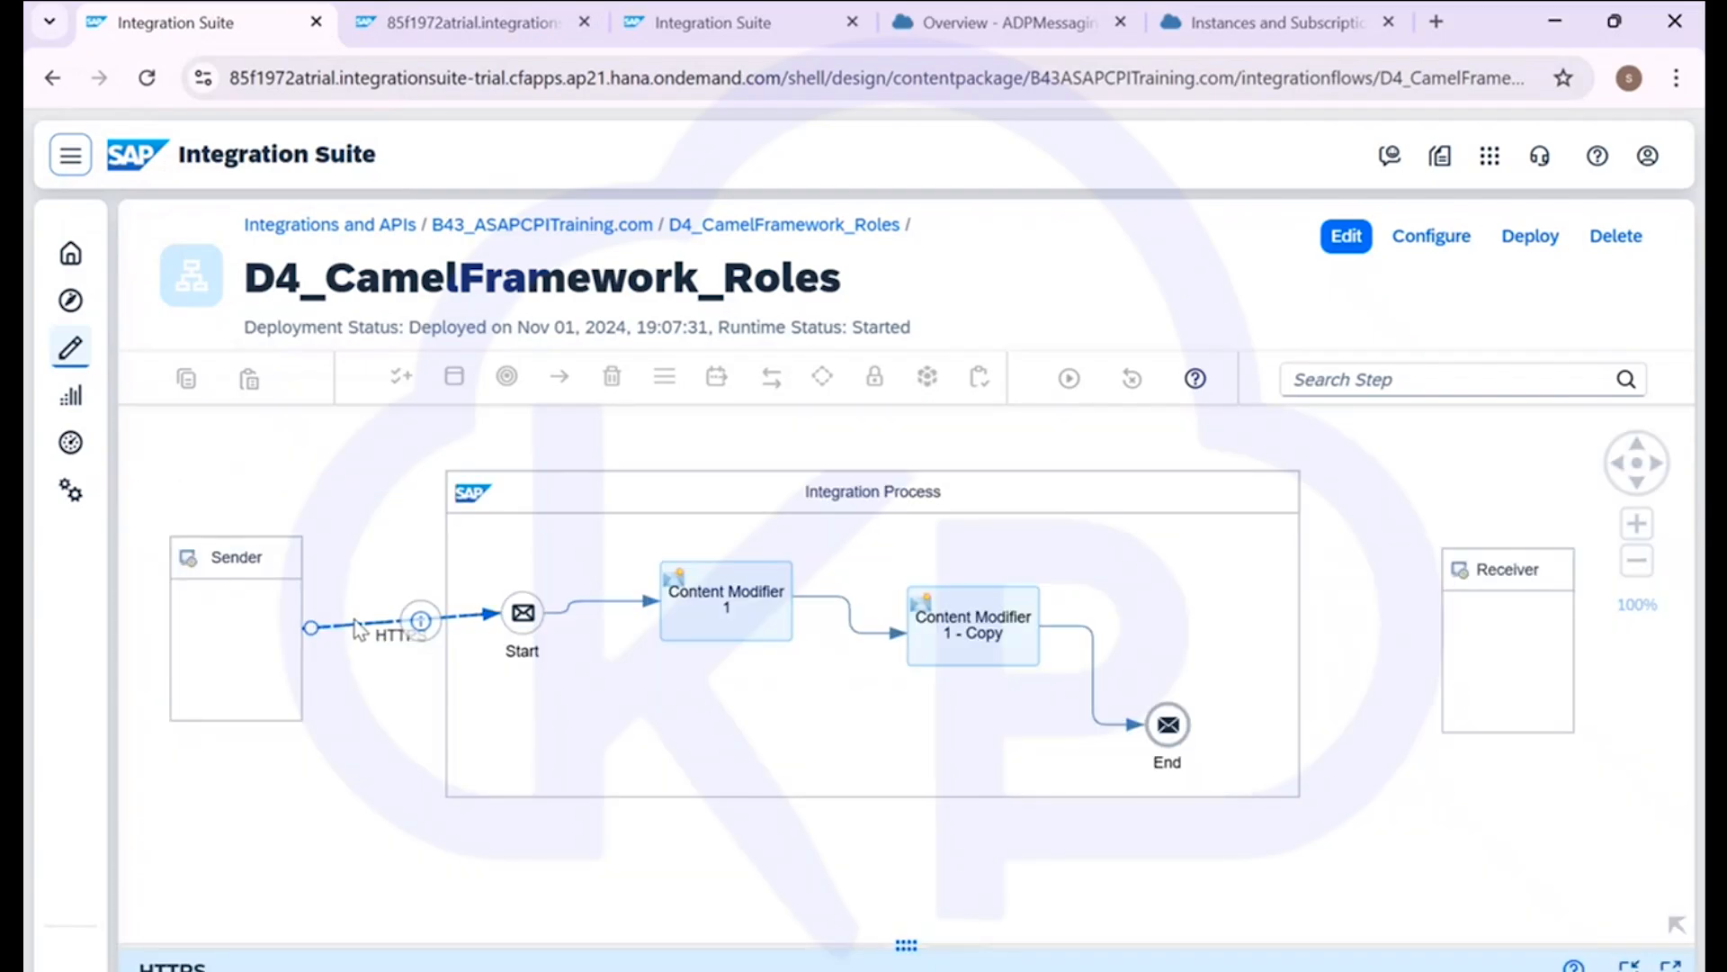
click(1531, 236)
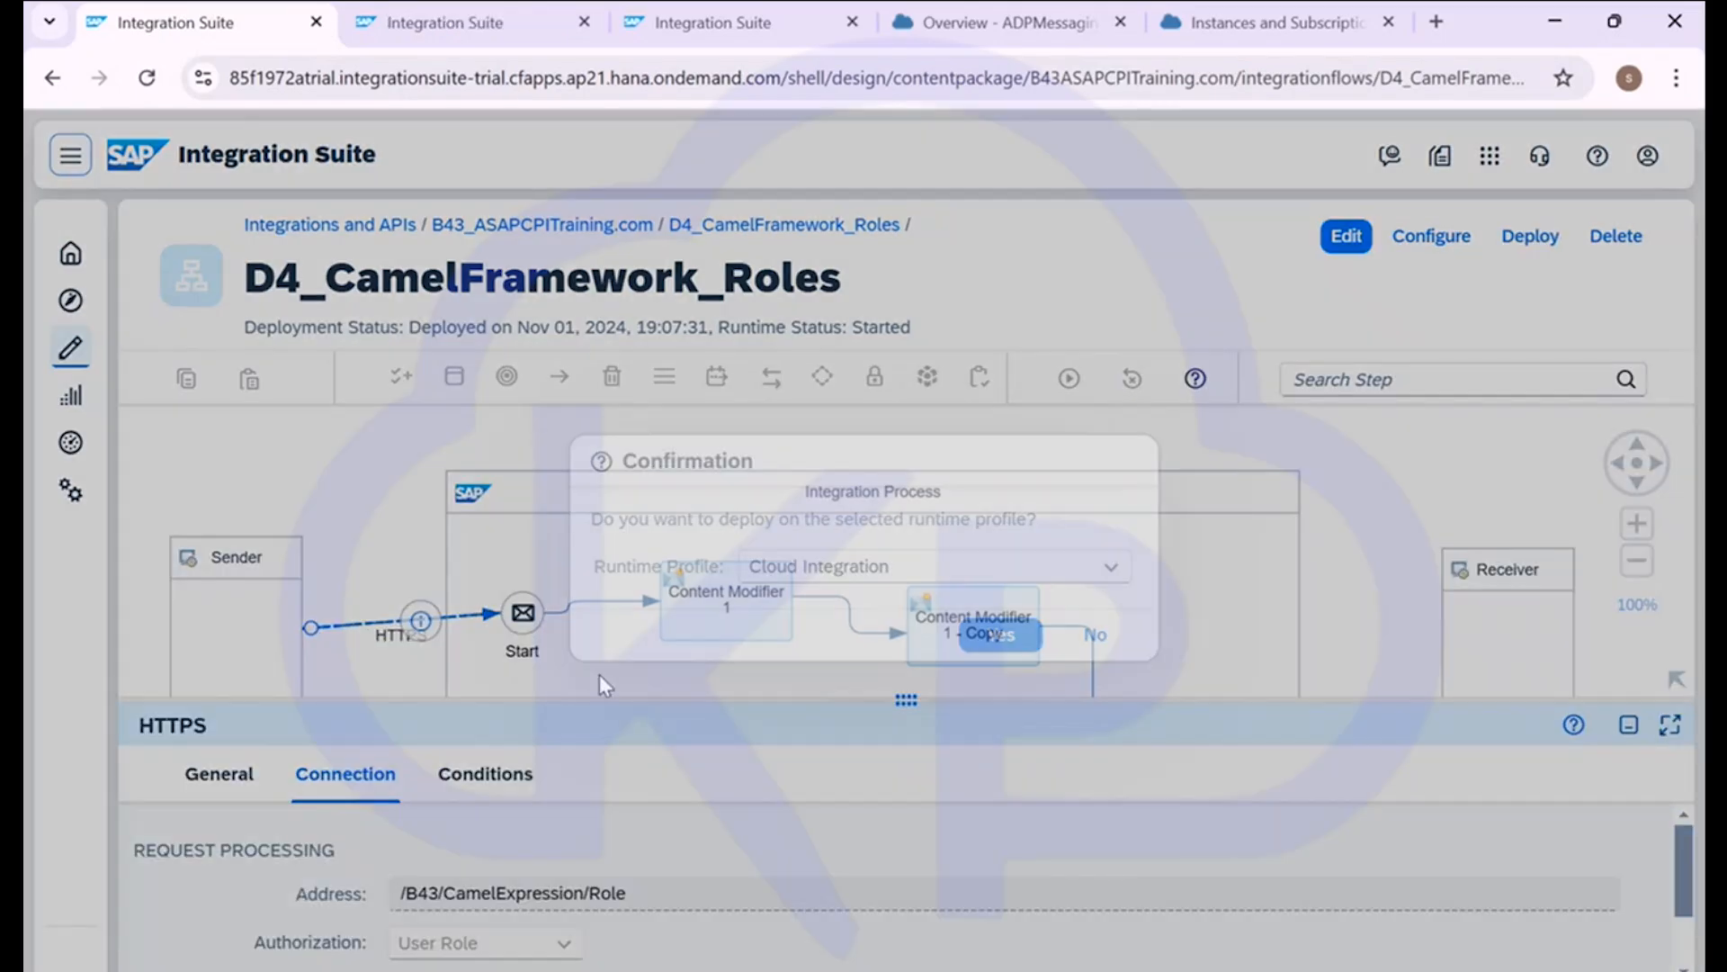
click(1006, 635)
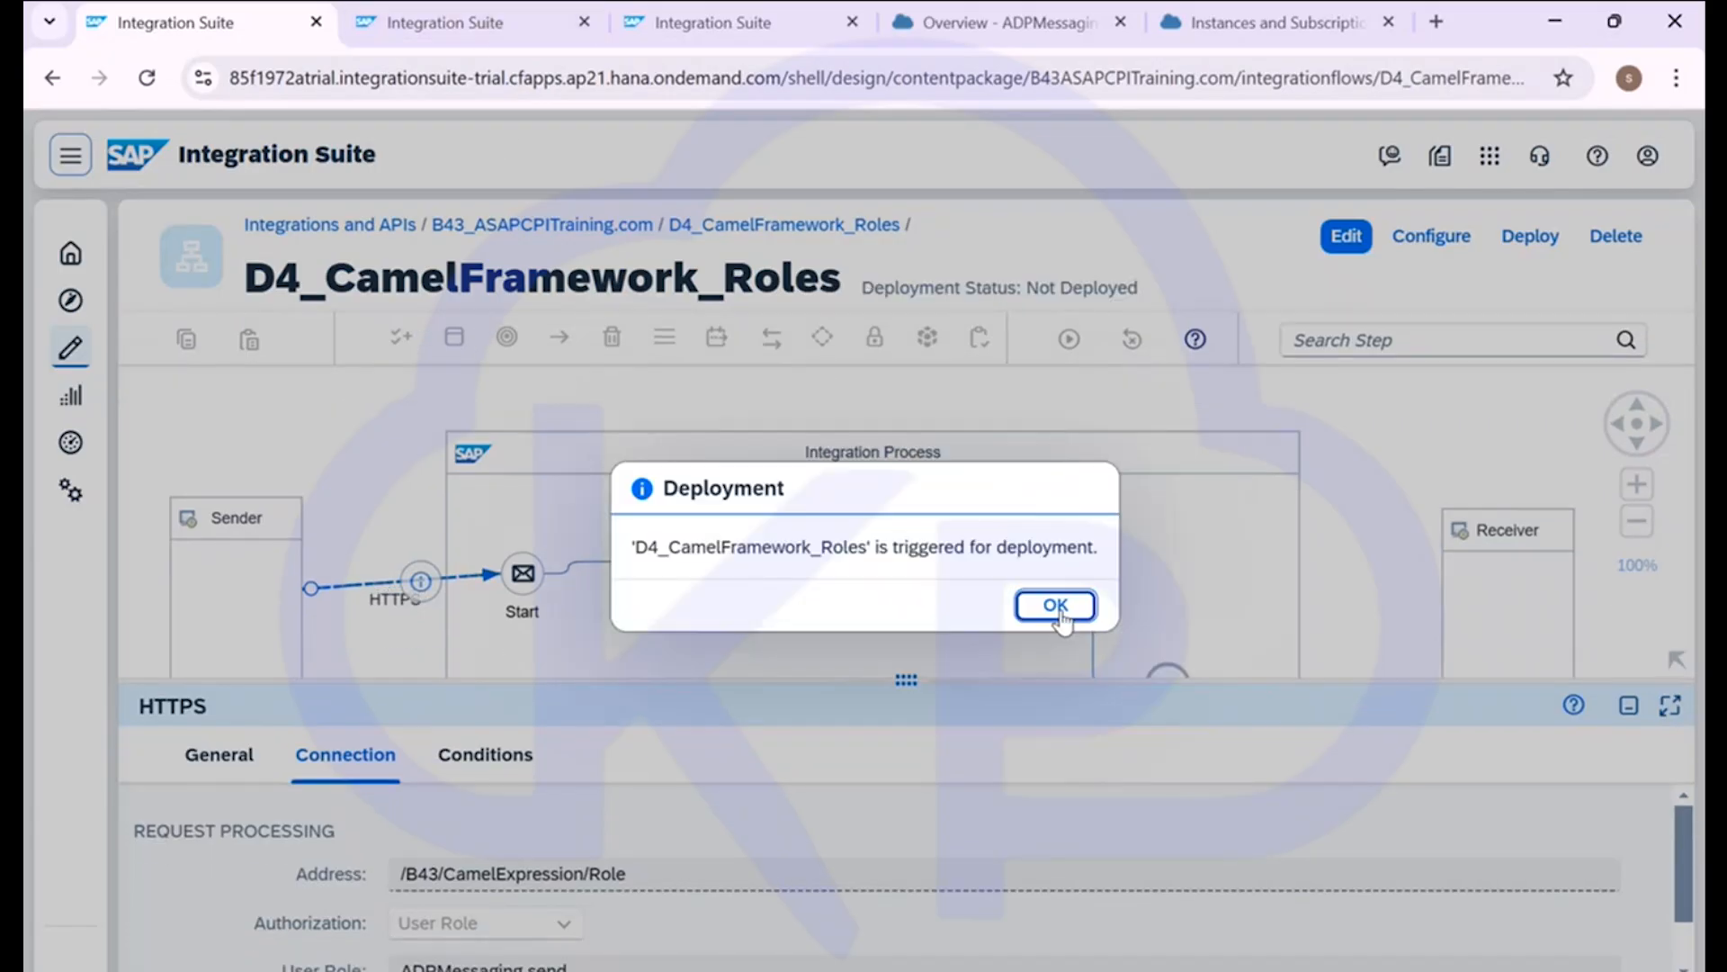
click(1058, 608)
Examine the monitored D4_CamelFramework and D4_CamelFramework_Roles messages, including the latter's status and properties, and reload the message monitoring page
click(432, 23)
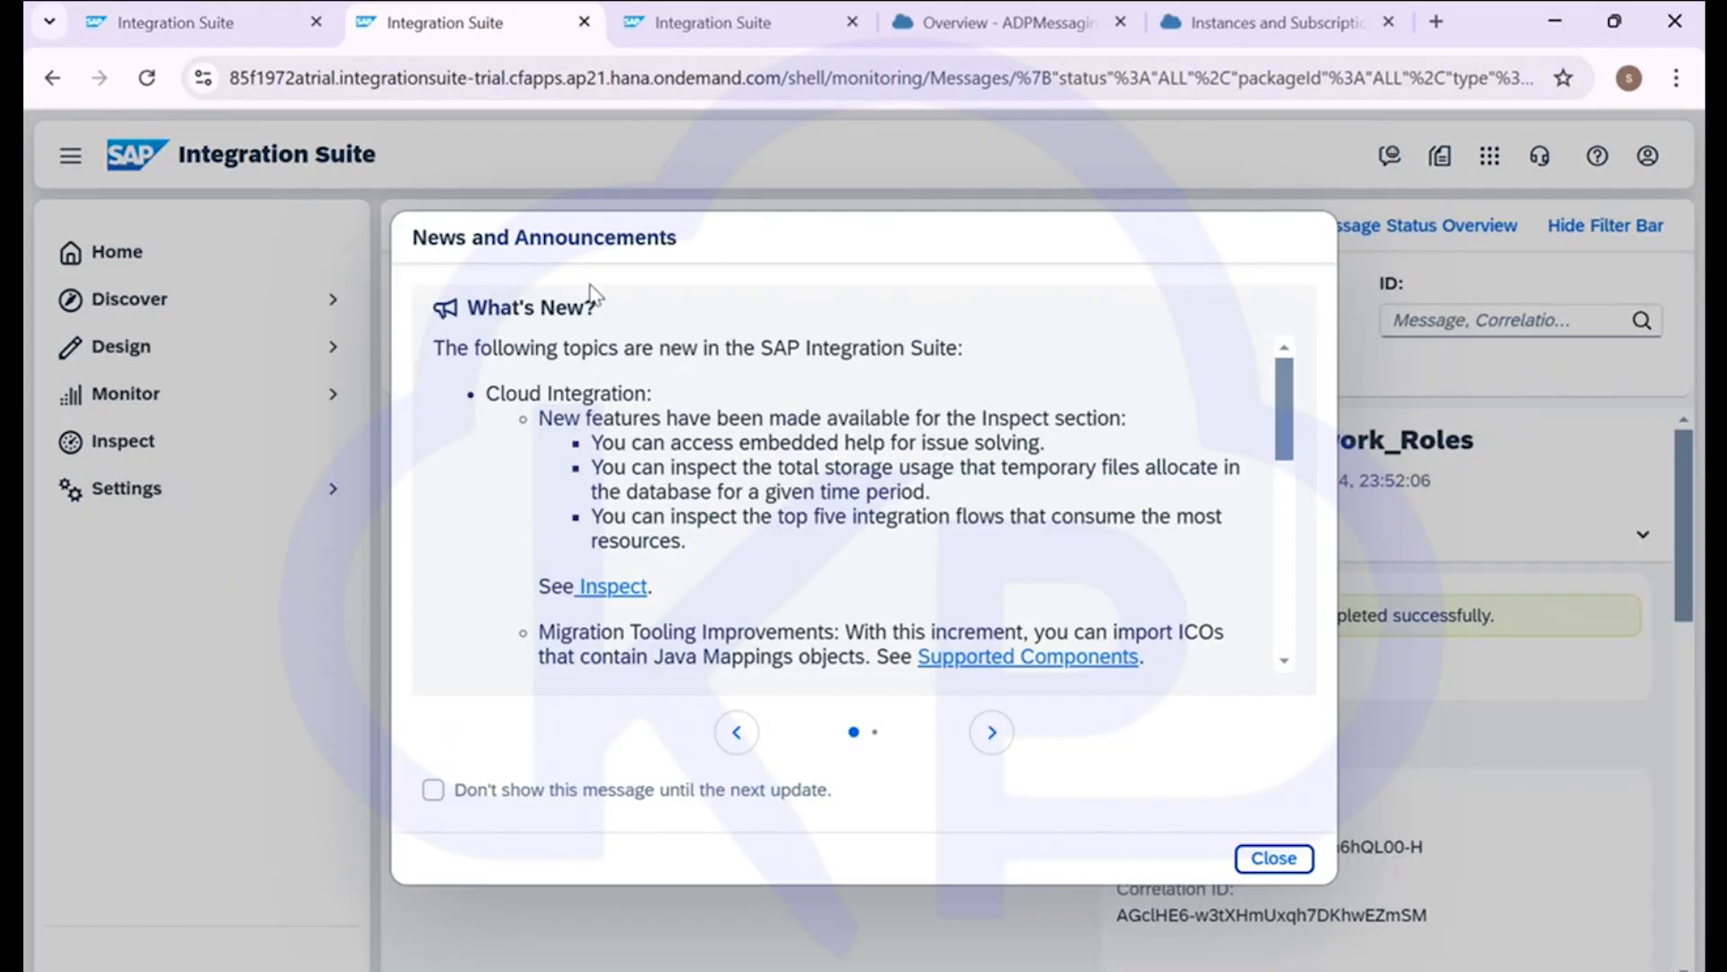
click(1272, 858)
click(640, 661)
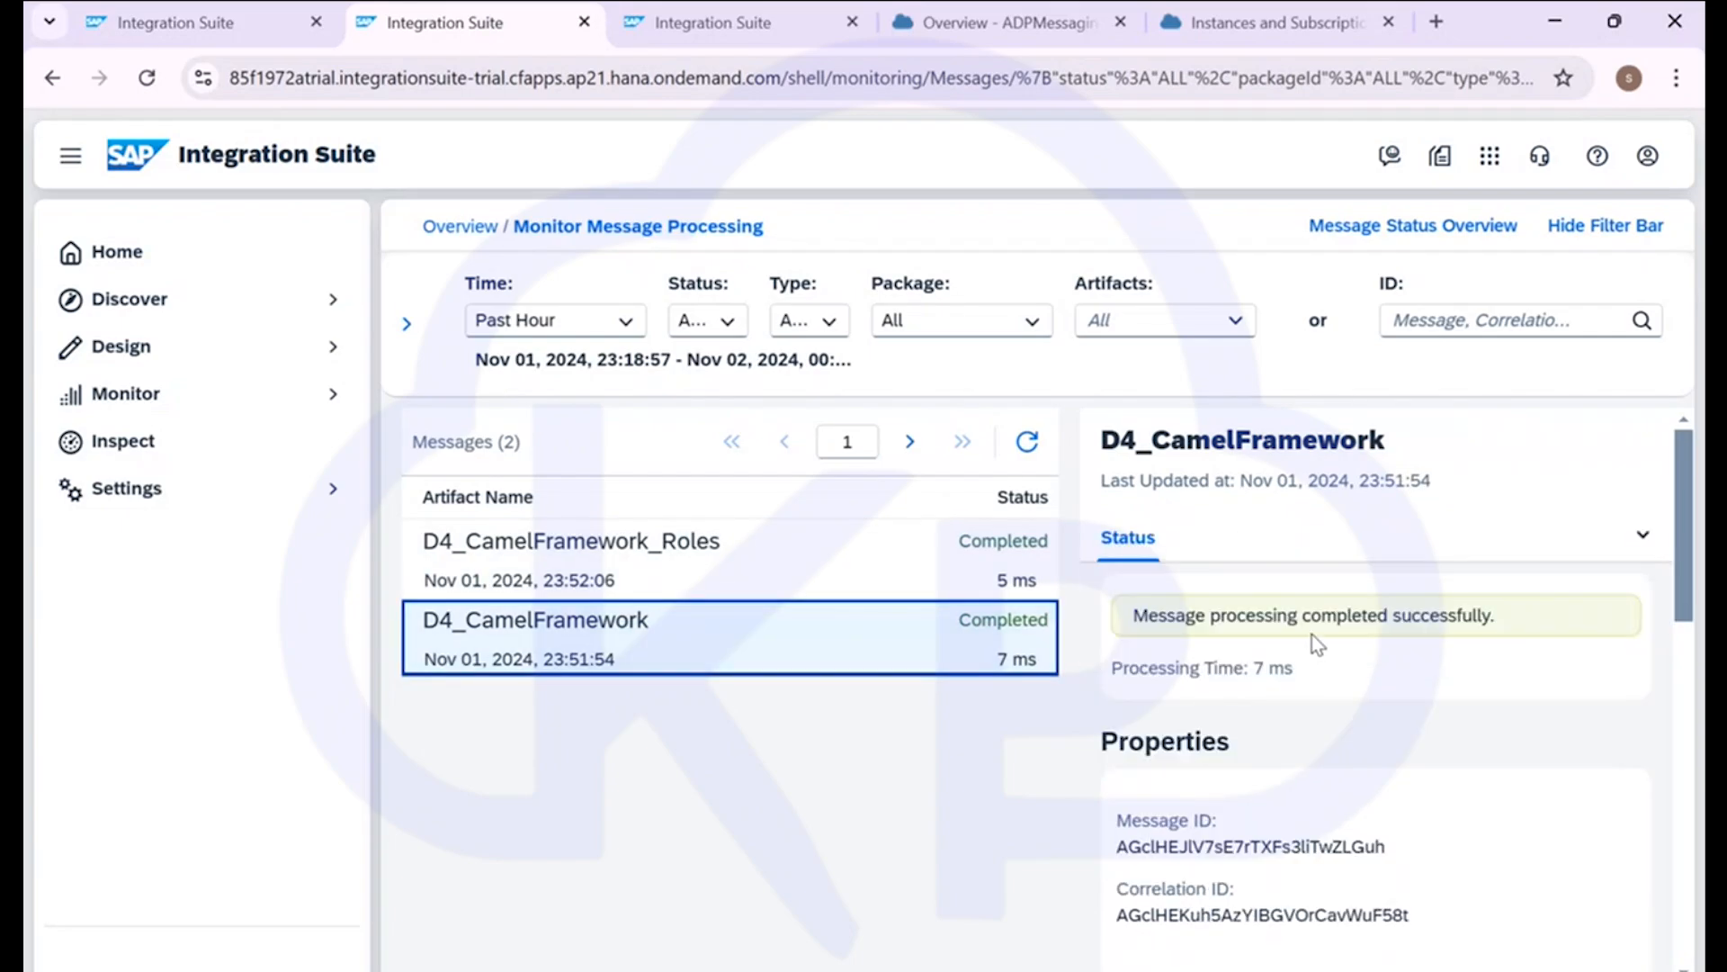
click(71, 156)
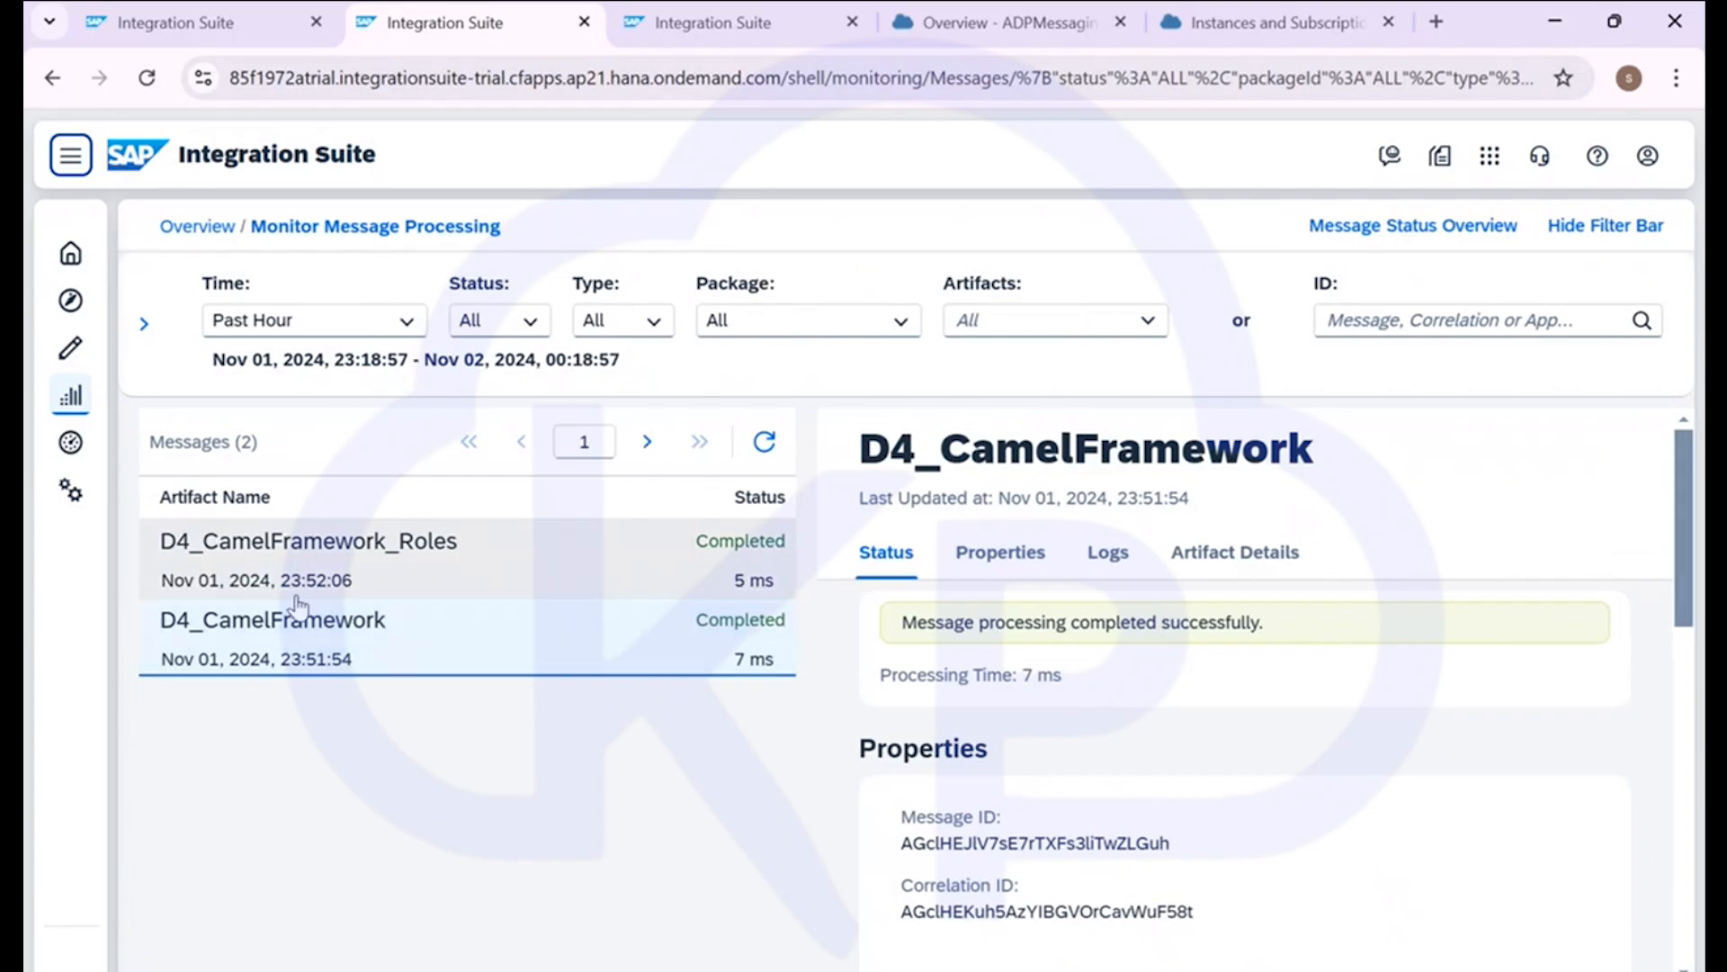
click(317, 565)
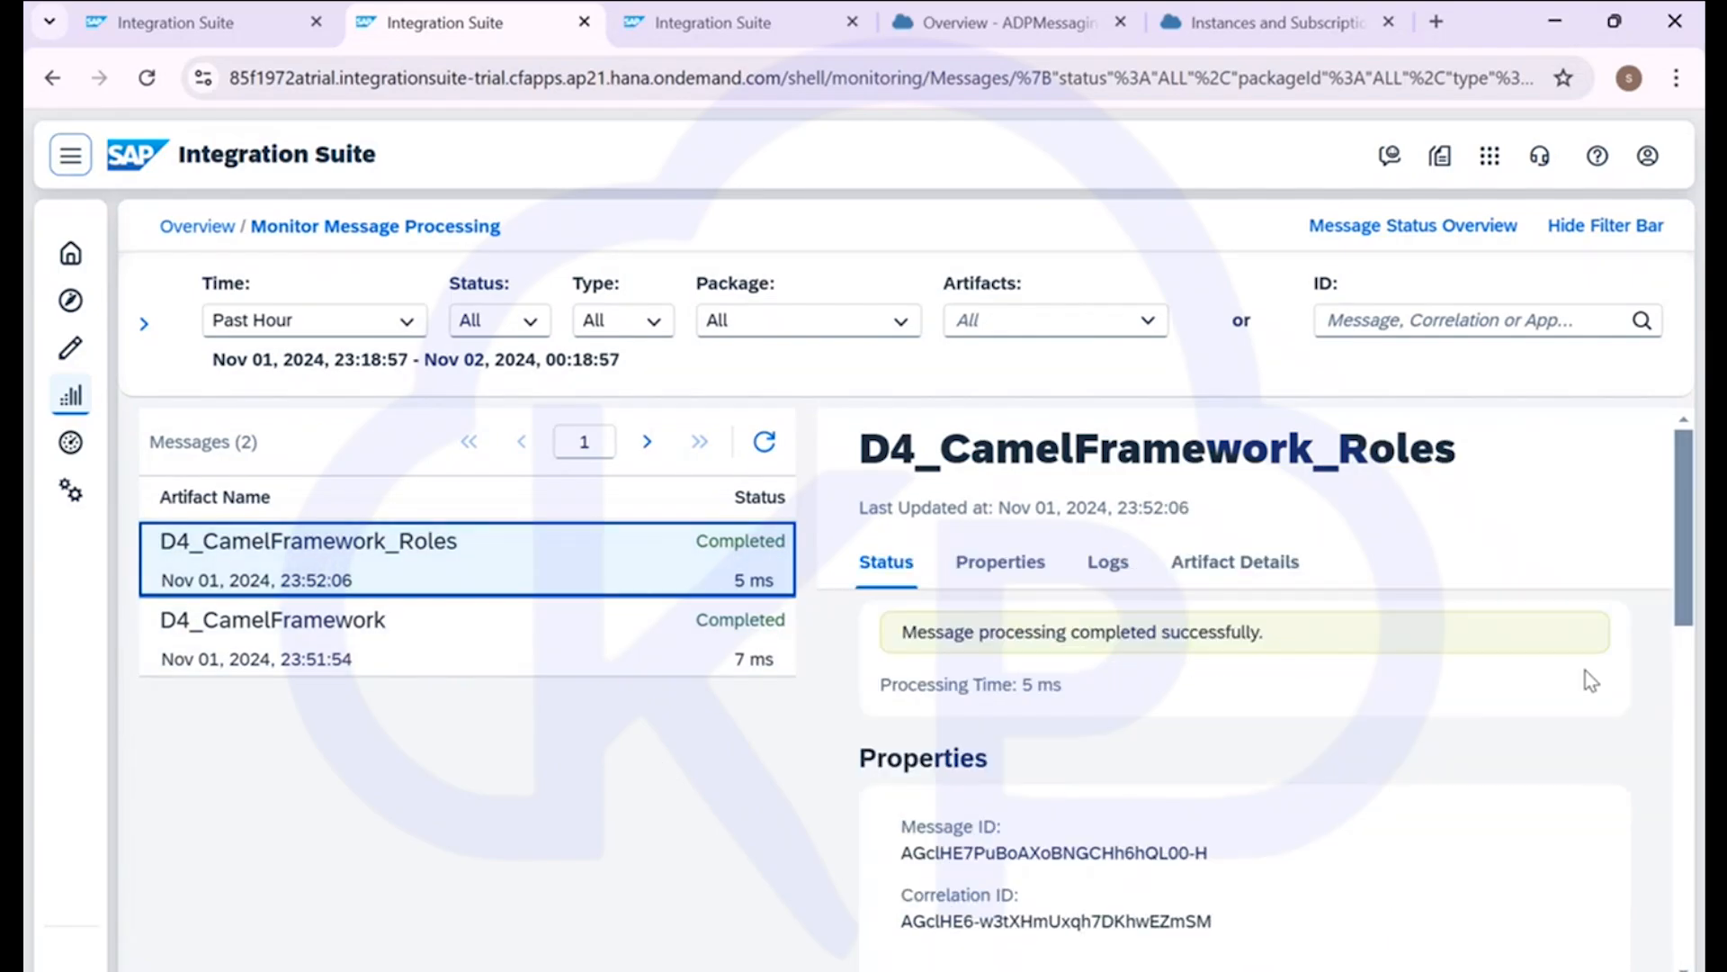
scroll(1583, 671, down, 5)
scroll(1581, 671, up, 5)
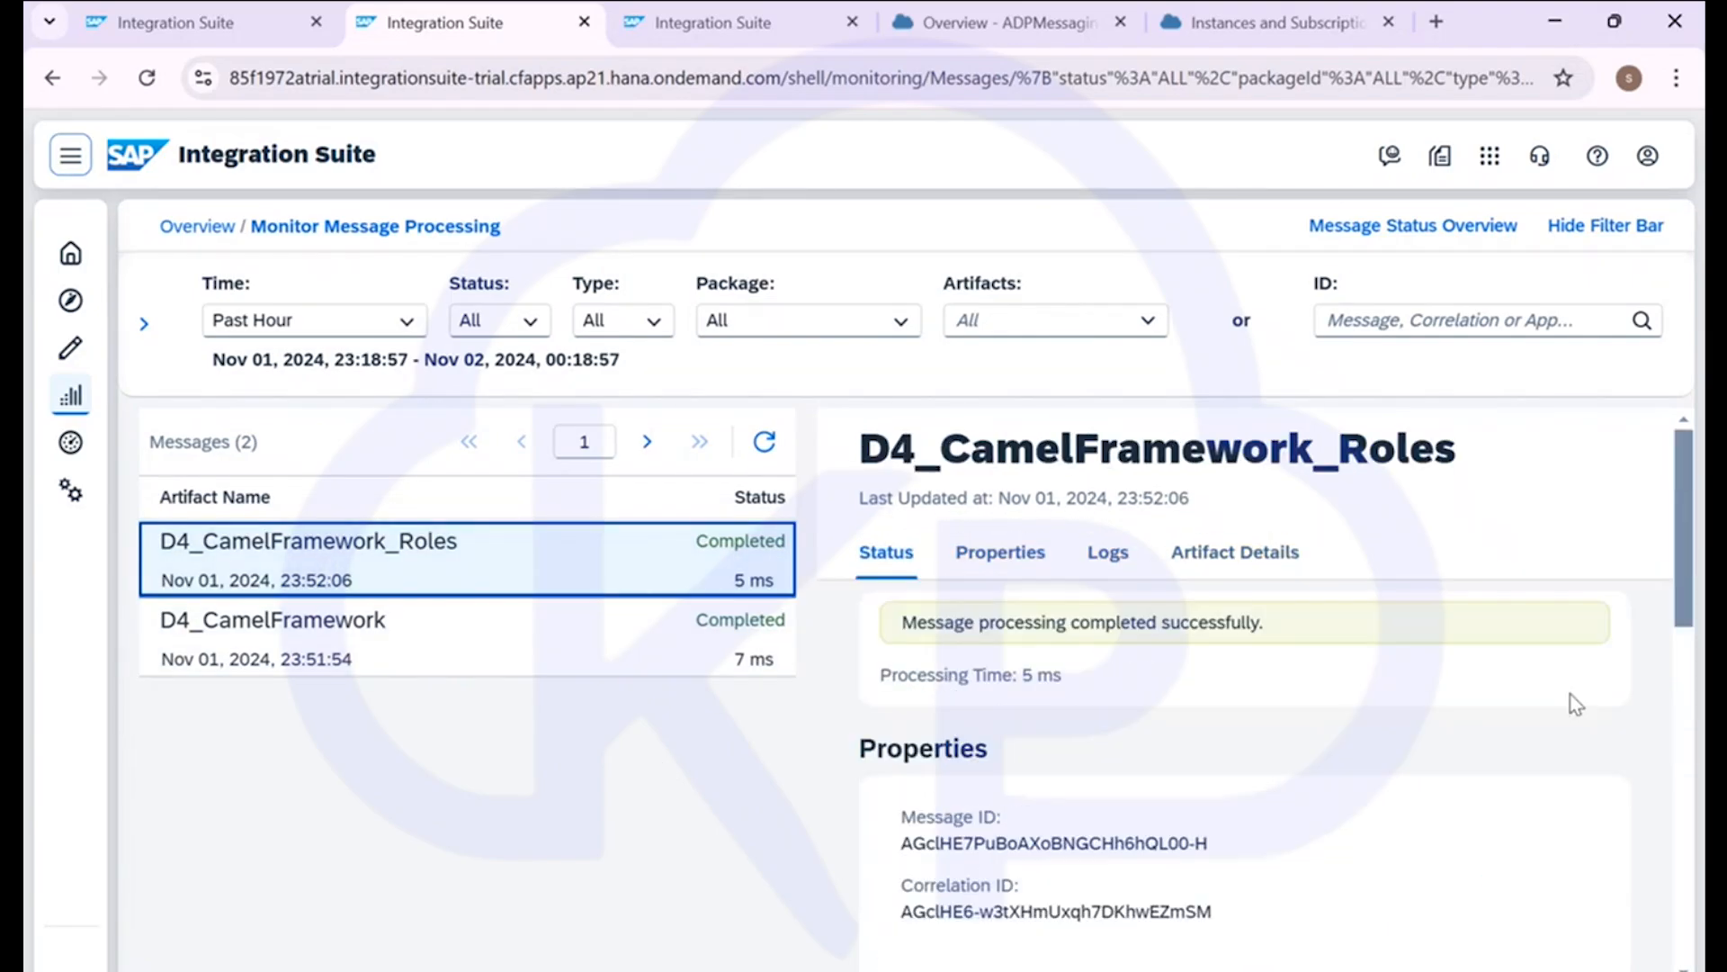
click(1023, 645)
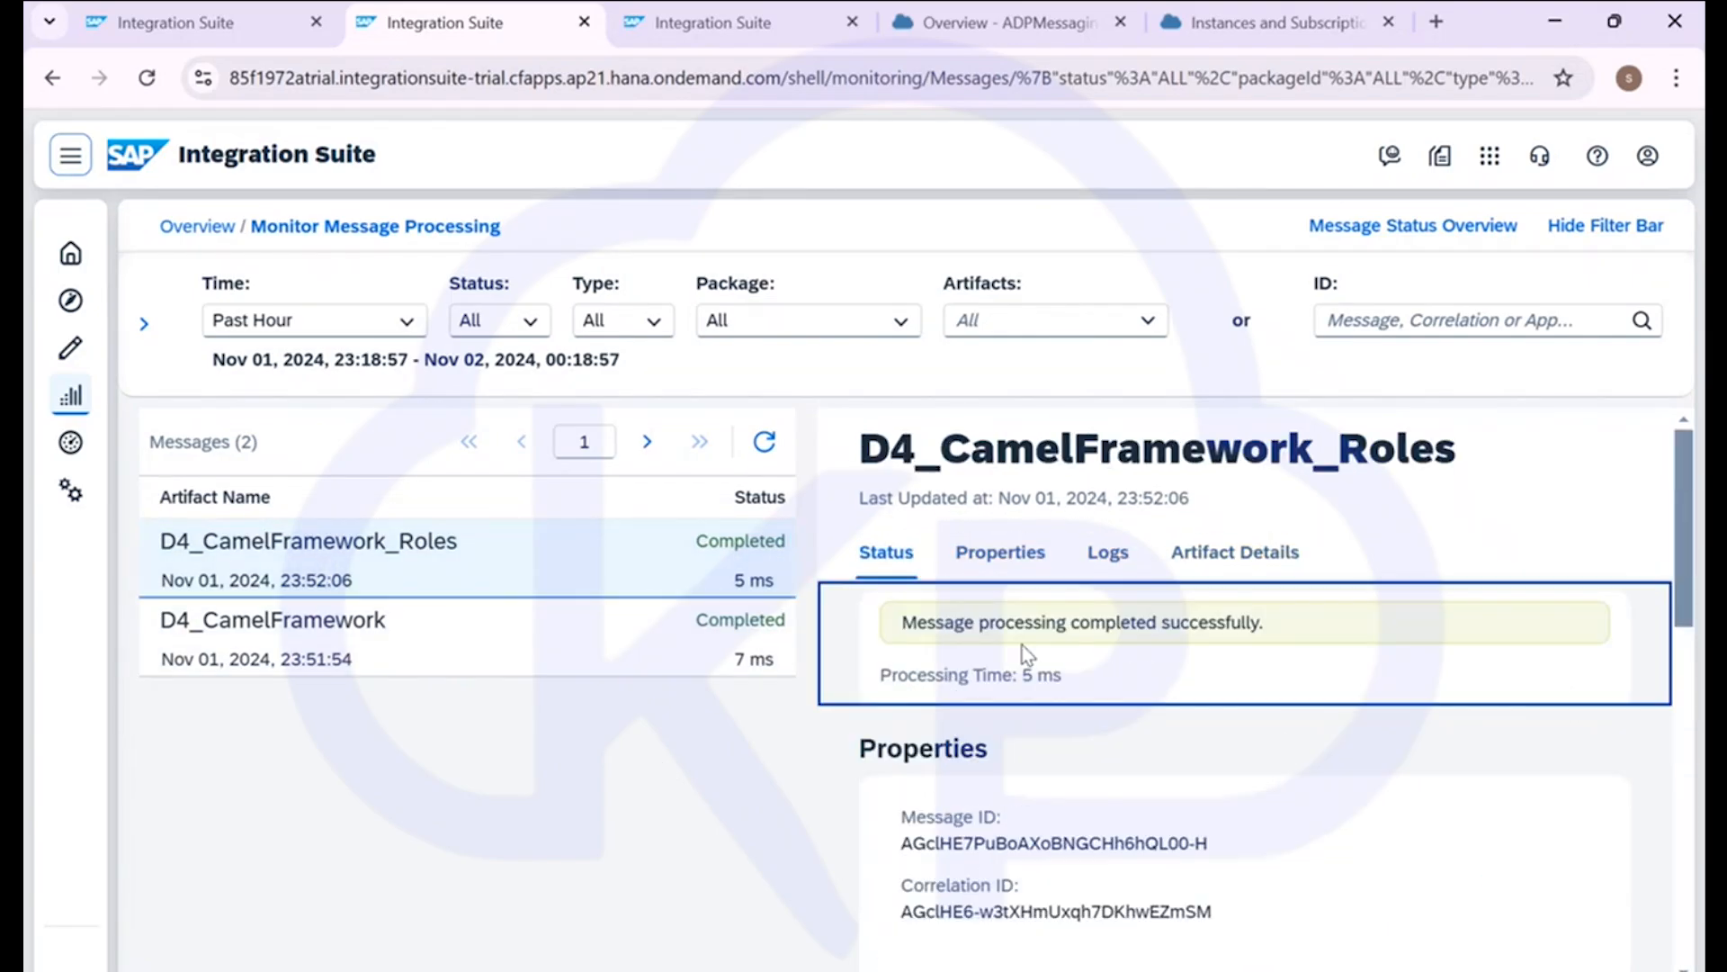
click(993, 552)
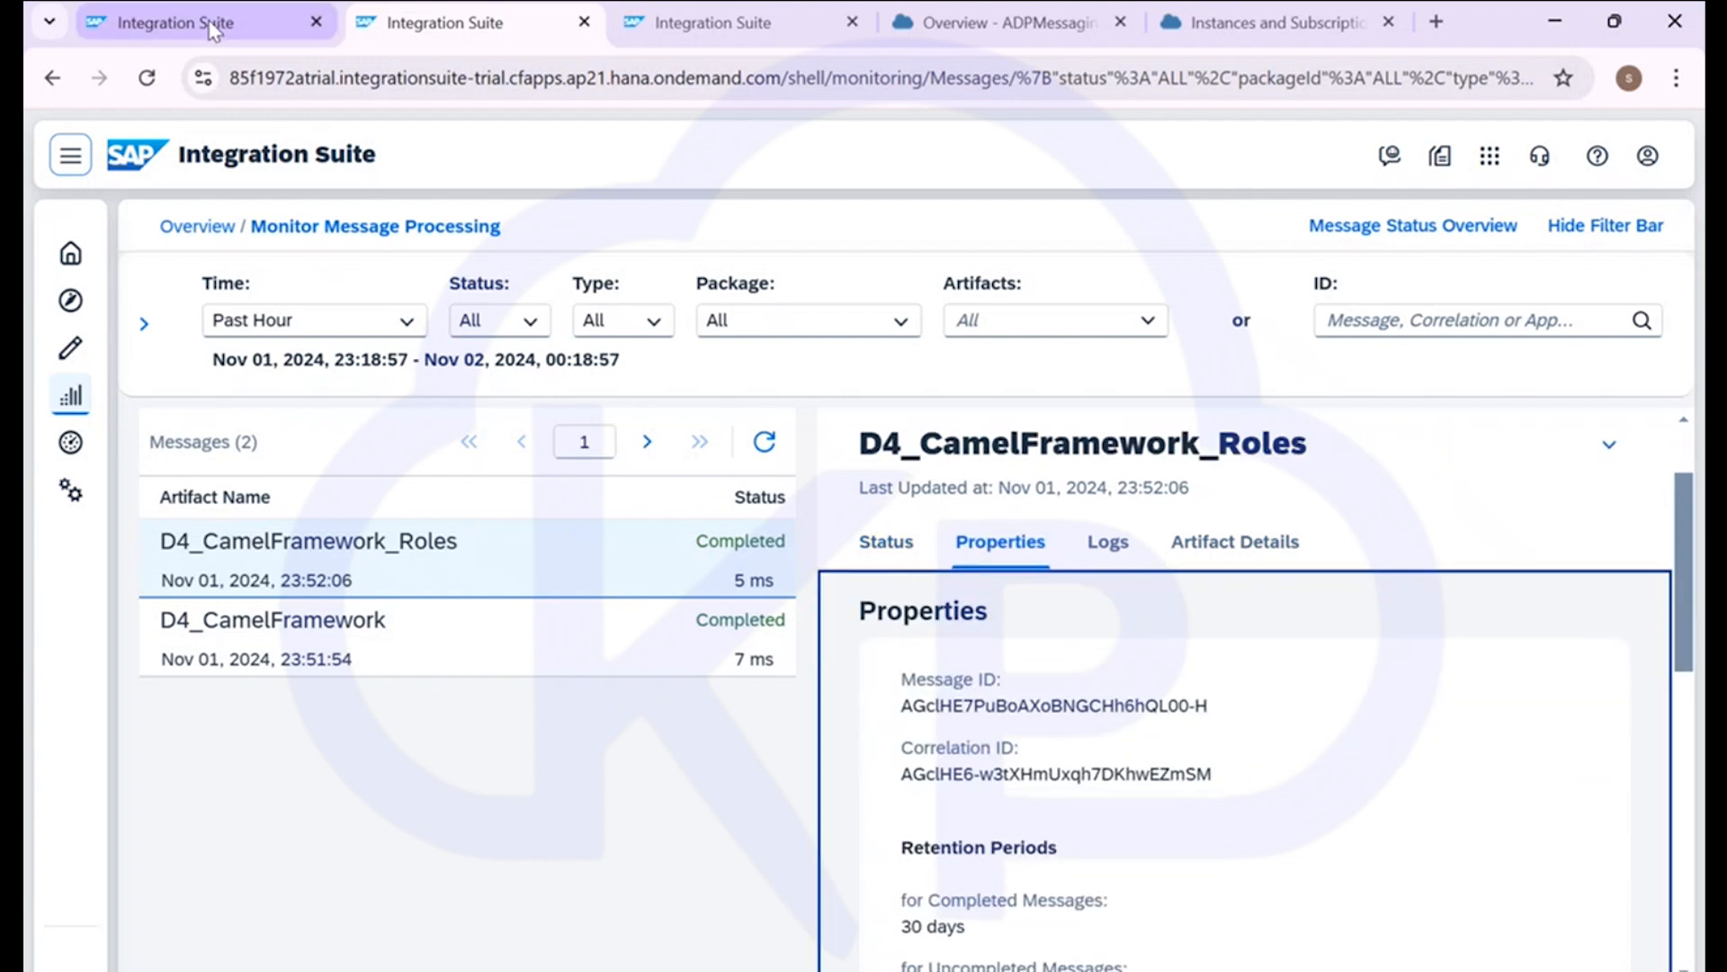
click(486, 76)
key(Return)
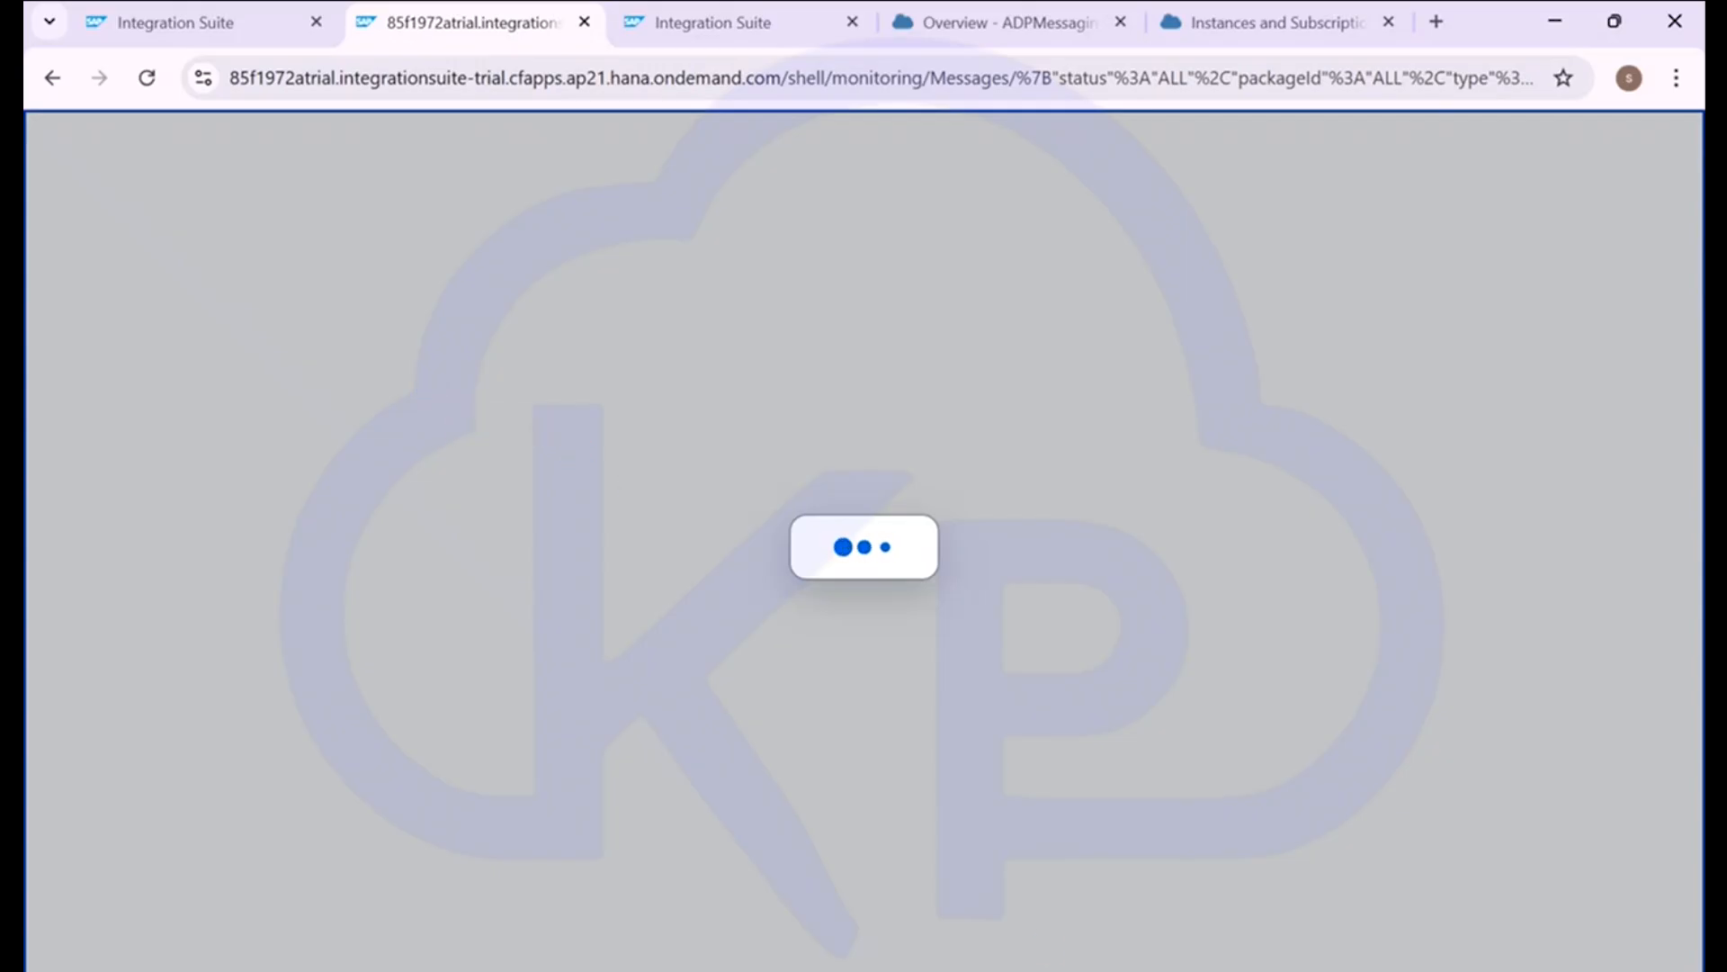
Copy the URL of the TestConnection_Role request in Postman and paste it into the Notepad notes below the Instance line
click(829, 791)
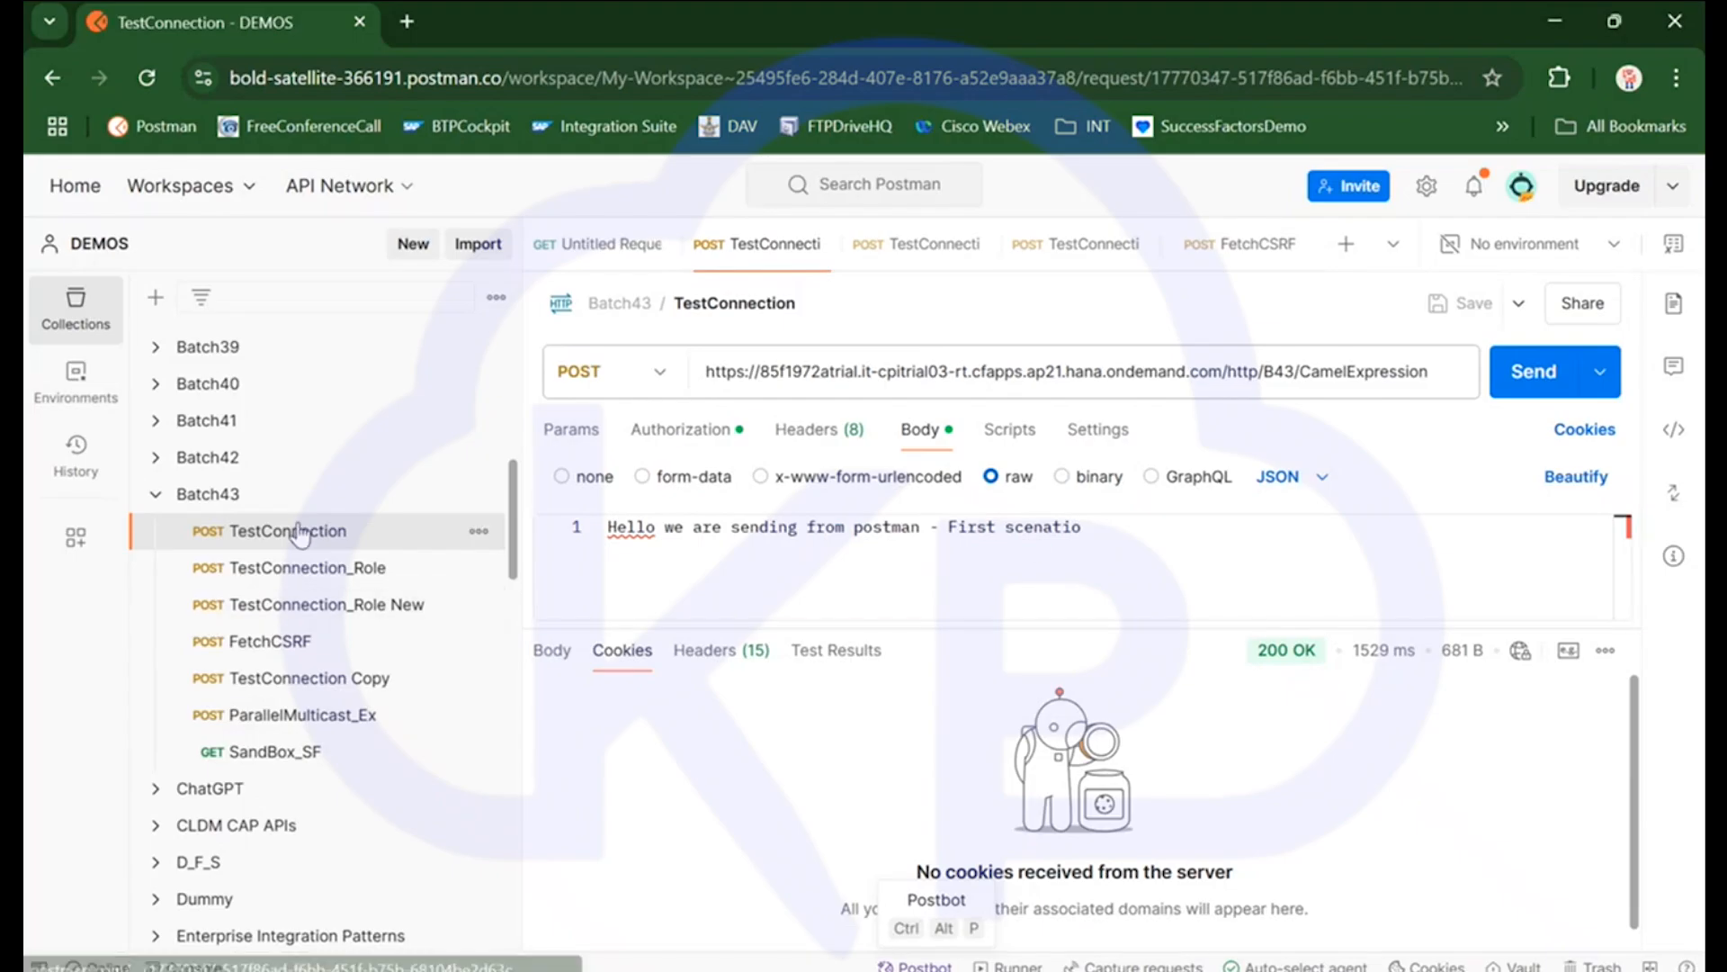
click(1277, 376)
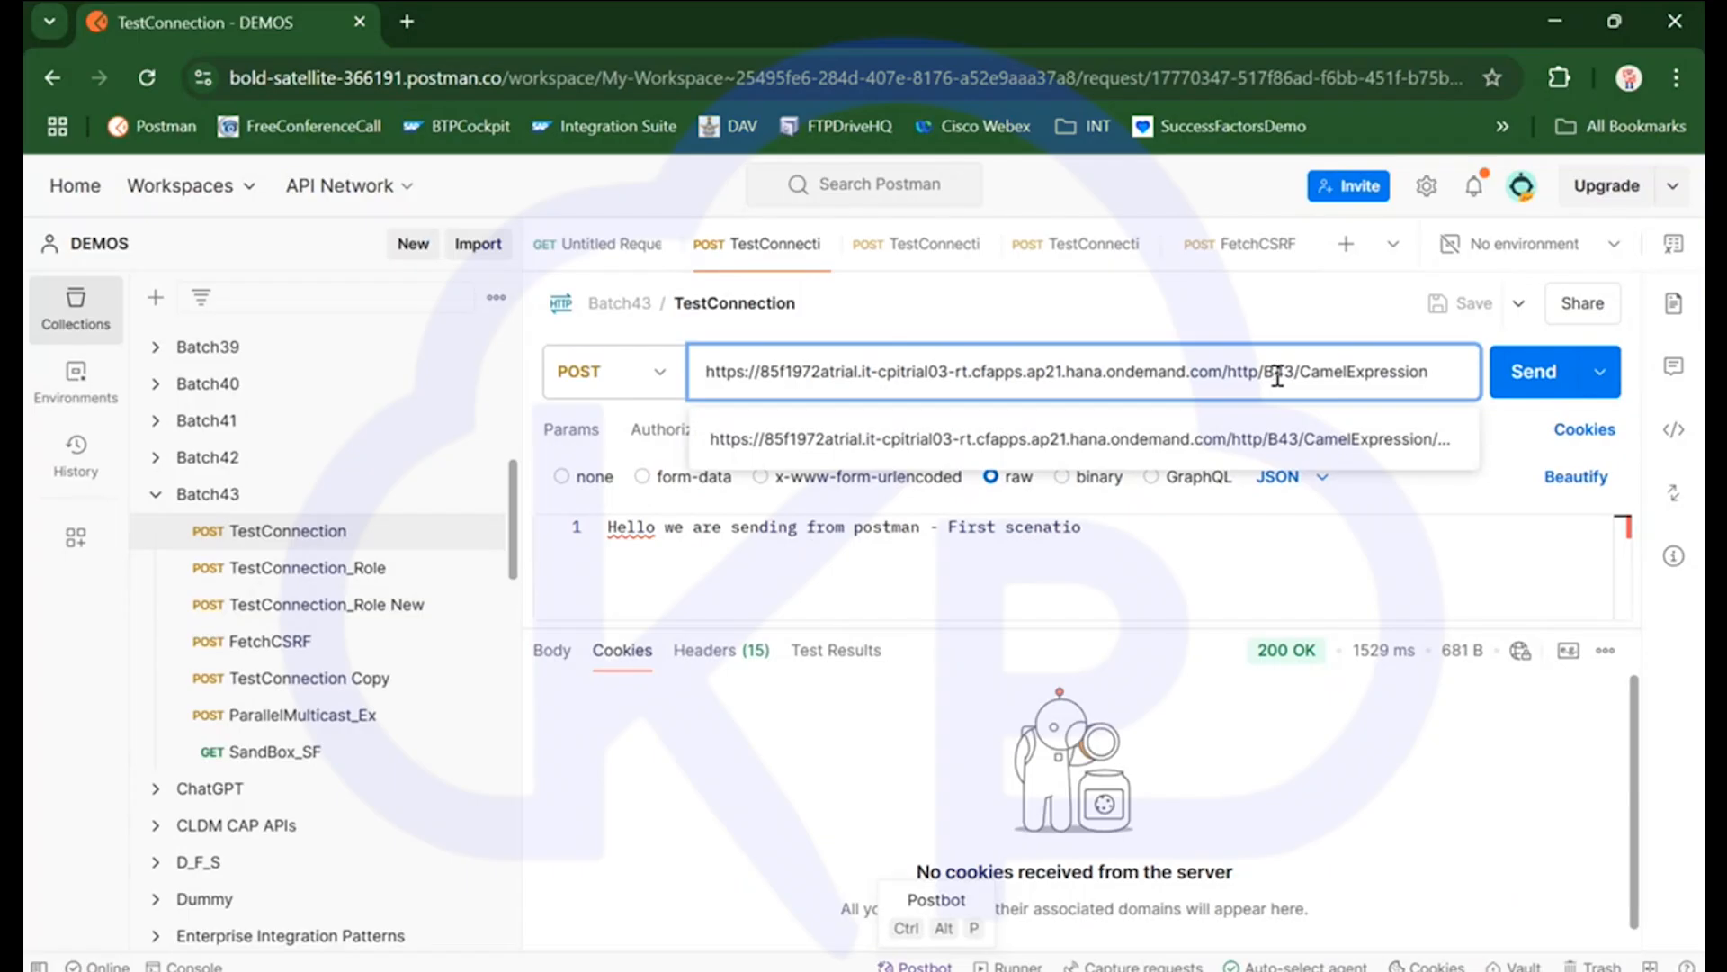
click(360, 567)
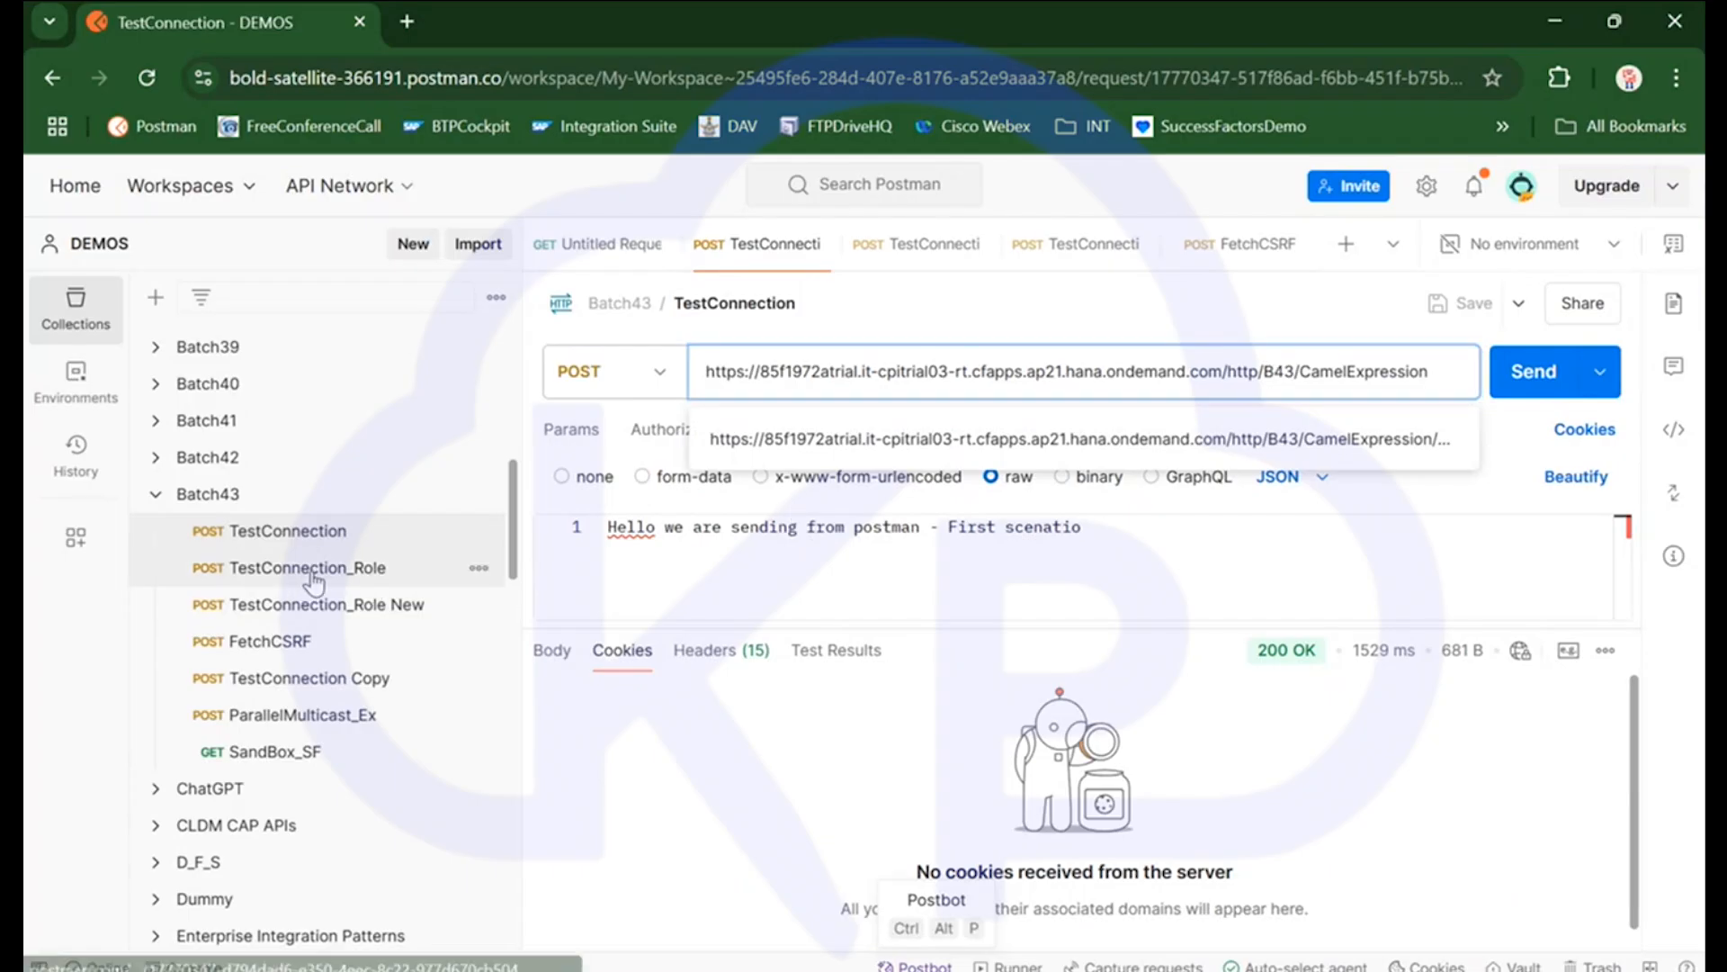
triple_click(1052, 369)
key(ctrl+c)
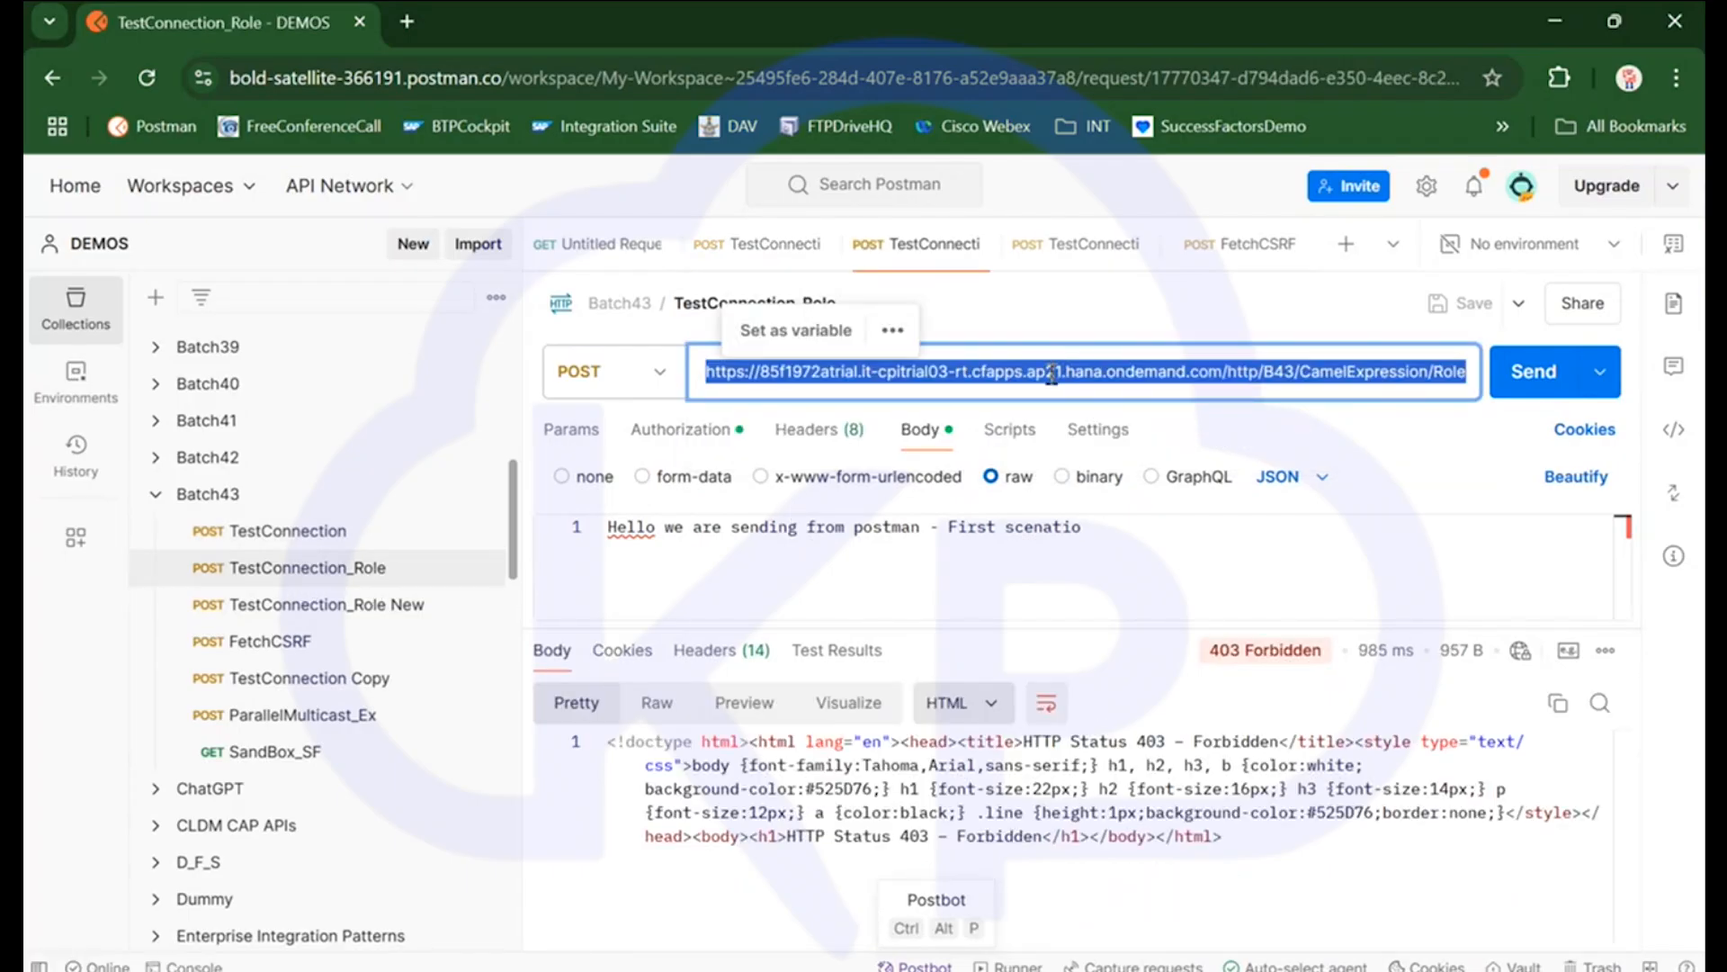
key(alt+Tab)
click(374, 388)
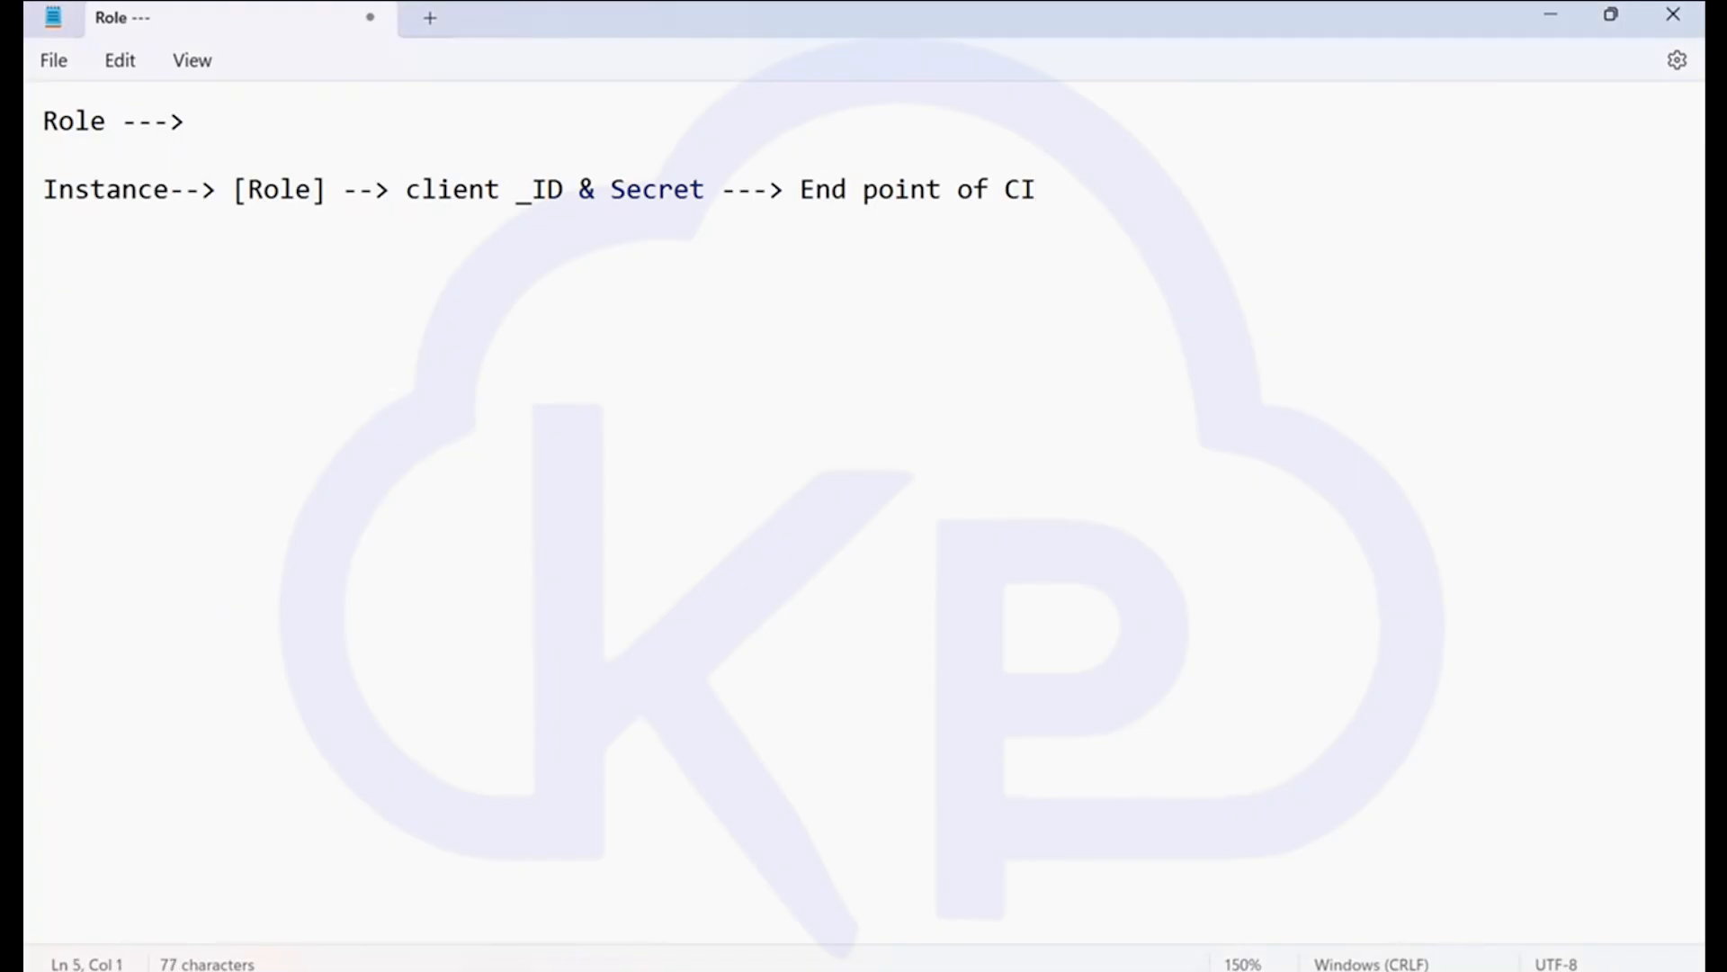
key(Return)
key(ctrl+v)
drag(1591, 297, 1216, 332)
key(alt+Tab)
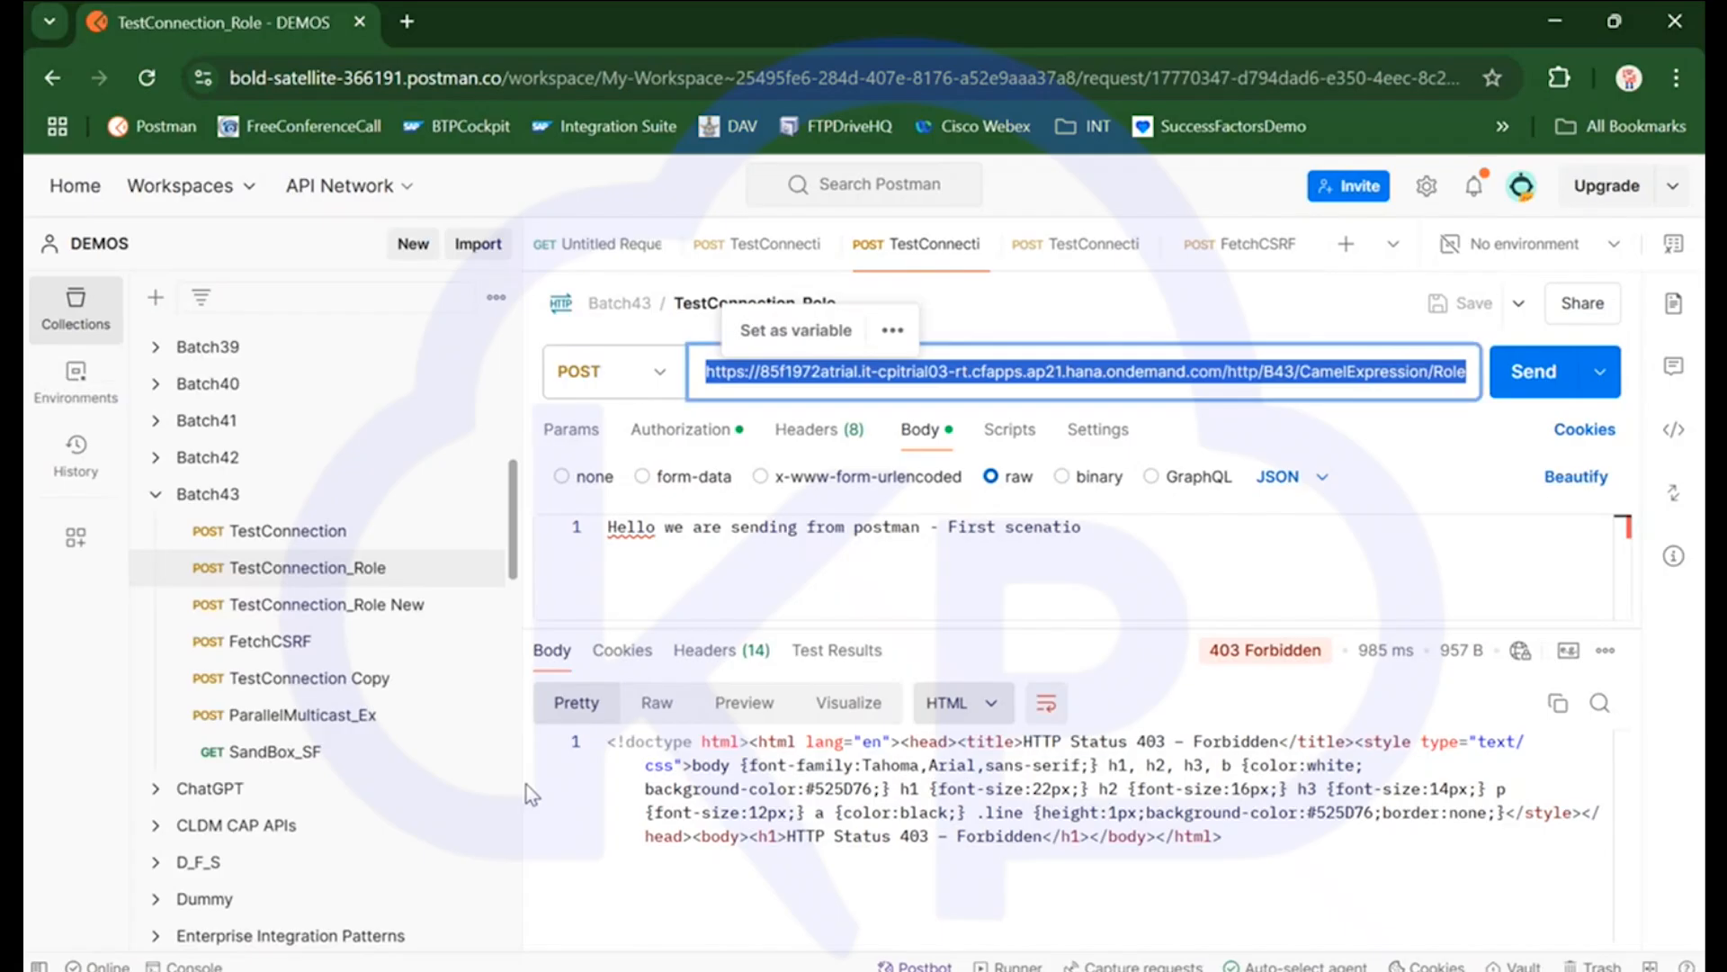
Return to Integration Suite, dismiss the announcements, and highlight the HTTPS sender's connection address in the D4_CamelFramework_Roles flow
key(alt+Tab)
key(alt+Tab)
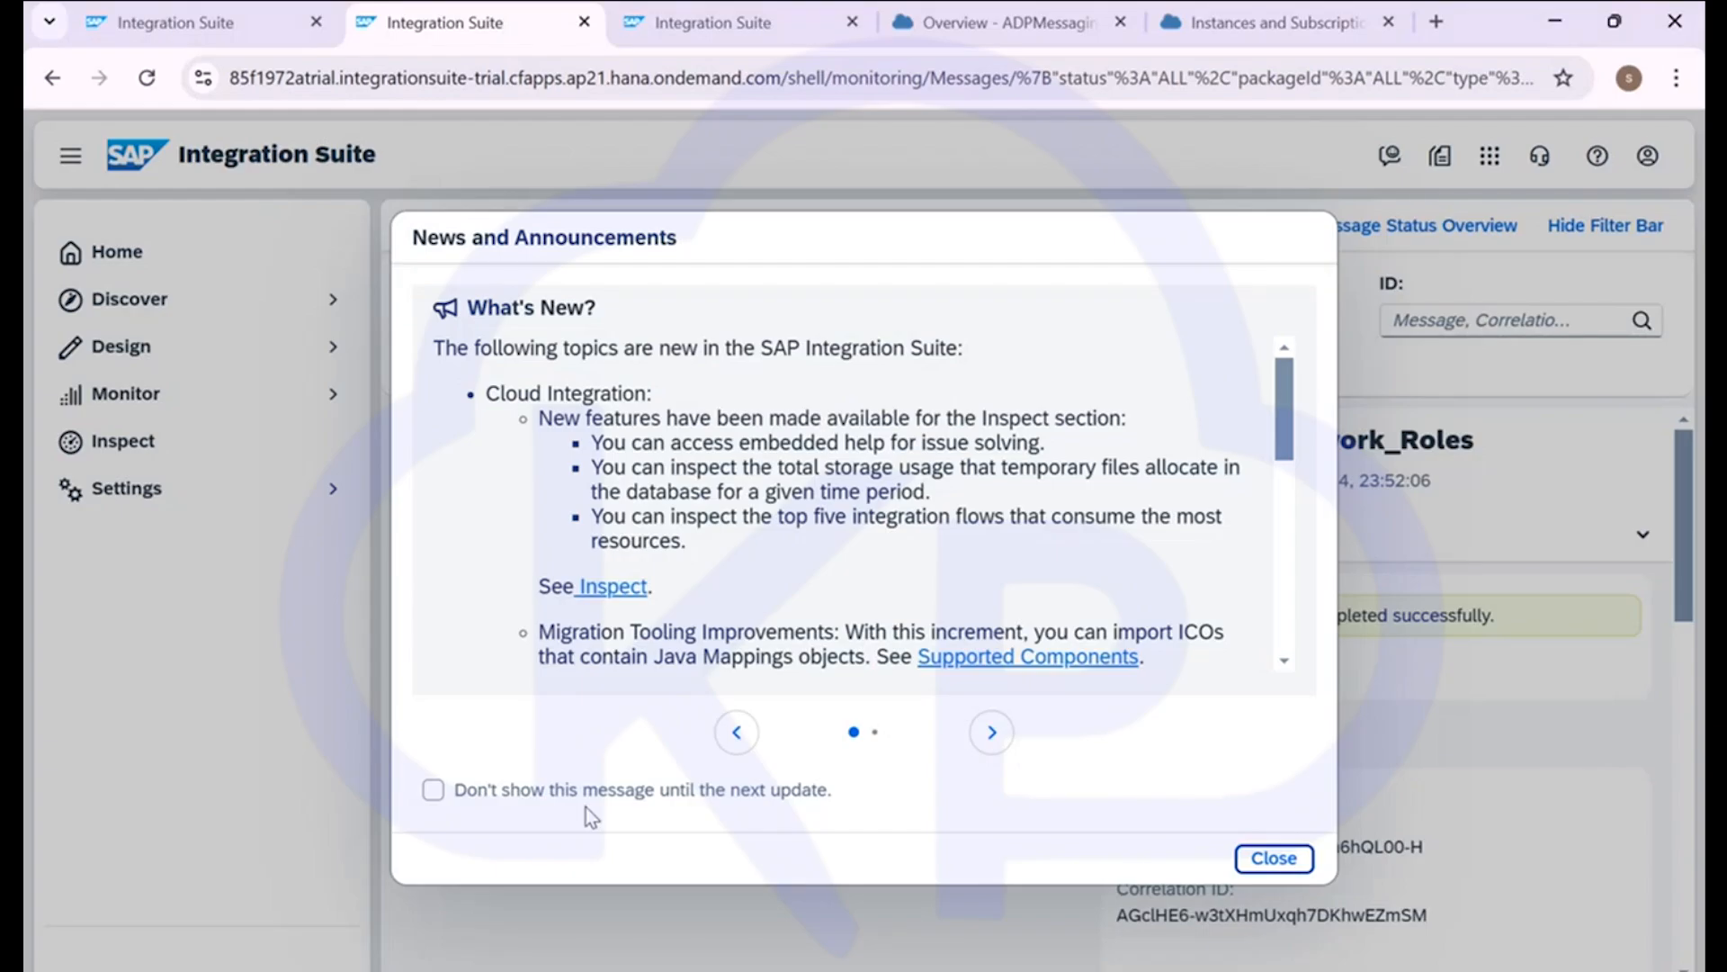
click(1296, 860)
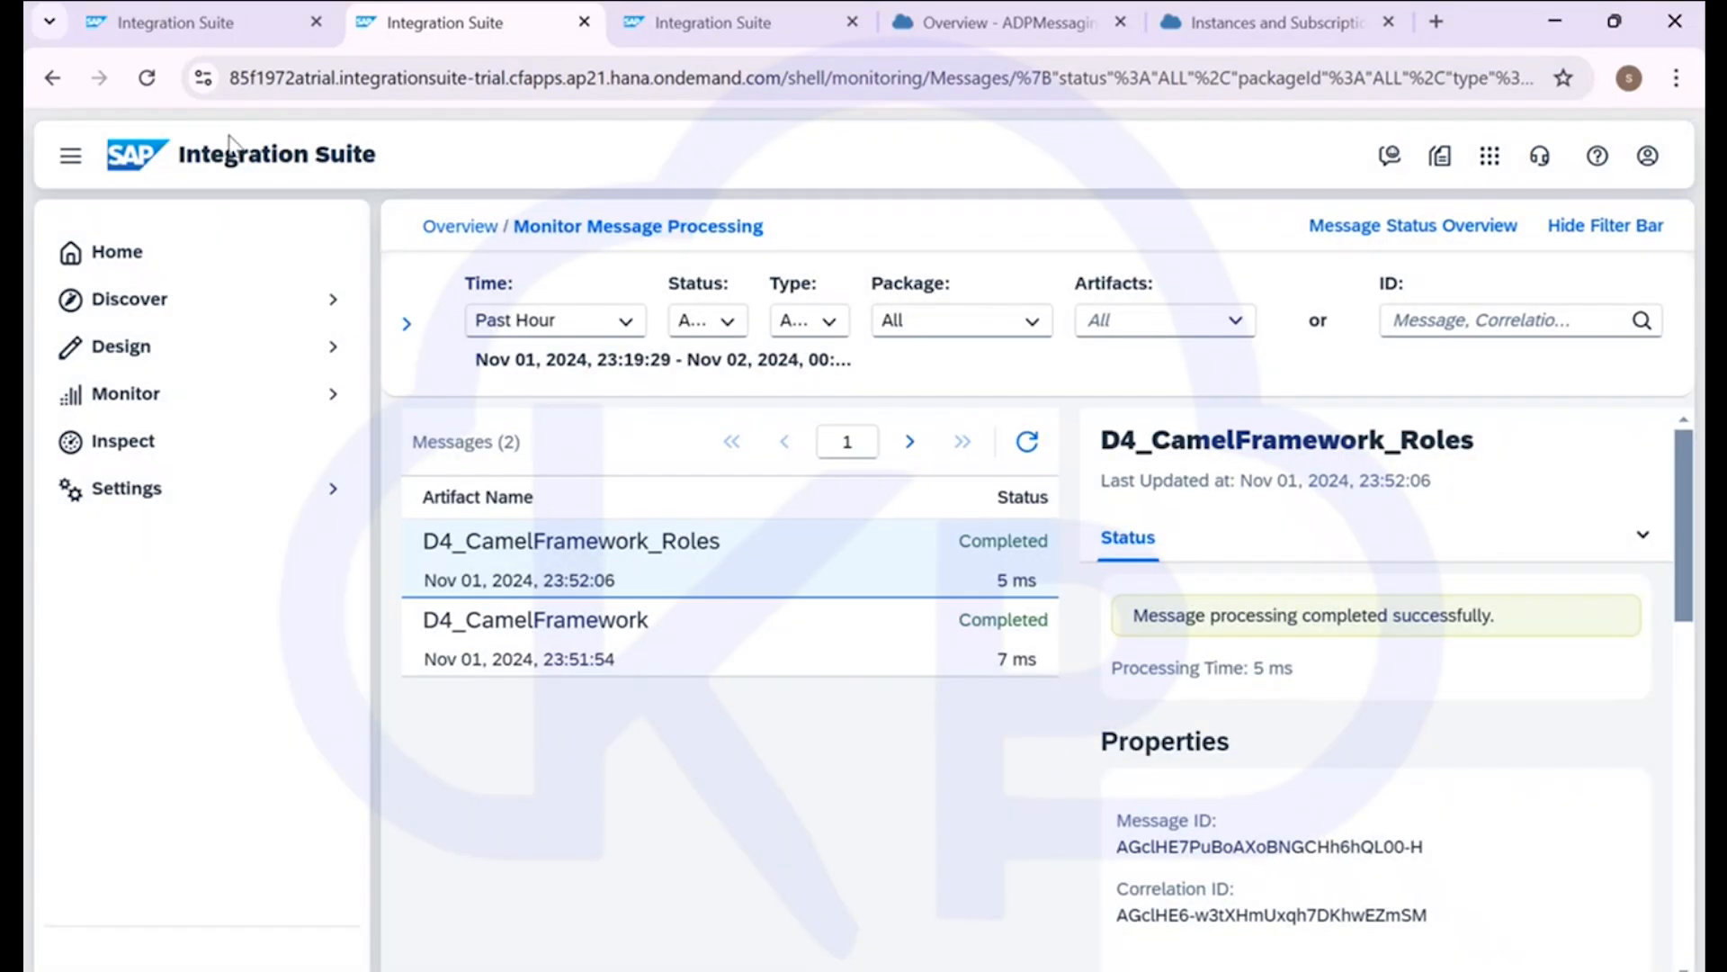
click(236, 27)
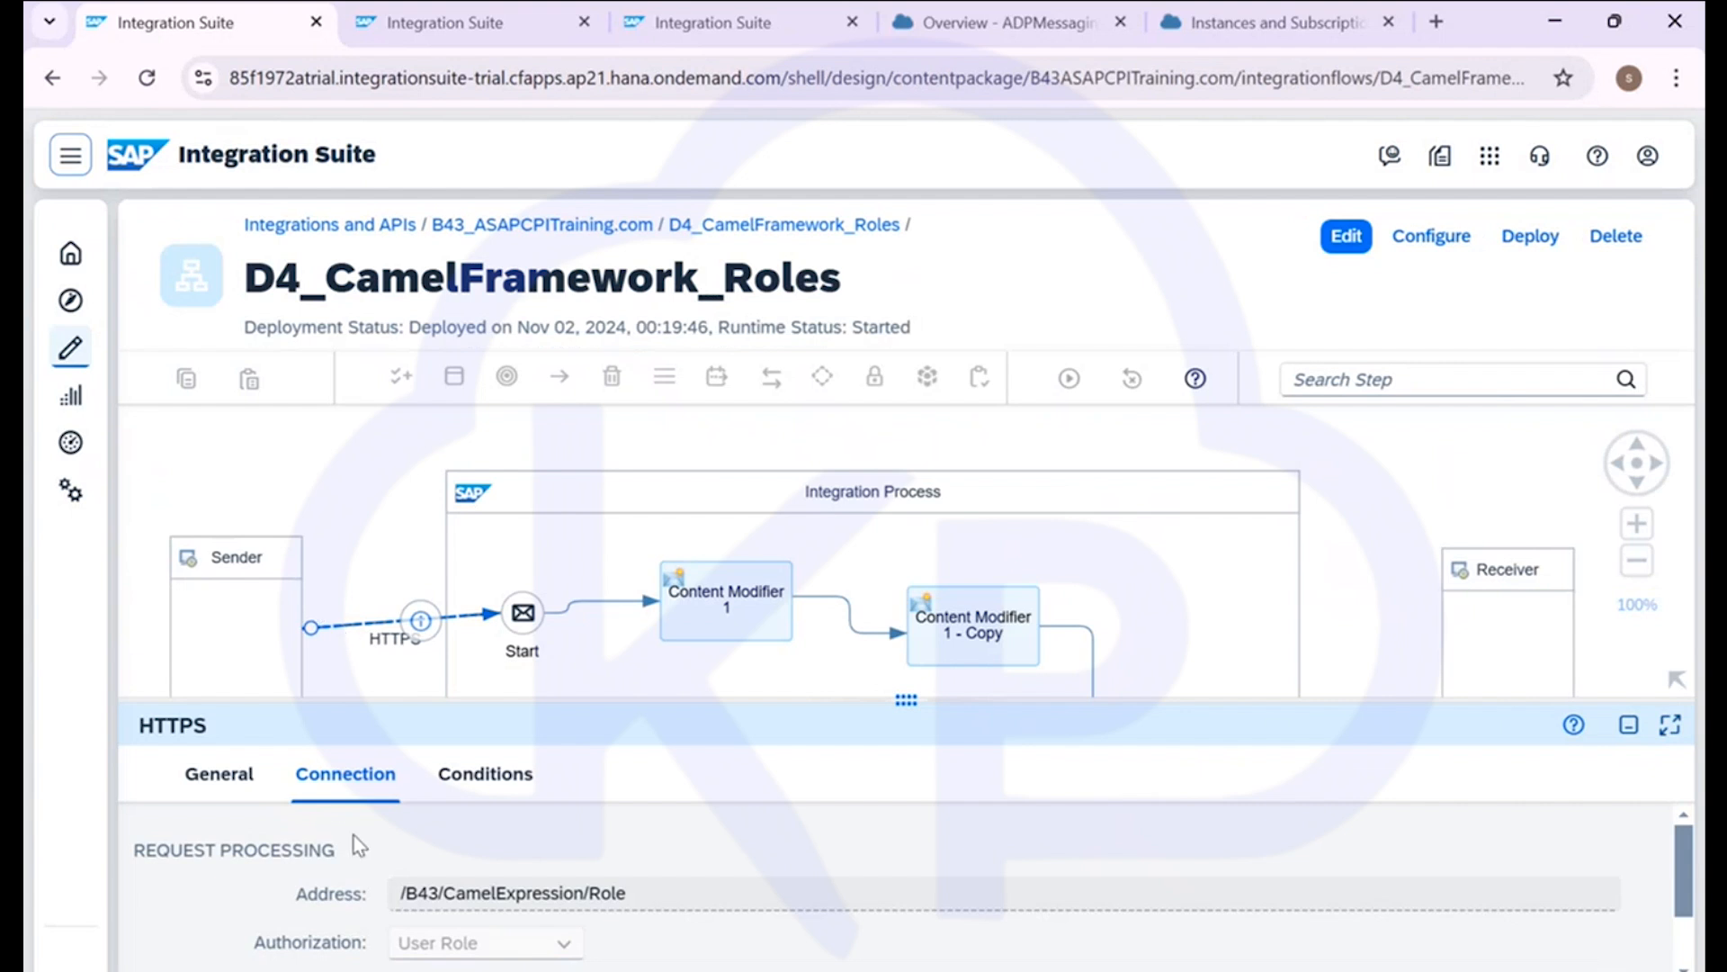
click(335, 787)
drag(674, 898, 395, 894)
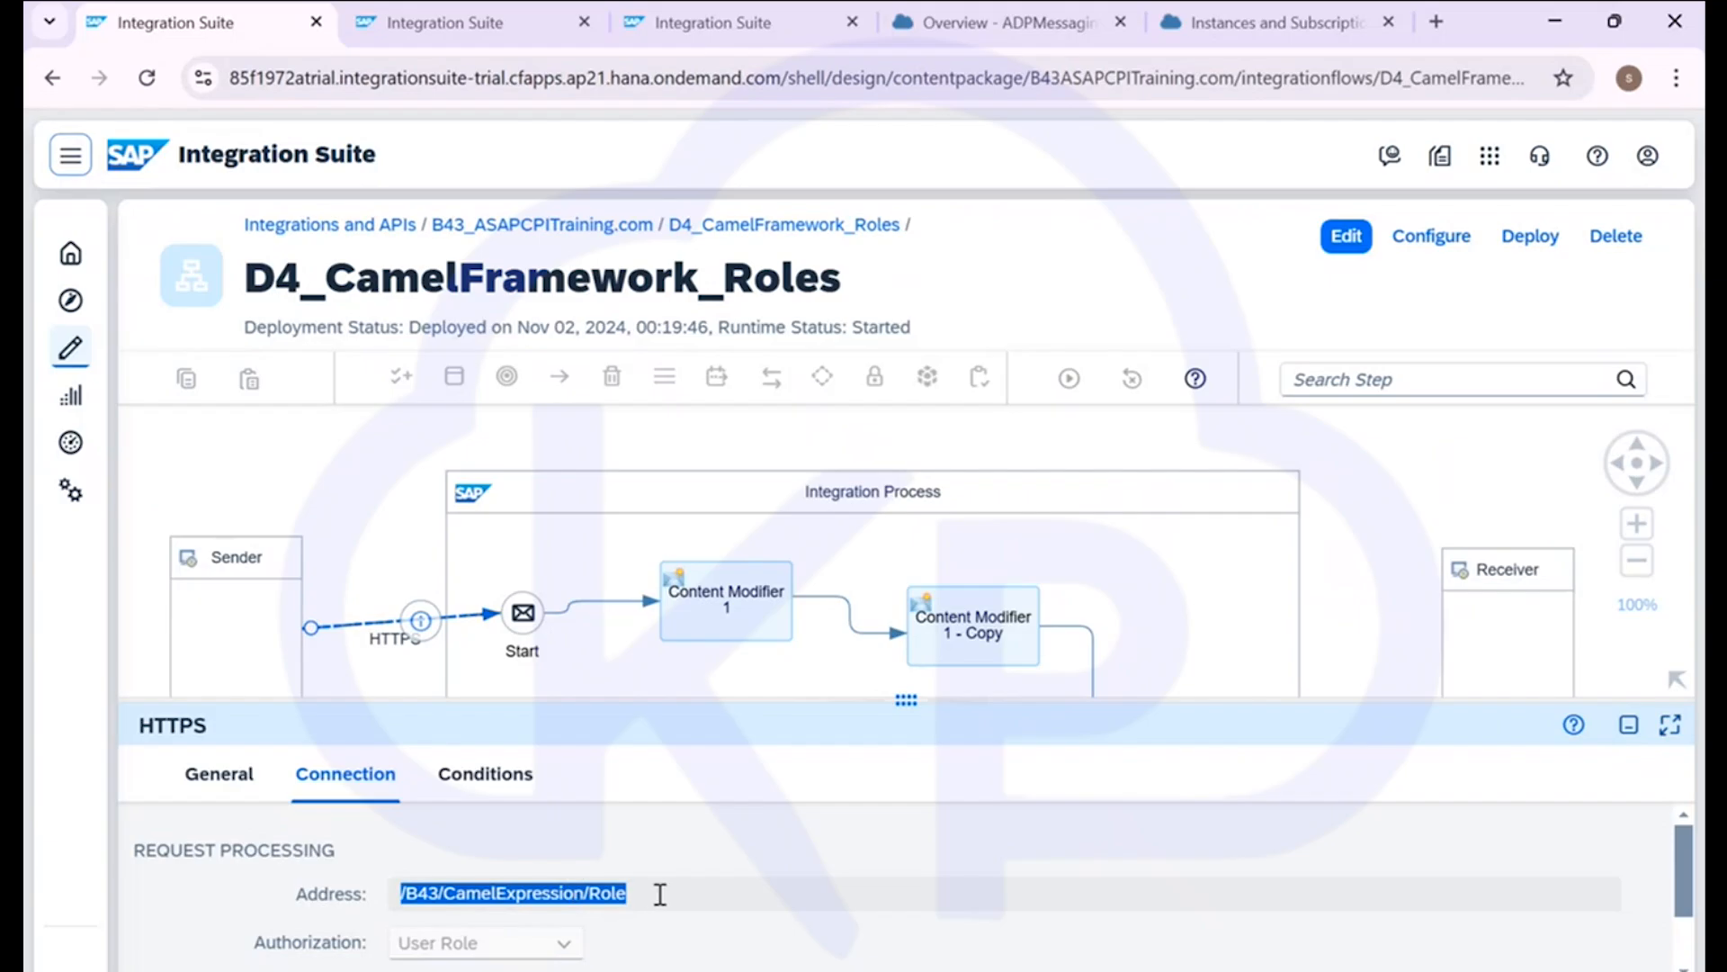
Switch to Postman, check the TestConnection_Role request's URL path, then send its POST request and inspect the response body
key(alt+Tab)
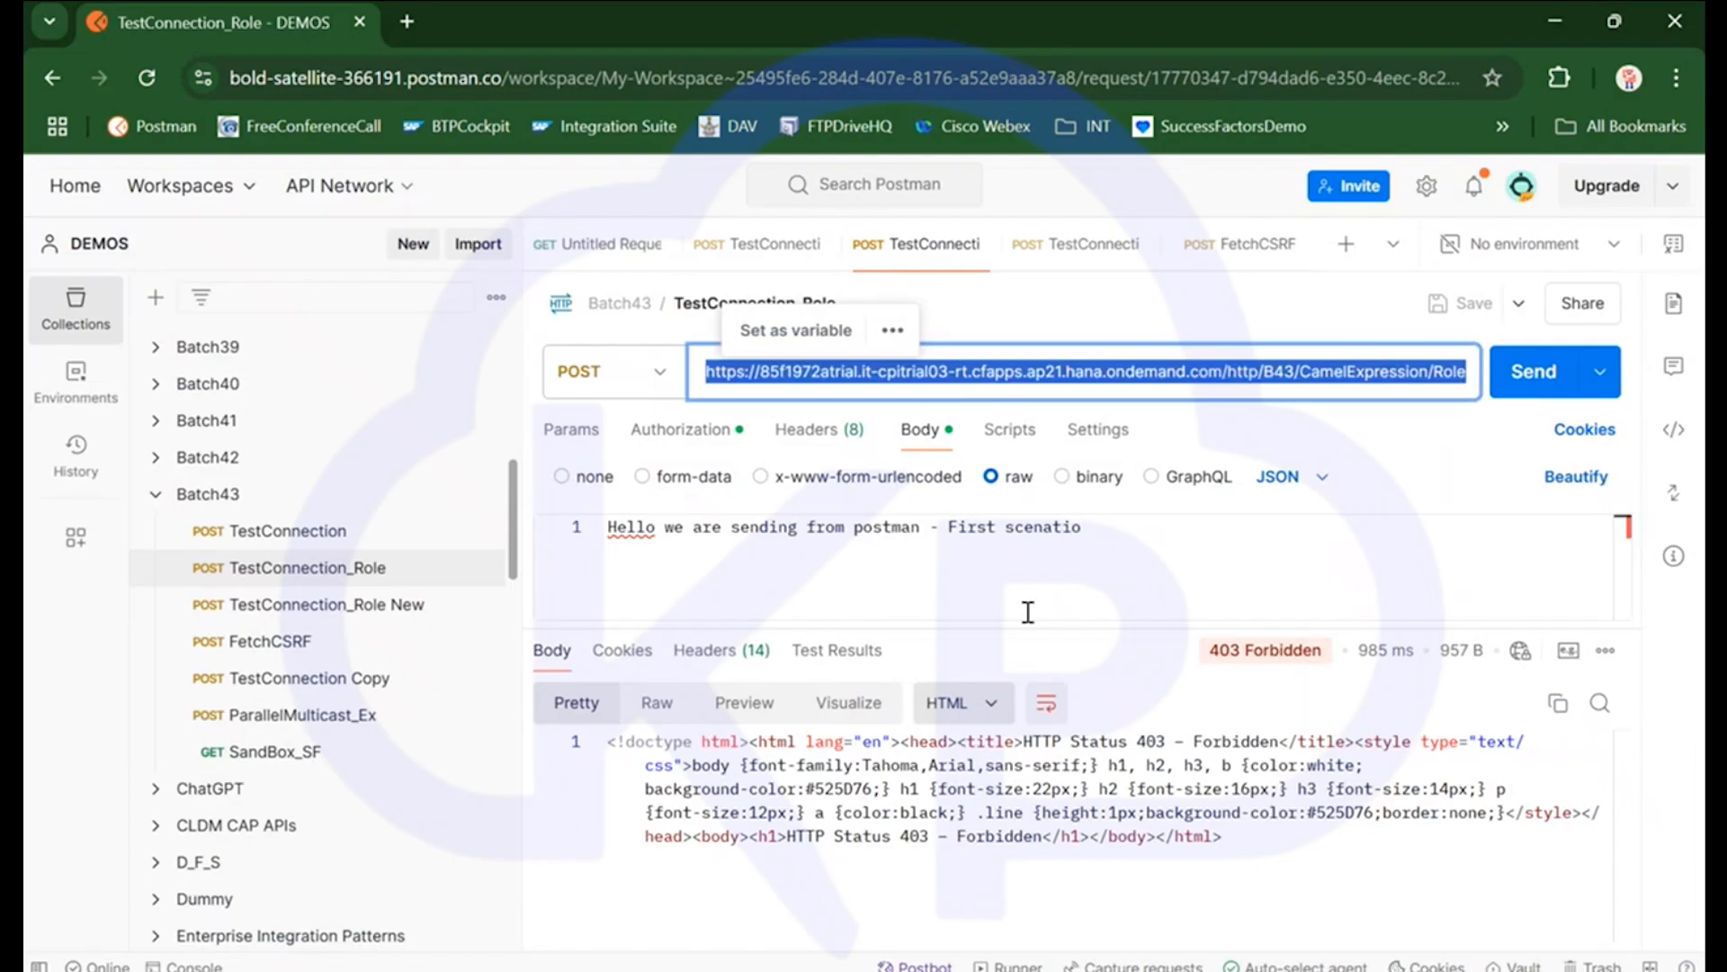
drag(1300, 372, 1472, 372)
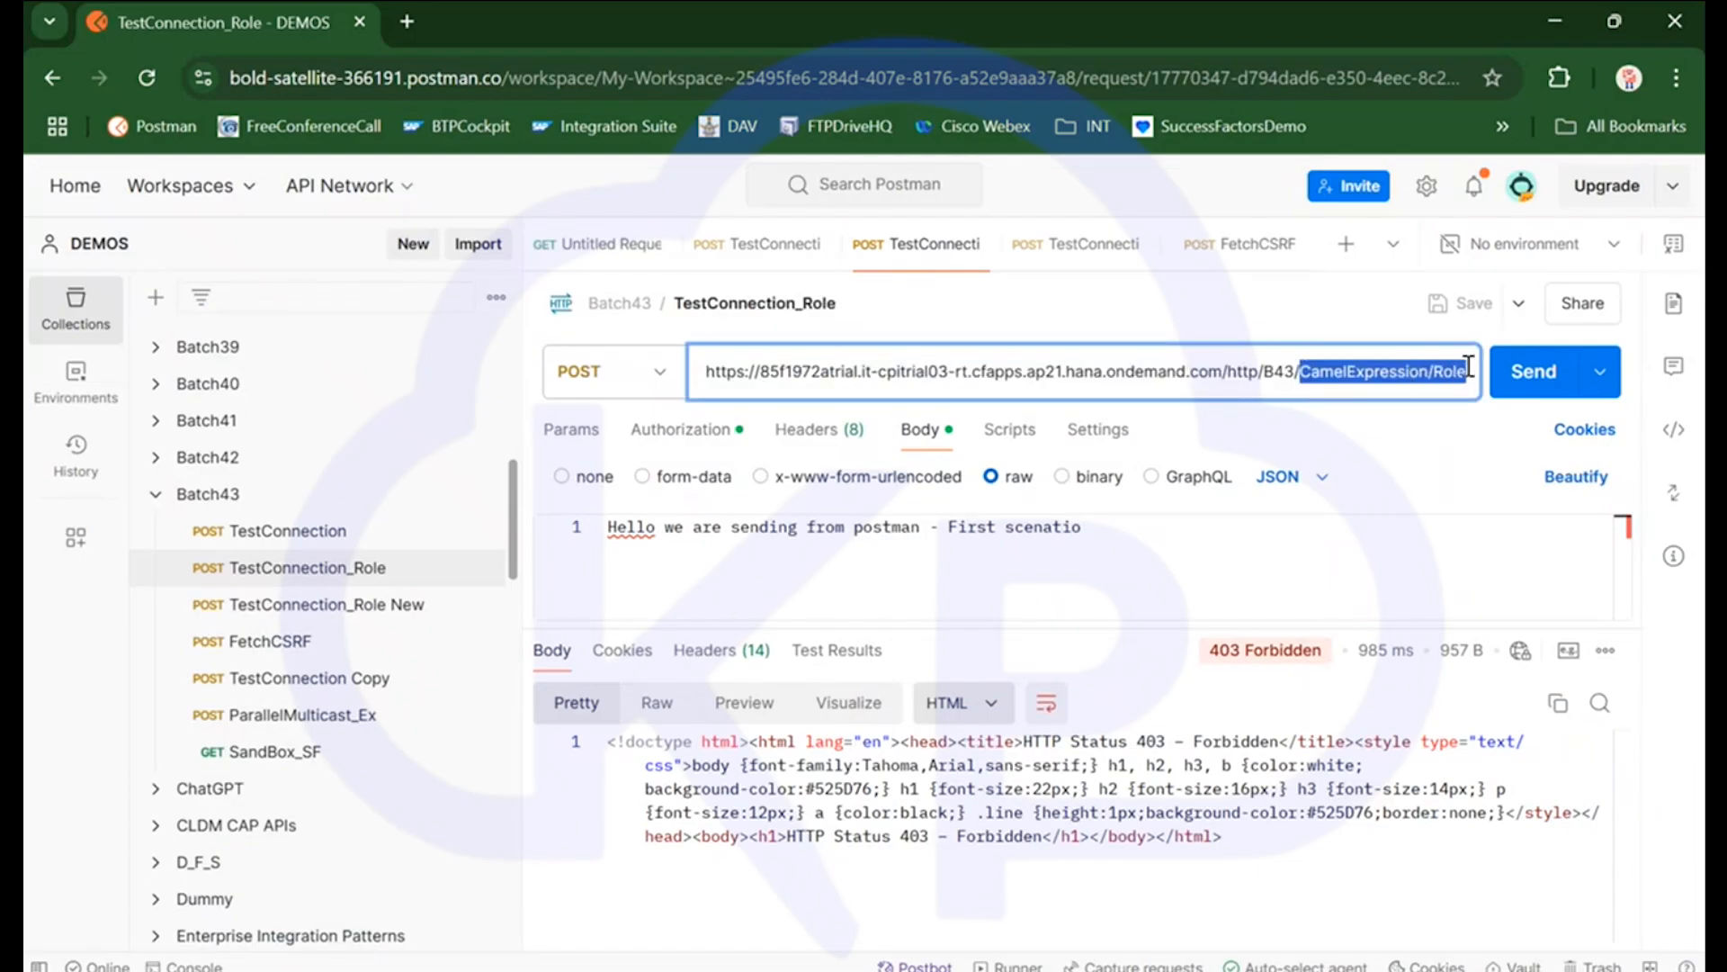
click(329, 571)
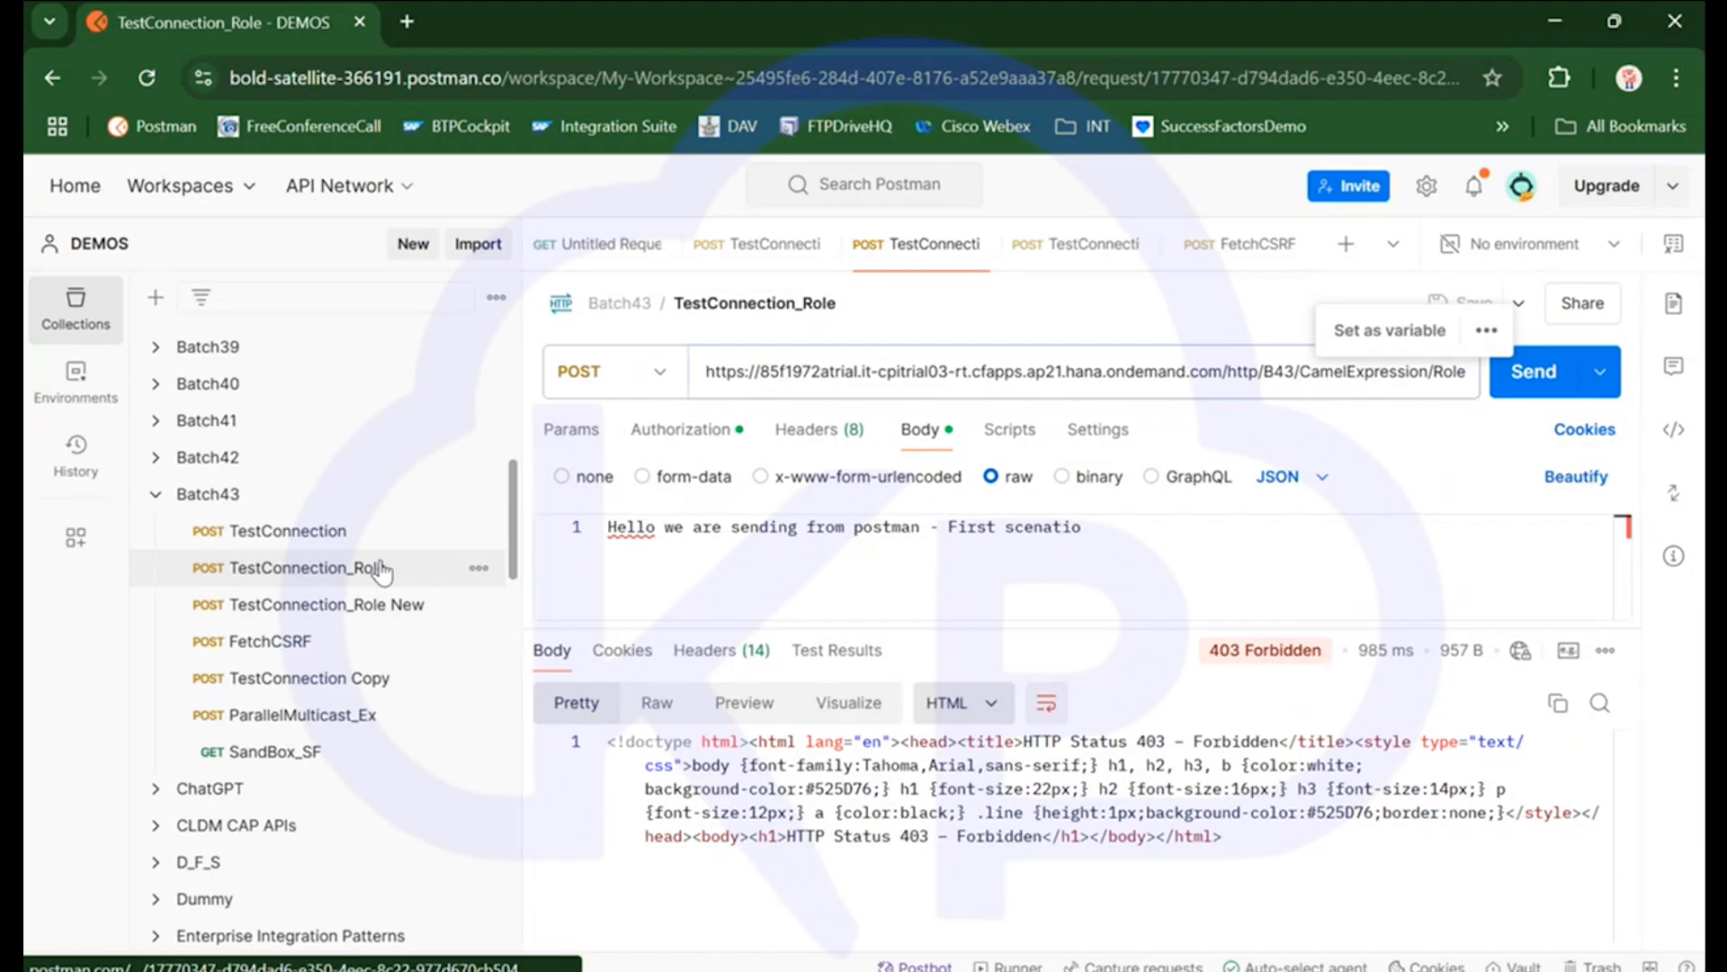
click(1534, 372)
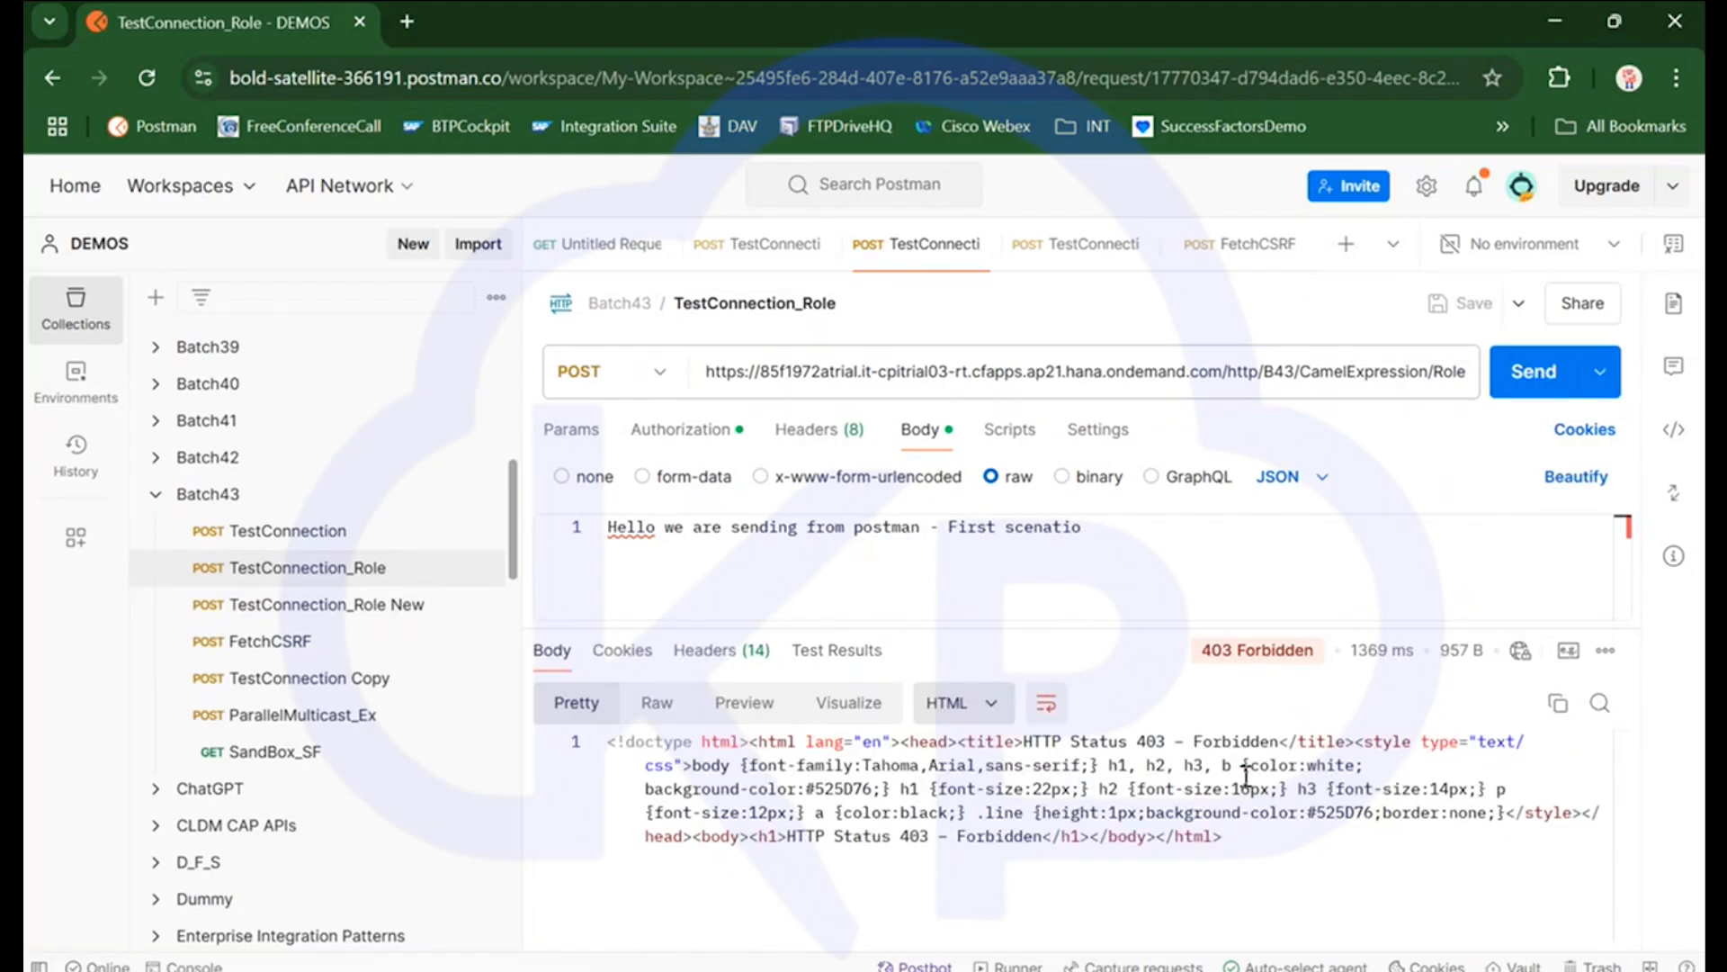
drag(1025, 743, 1279, 743)
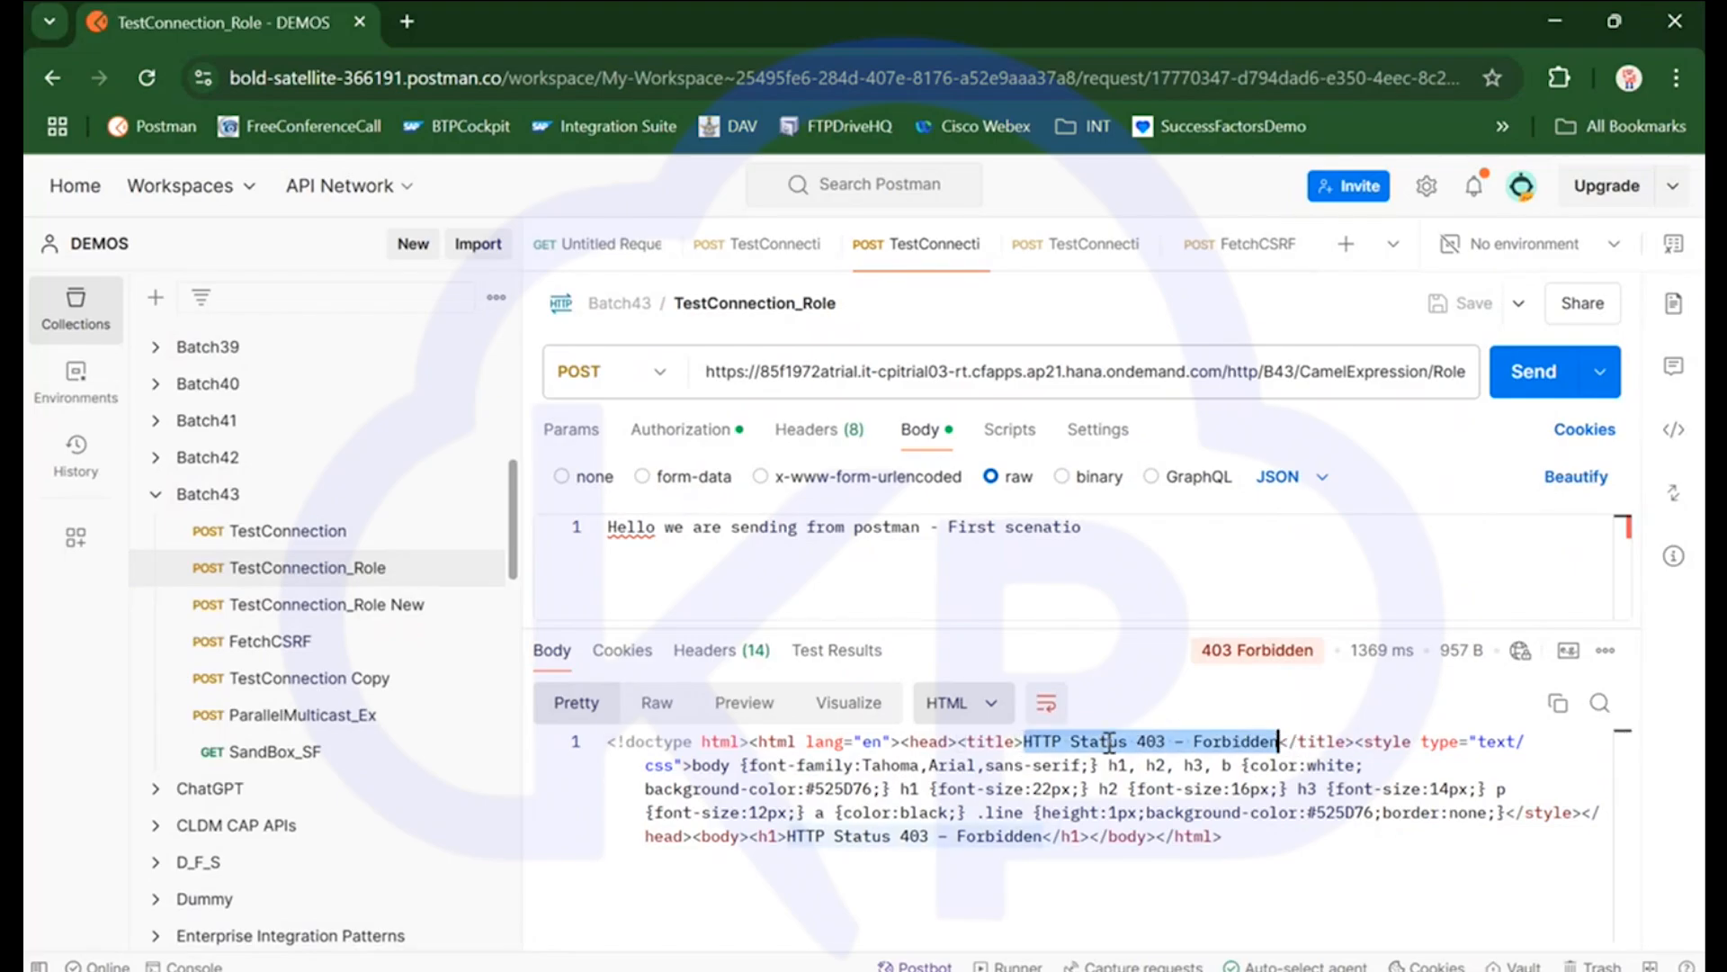
Return to Integration Suite and check the monitored messages and the ADPMessaging.send entry among the managed user roles
key(alt+Tab)
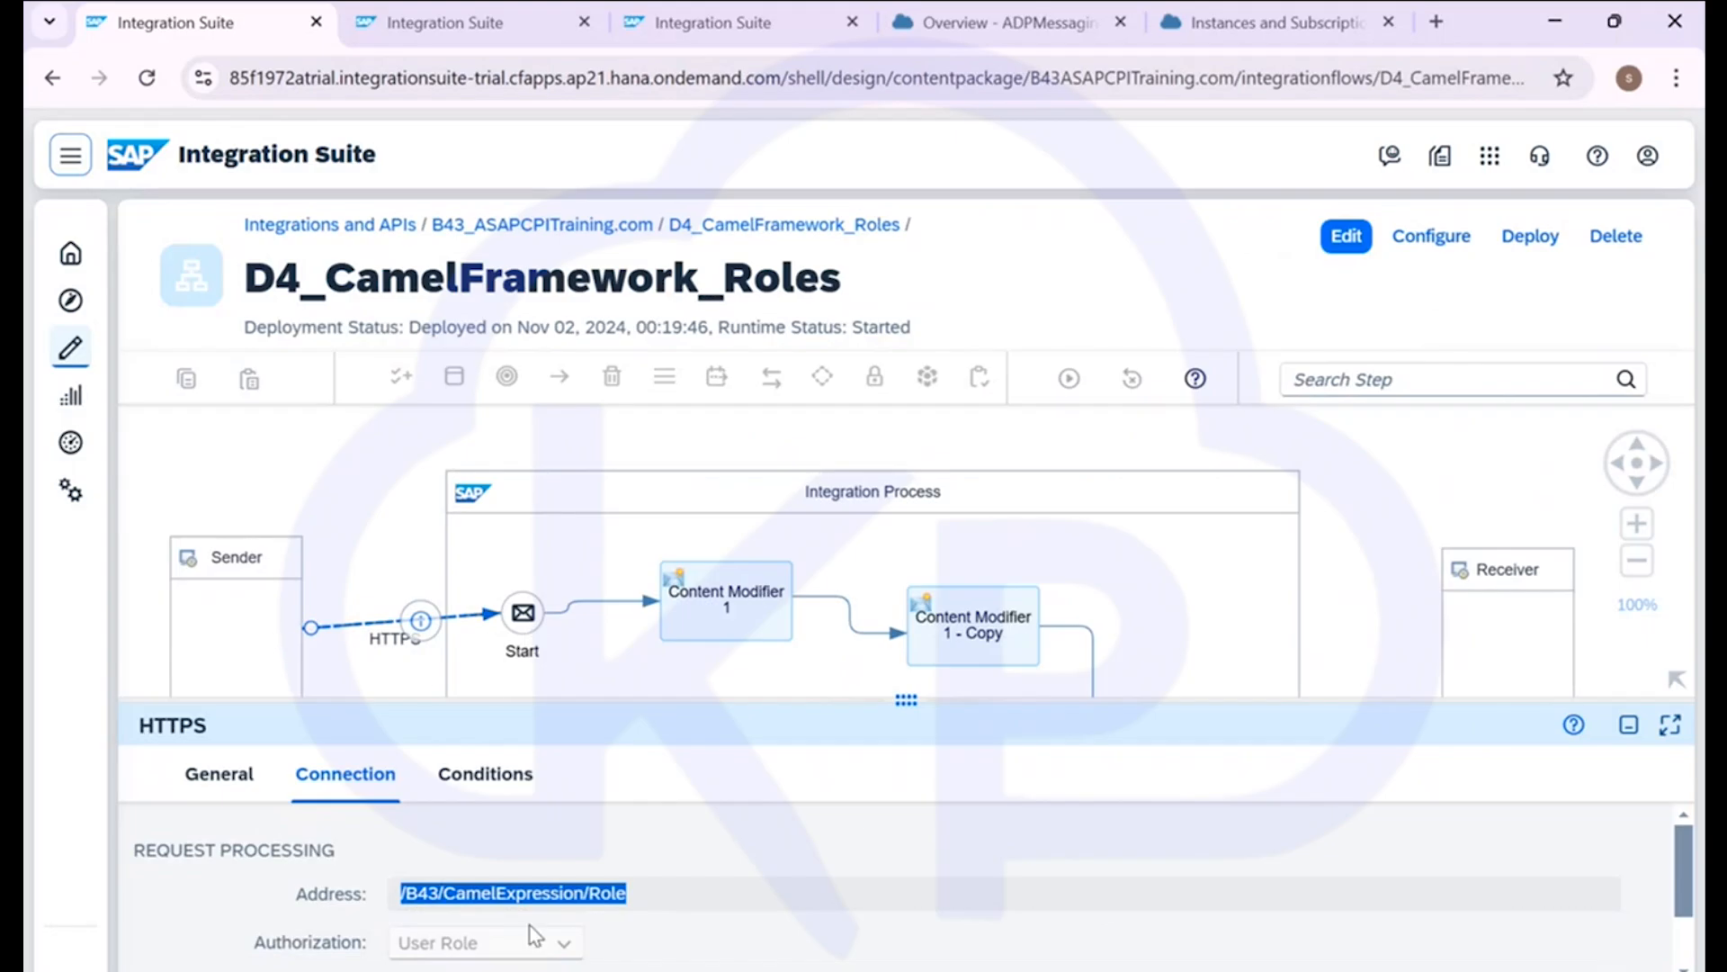
click(459, 22)
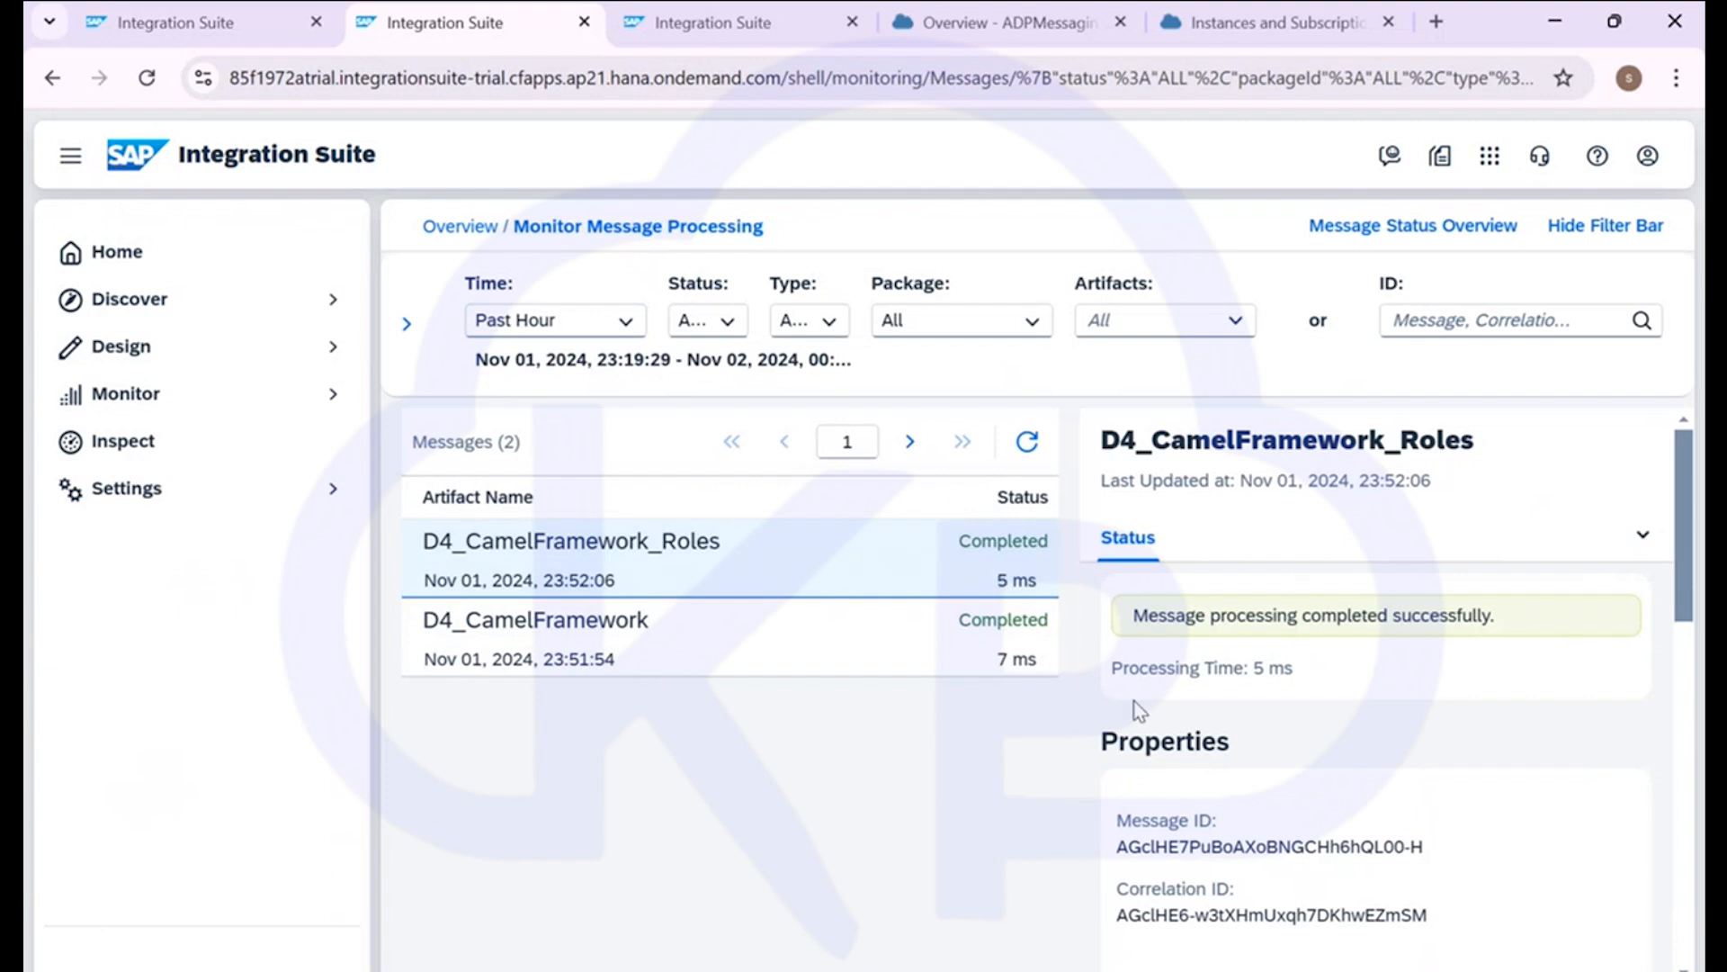
scroll(1140, 711, down, 2)
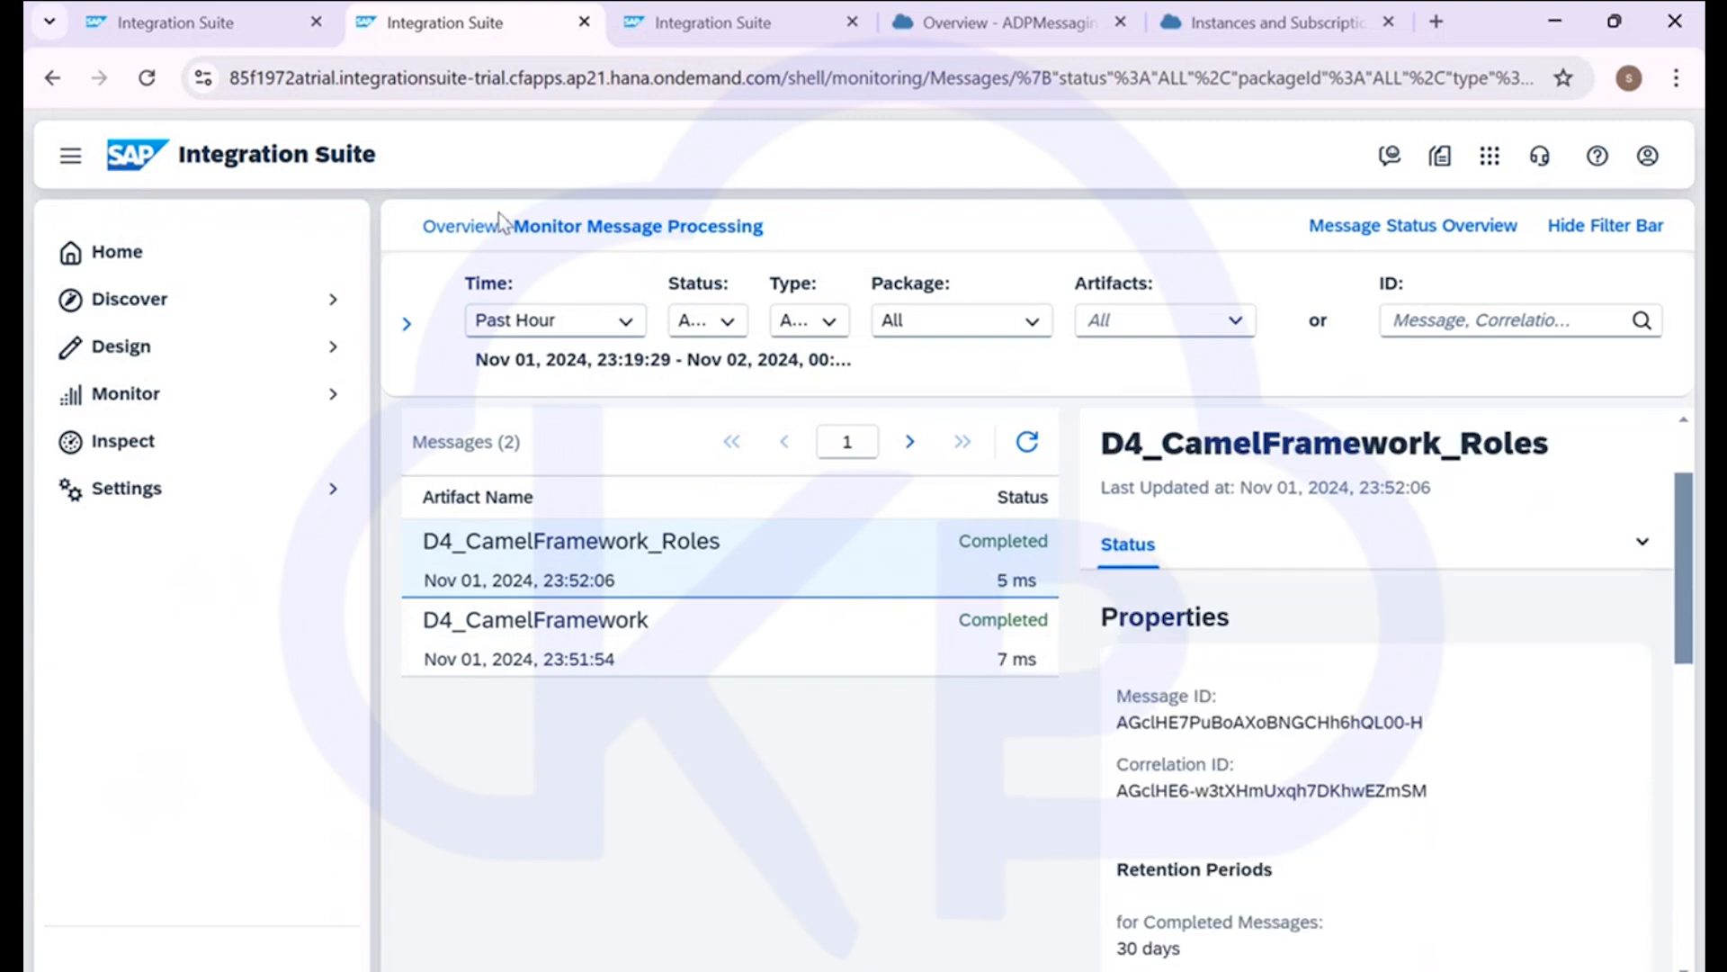
click(715, 25)
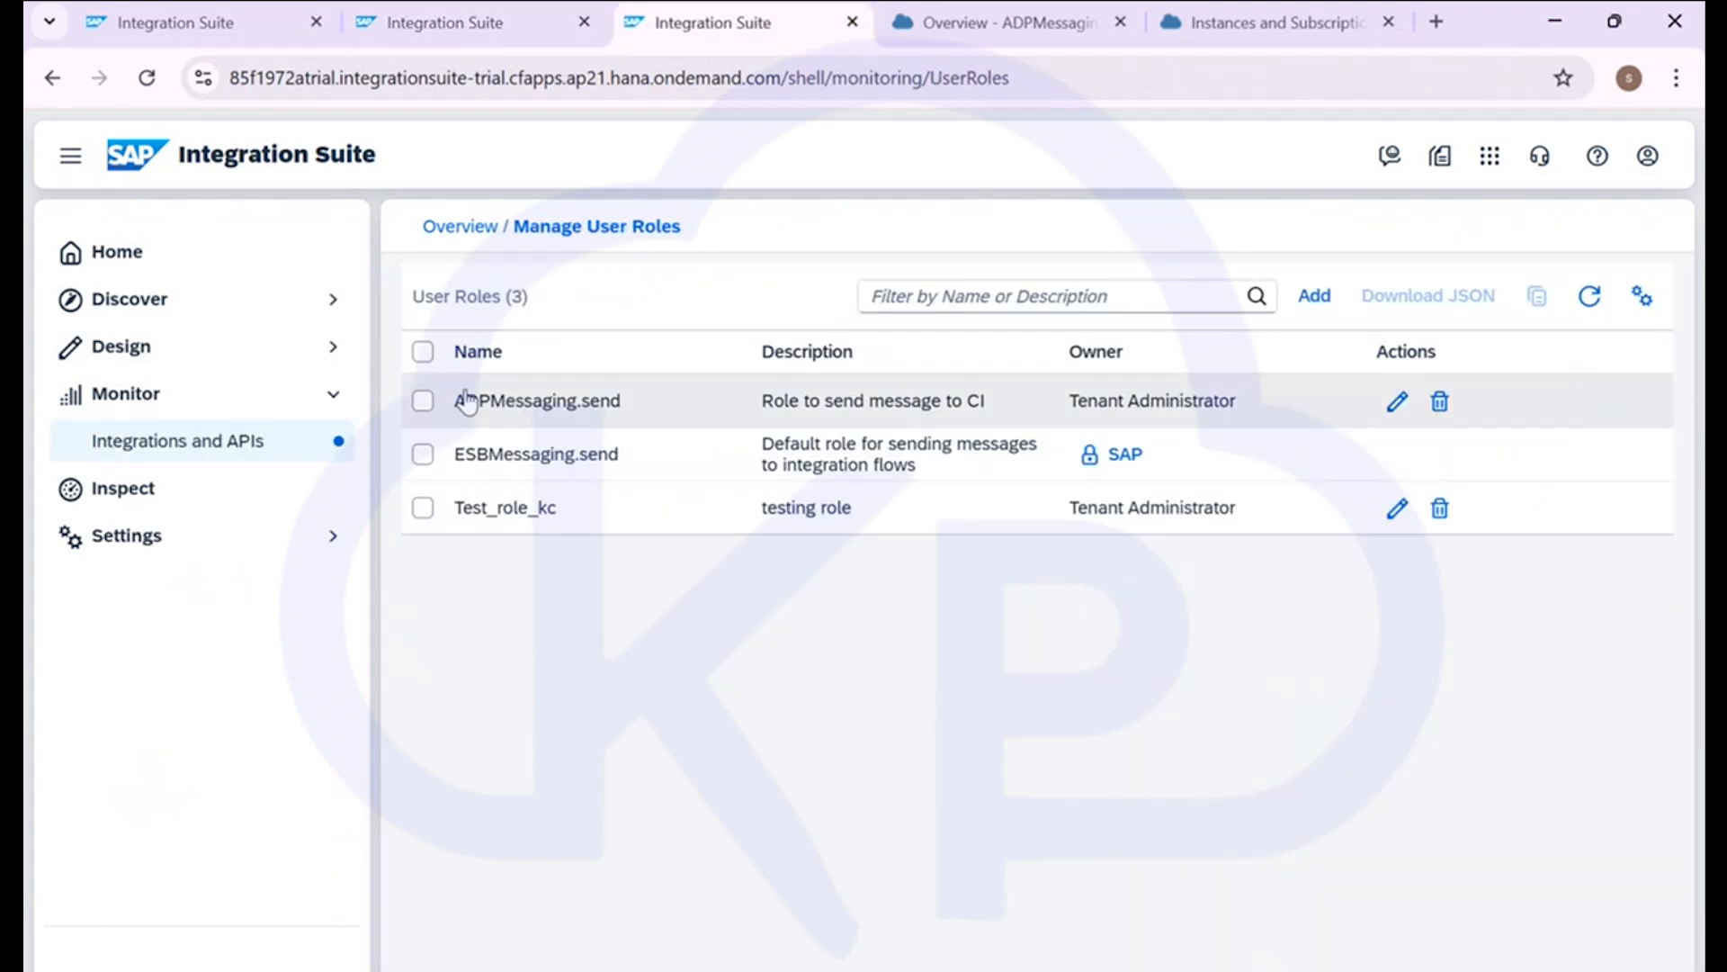
drag(457, 401, 655, 409)
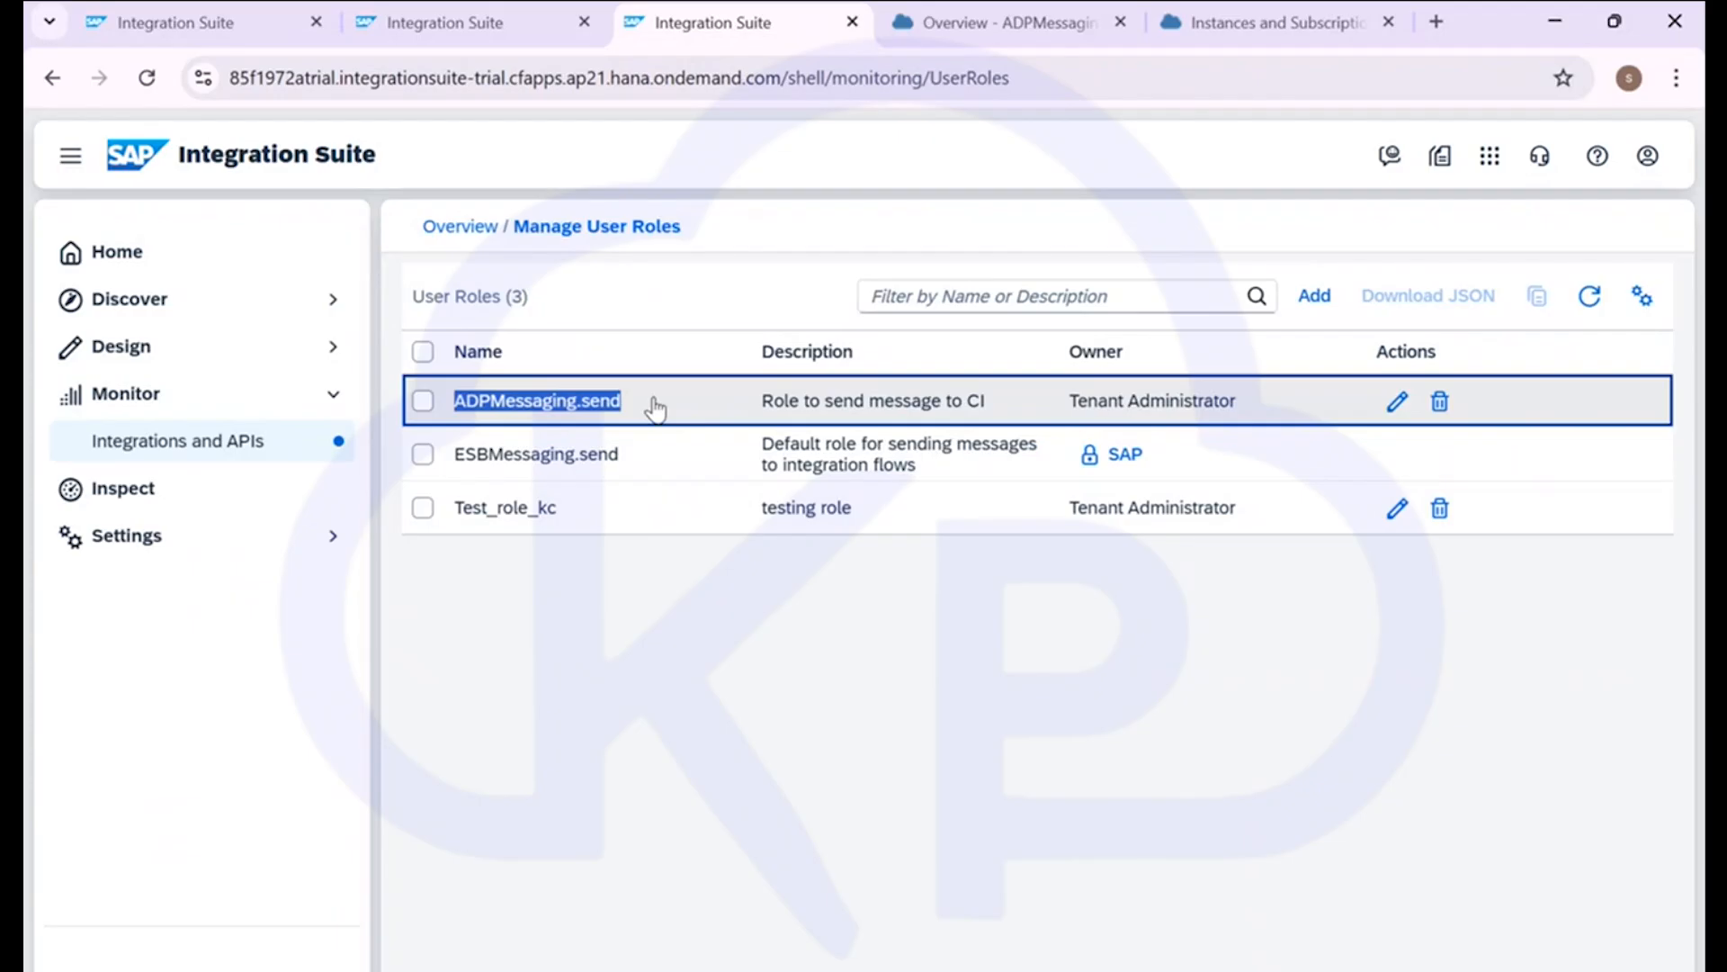
Switch to BTP Cockpit and locate the ADPMessaging.send role in the Dev subaccount's roles
click(1035, 24)
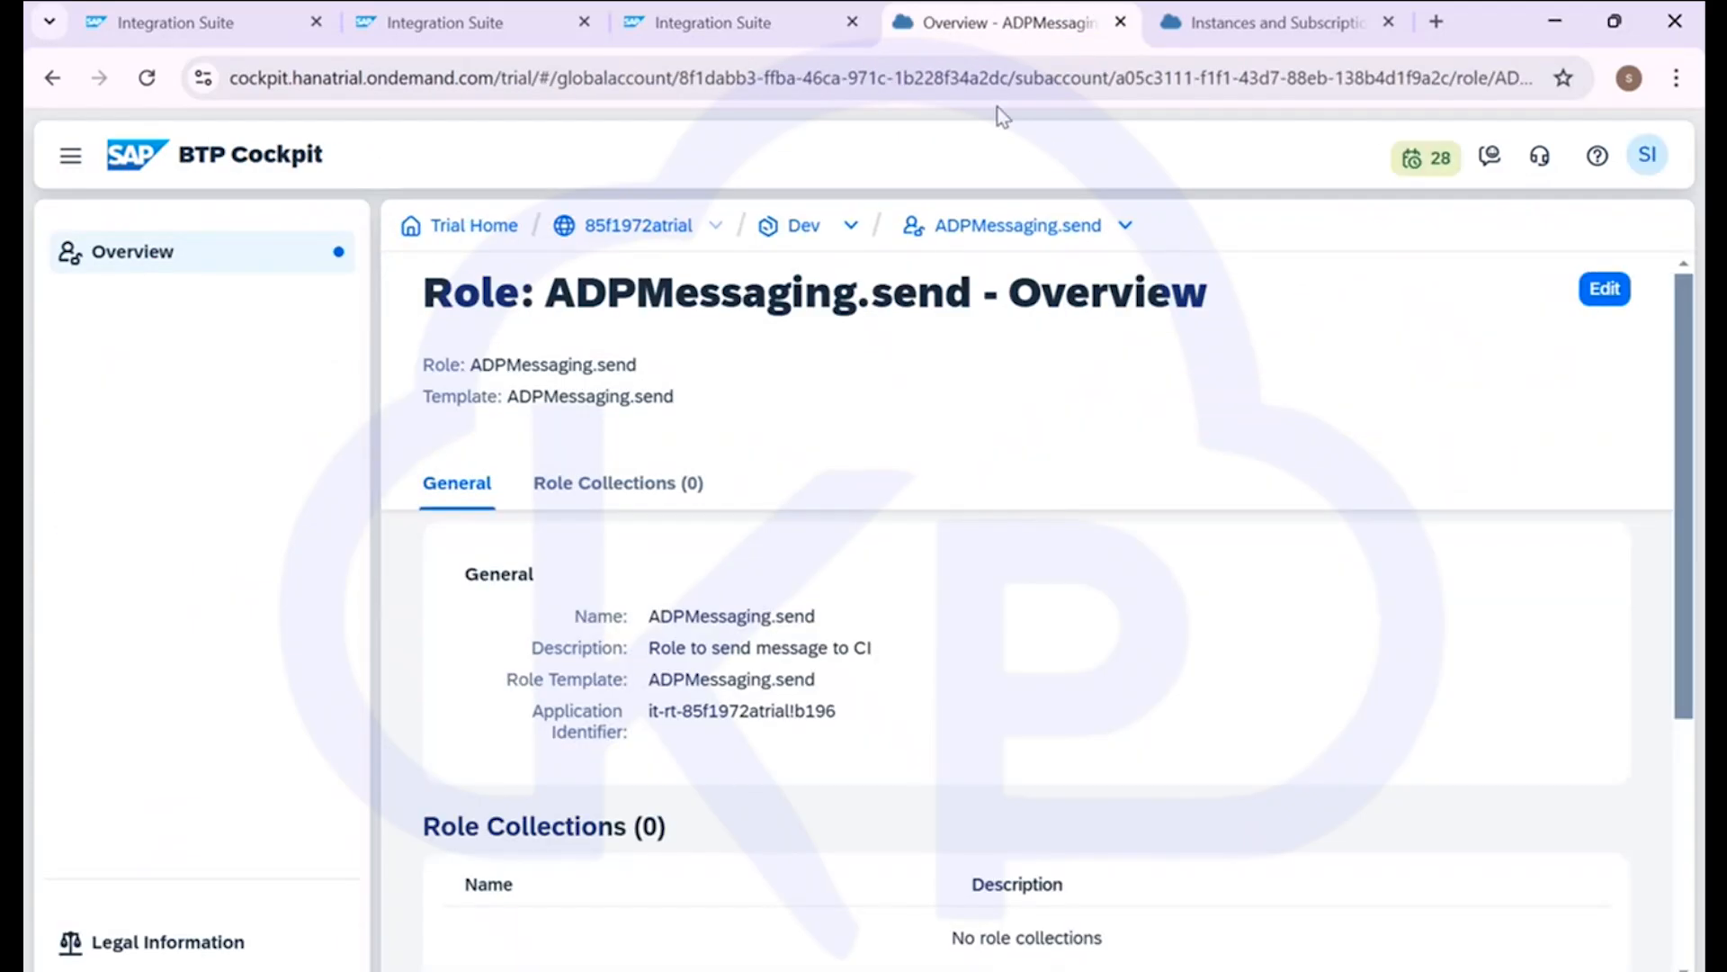
click(801, 232)
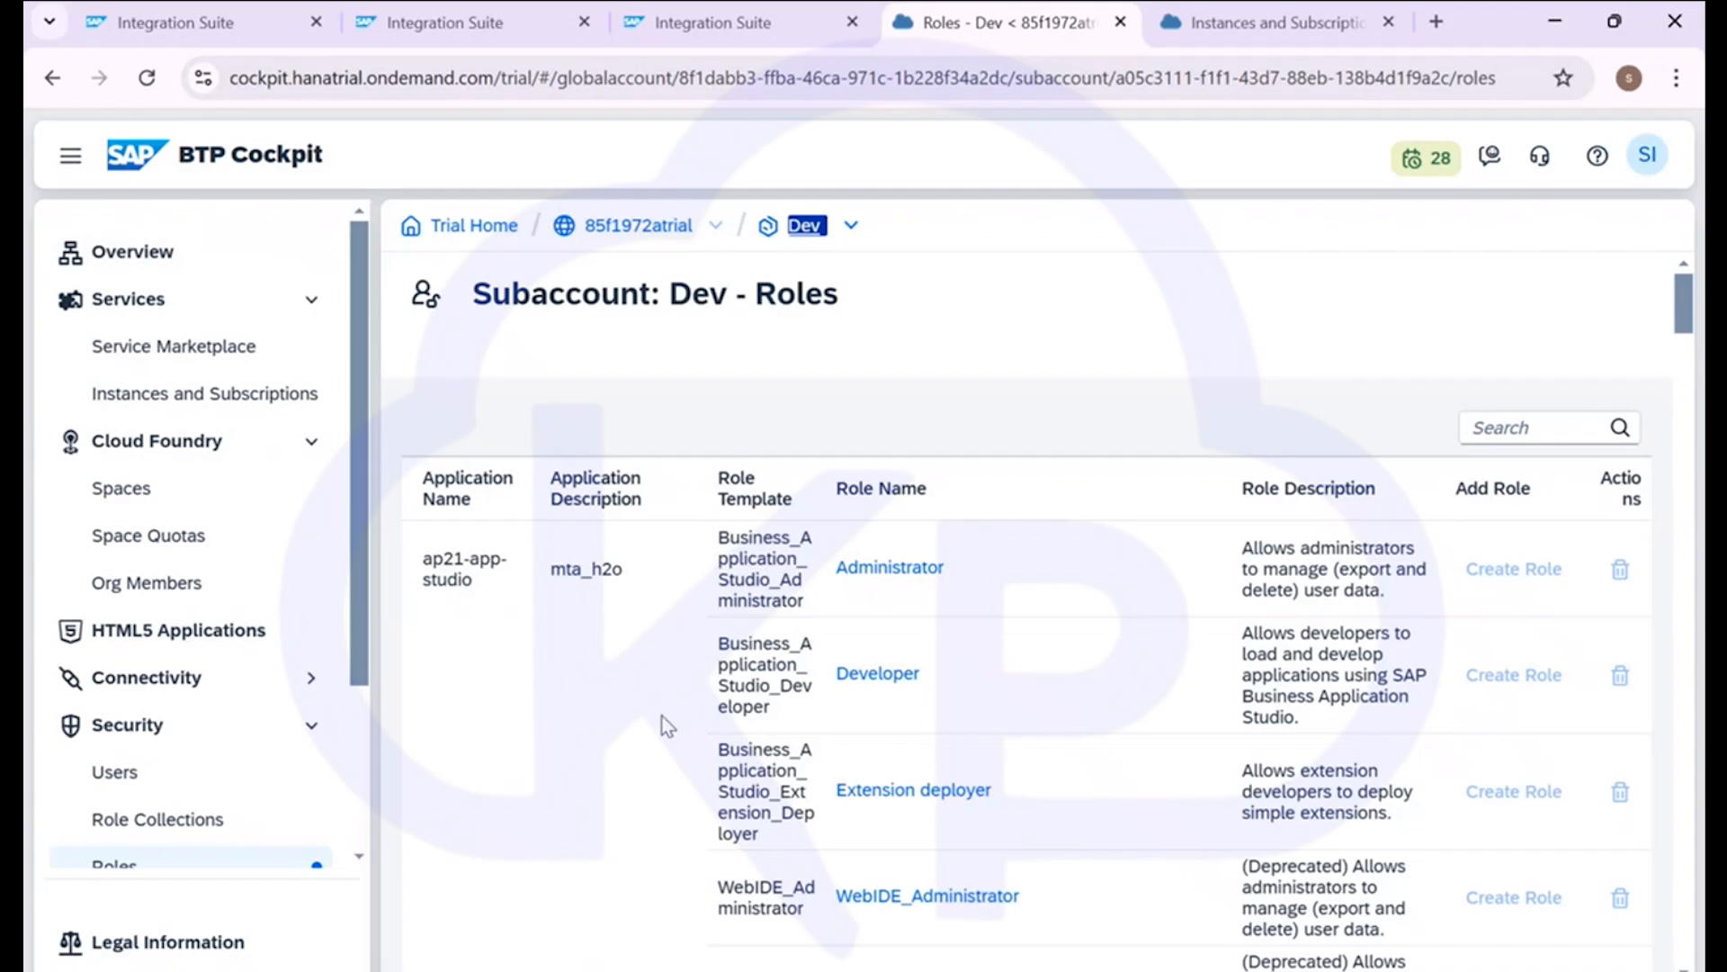
click(1496, 427)
scroll(974, 693, down, 15)
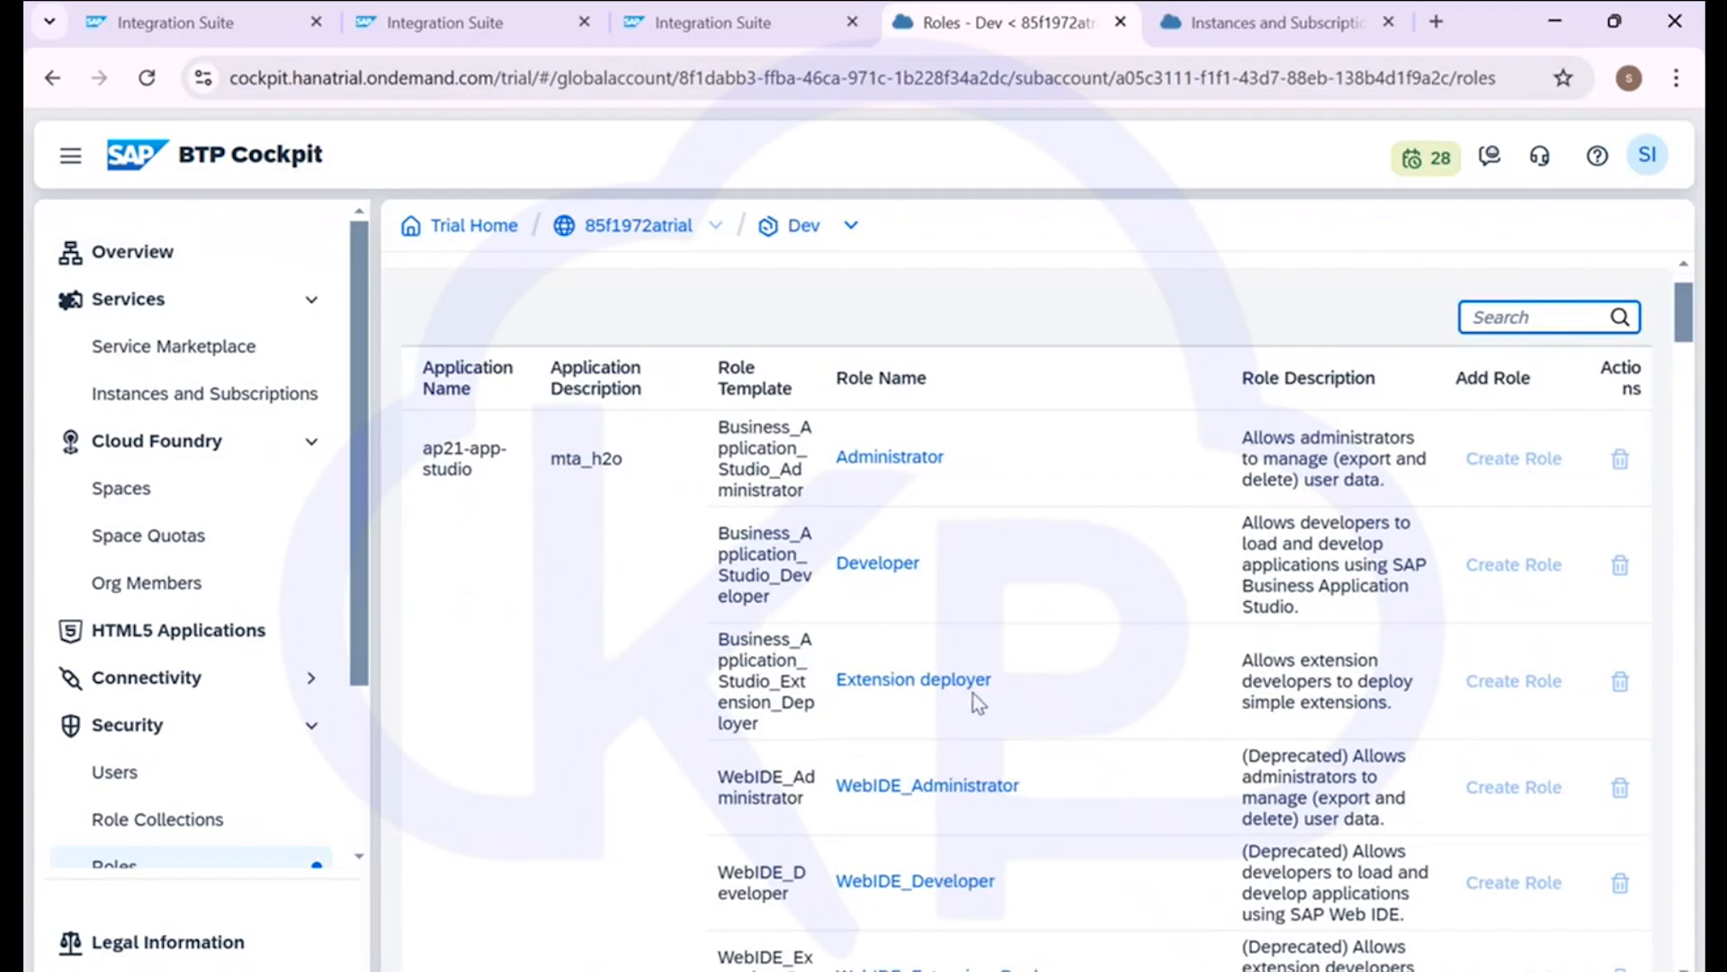
scroll(974, 708, down, 20)
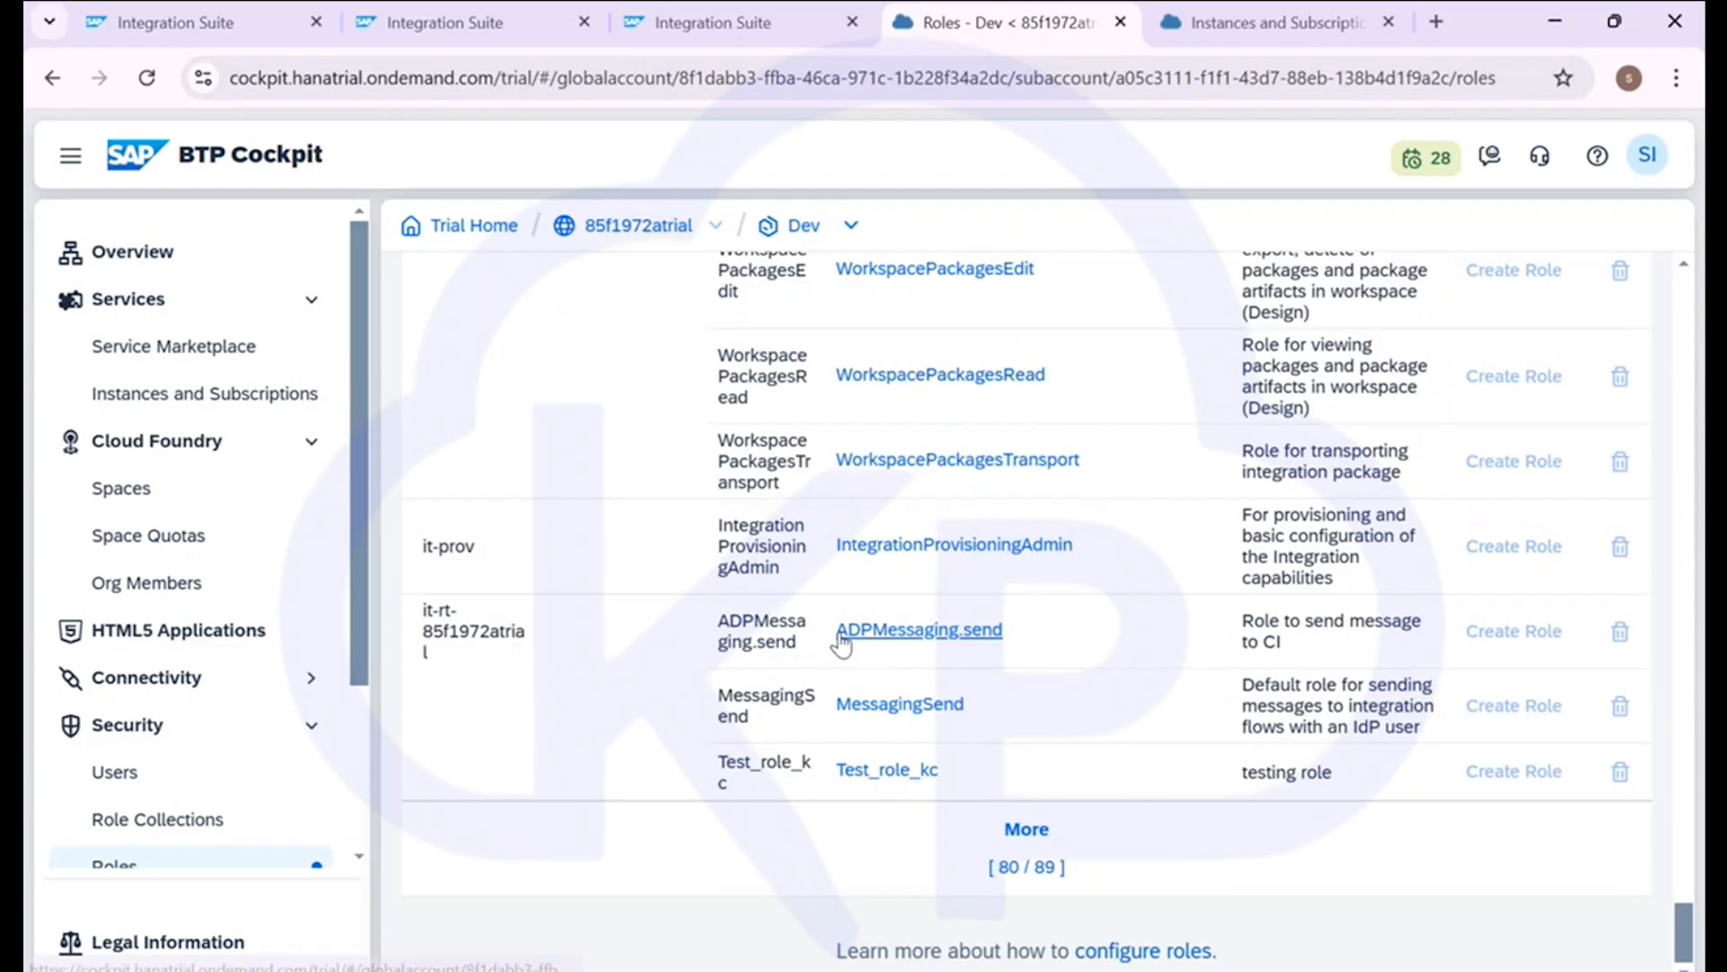
Highlight the ADPMessaging.send role name and view the existing service instances in the Dev subaccount's Instances and Subscriptions
drag(837, 632, 1010, 634)
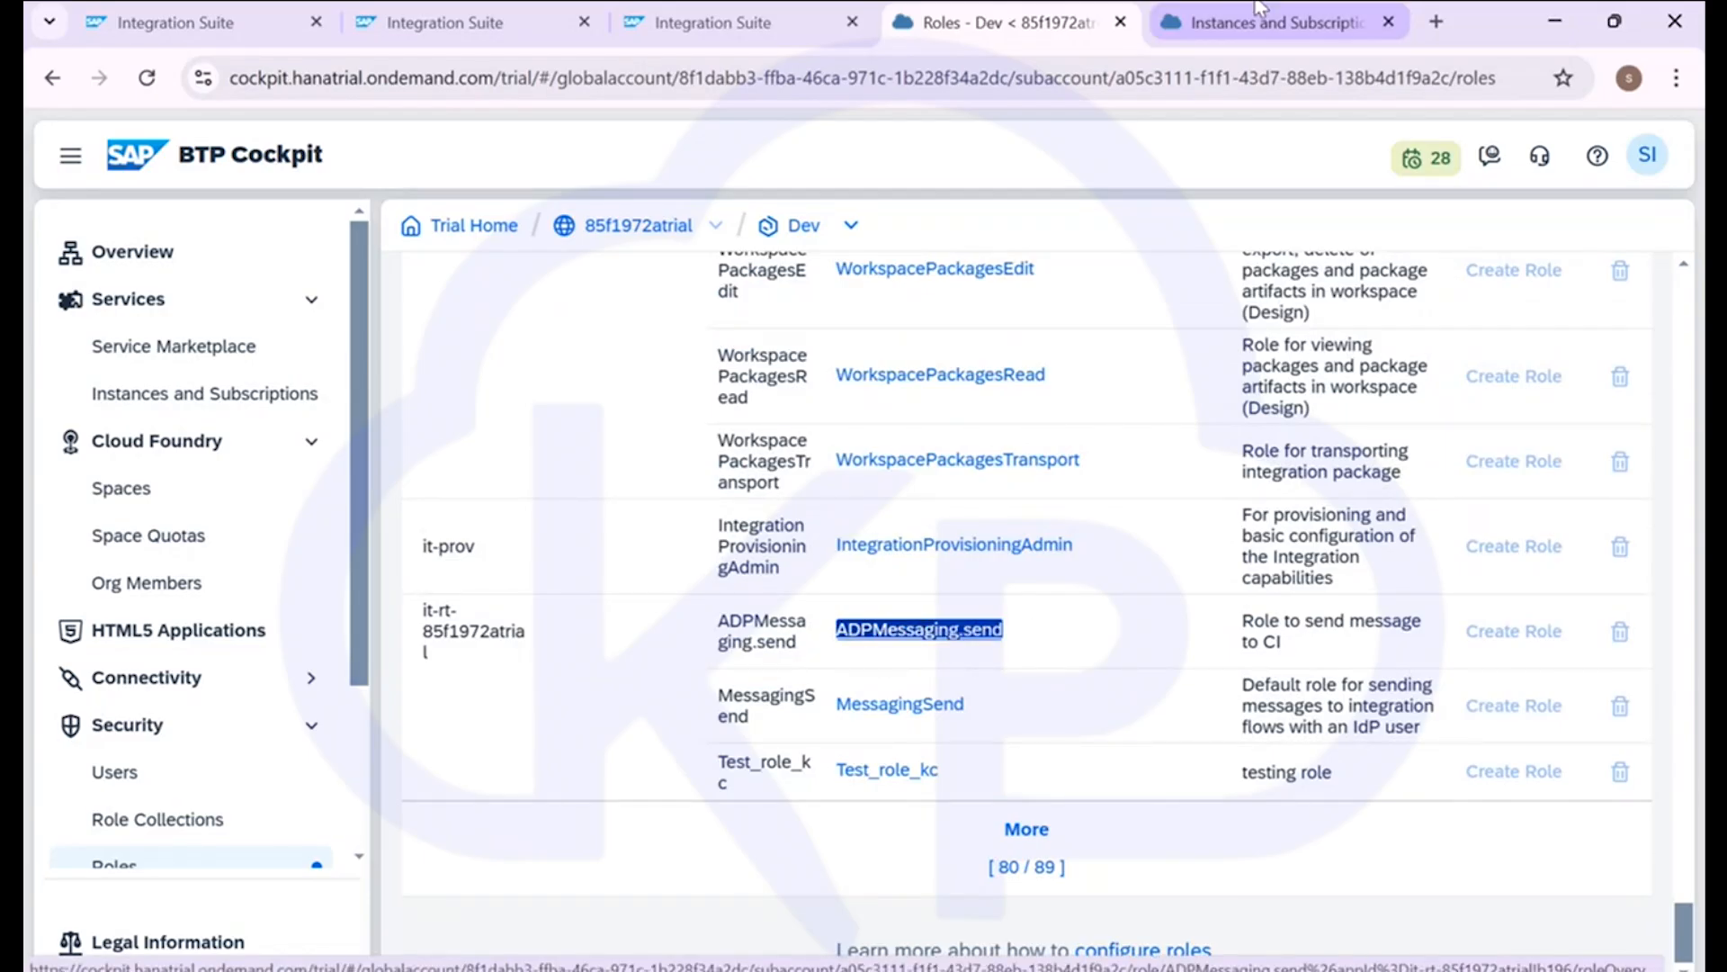
click(1237, 25)
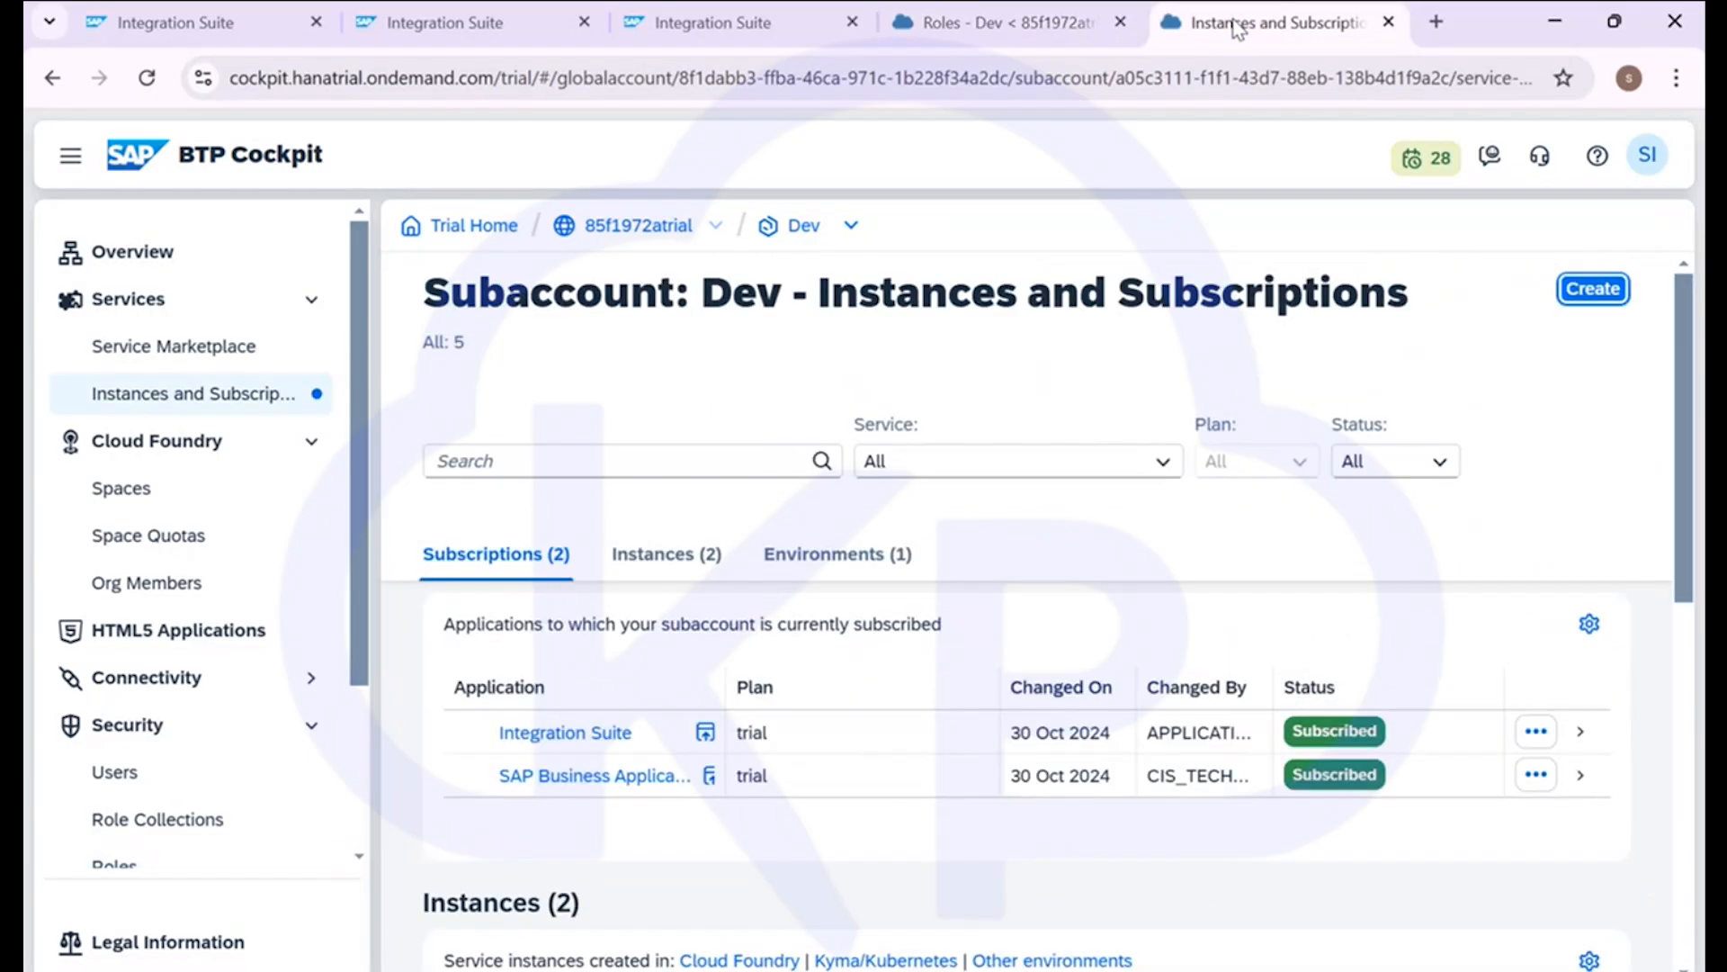
click(174, 401)
scroll(584, 833, down, 3)
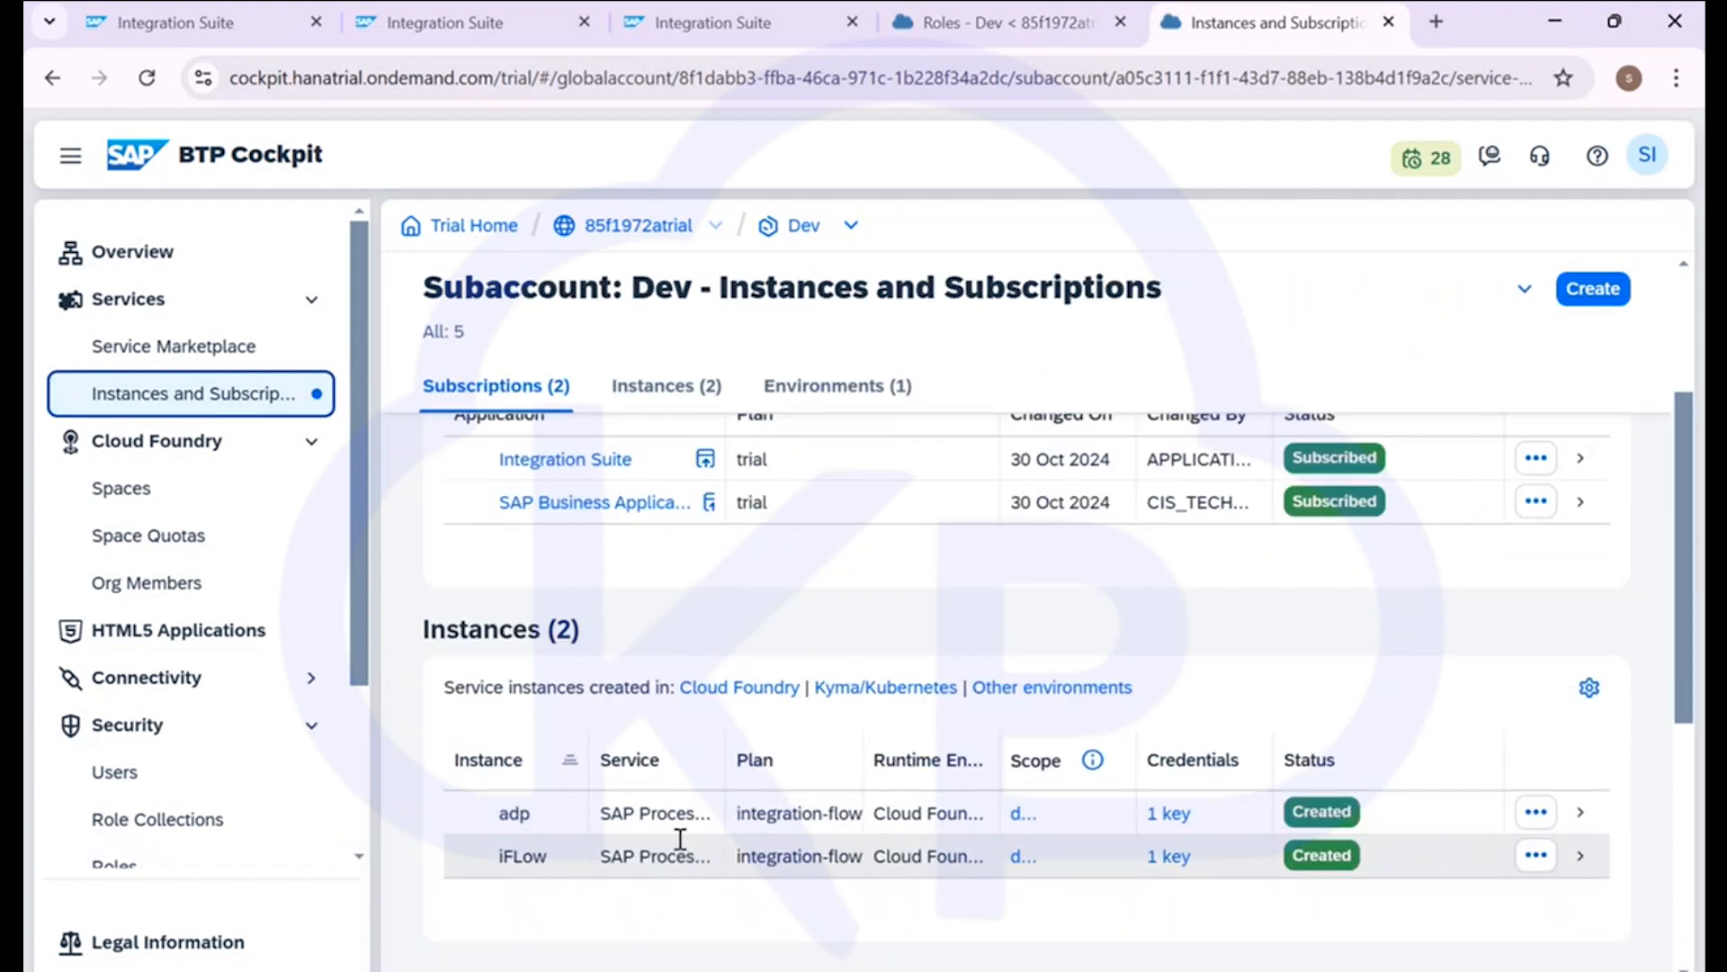
Start a new SAP Process Integration Runtime instance named Test_adp with the integration-flow plan and proceed to its parameters
click(1570, 302)
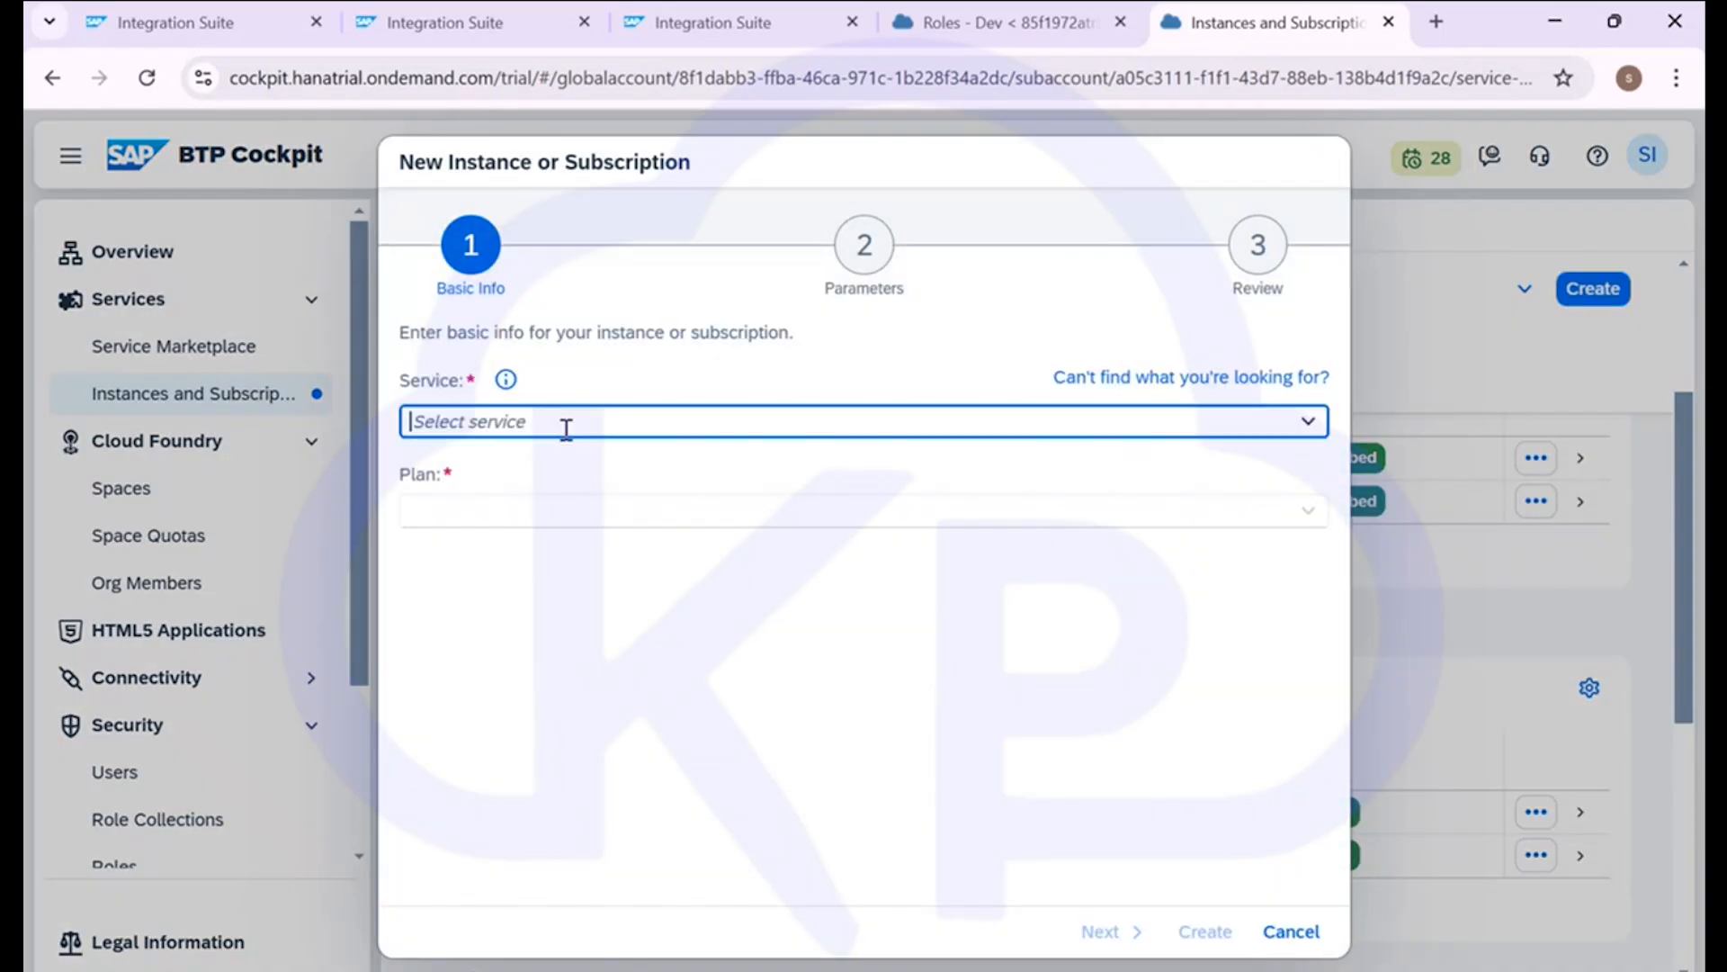
text(Integration Suite)
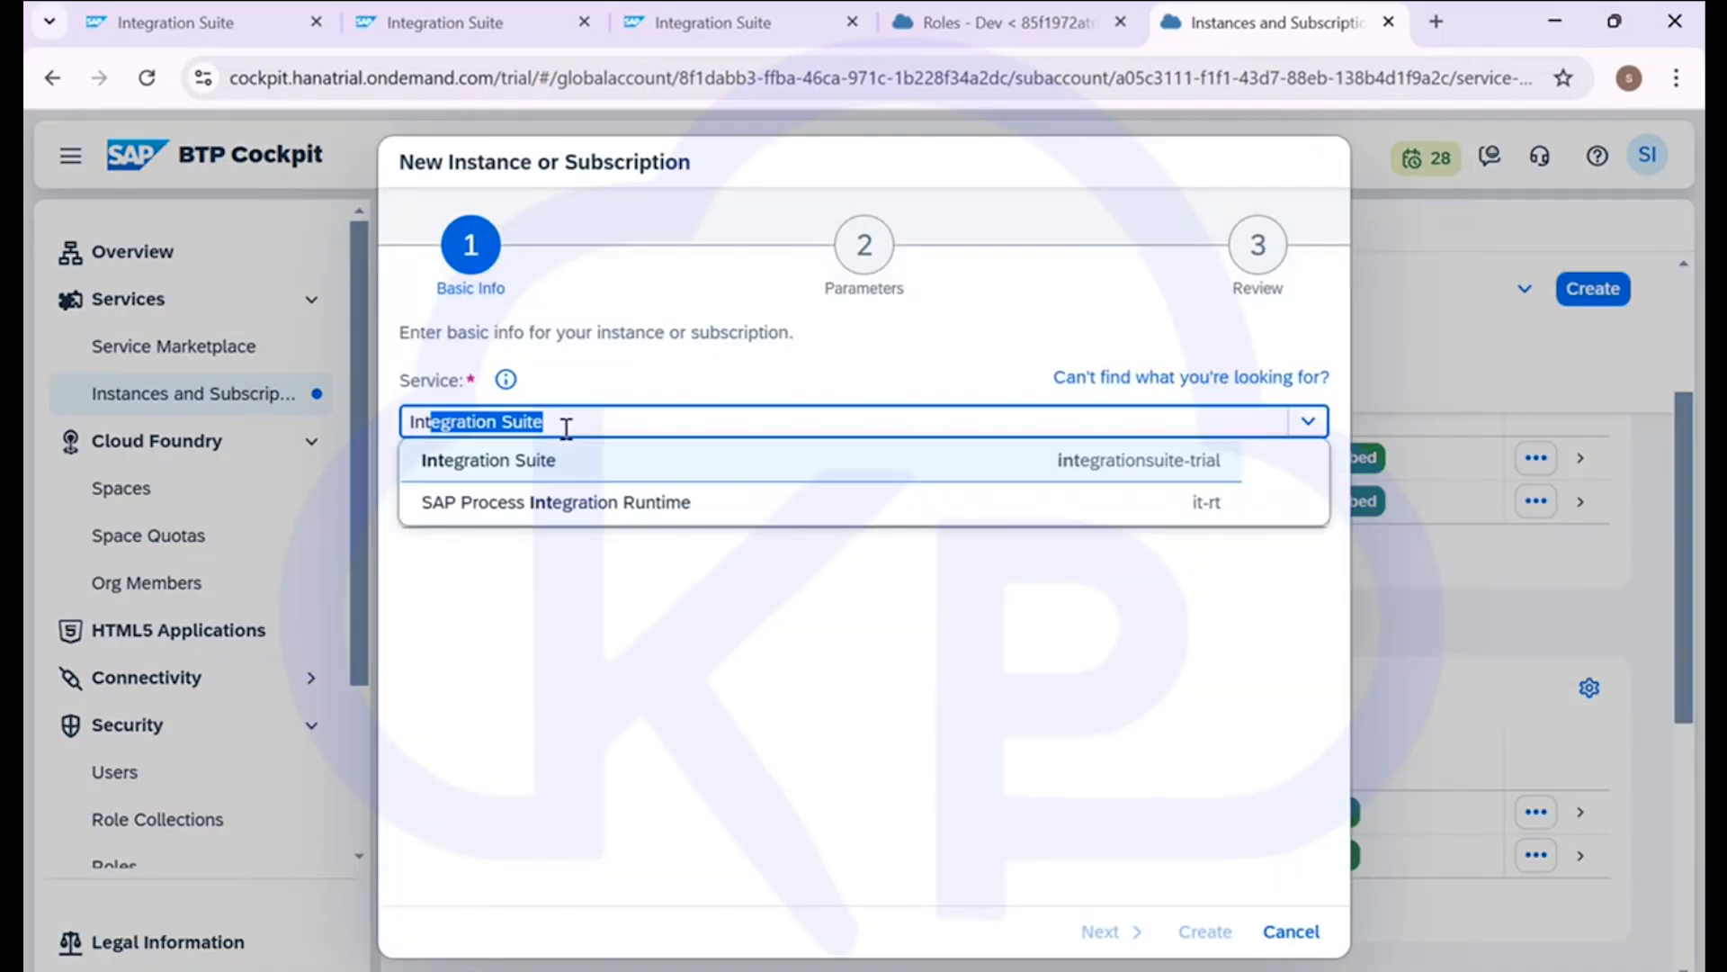
click(646, 500)
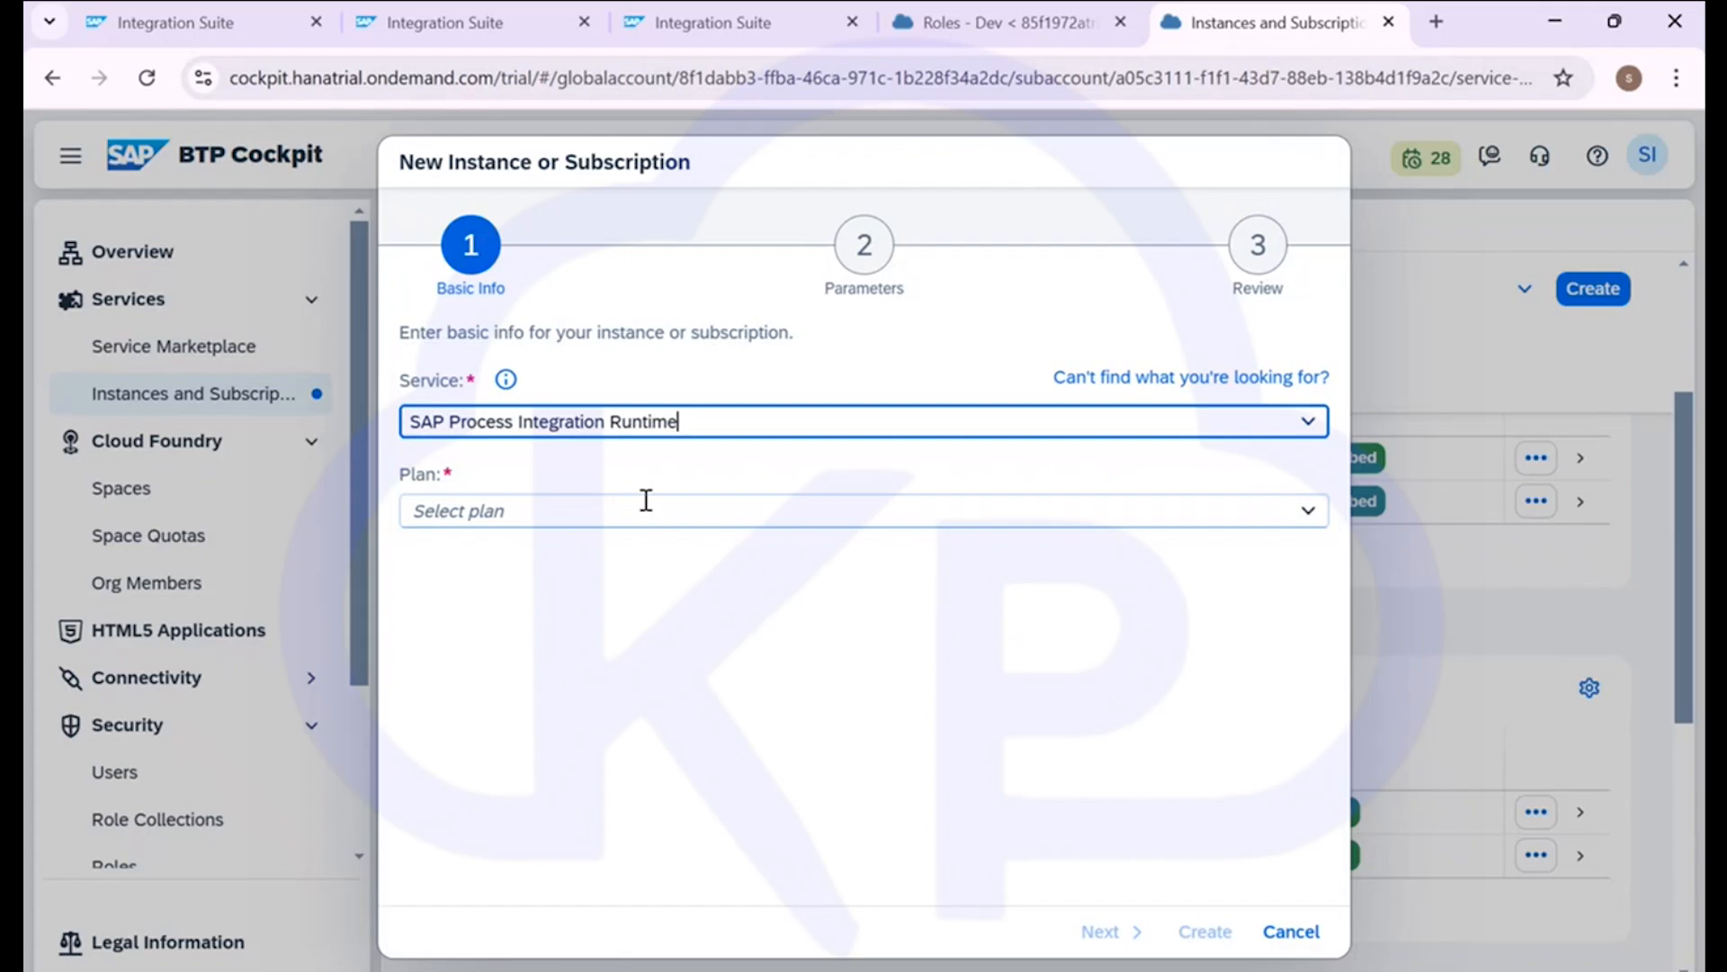
click(553, 510)
click(1309, 510)
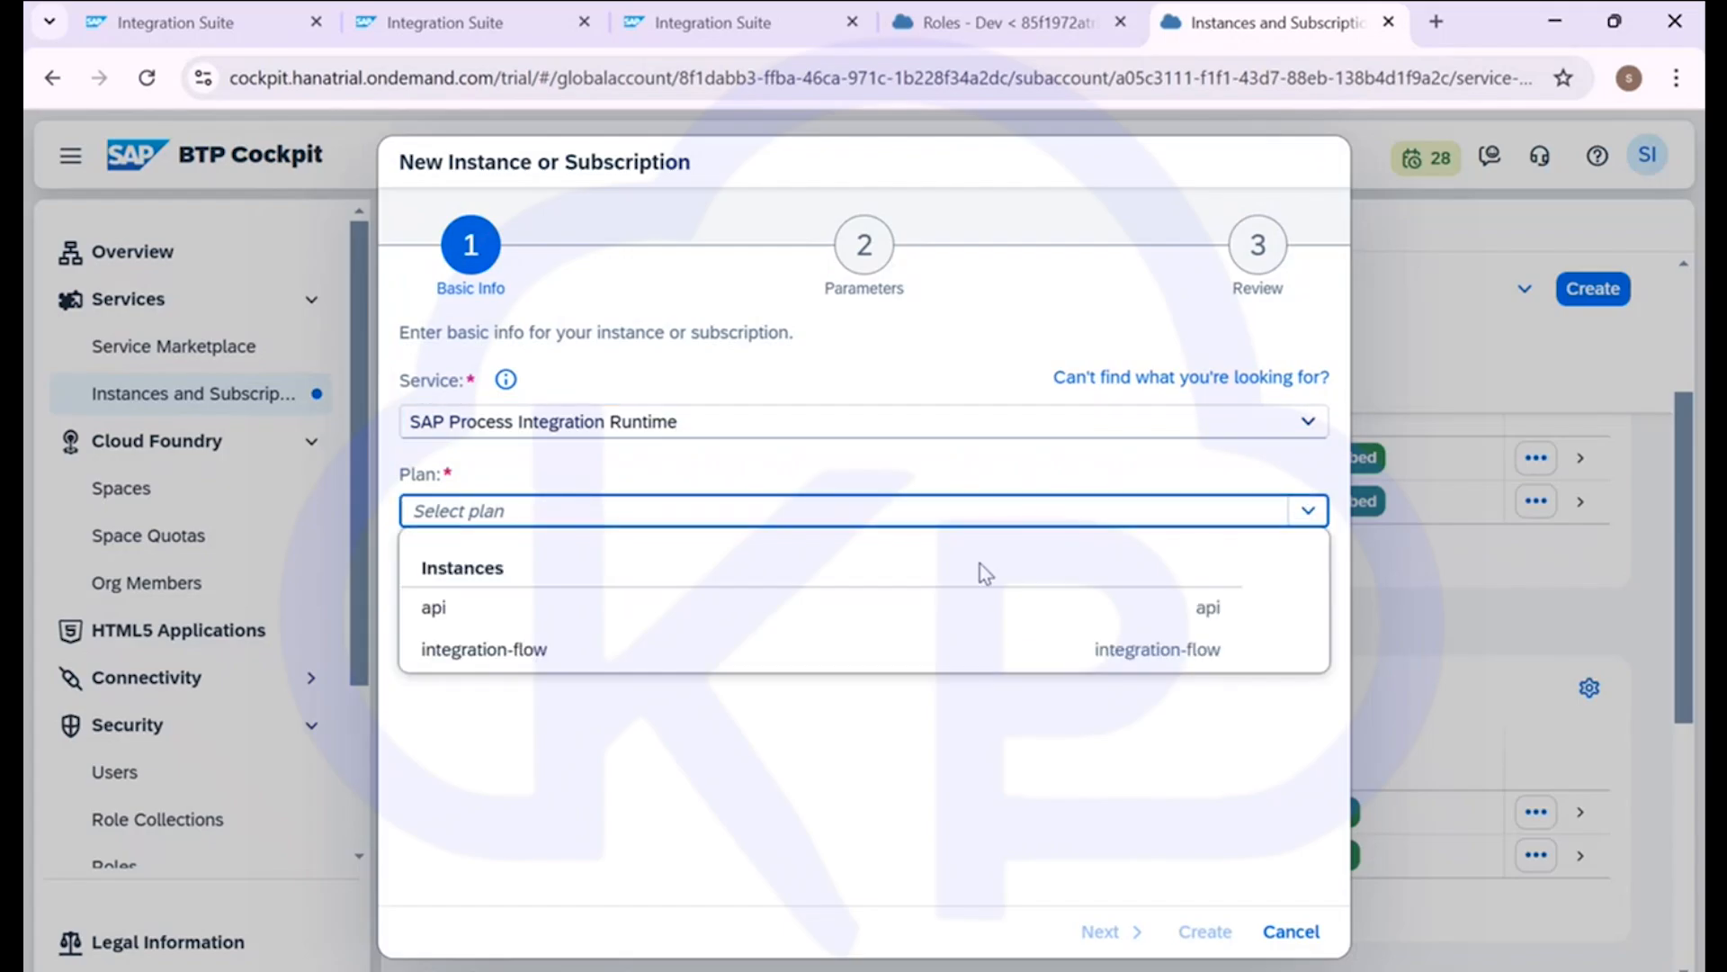
click(501, 652)
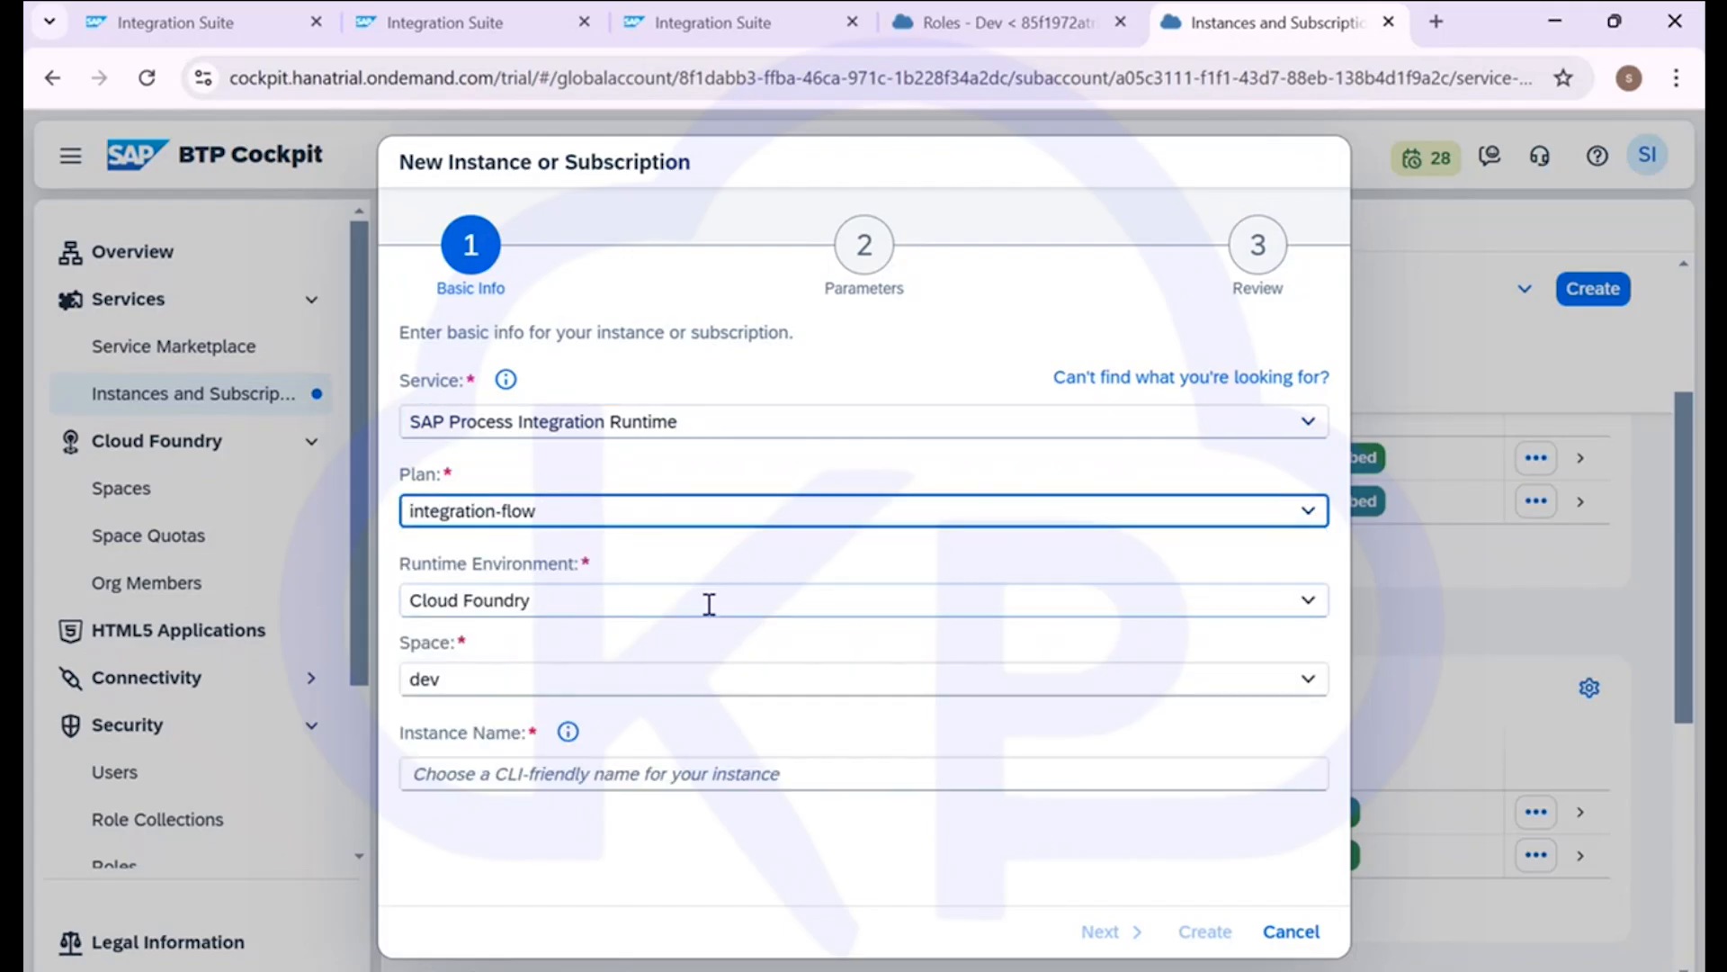
click(469, 775)
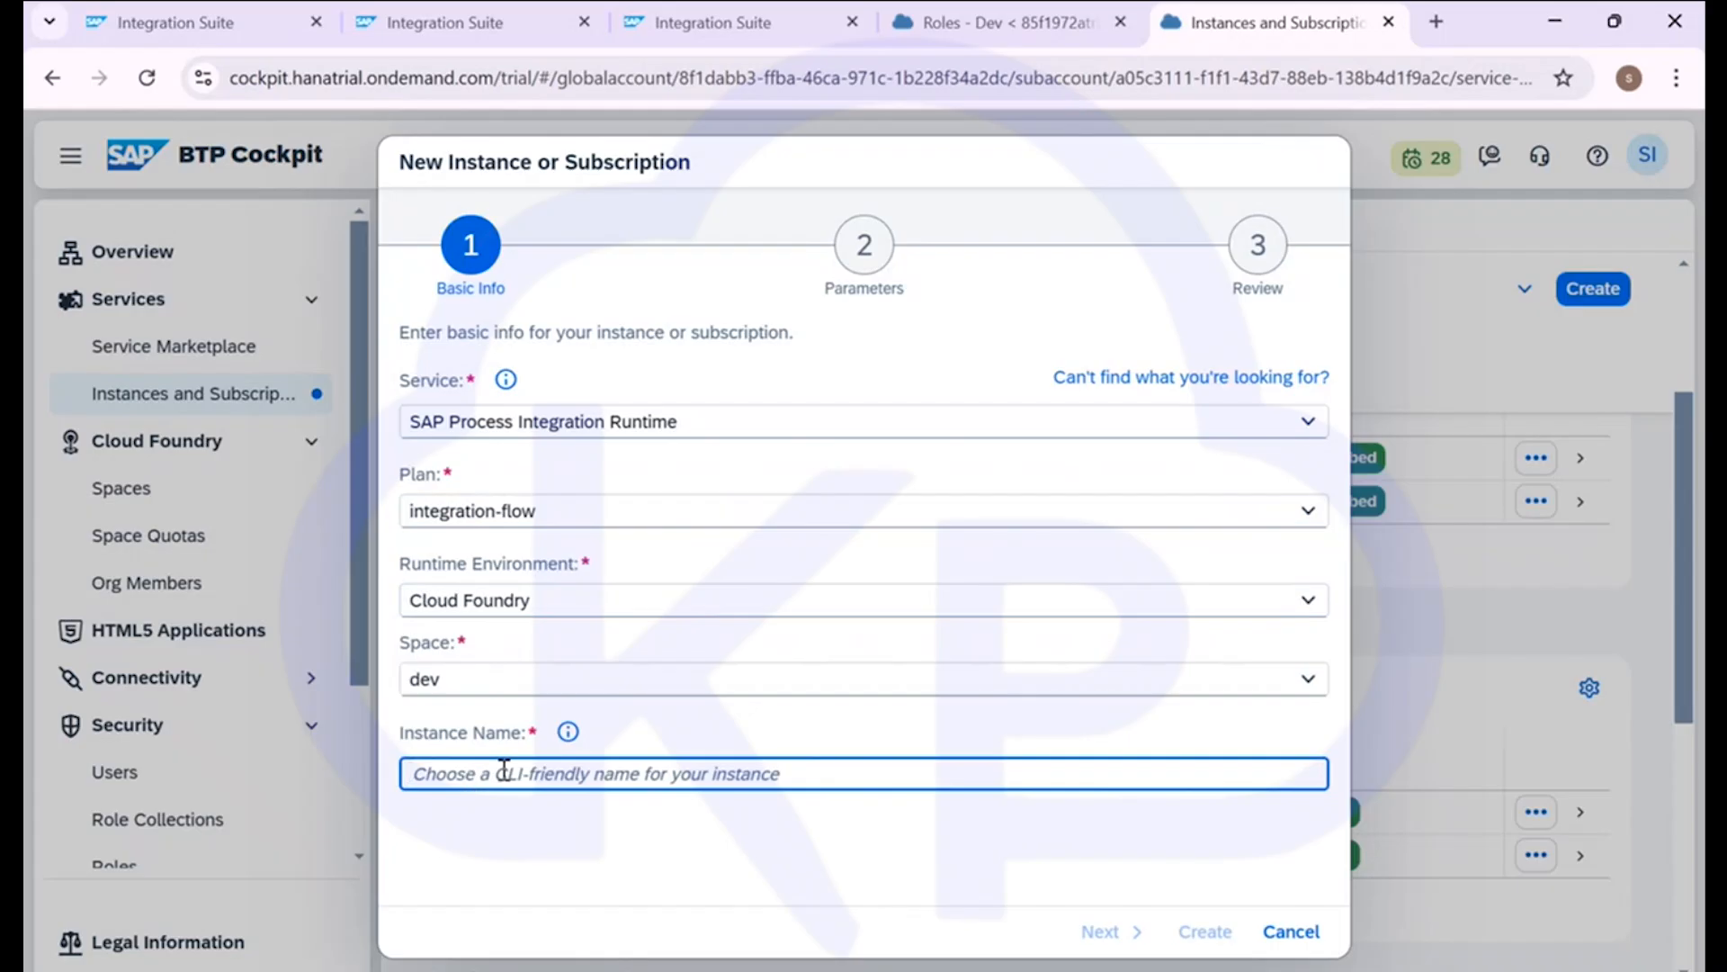
text(Test_adp)
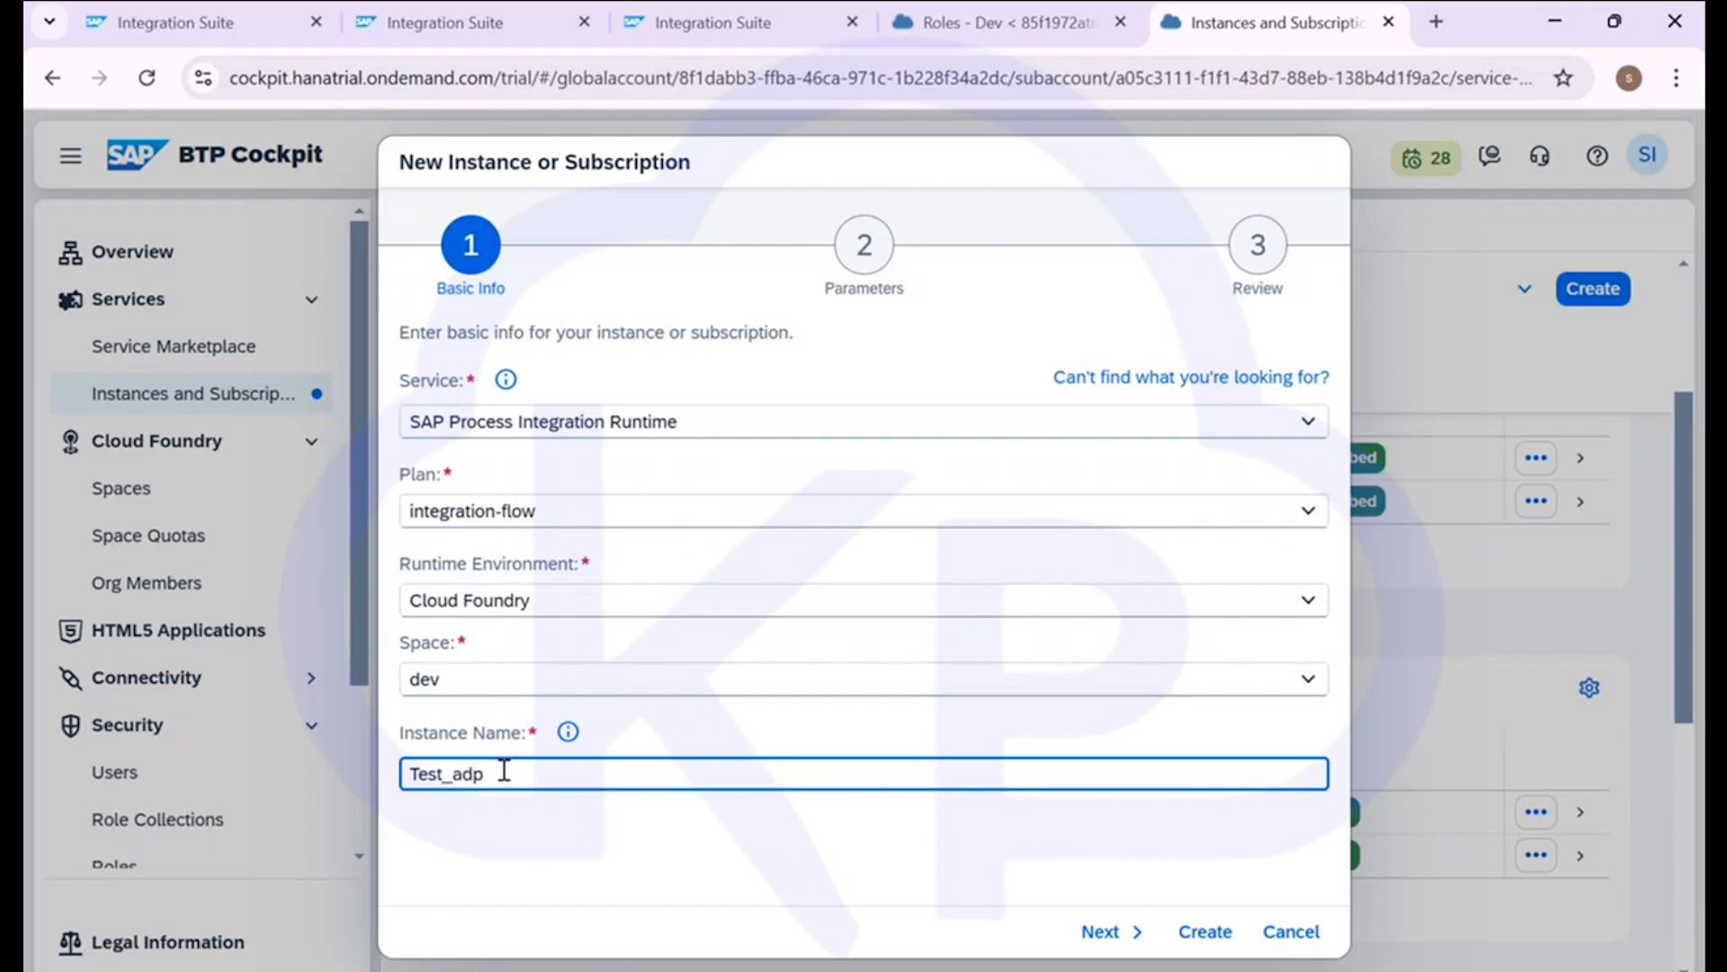
click(1099, 931)
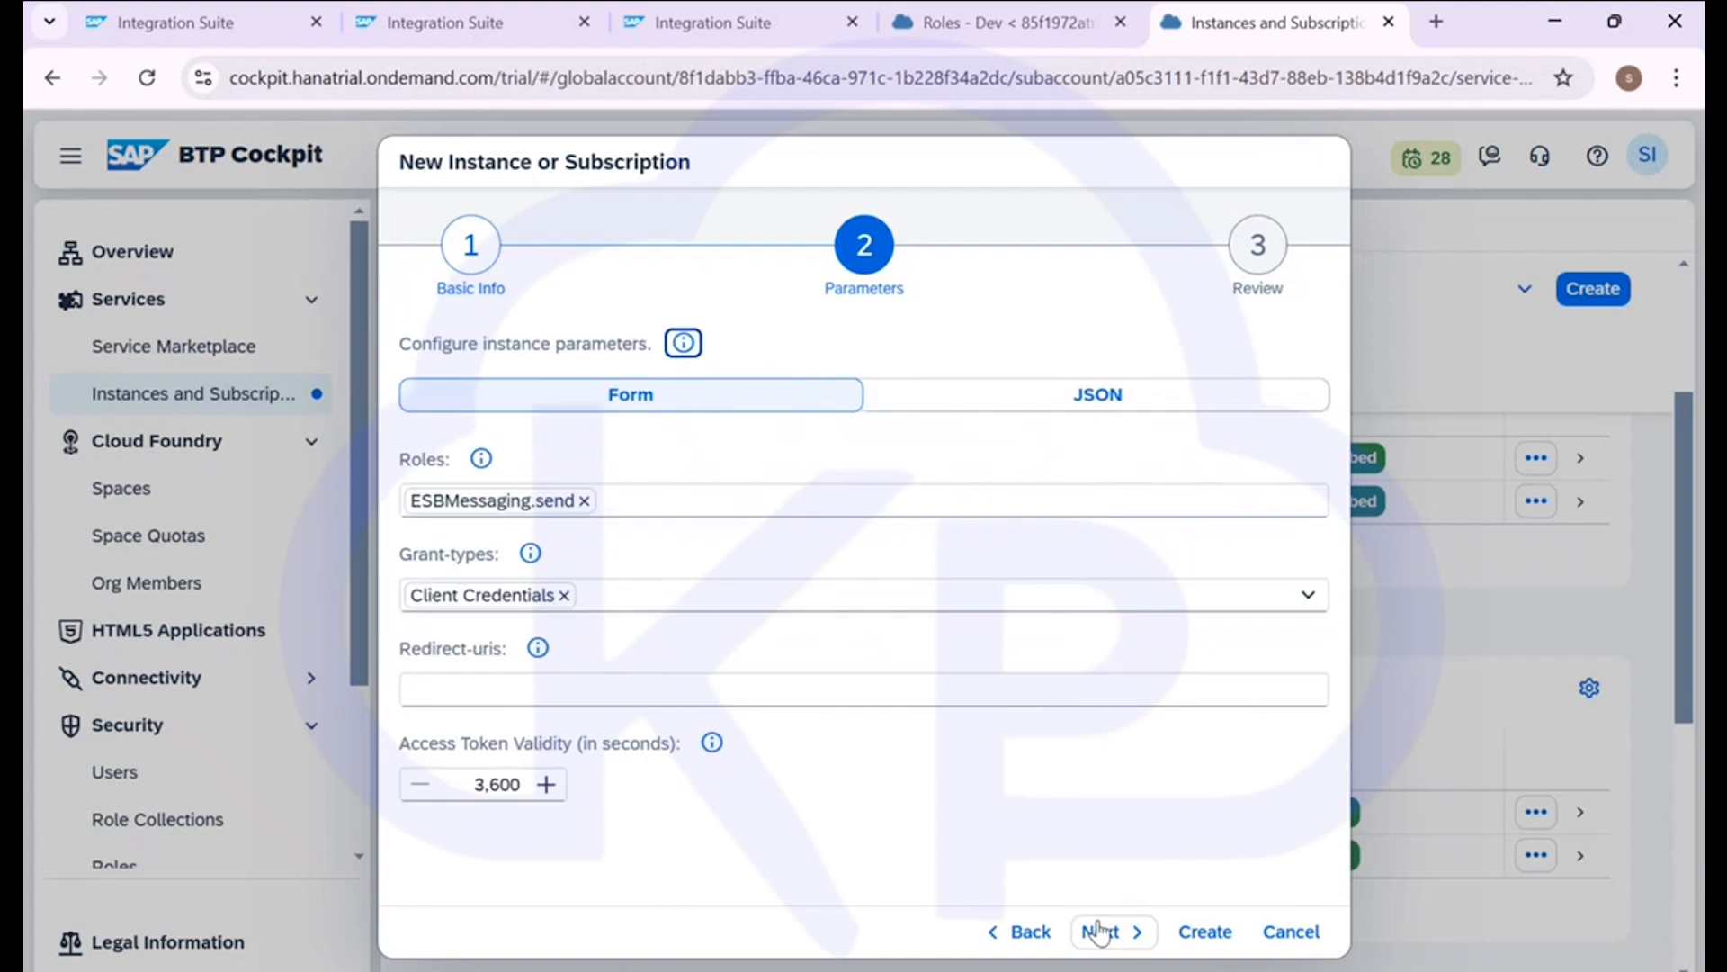
Clear the Client Credentials grant type and copy the ADPMessaging.send role name from the Dev subaccount's roles
click(564, 594)
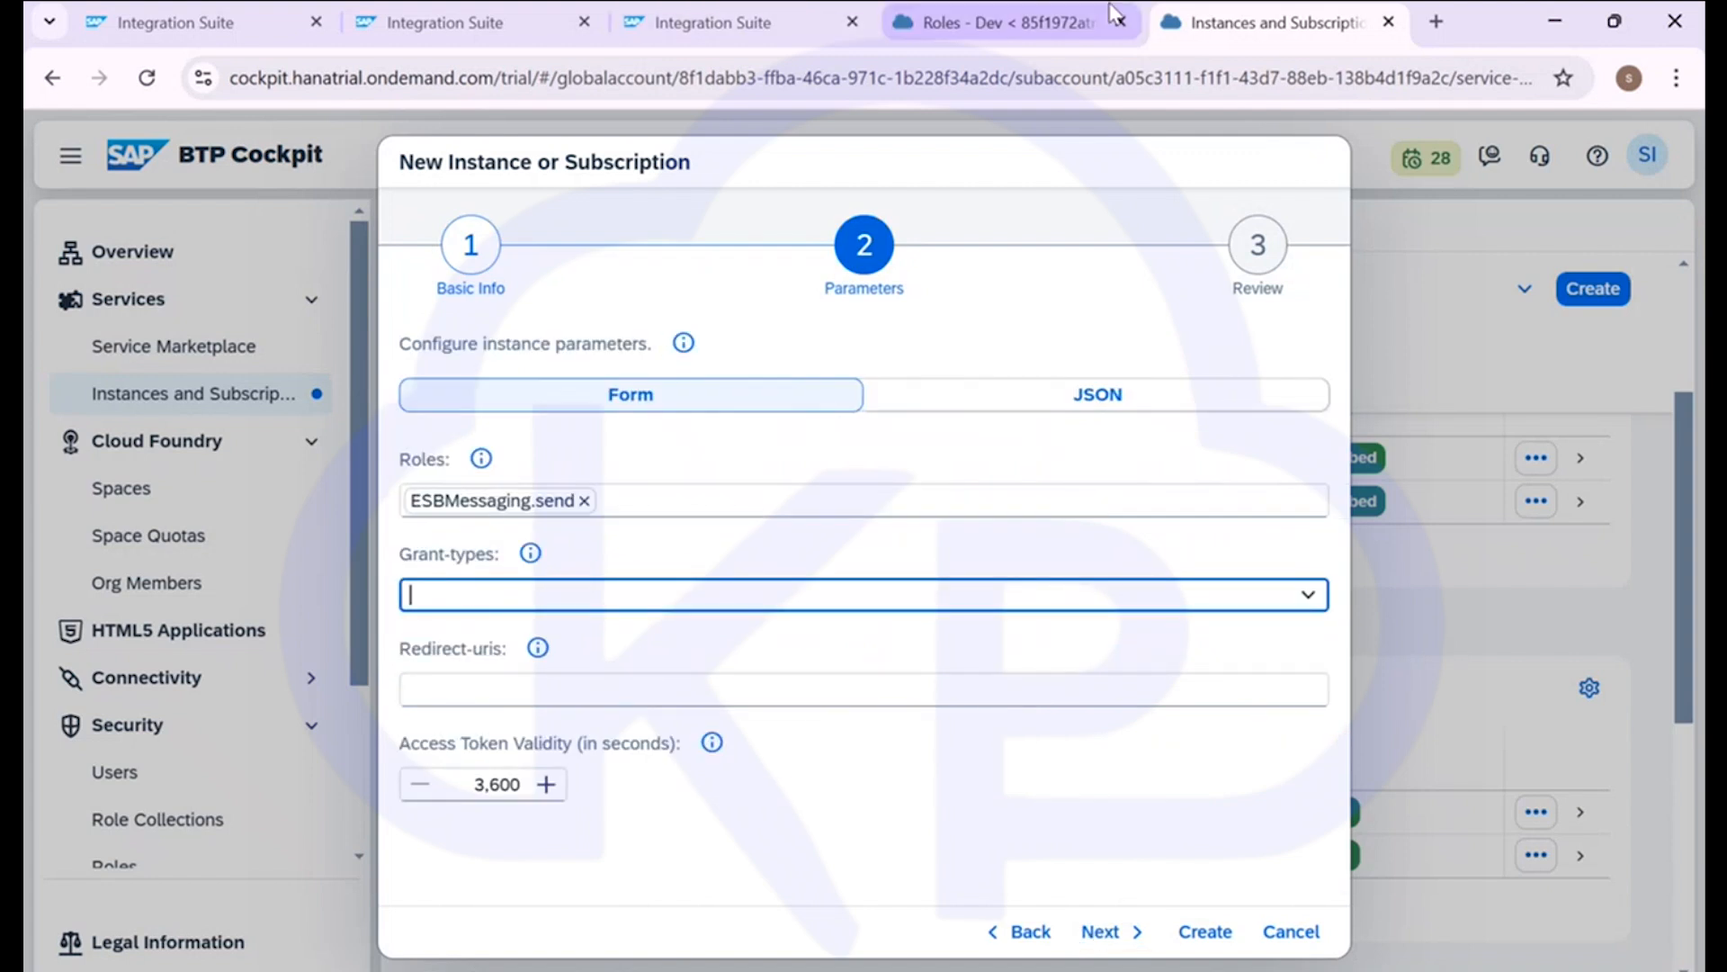
click(1046, 36)
click(1015, 633)
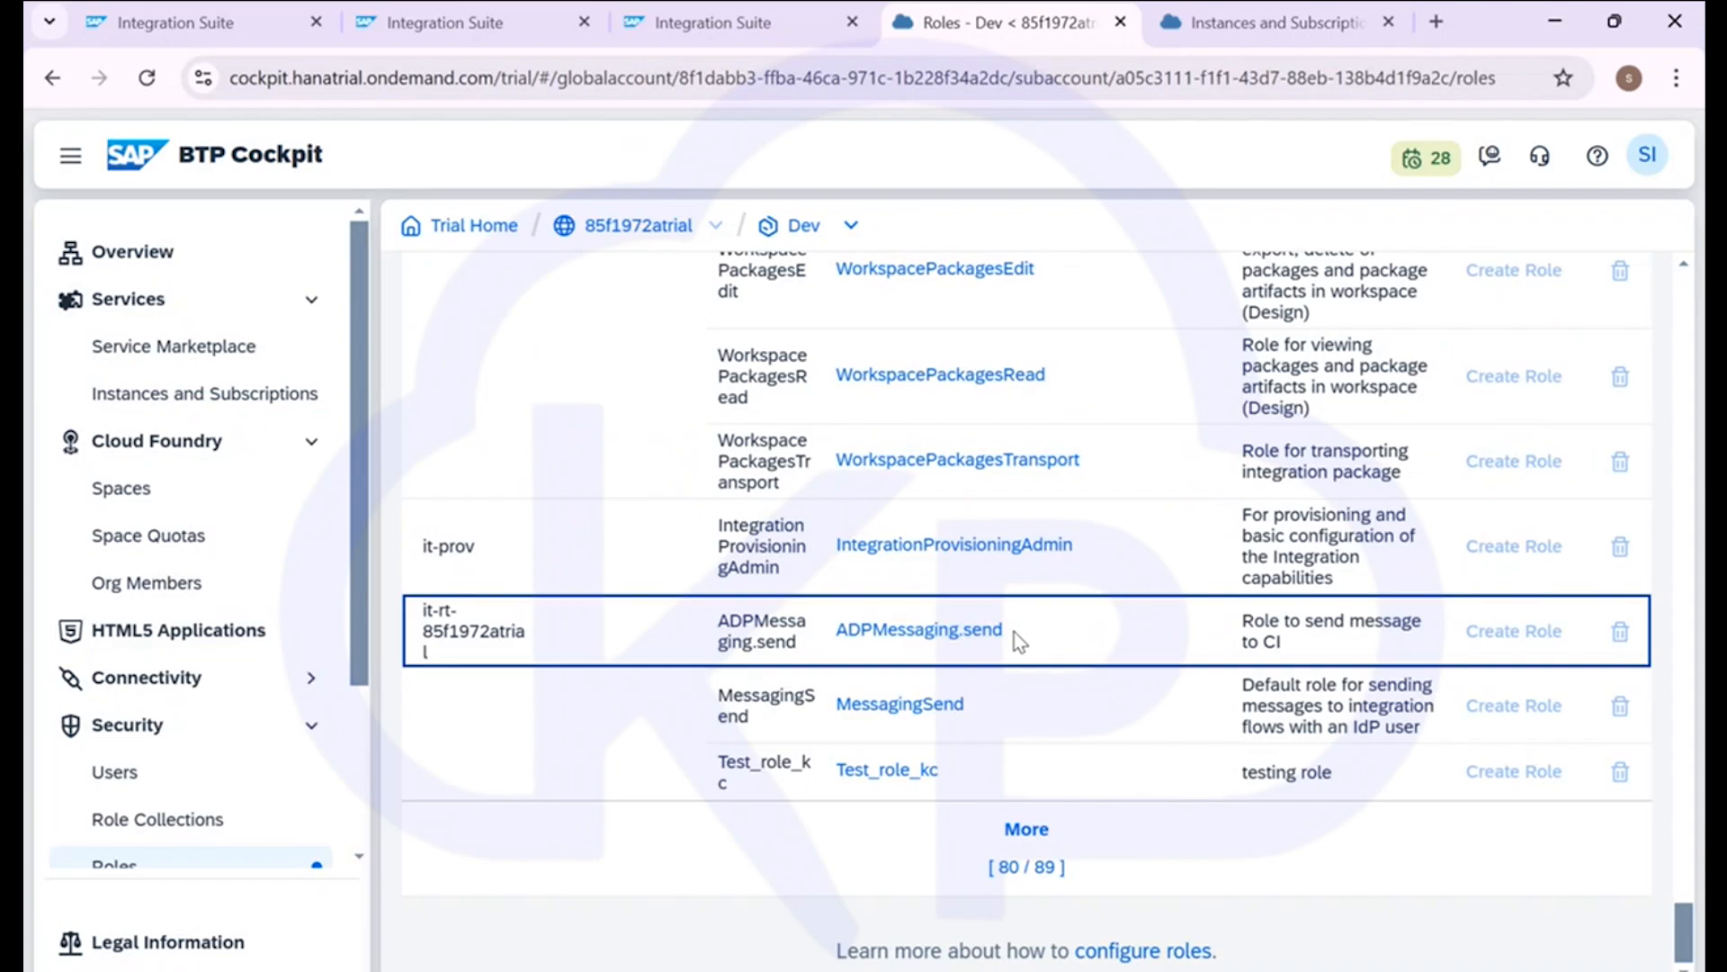
drag(1013, 632, 832, 648)
key(ctrl+c)
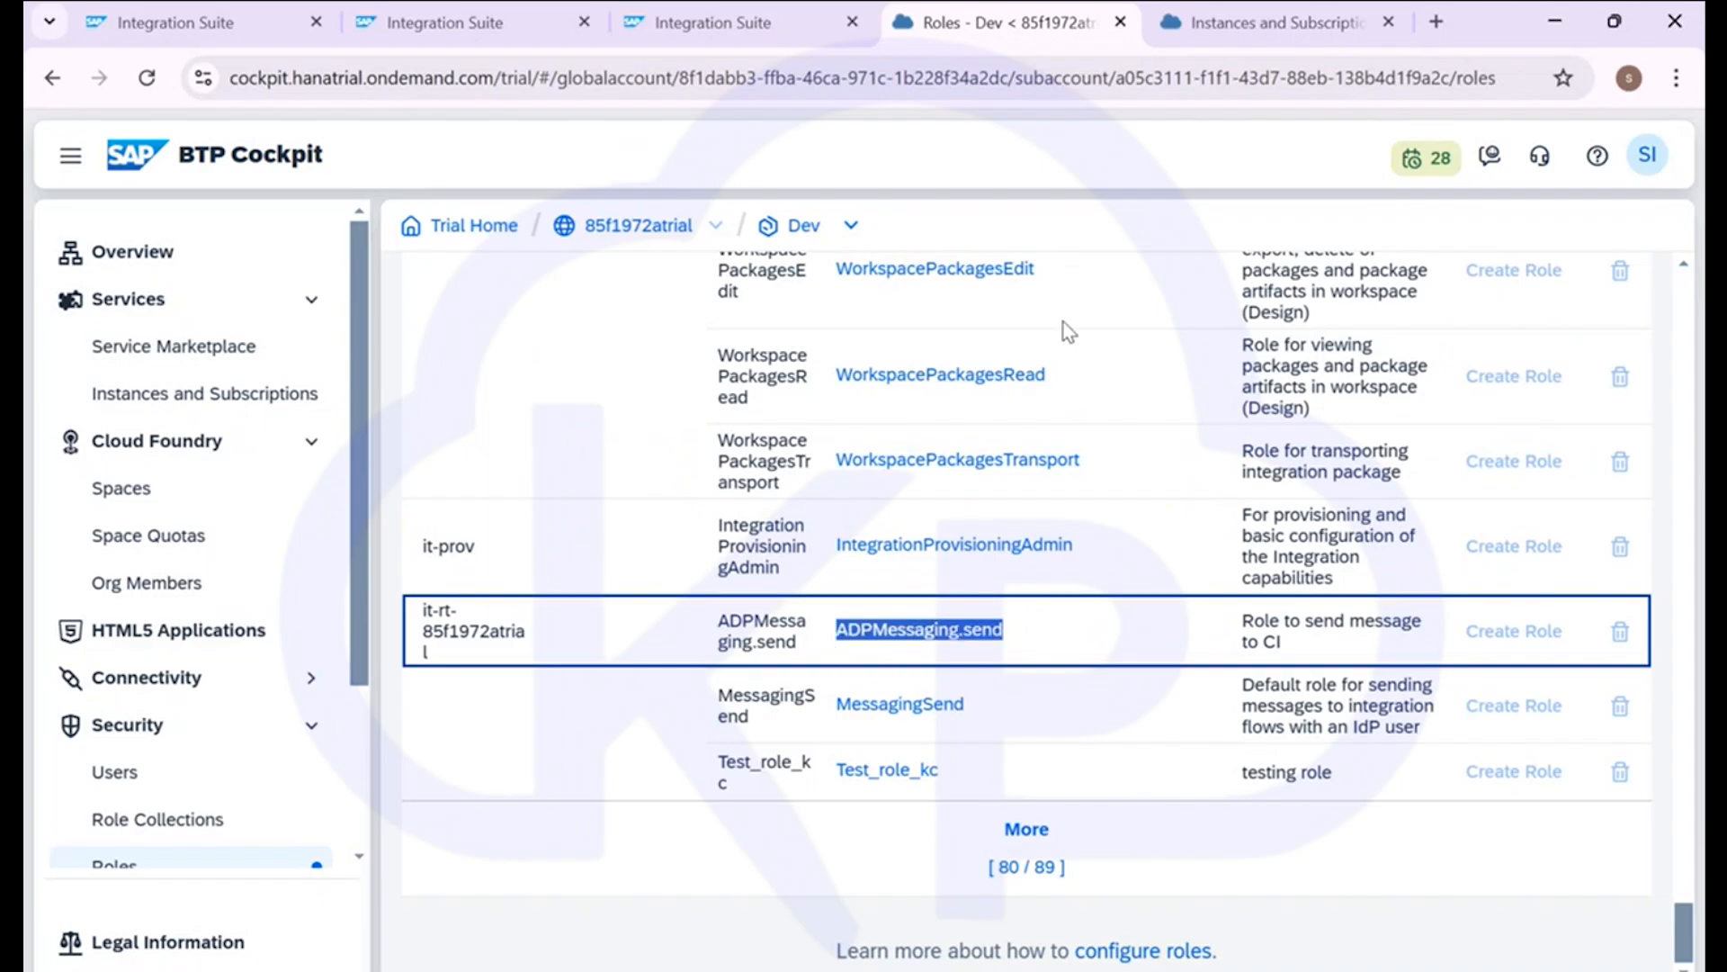
click(1281, 27)
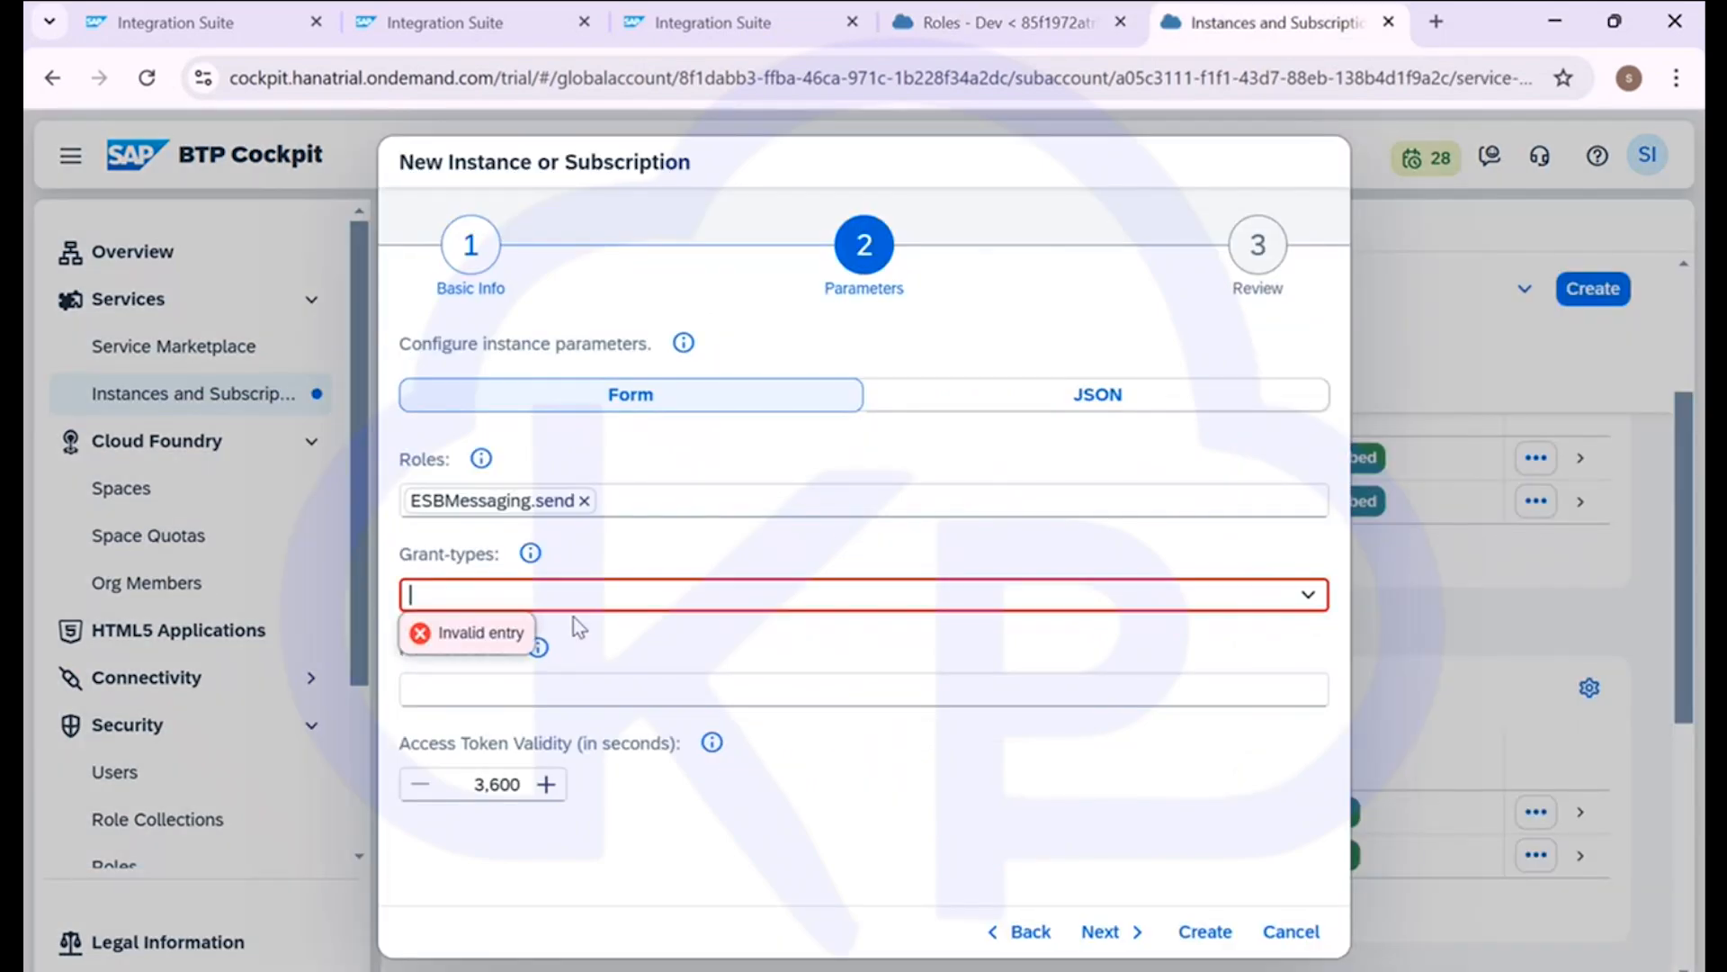
Try to enter the copied role name as a grant type, rechecking it against the subaccount's roles
click(573, 593)
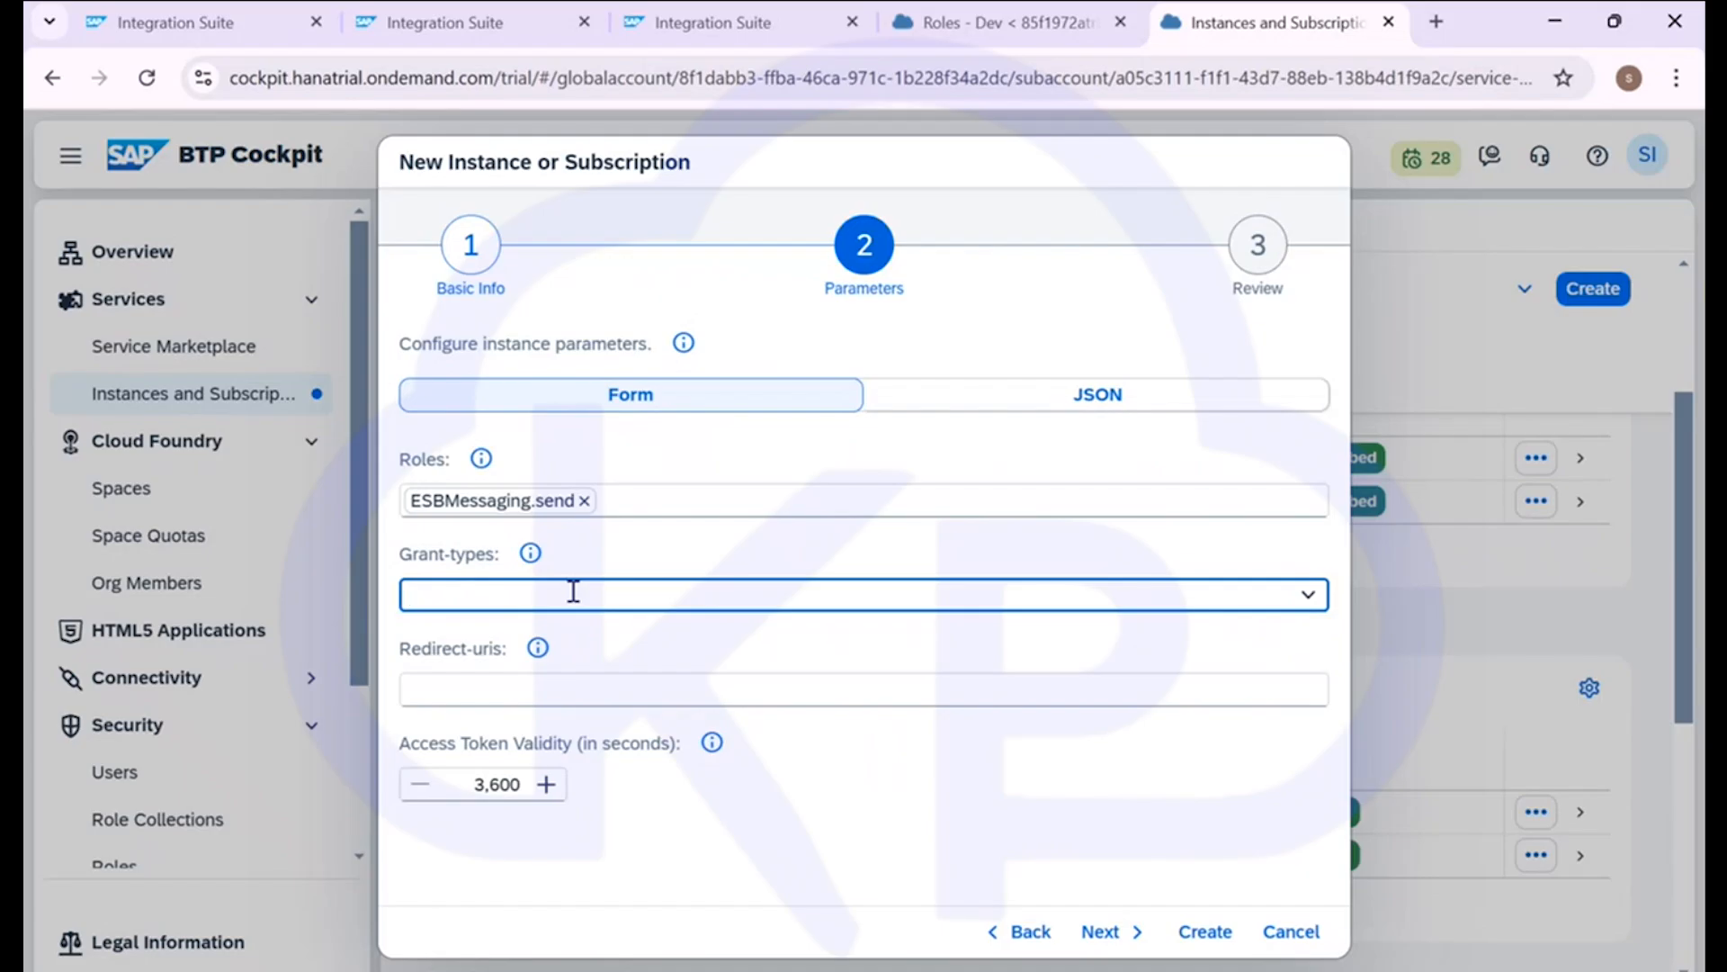
key(ctrl+v)
click(981, 27)
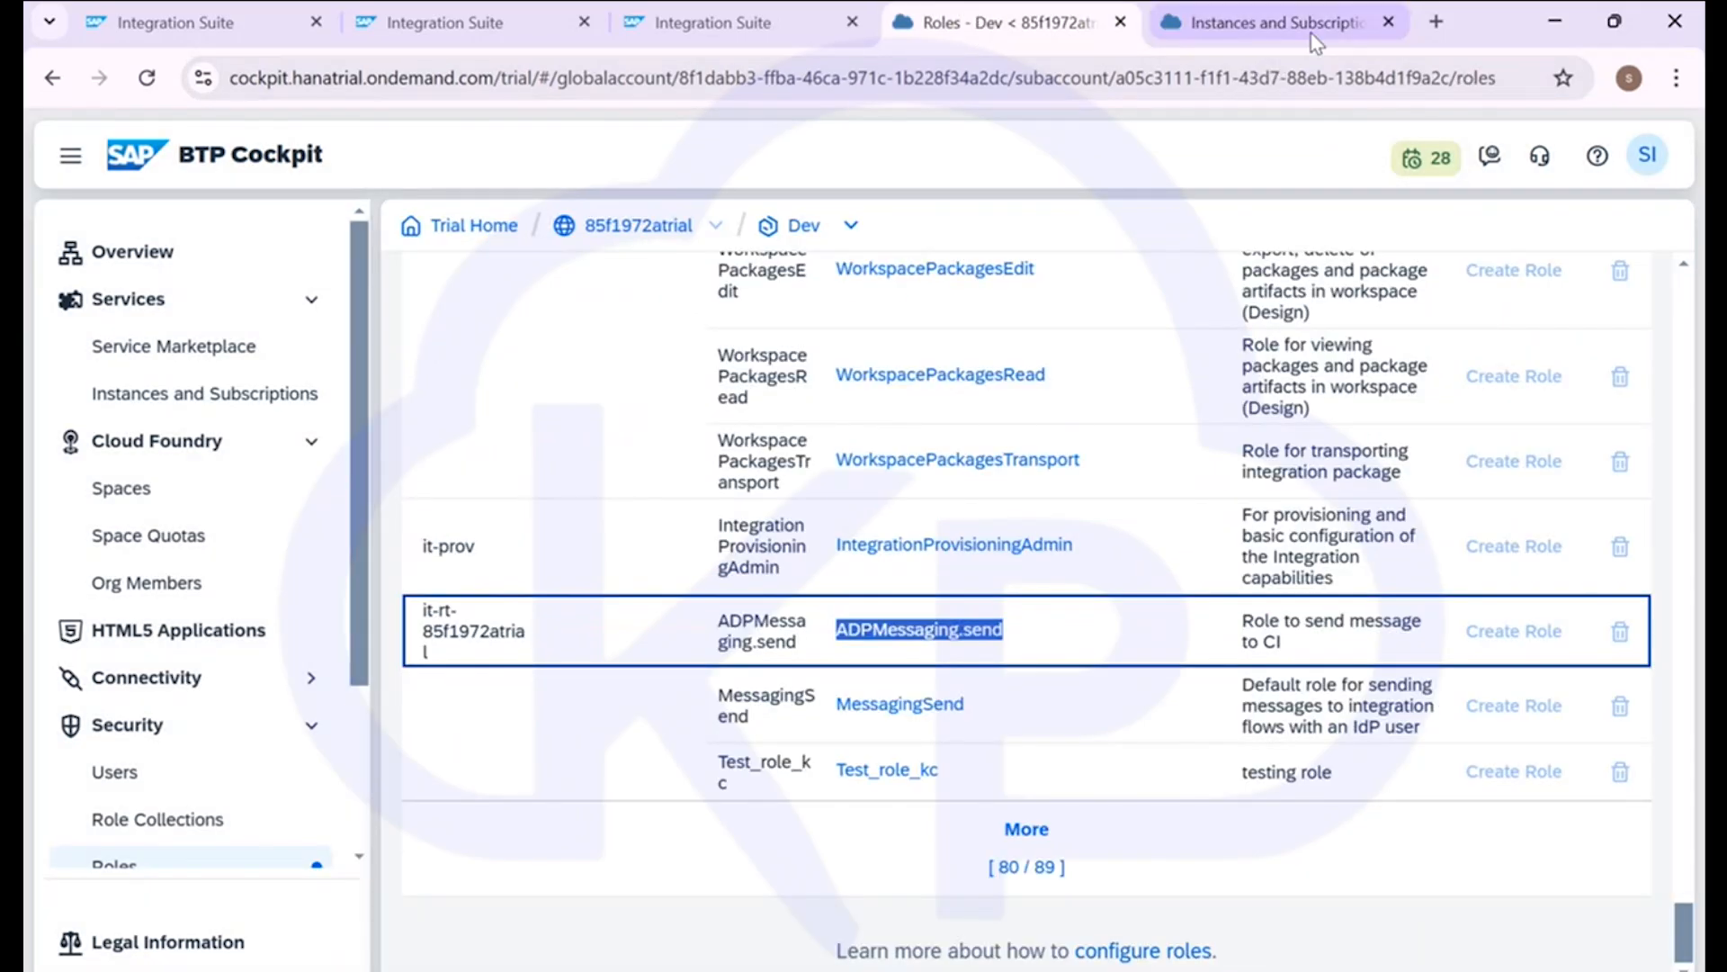
click(1287, 23)
click(562, 578)
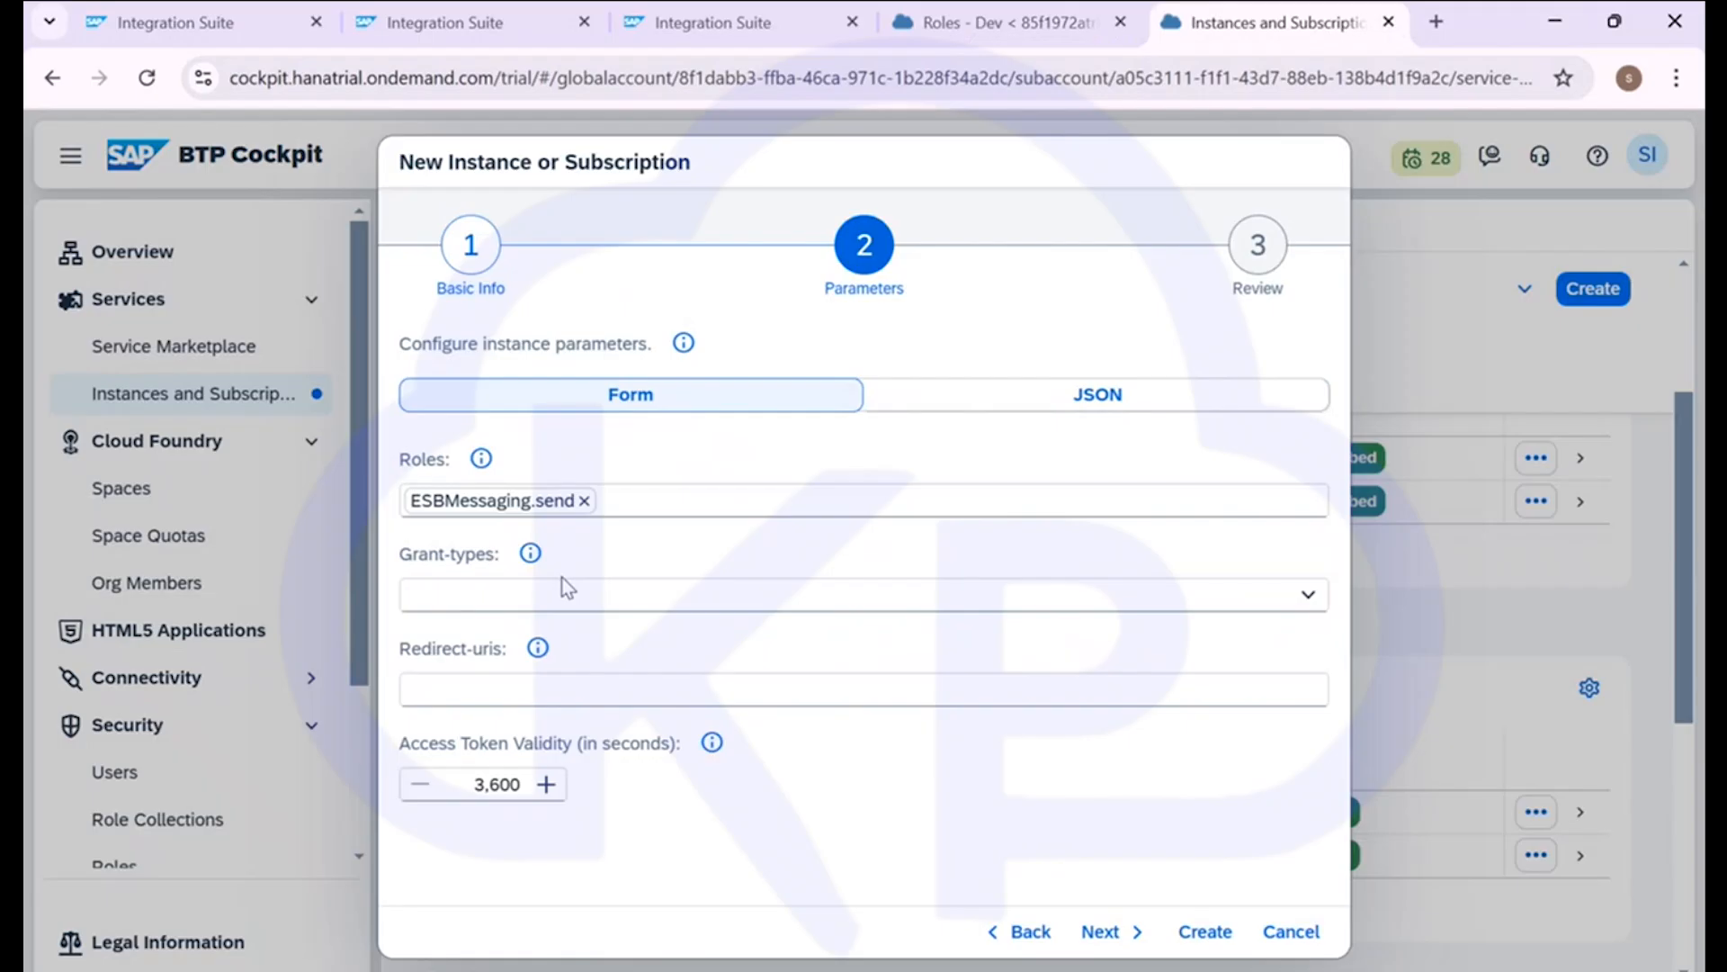
Create the Test_adp instance with the Client Credentials grant type and ADPMessaging.send in place of the ESBMessaging.send role
click(541, 601)
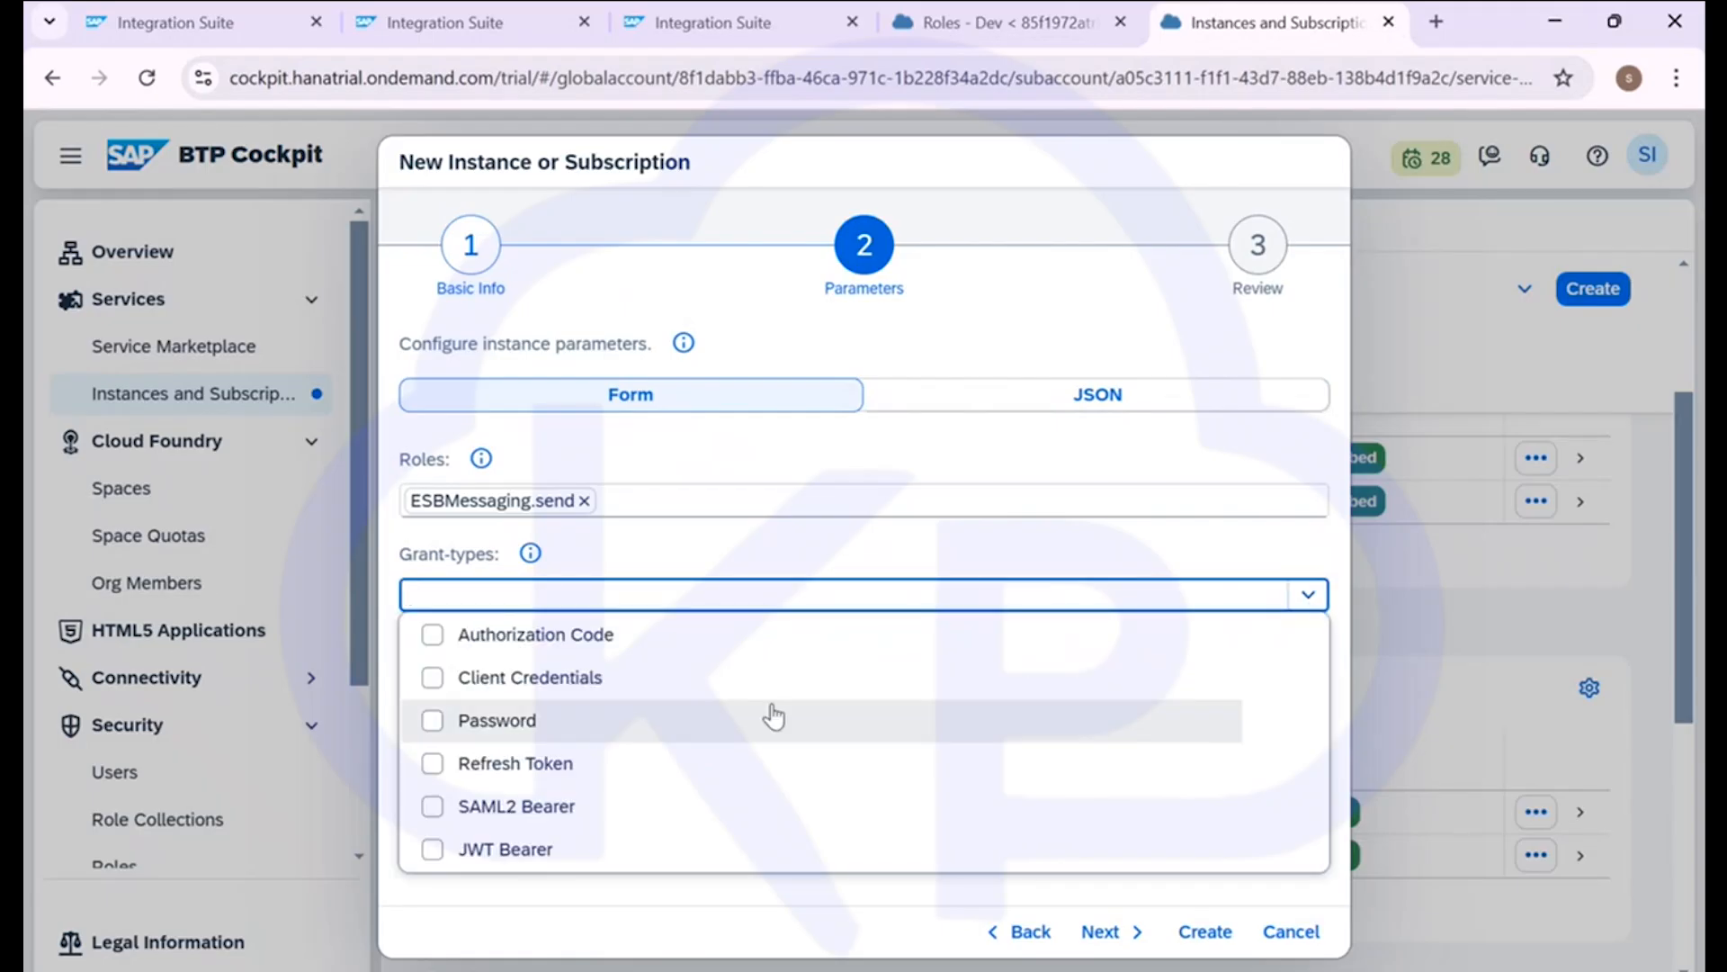
click(500, 678)
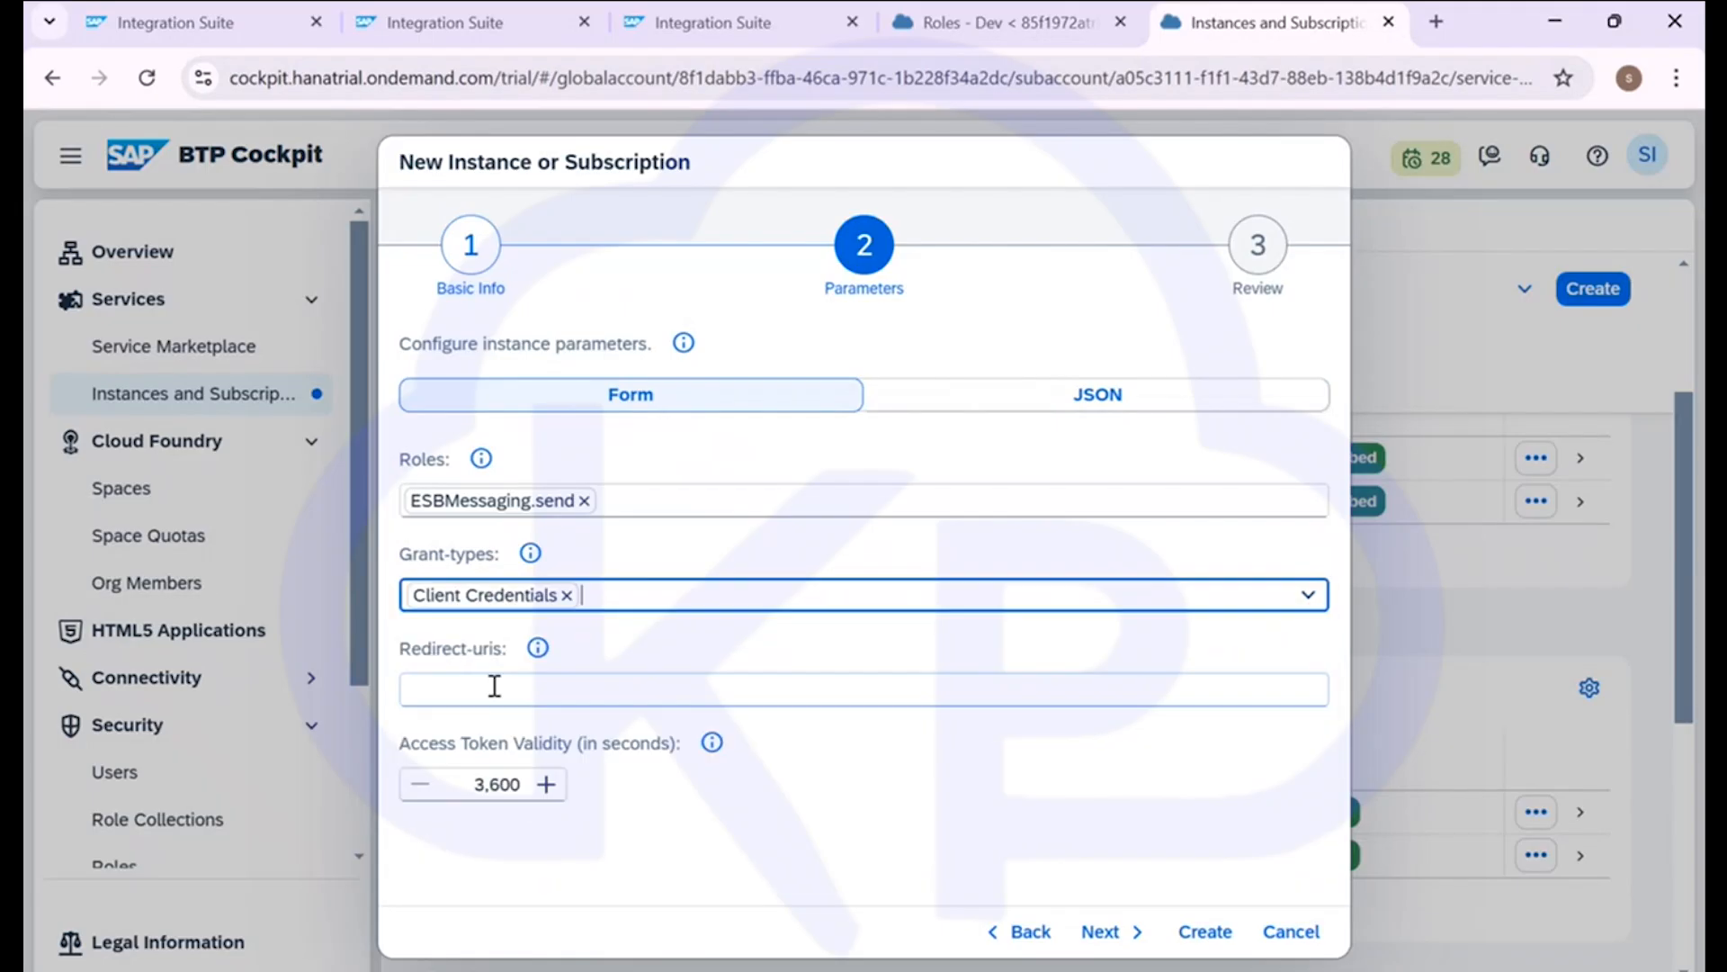
click(584, 500)
key(ctrl+v)
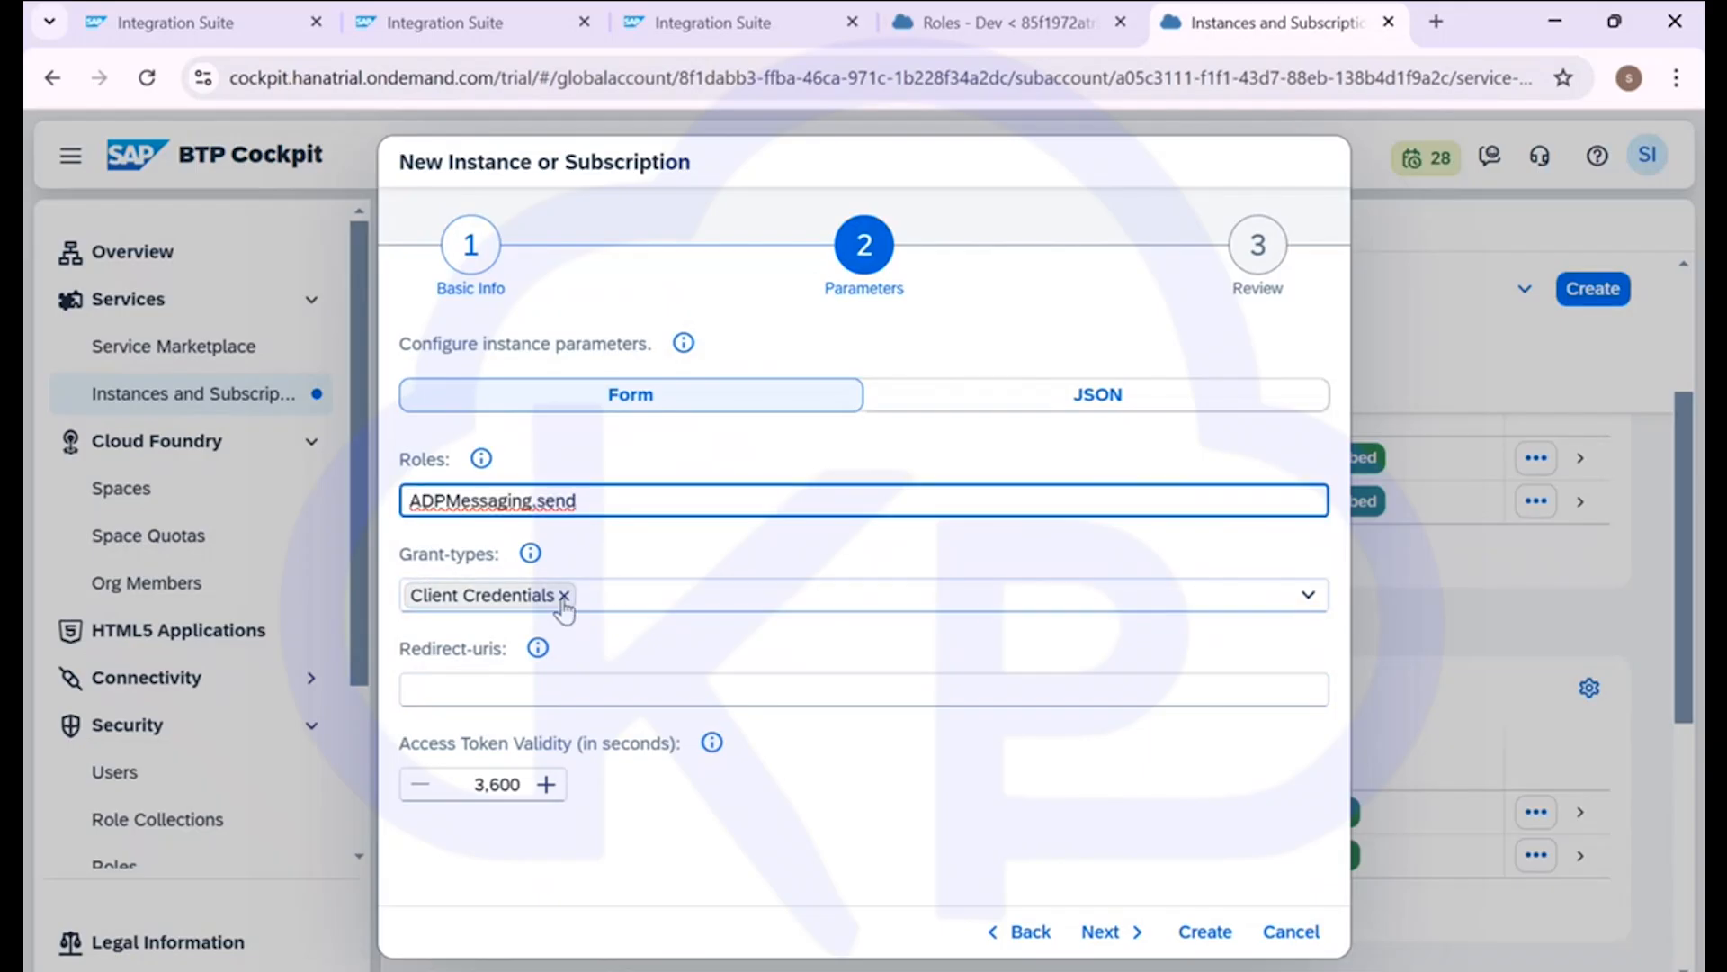
click(1100, 933)
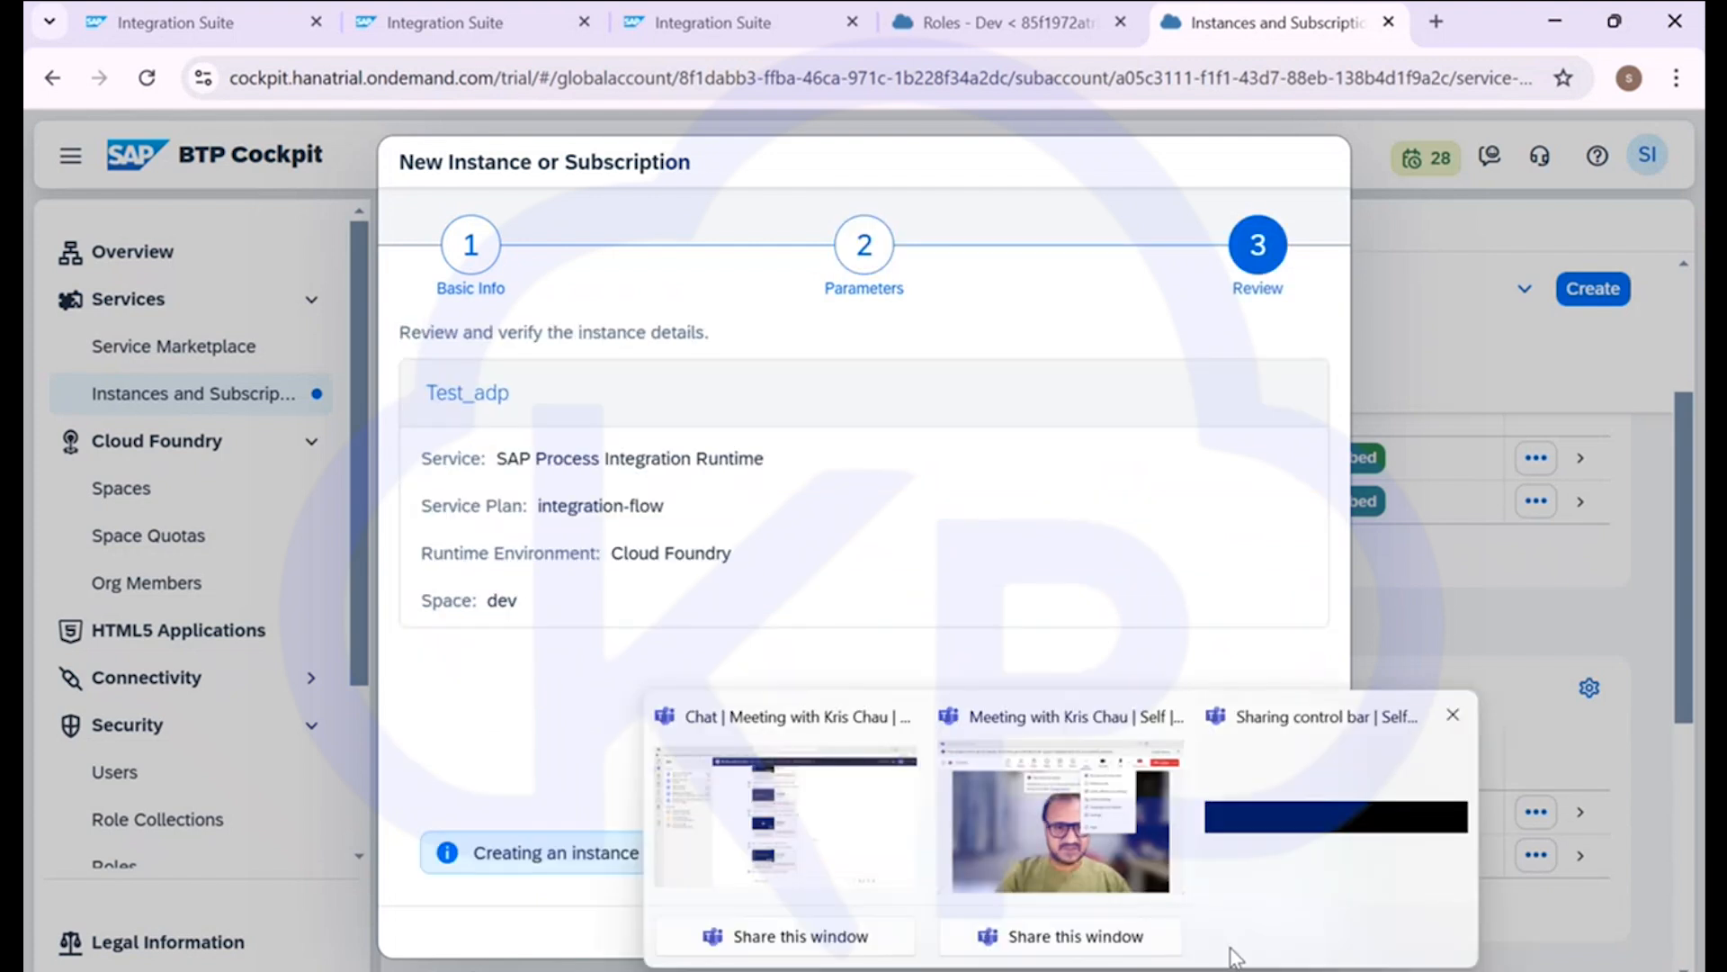
click(1216, 936)
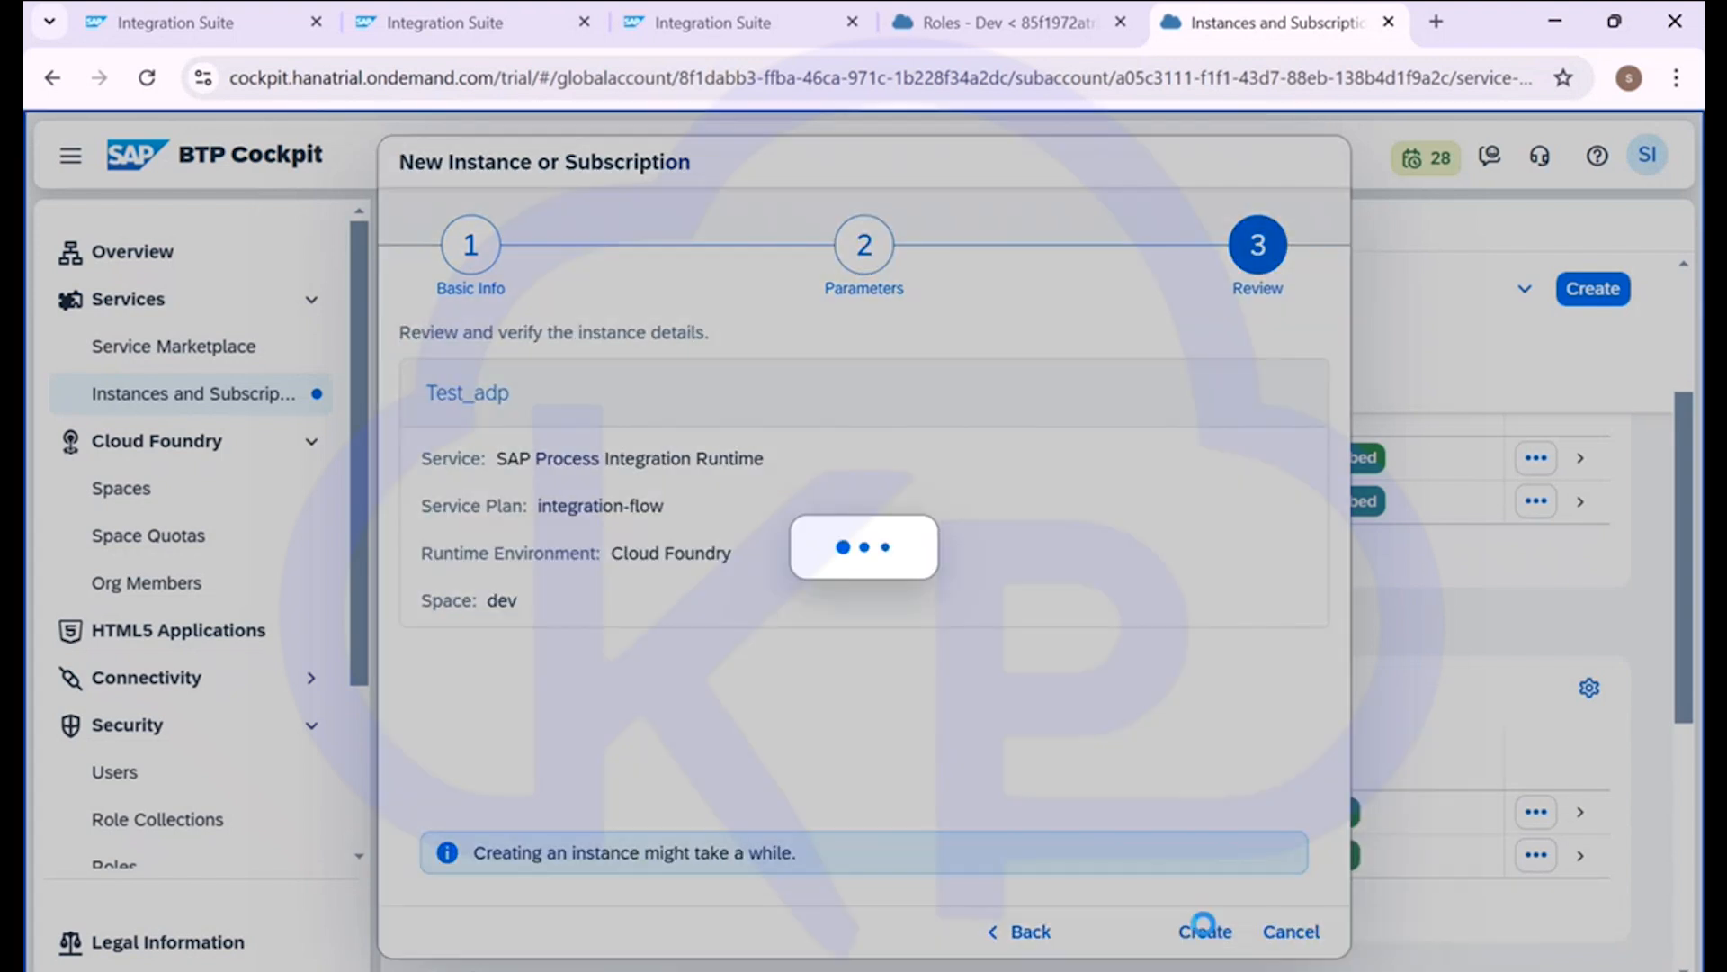